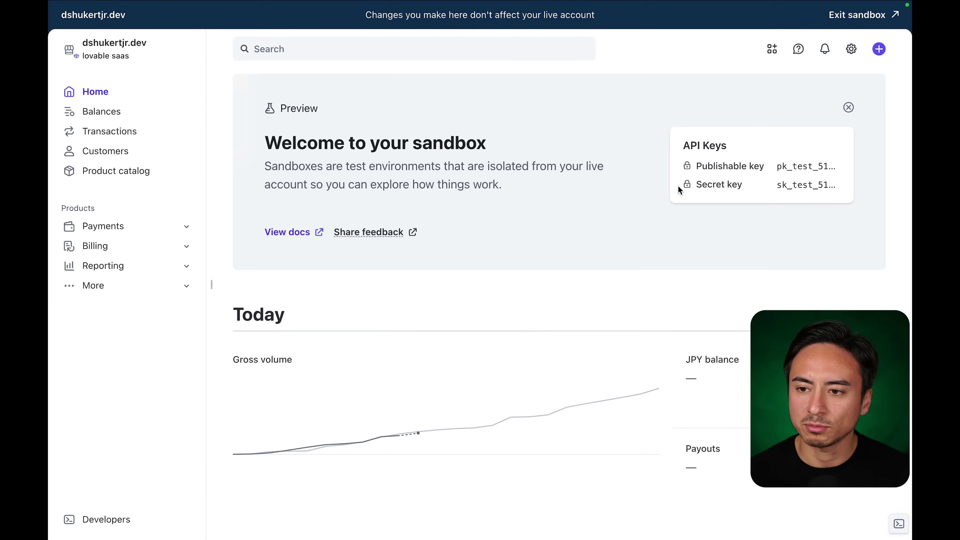
Copy the Stripe sandbox secret key and go back to the snapster-haven Lovable project.
click(786, 192)
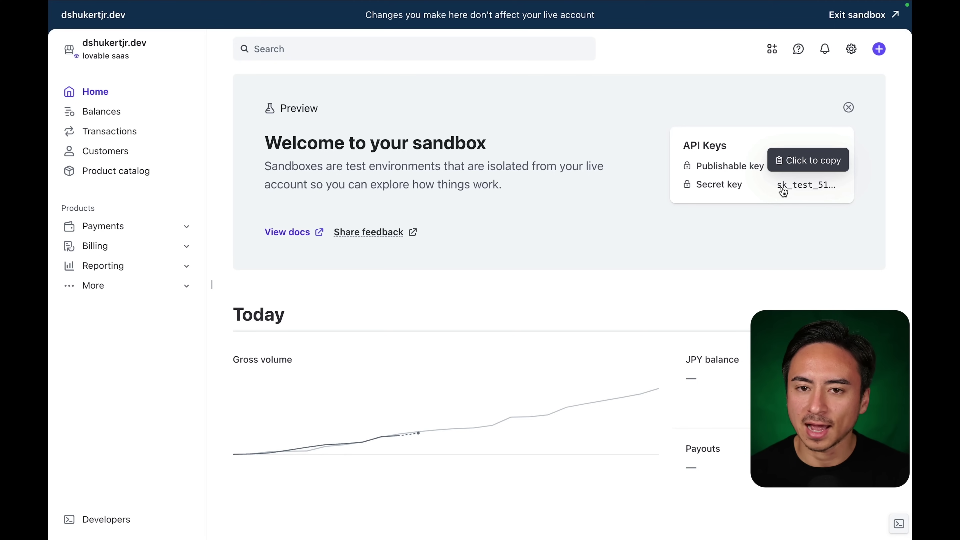
click(799, 190)
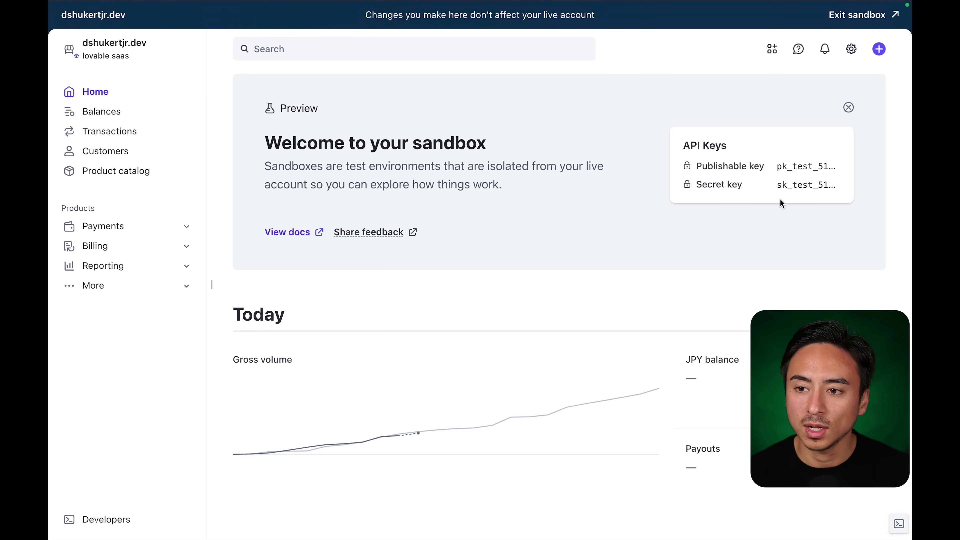
click(794, 193)
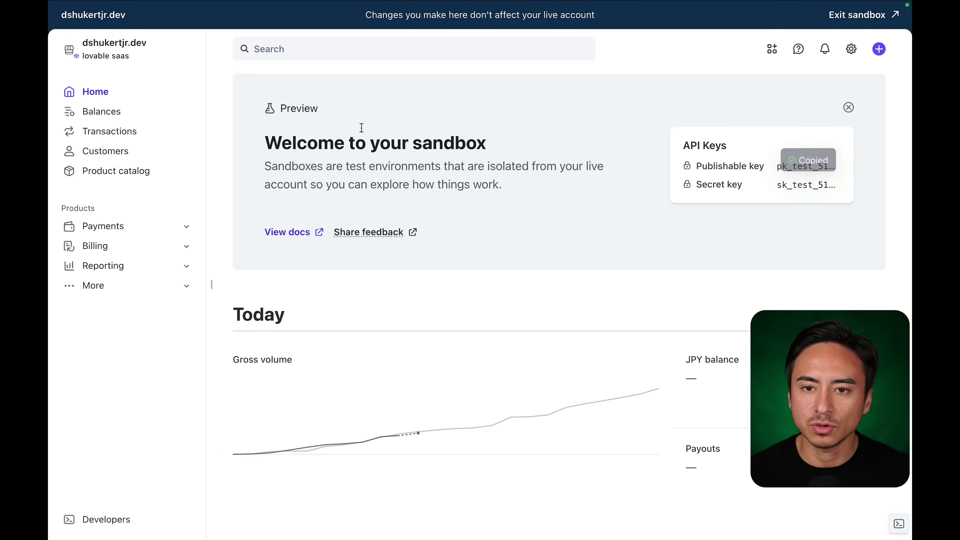
click(164, 27)
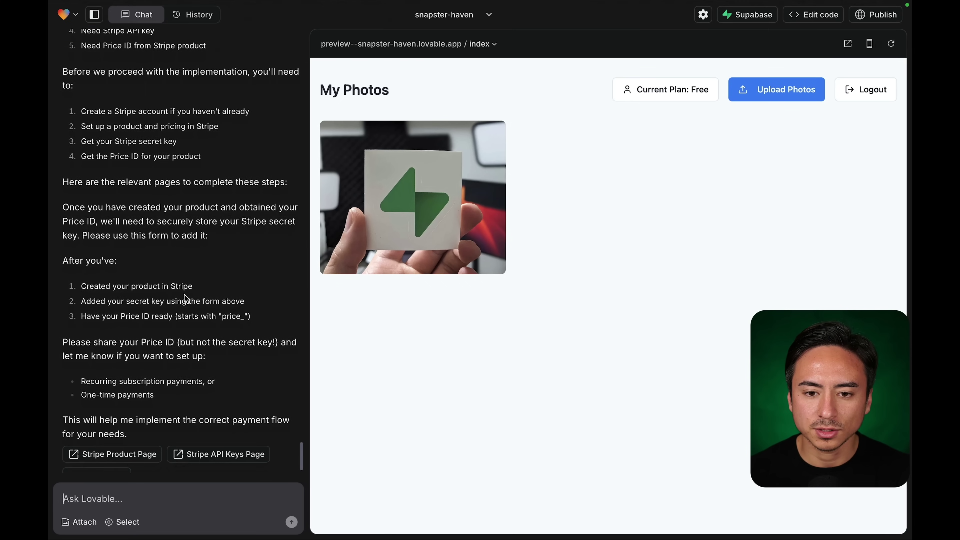
Paste the copied key into Lovable's Stripe Secret Key field, submit it, and decline saving the password.
click(109, 459)
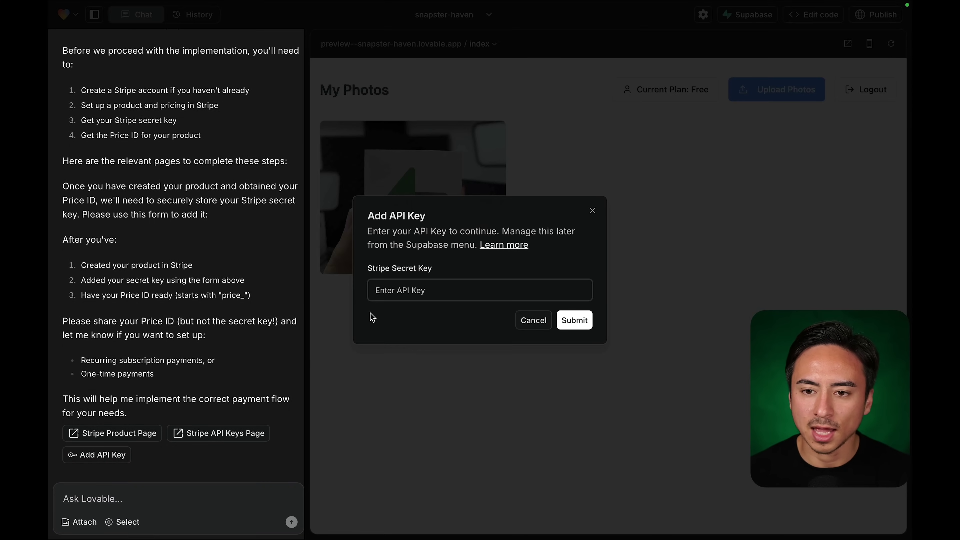
click(467, 291)
key(super+v)
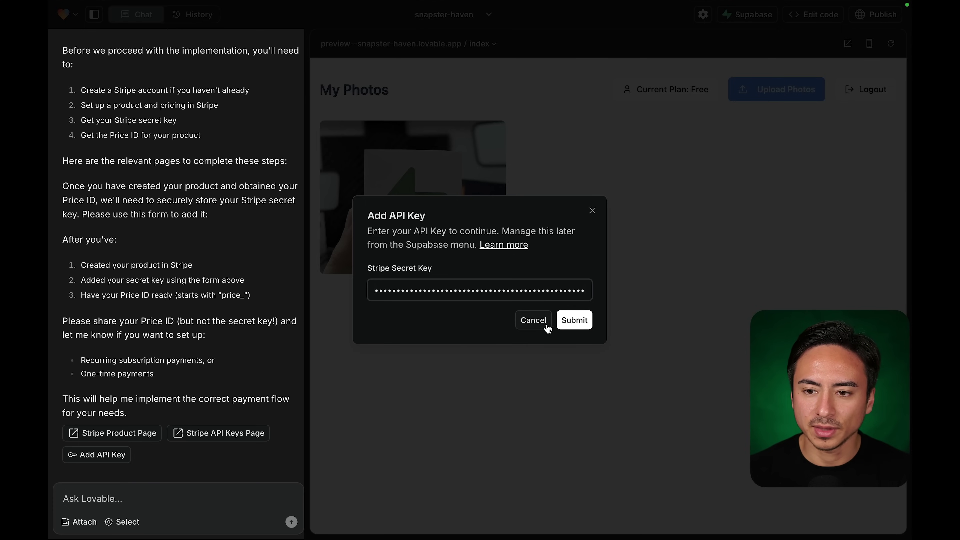
click(575, 320)
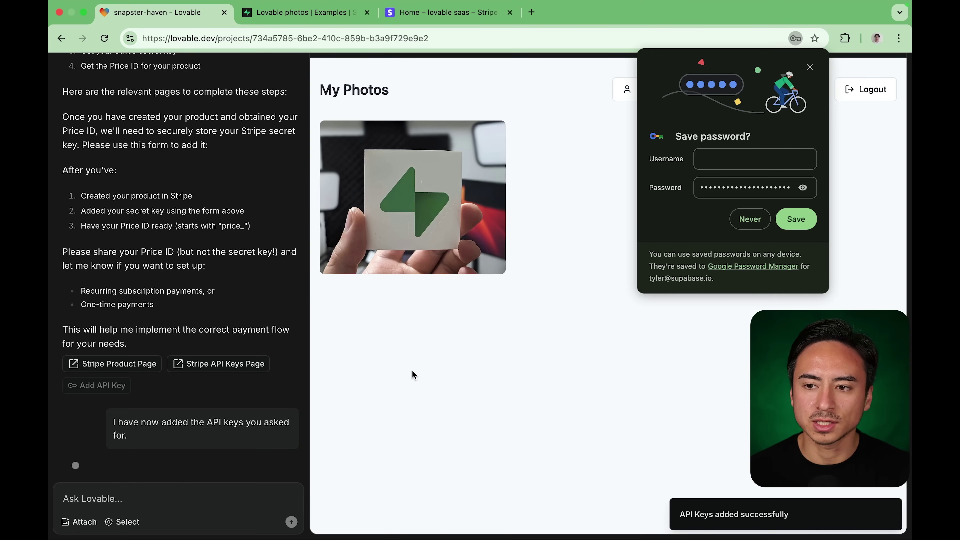
click(626, 235)
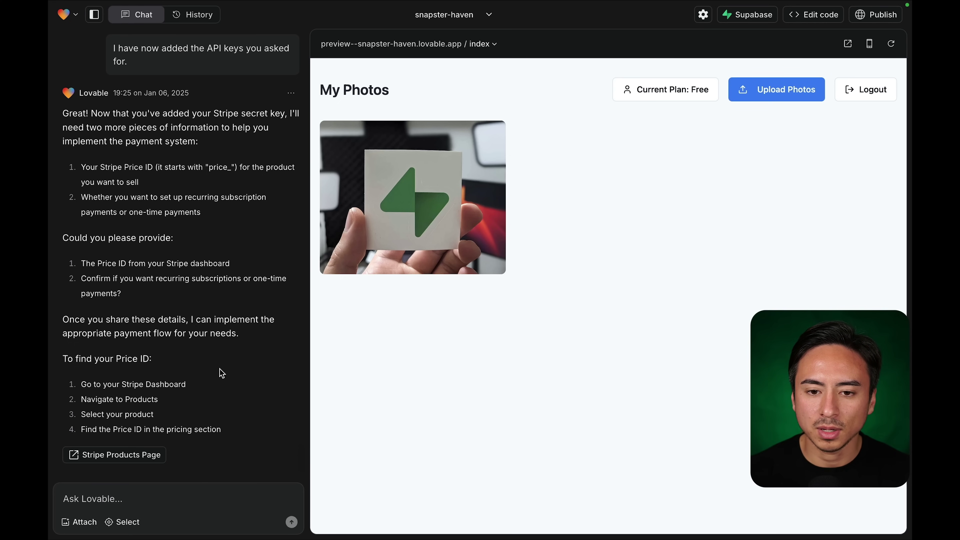
Find the assistant's request for the product Price ID in its reply.
scroll(221, 373, up, 10)
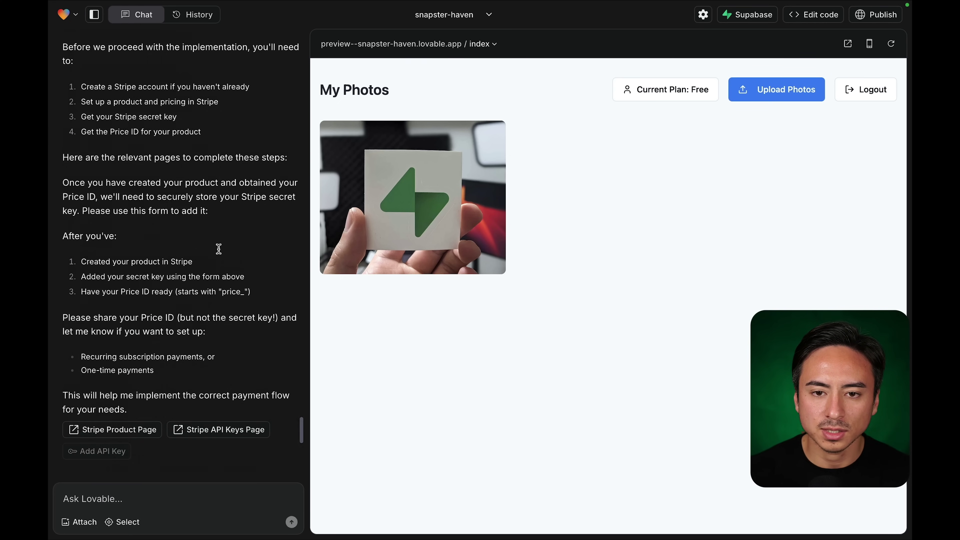
scroll(218, 249, down, 8)
scroll(218, 248, up, 10)
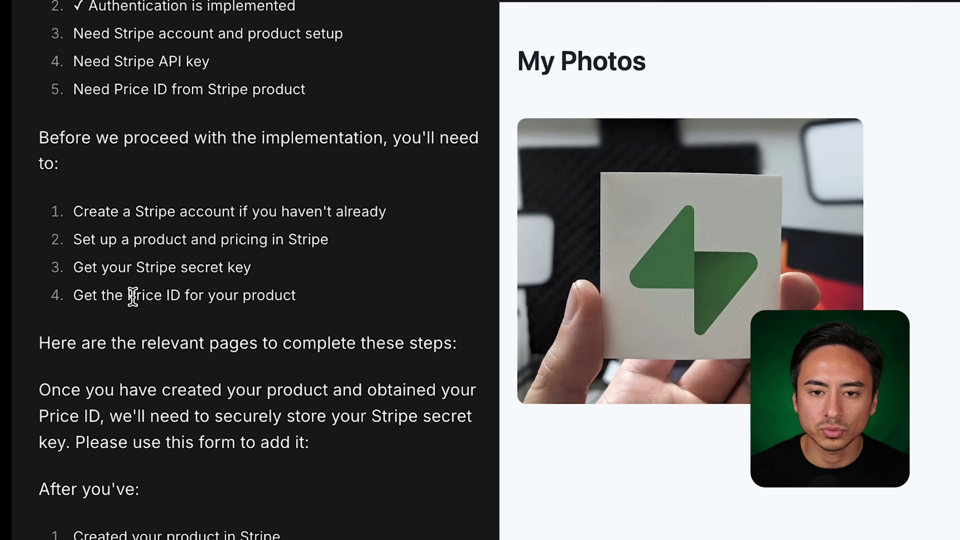
drag(125, 296, 183, 296)
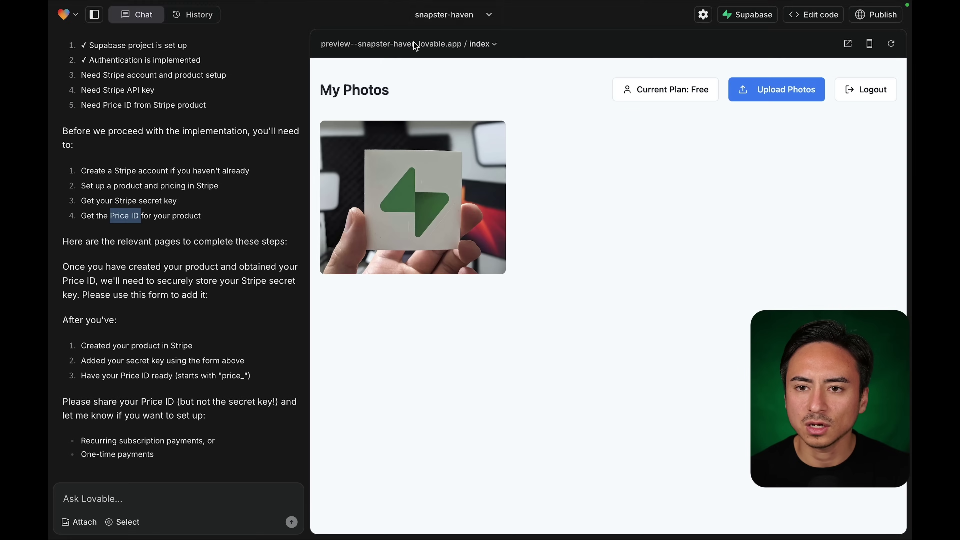
Create the 'pro' product in the Stripe catalog at $10 USD per month.
click(430, 27)
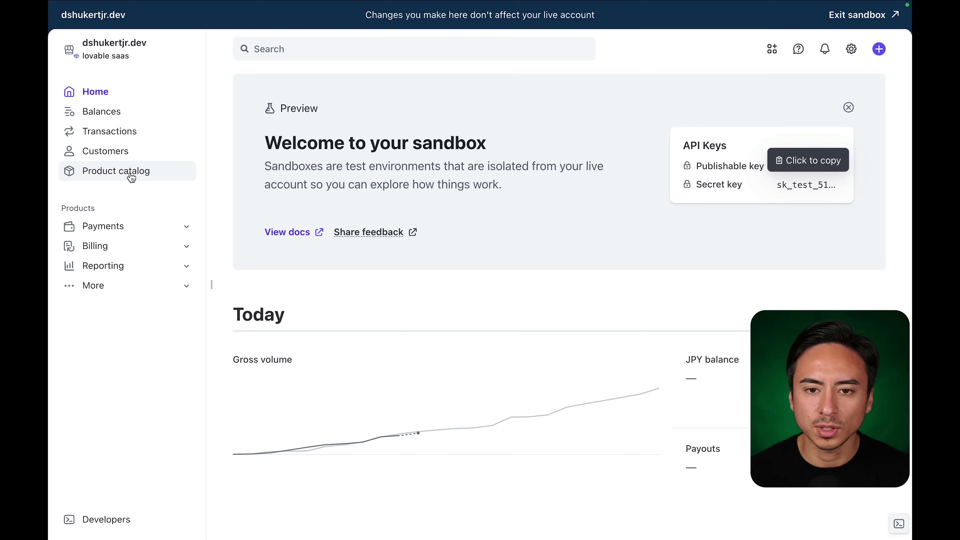
click(125, 179)
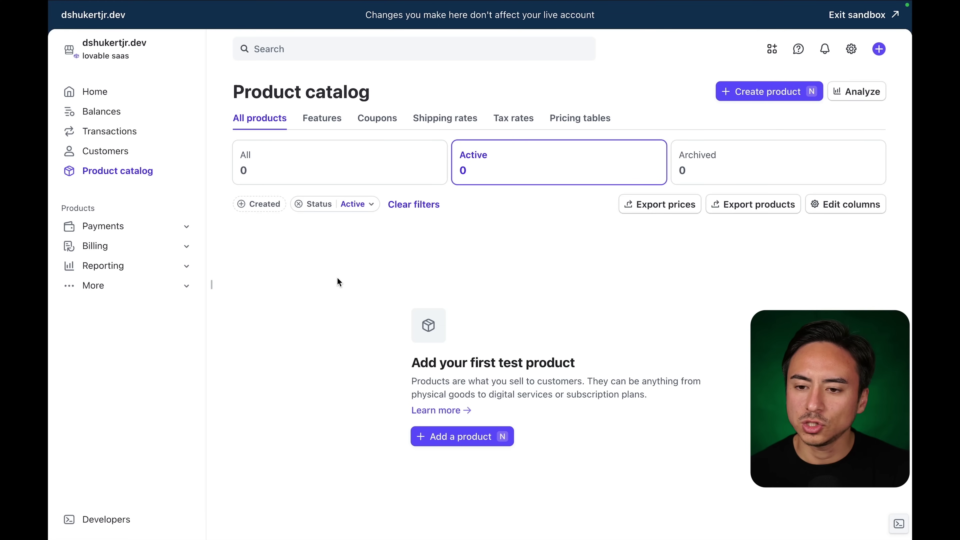
click(462, 438)
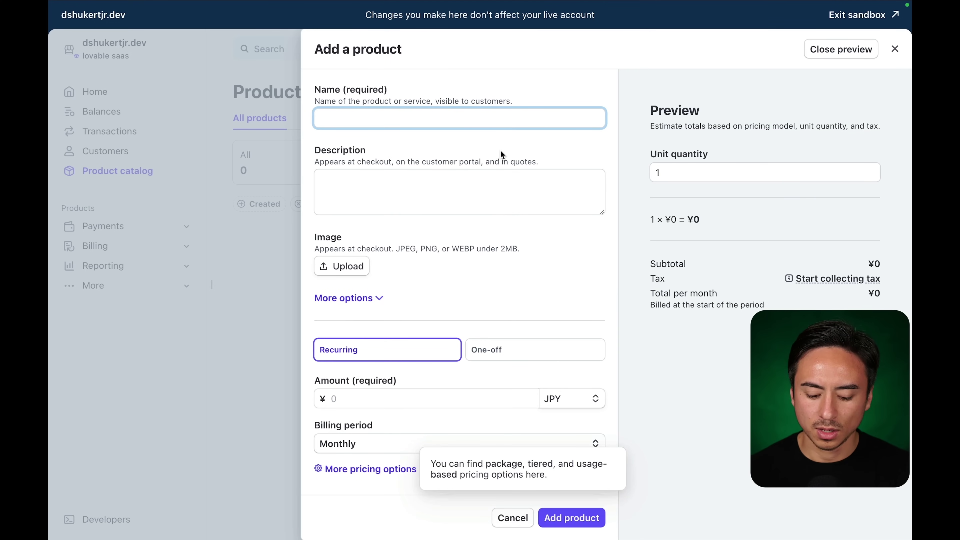
text(pro)
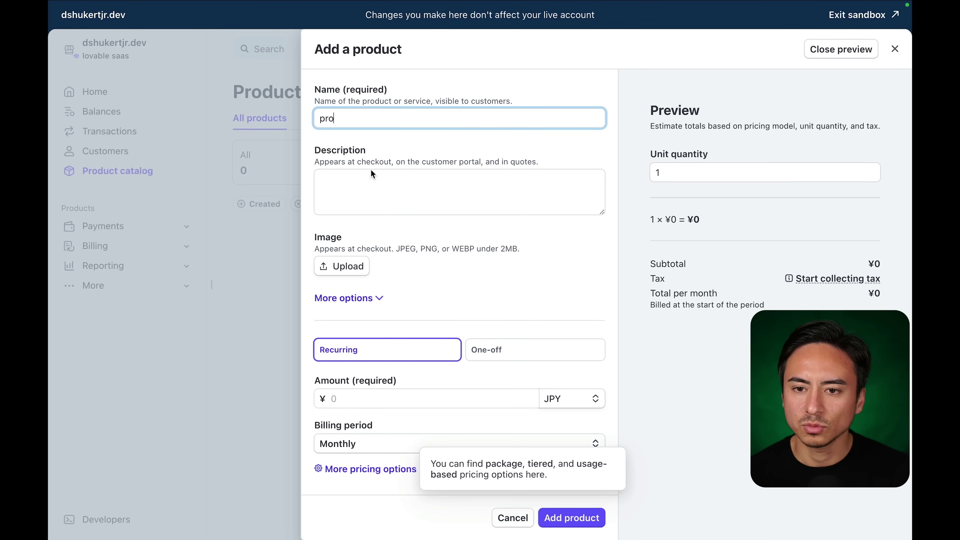
scroll(446, 286, down, 2)
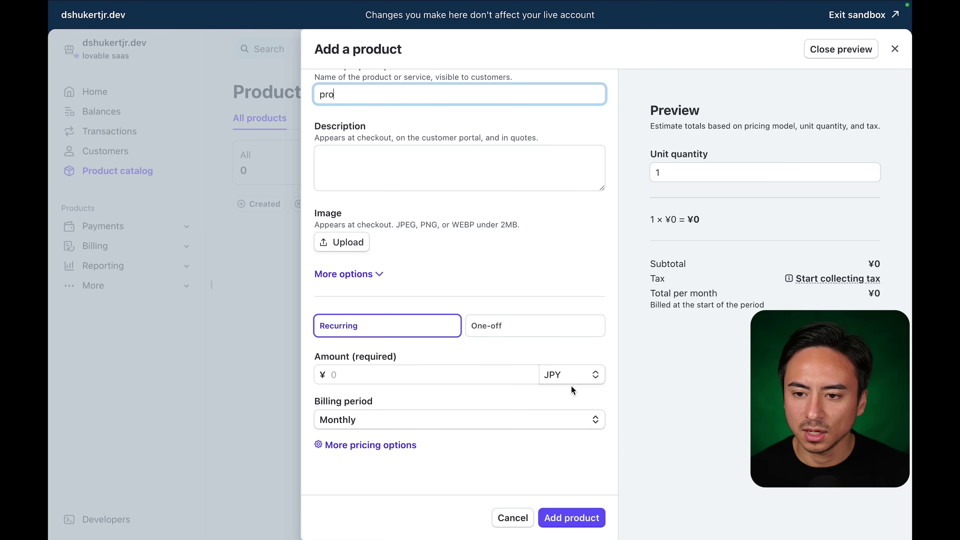
click(571, 379)
click(573, 424)
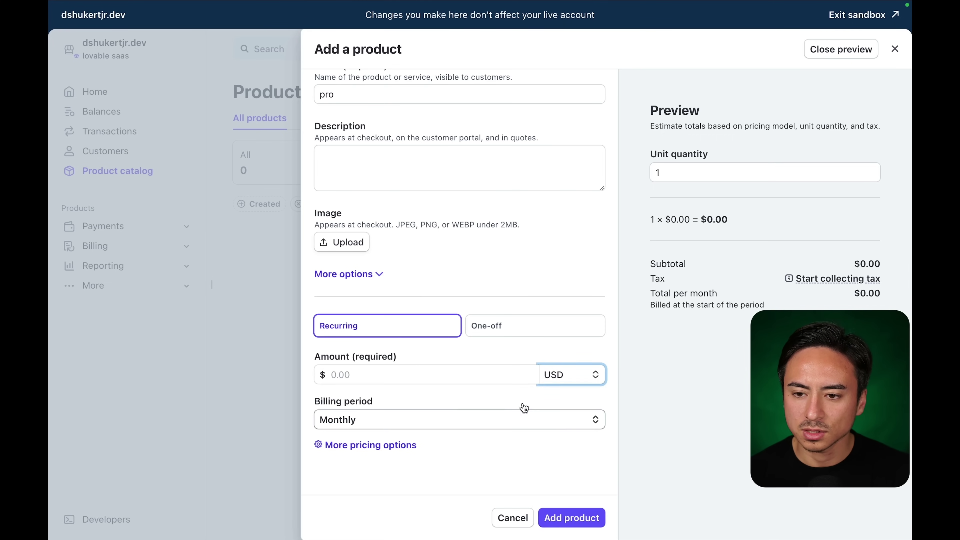
click(413, 373)
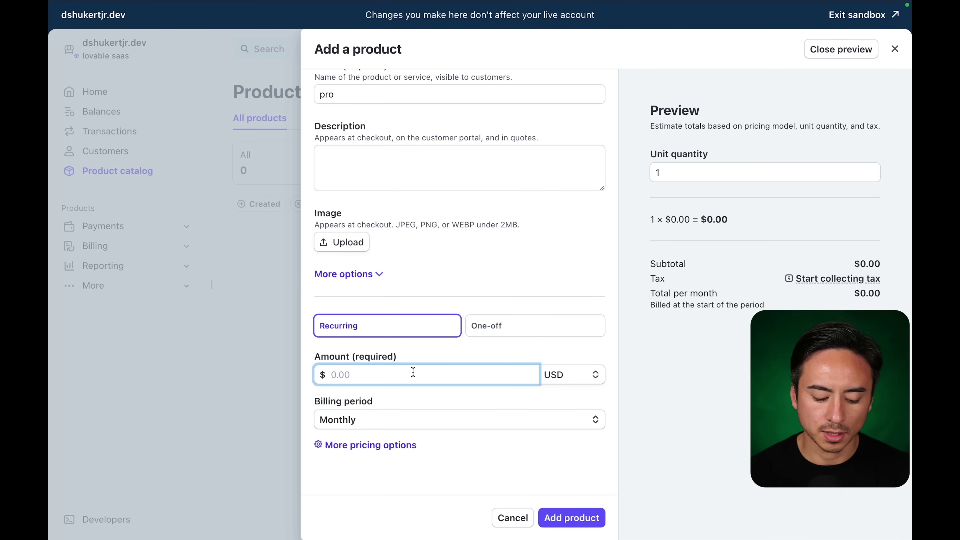
text(10)
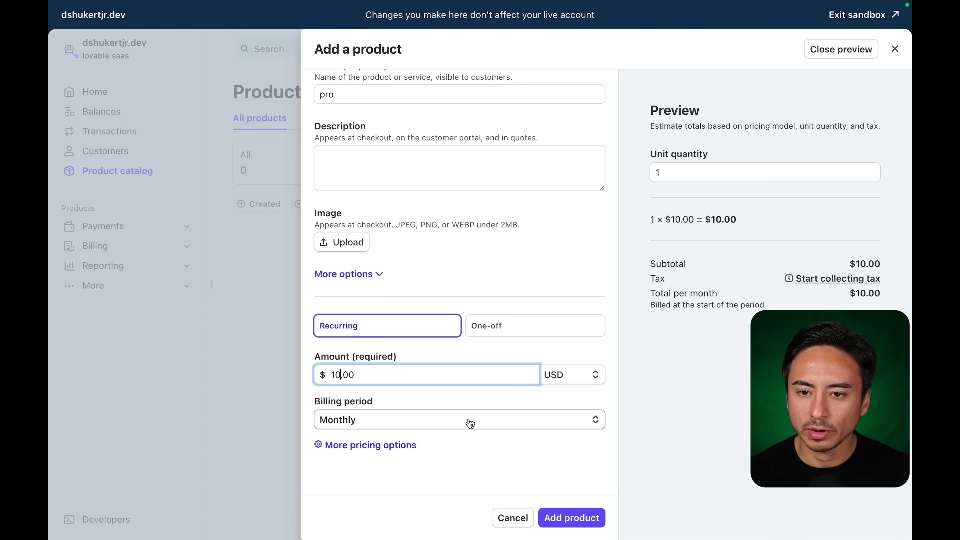
click(565, 520)
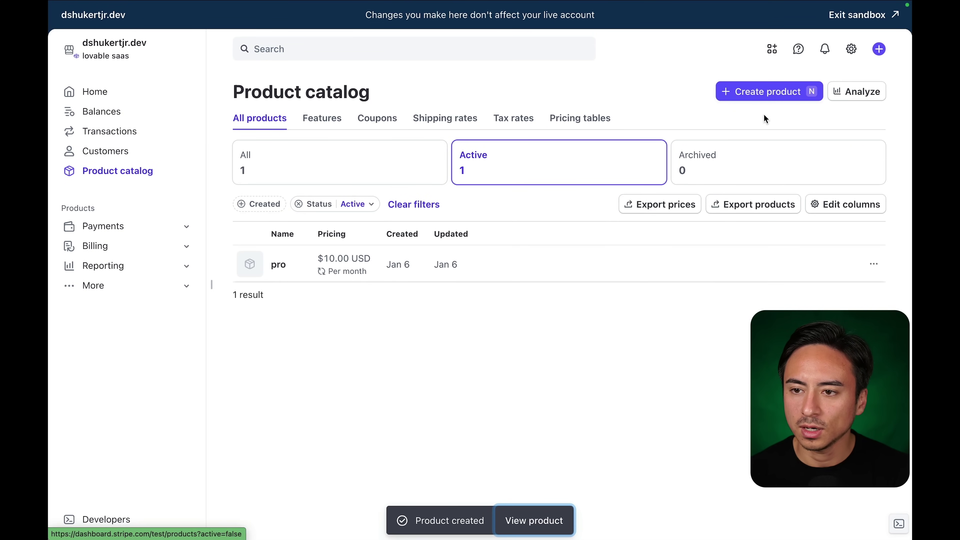
Create a second product 'pro_plus' at $50.00 USD per month.
click(766, 94)
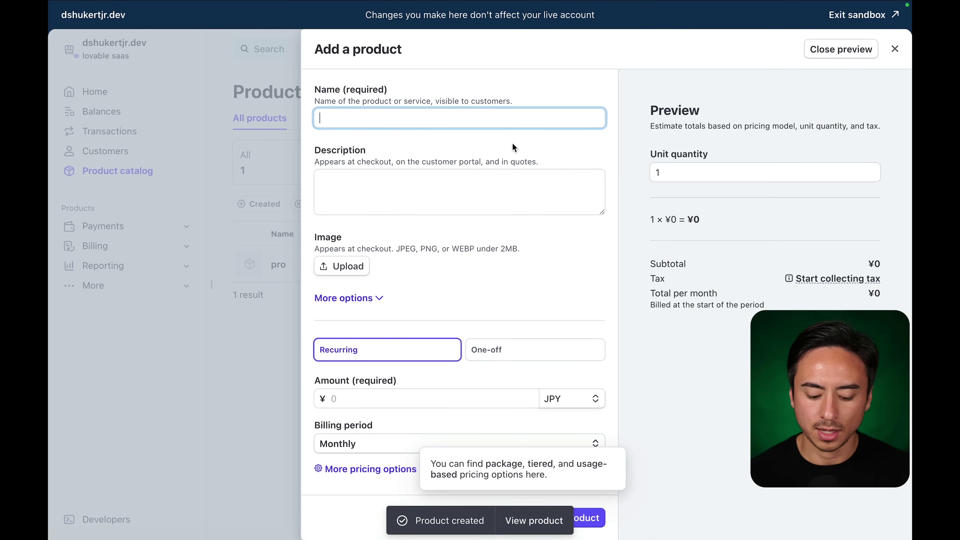
text(pro_)
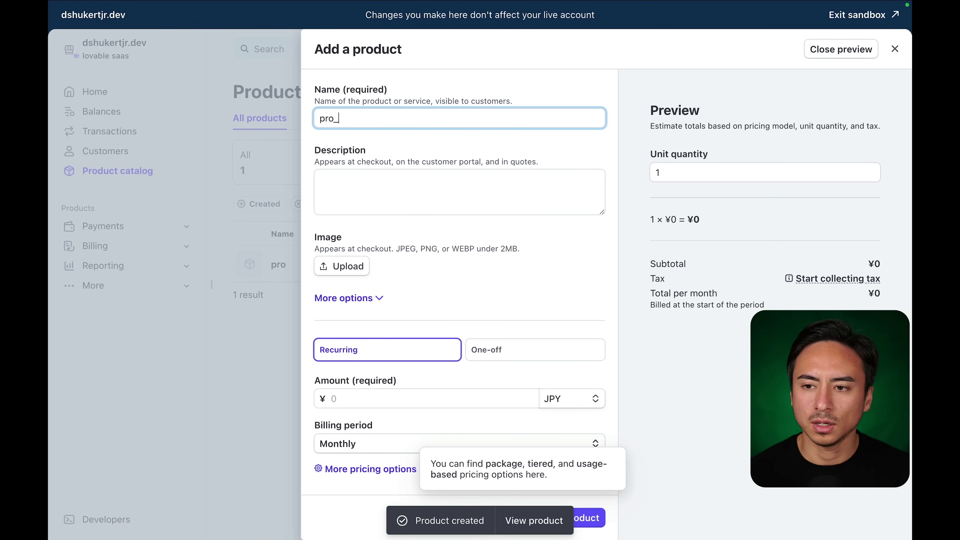
text(plus)
scroll(508, 285, down, 1)
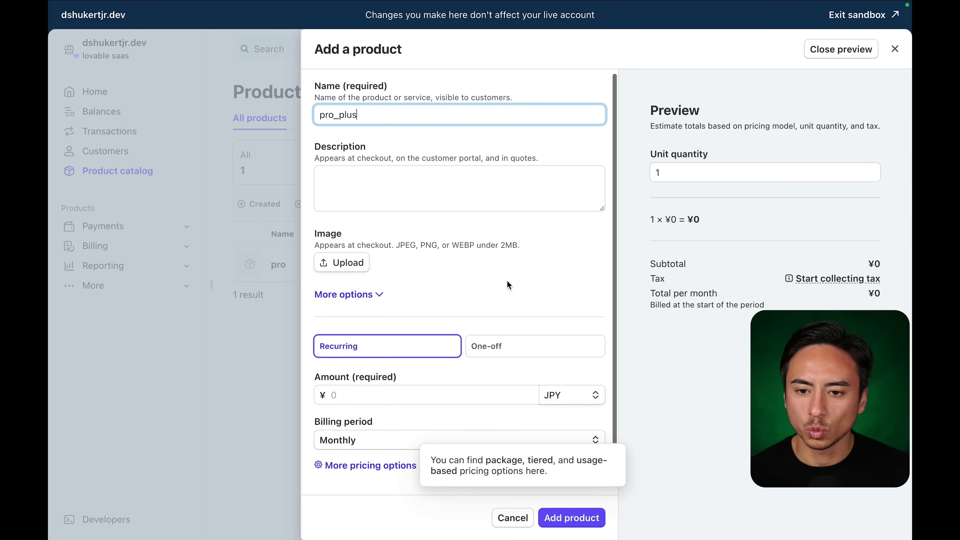
scroll(508, 285, down, 1)
click(570, 375)
click(567, 420)
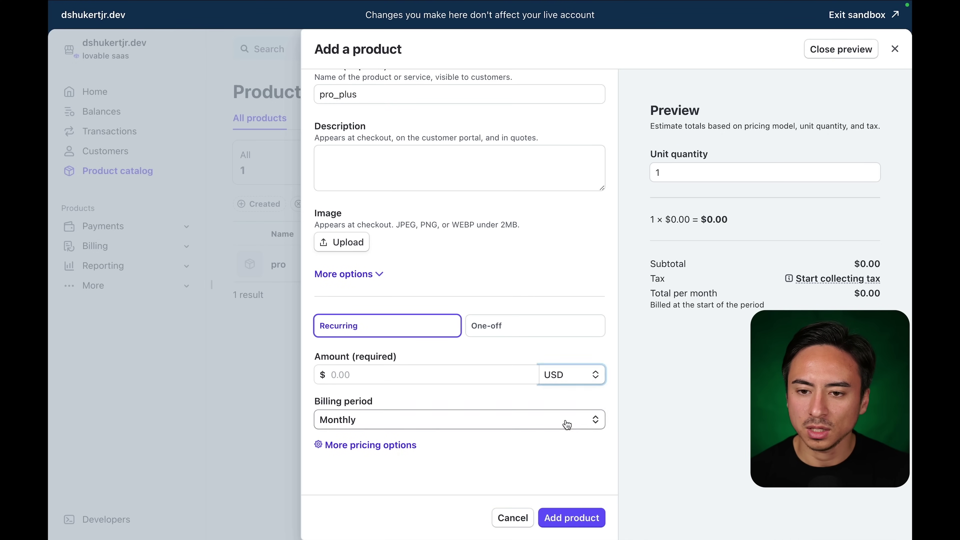
click(467, 380)
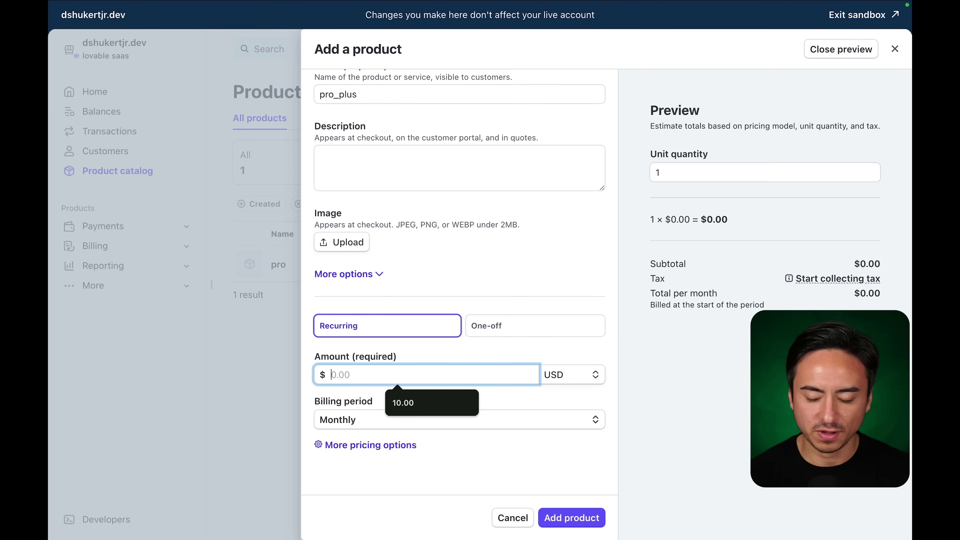
text(50.00)
click(513, 452)
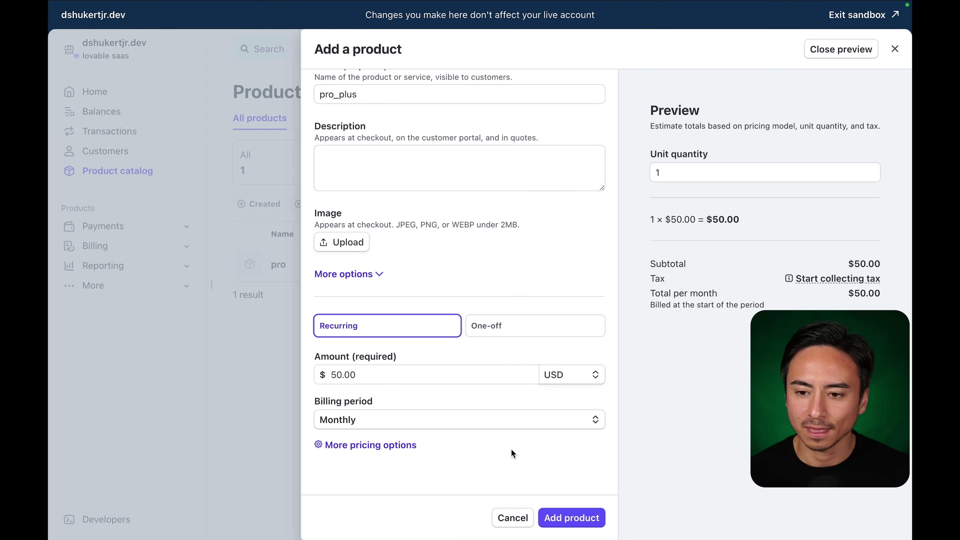
click(576, 516)
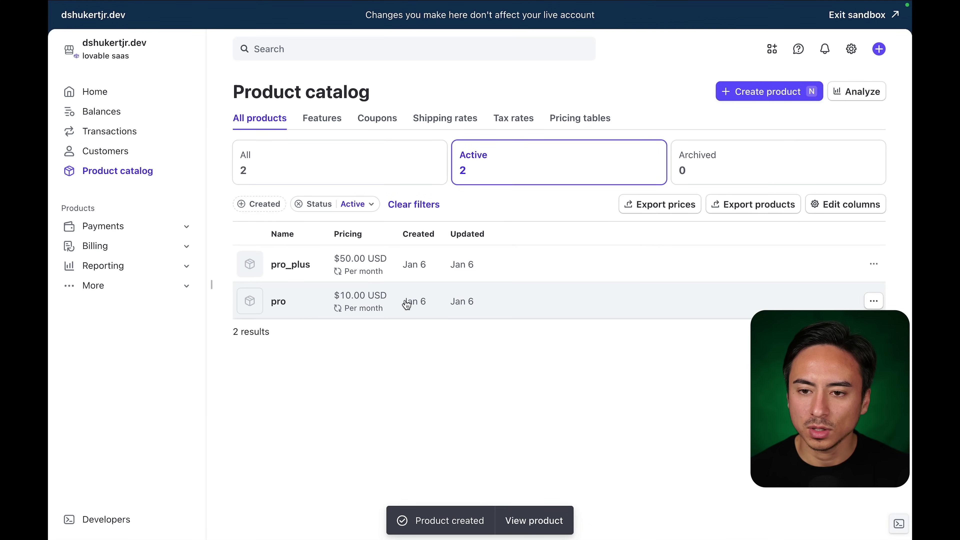
Copy the pro product's $10.00 monthly price ID and return to the Lovable chat box.
click(834, 300)
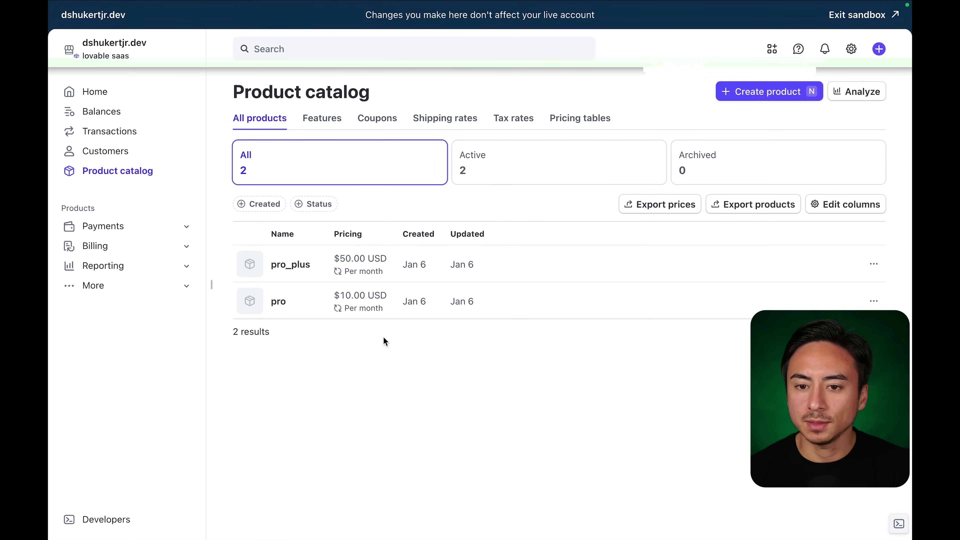
click(284, 309)
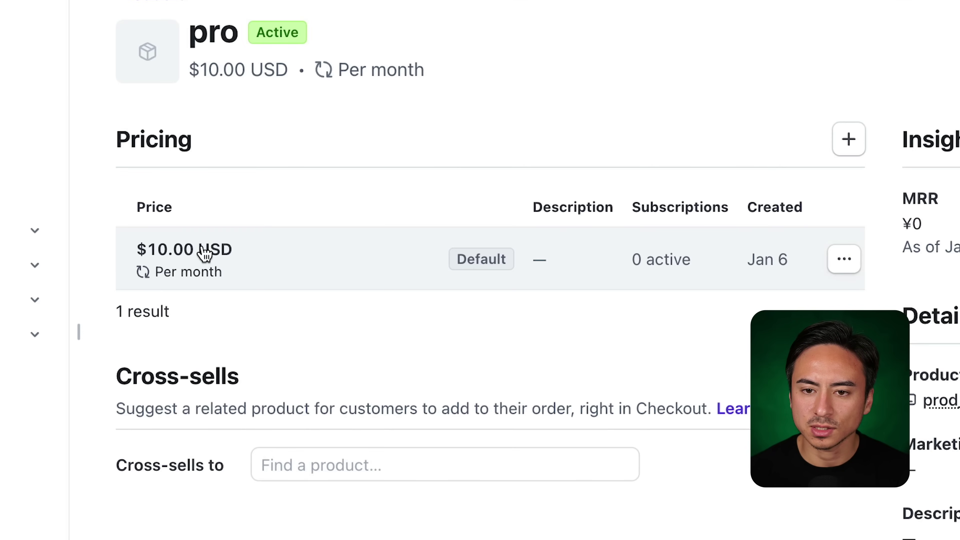
click(204, 252)
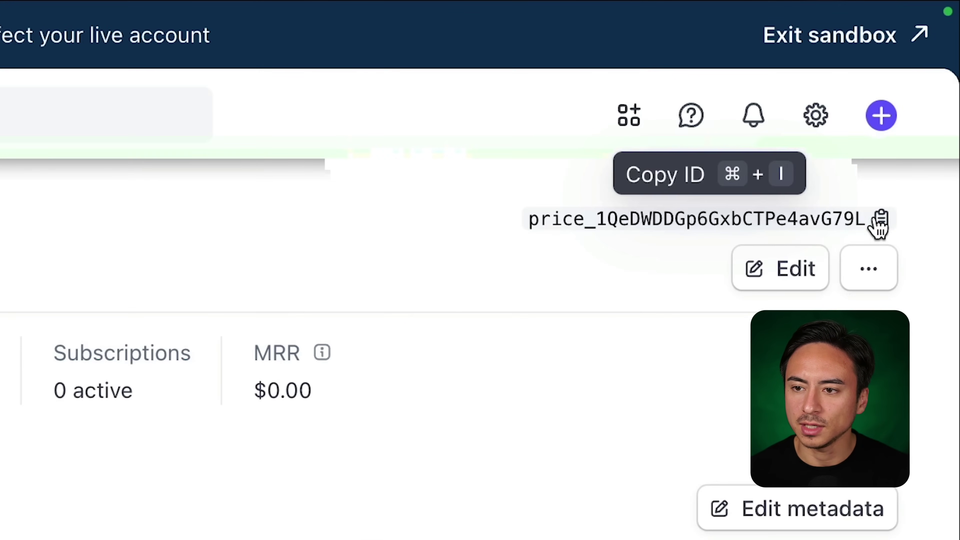
click(879, 93)
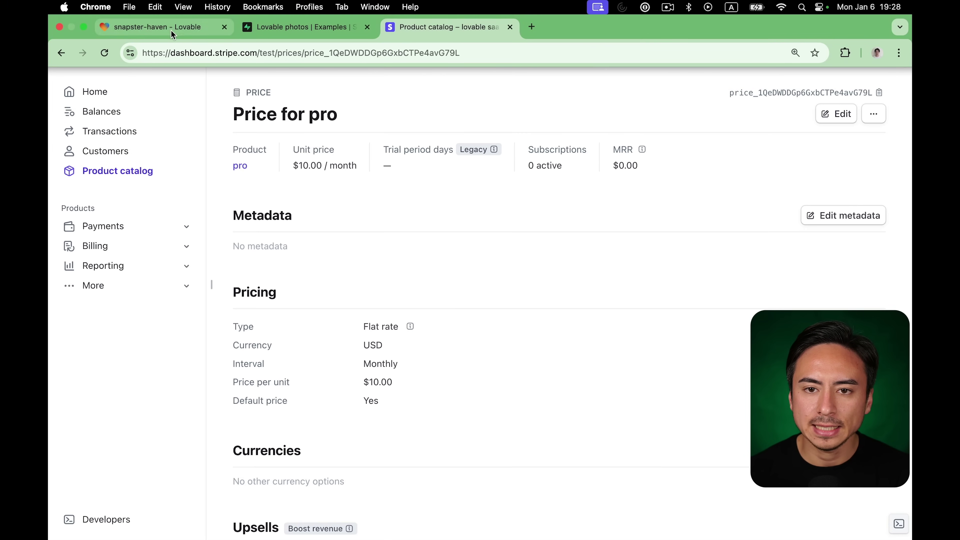
click(170, 27)
click(153, 495)
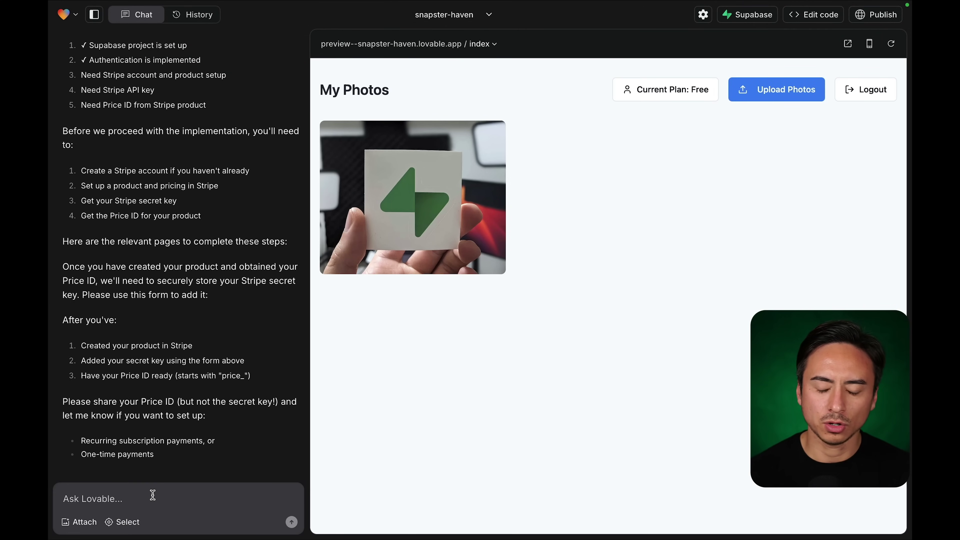
Write 'Here is the price ID for the pro plan:' with the pasted ID, then start the pro_plus line.
text(a)
key(BackSpace)
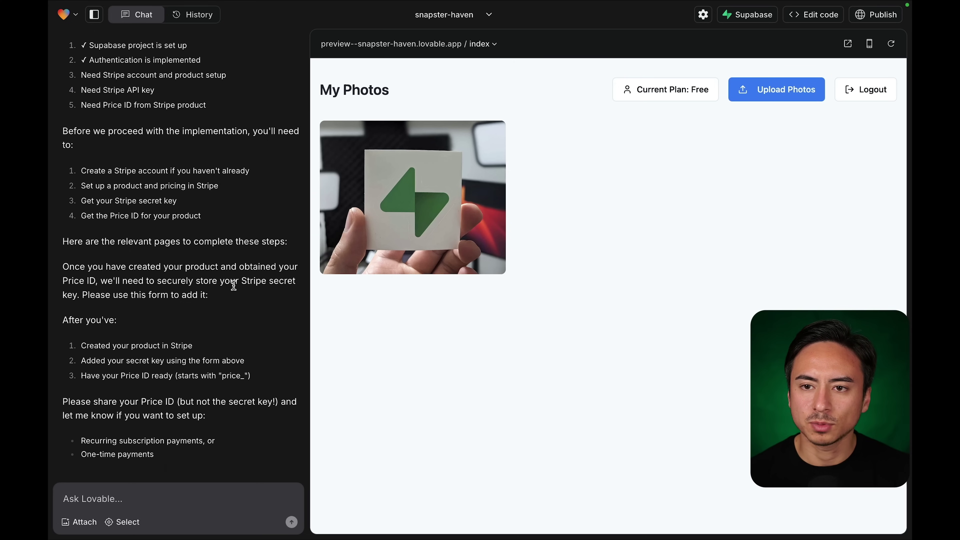
click(452, 27)
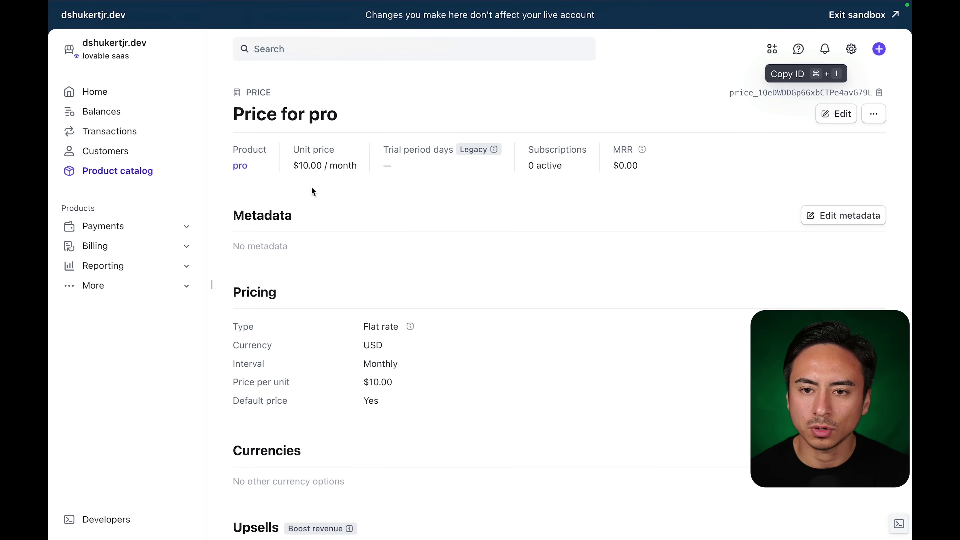
click(149, 34)
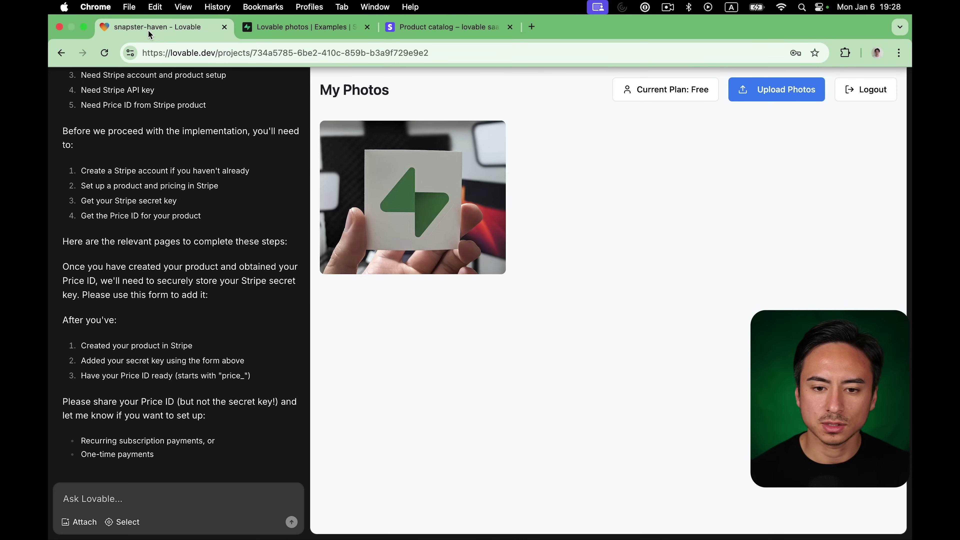
text(Here)
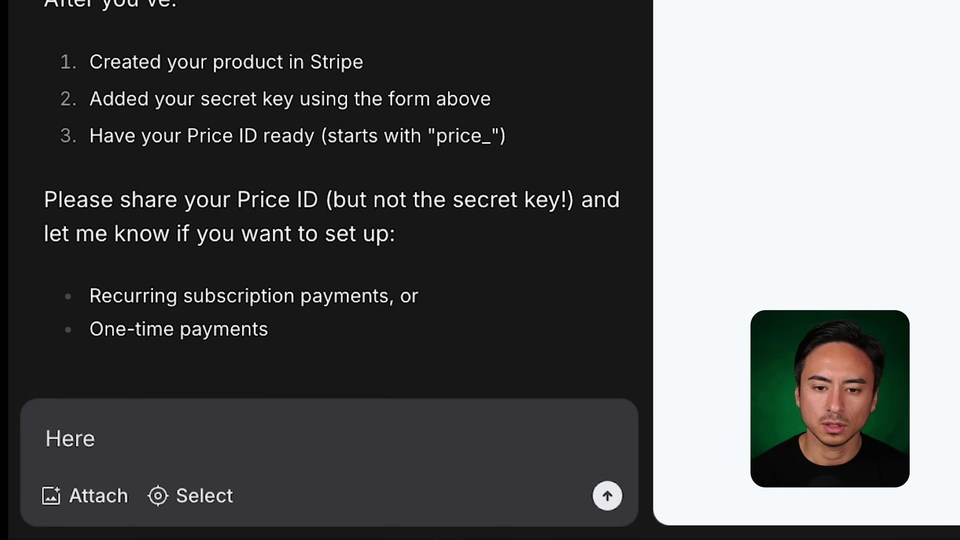
text( is the price I)
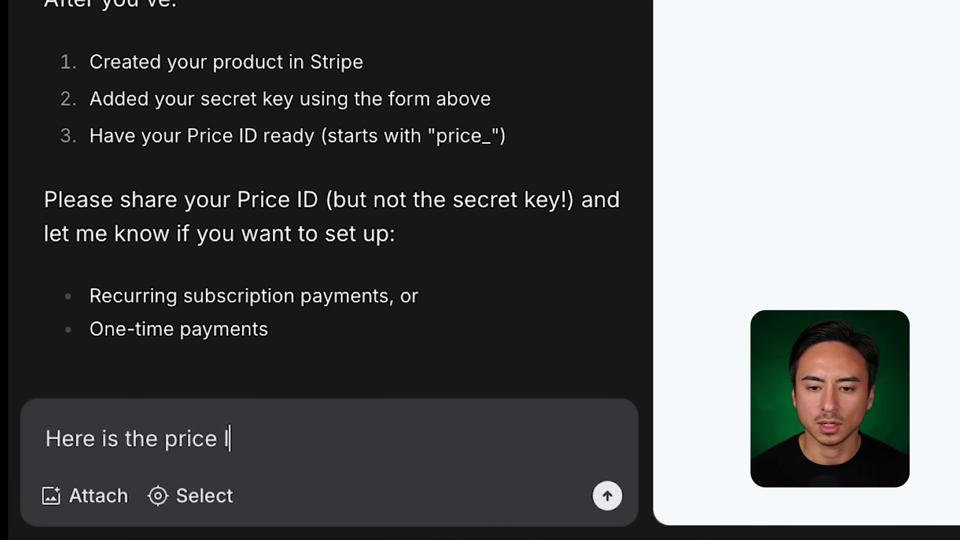
text(D for the pro p)
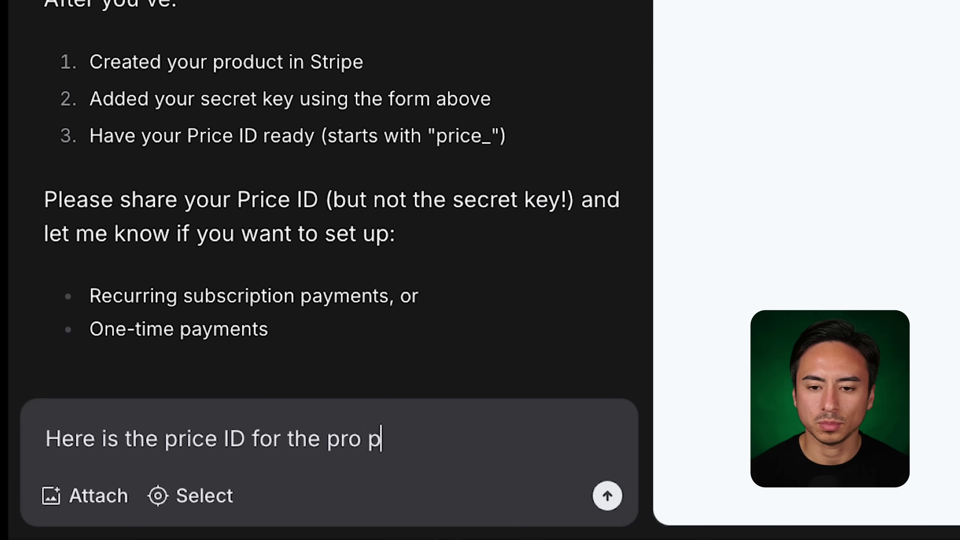
text(lan:)
key(shift+Return)
key(ctrl+v)
key(shift+Return)
key(shift+Return)
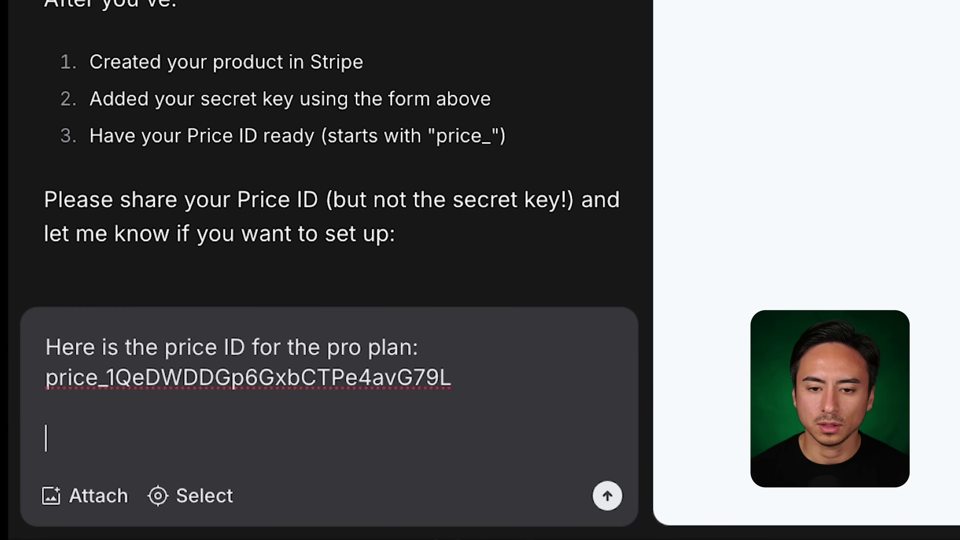
text(Here is the )
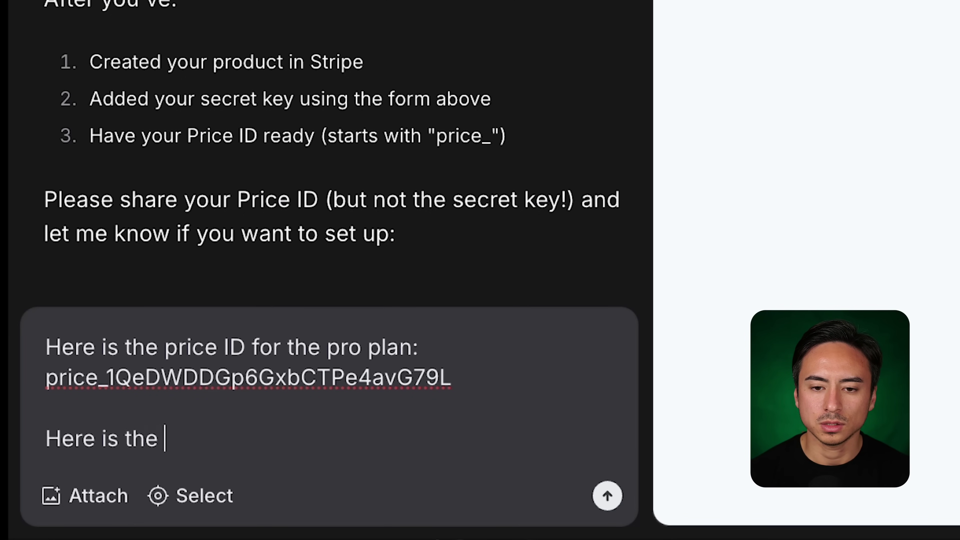
text(price ID )
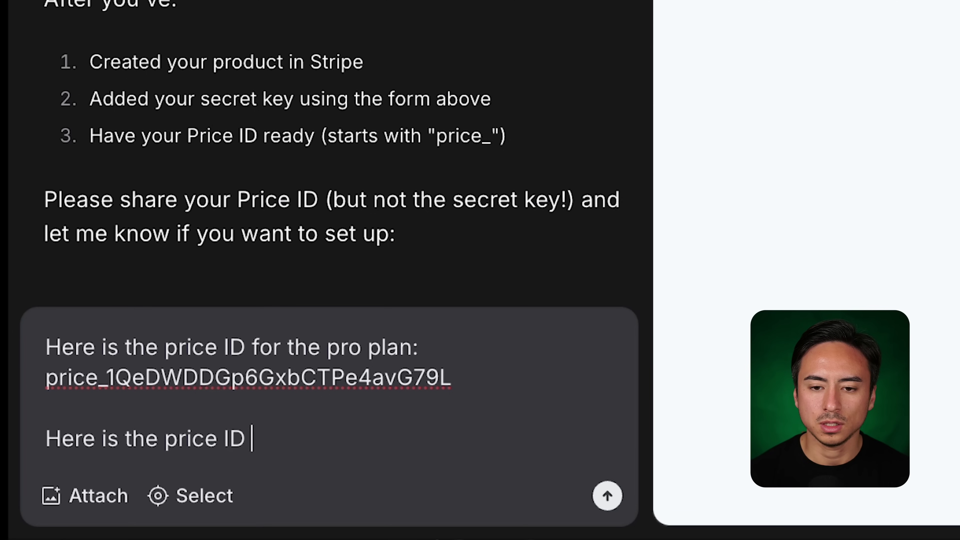
text(for the pro_plu)
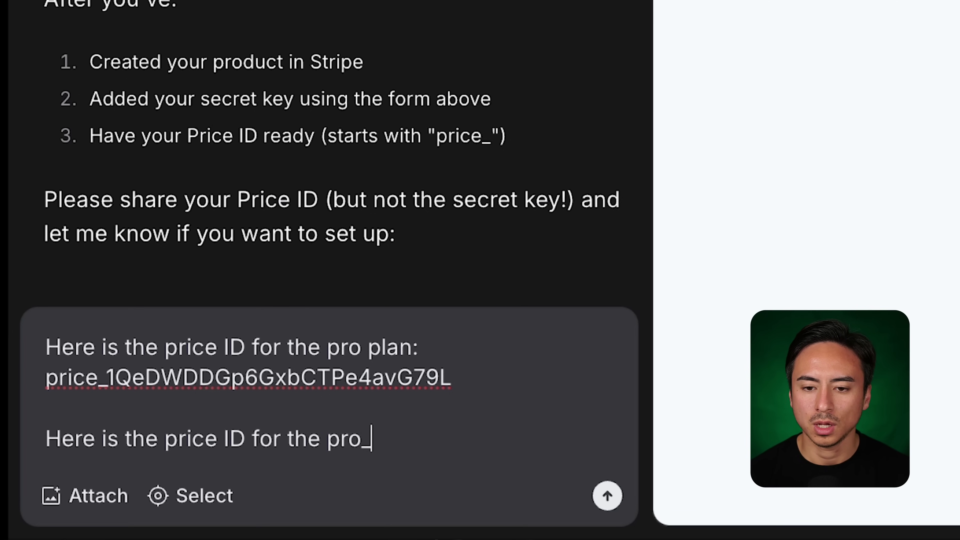
text(s plan)
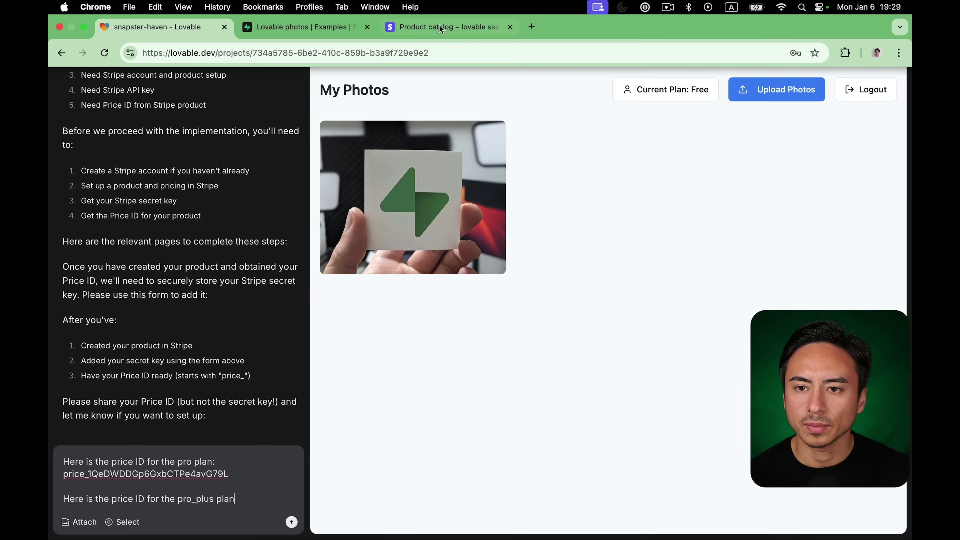
Copy the pro_plus $50.00 monthly price ID from Stripe and return to Lovable.
click(440, 28)
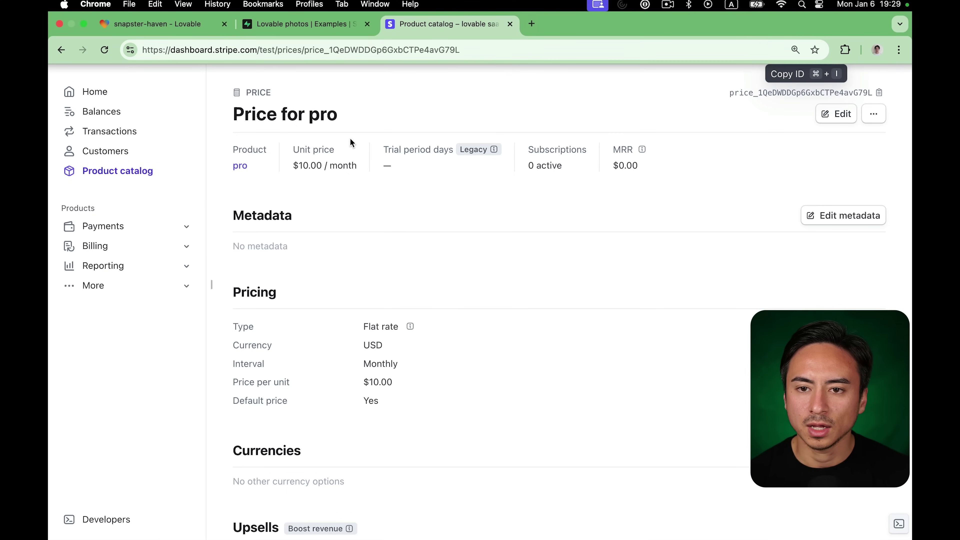
click(150, 170)
click(299, 263)
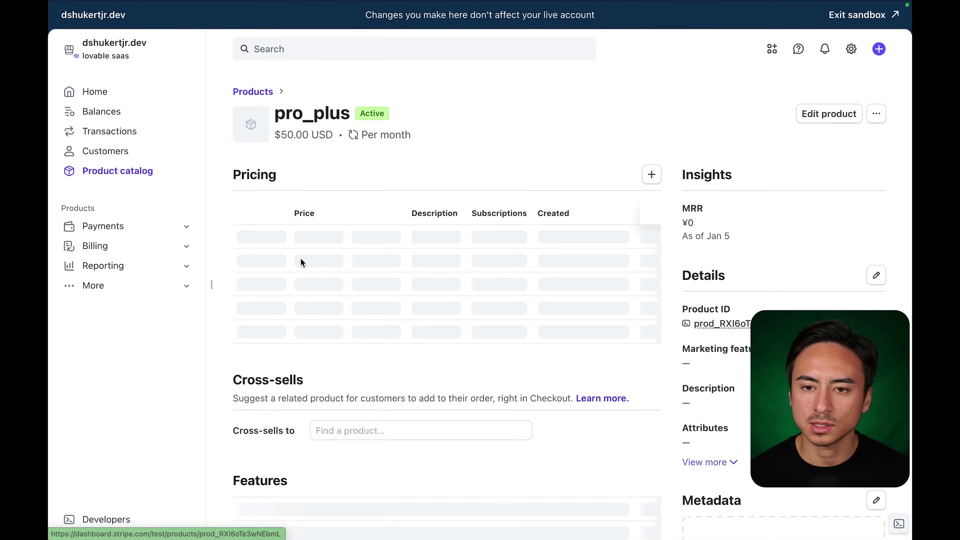
click(312, 252)
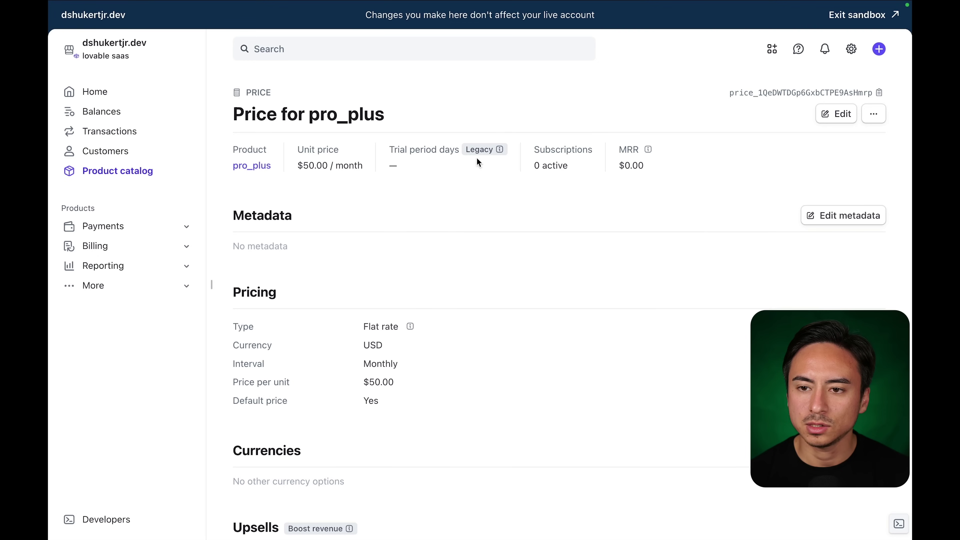
click(867, 93)
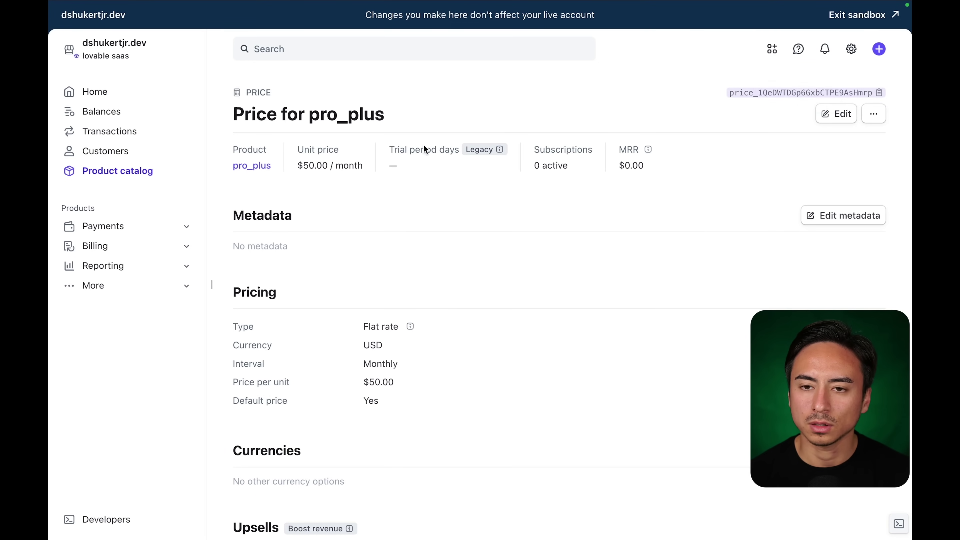
click(177, 34)
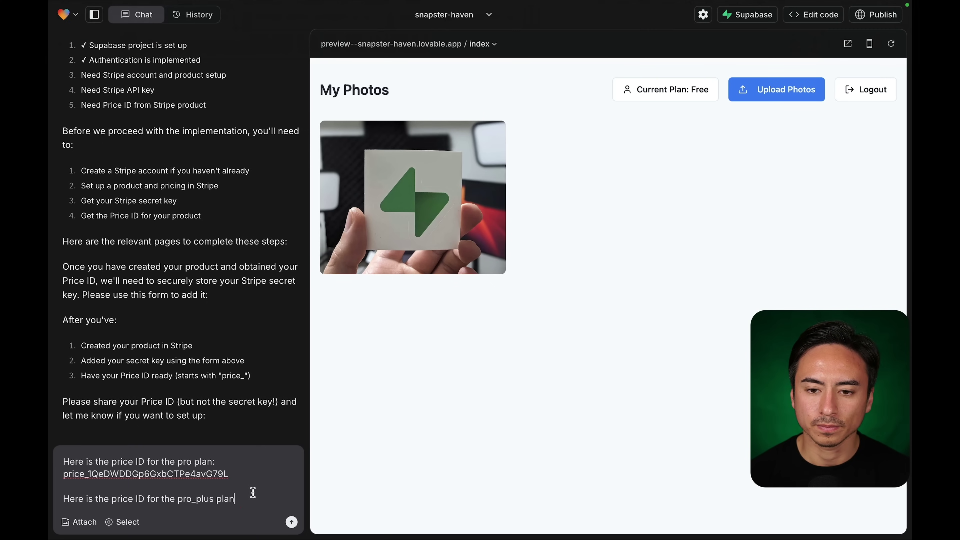
Paste the pro_plus price ID into the message and send both IDs to Lovable.
key(super+v)
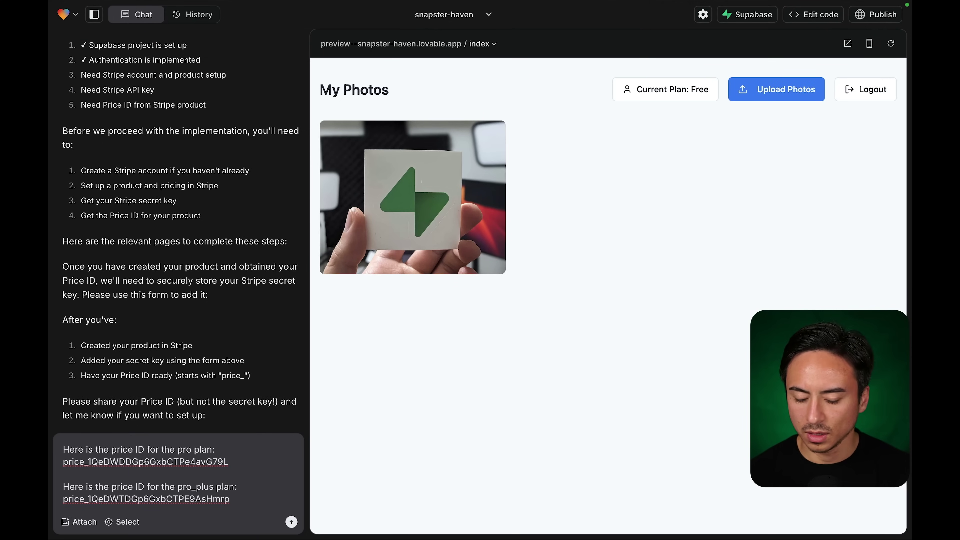
key(Return)
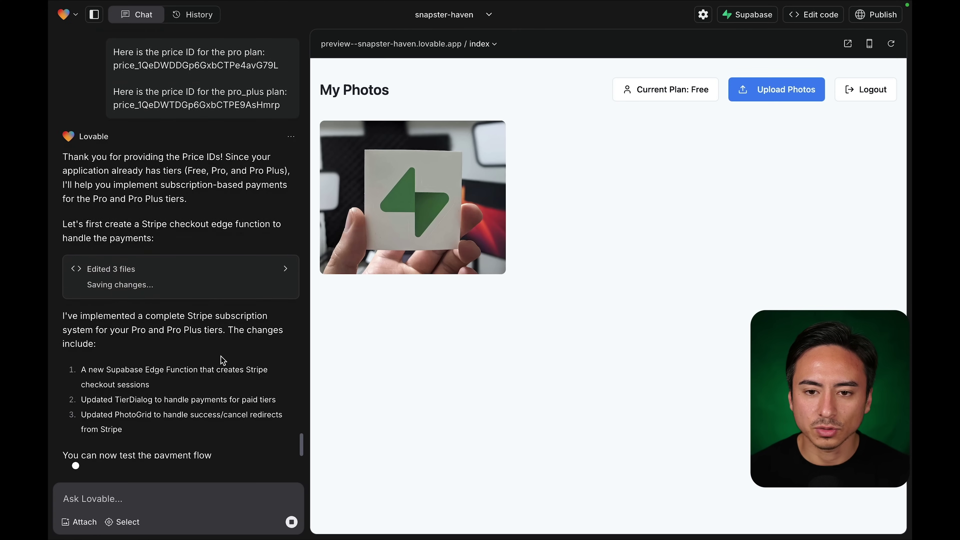
Read Lovable's Stripe payment testing steps and reload the app preview.
scroll(140, 128, up, 1)
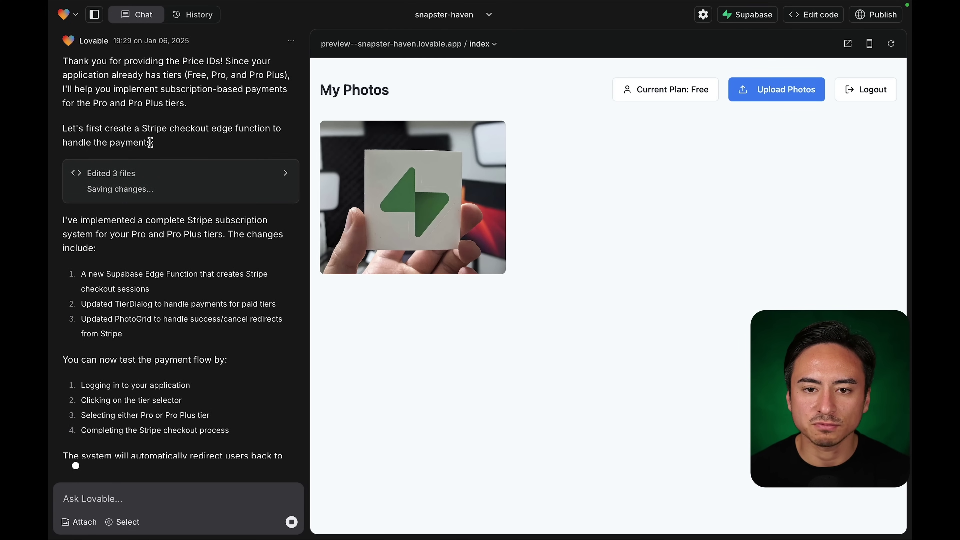
scroll(149, 147, down, 3)
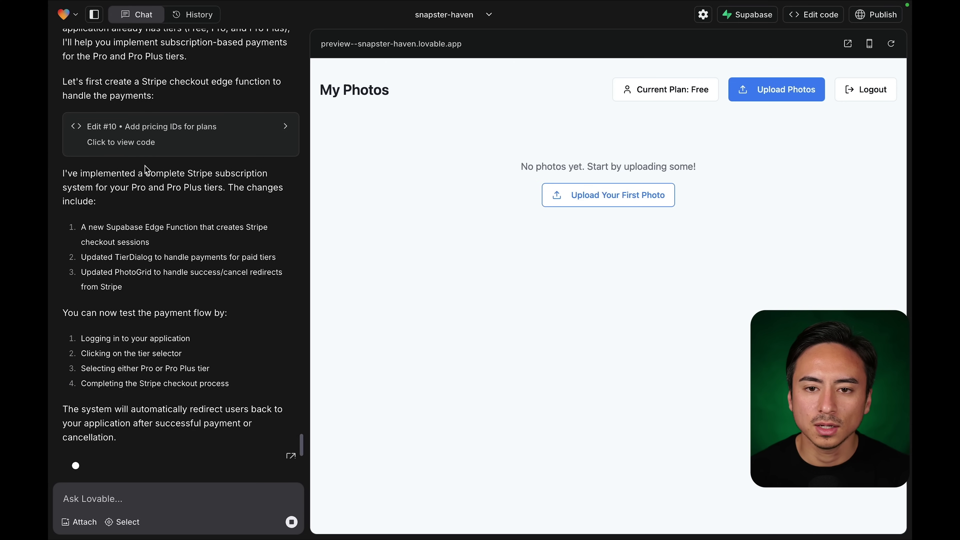
scroll(167, 236, down, 1)
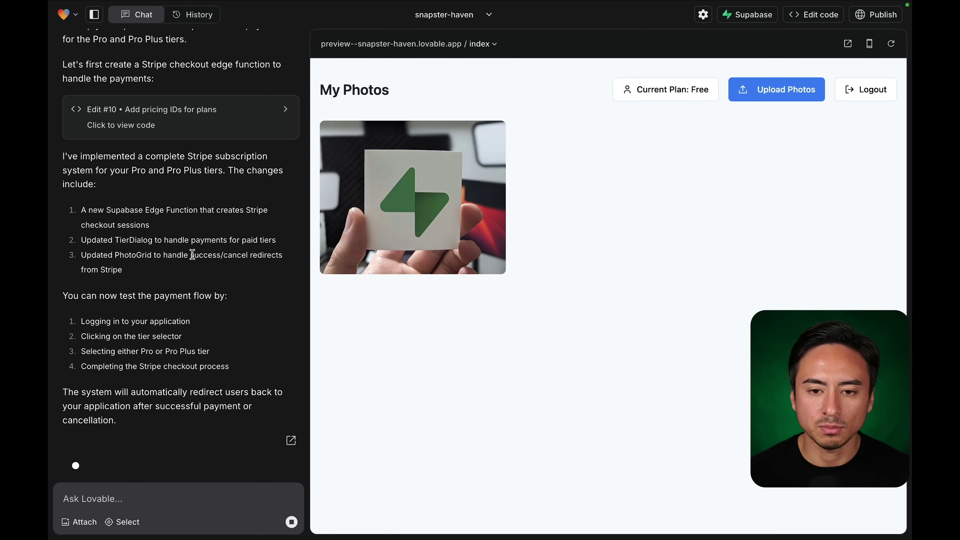
click(193, 269)
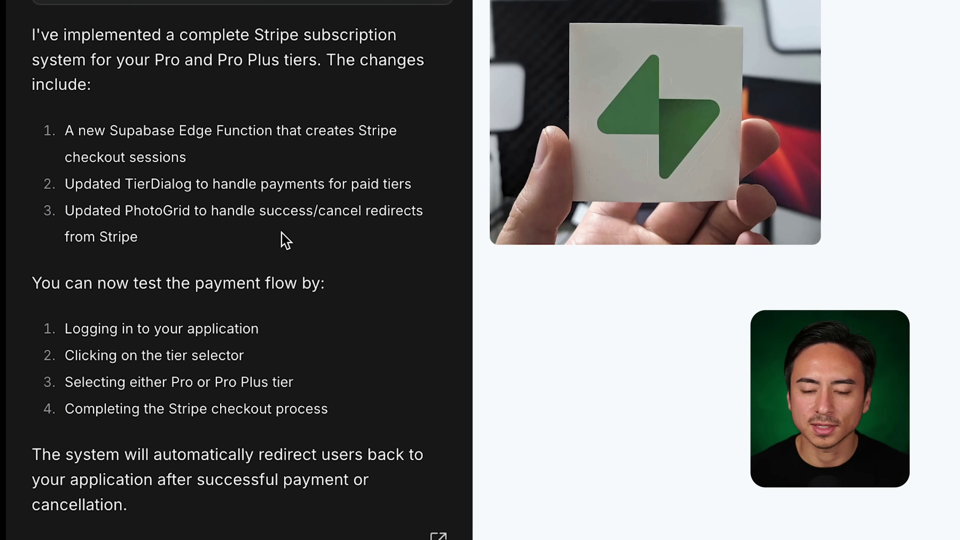
scroll(282, 233, up, 1)
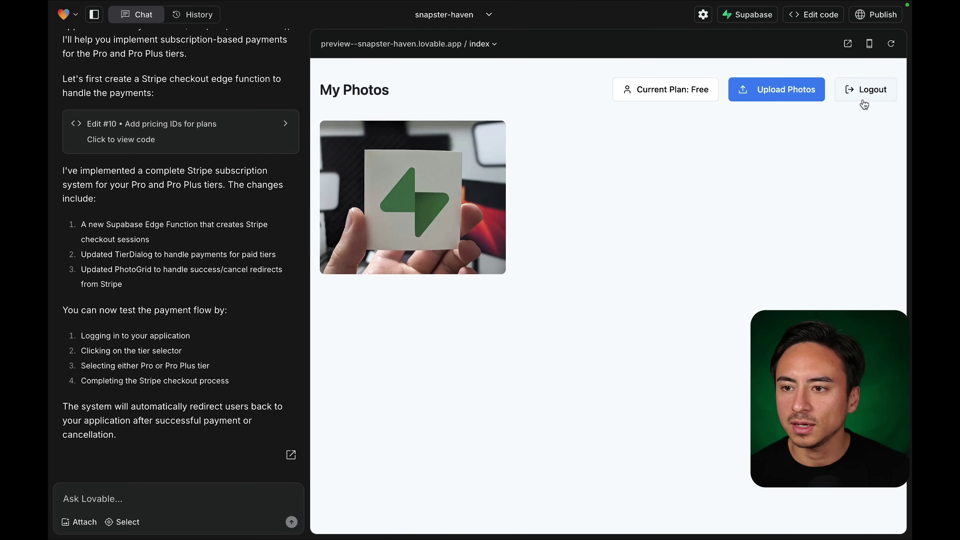
click(890, 43)
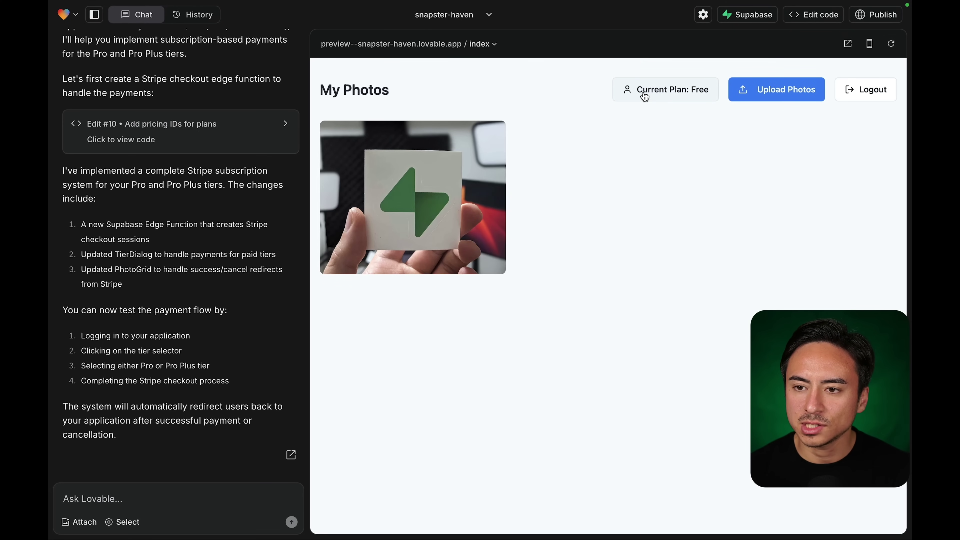
Upload uber-clone-flutter.png and a camera photo to the app, then open Supabase's Table Editor.
click(804, 91)
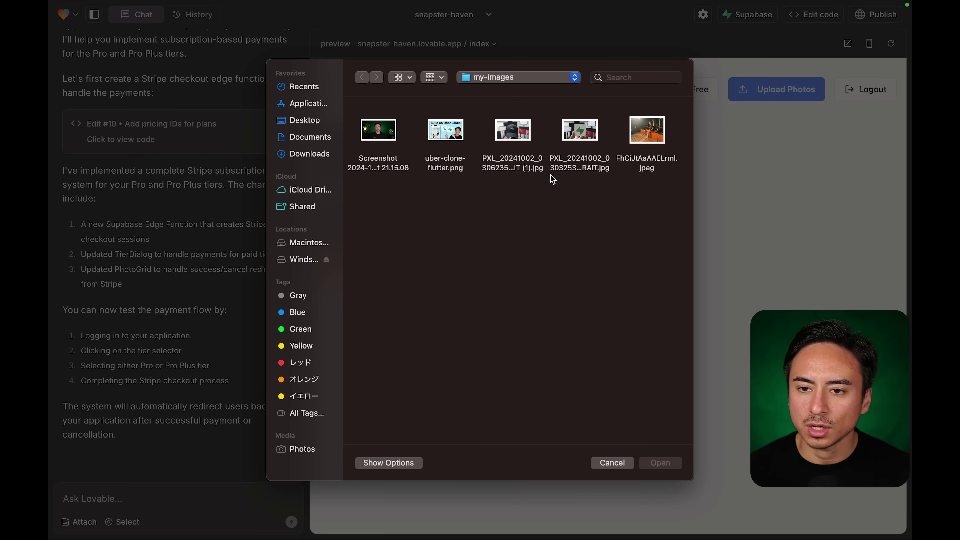
click(445, 136)
super+click(508, 134)
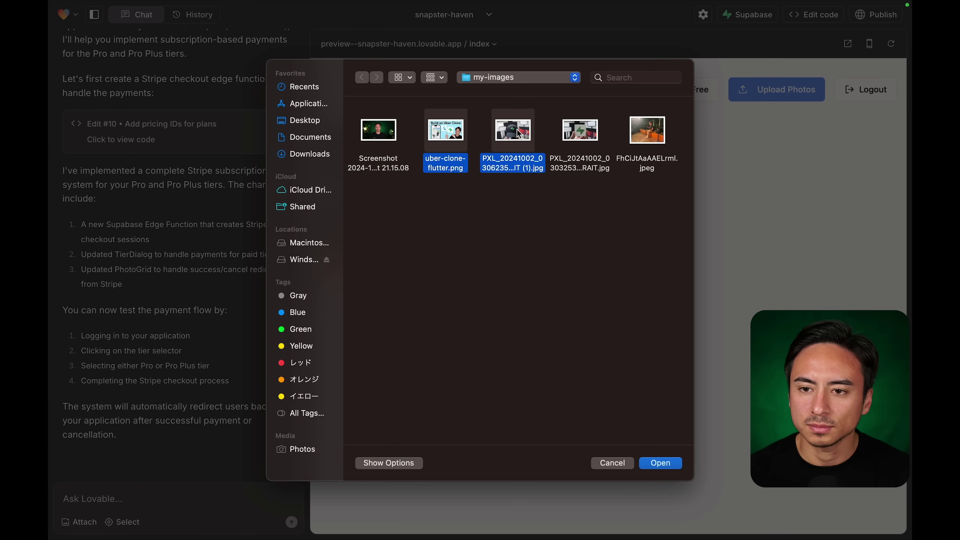
click(673, 464)
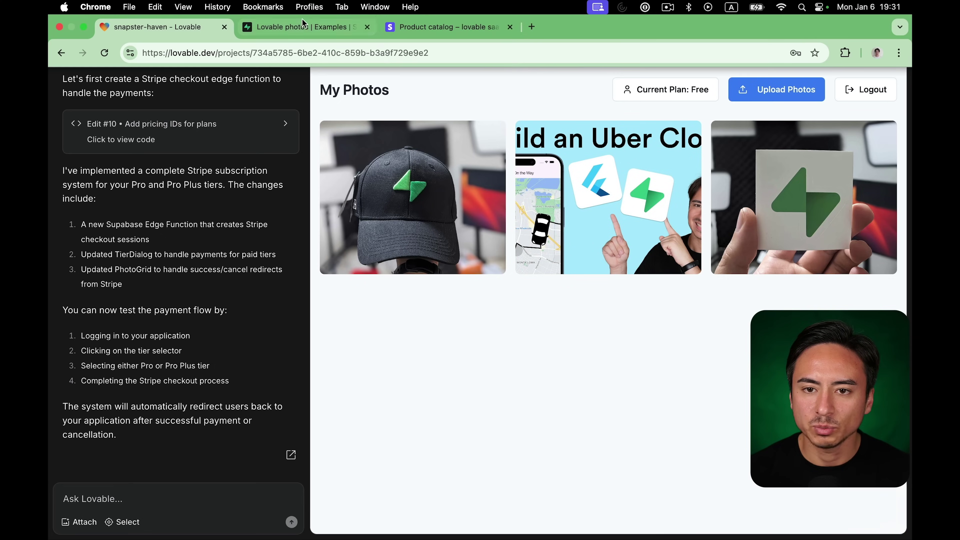
click(302, 27)
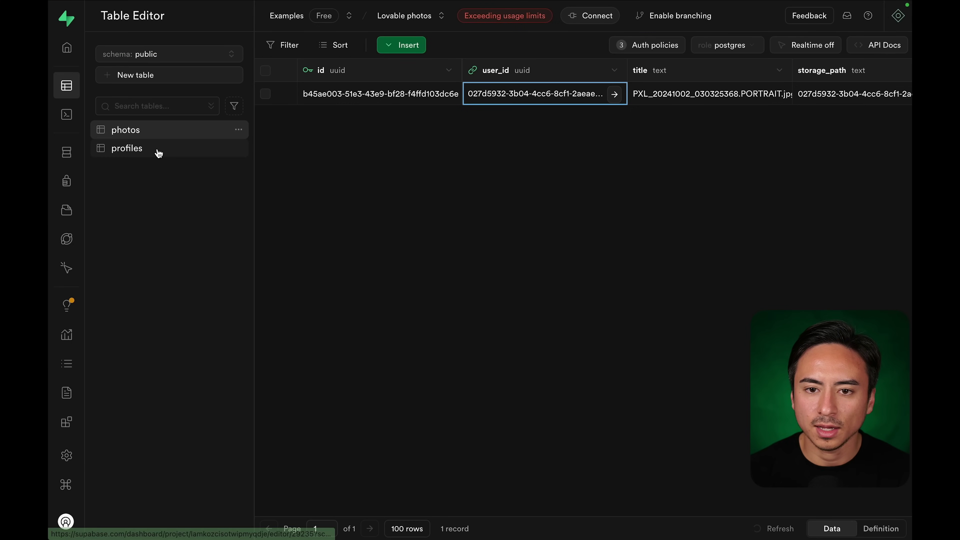
Check in Supabase that the profile's tier is still free and review the photos rows.
click(158, 152)
click(146, 130)
click(150, 151)
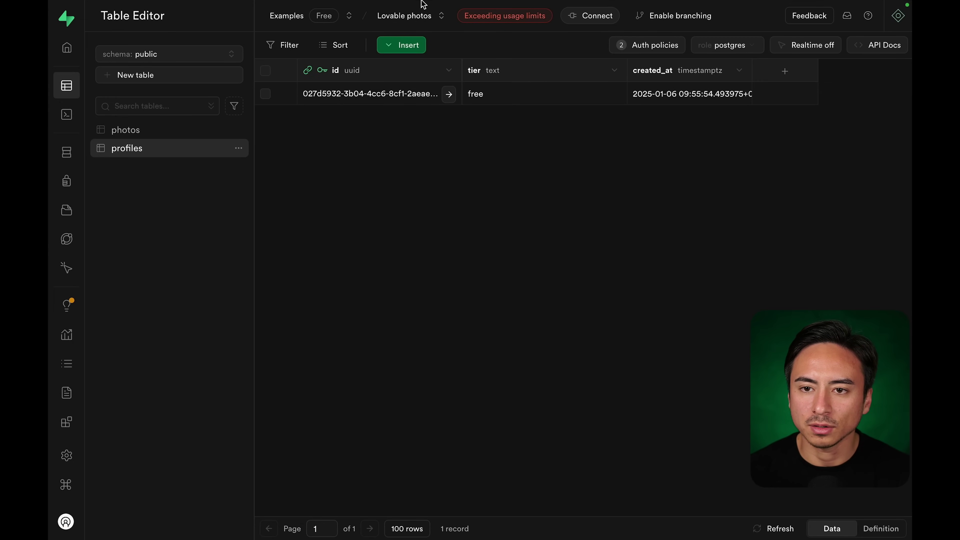
click(163, 26)
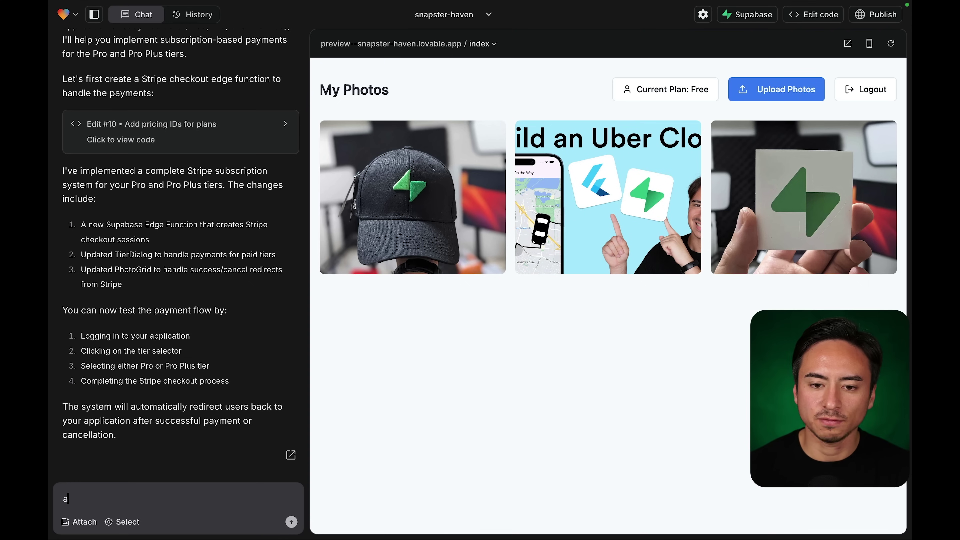
Reload the Lovable preview and confirm the photos table holds three records.
click(65, 498)
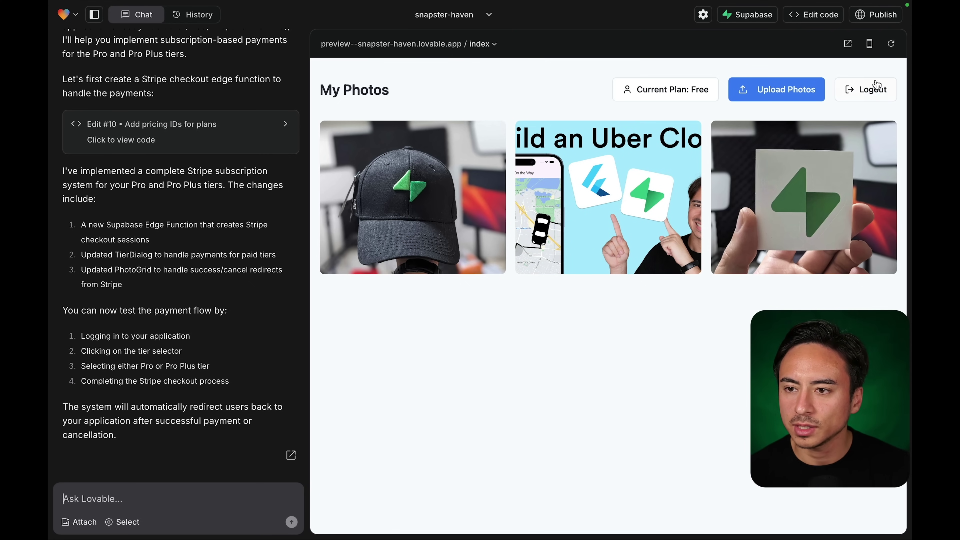
click(891, 44)
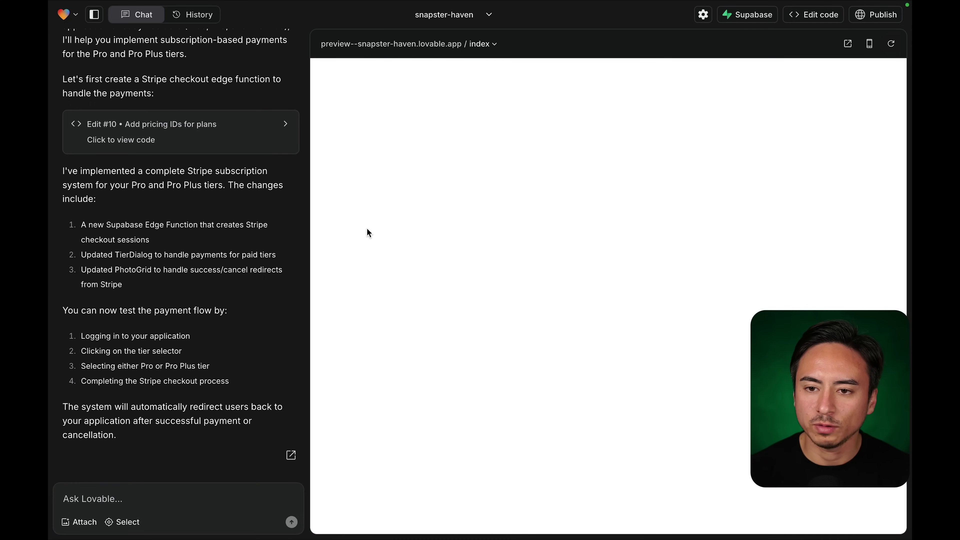
click(268, 27)
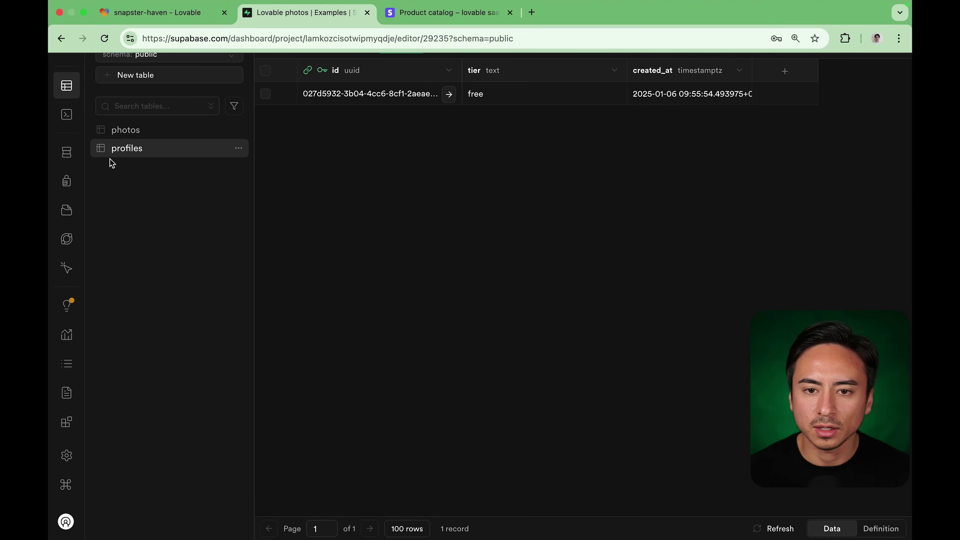
click(126, 130)
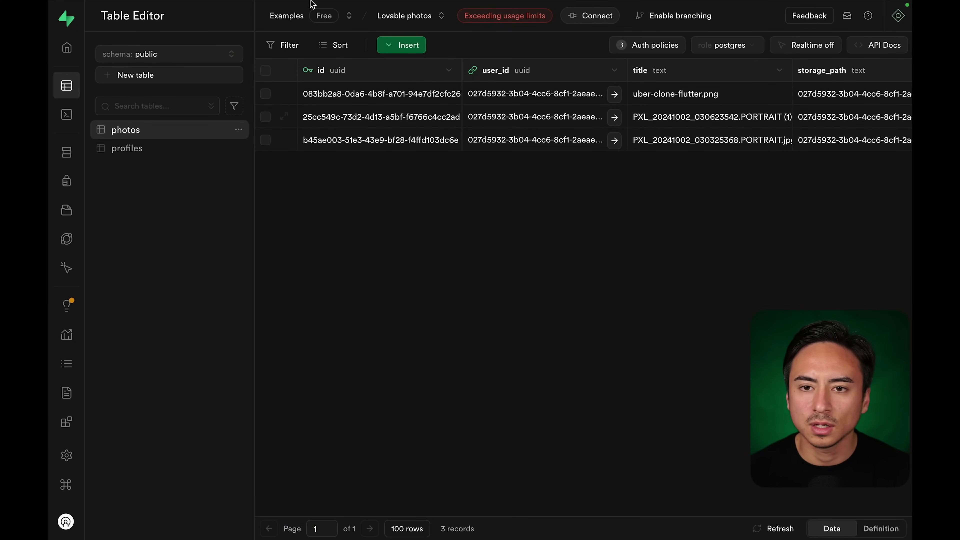
click(209, 25)
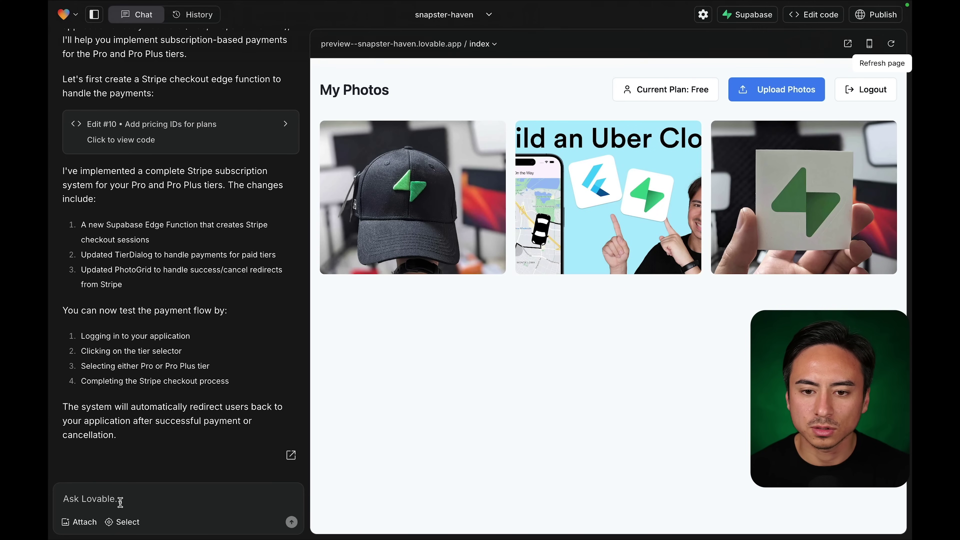
Tell Lovable that free users can upload more than 2 images, and ask it to enforce the free and pro tier limits.
text(a)
key(BackSpace)
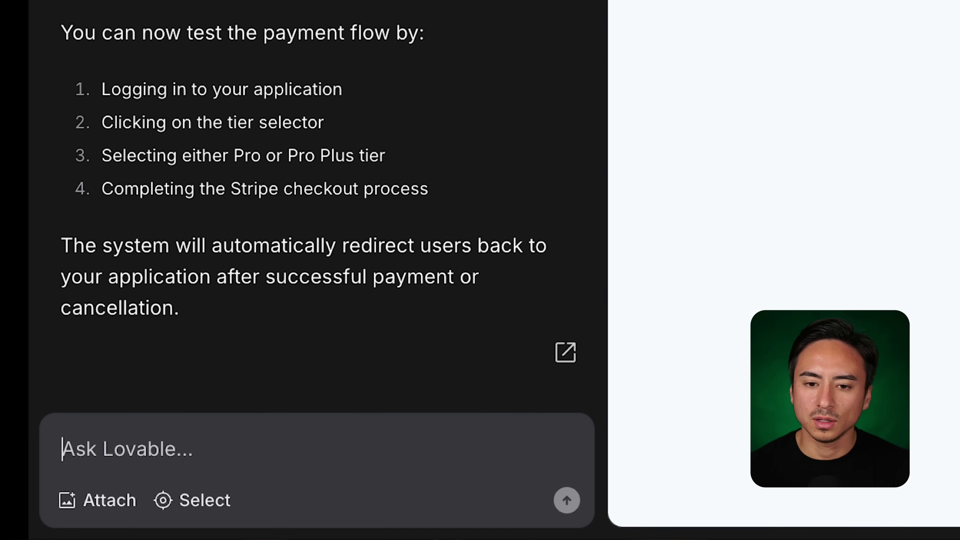
text(It )
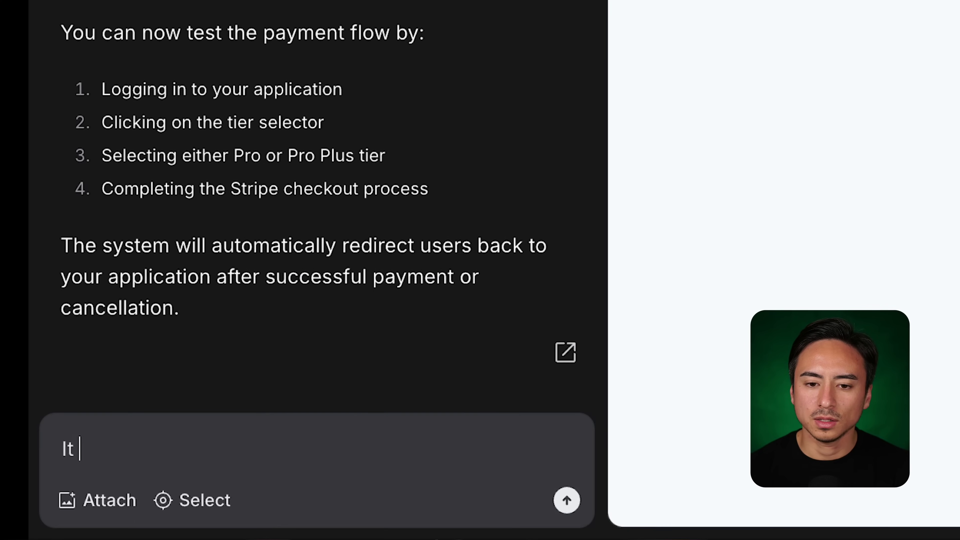
text(appears t)
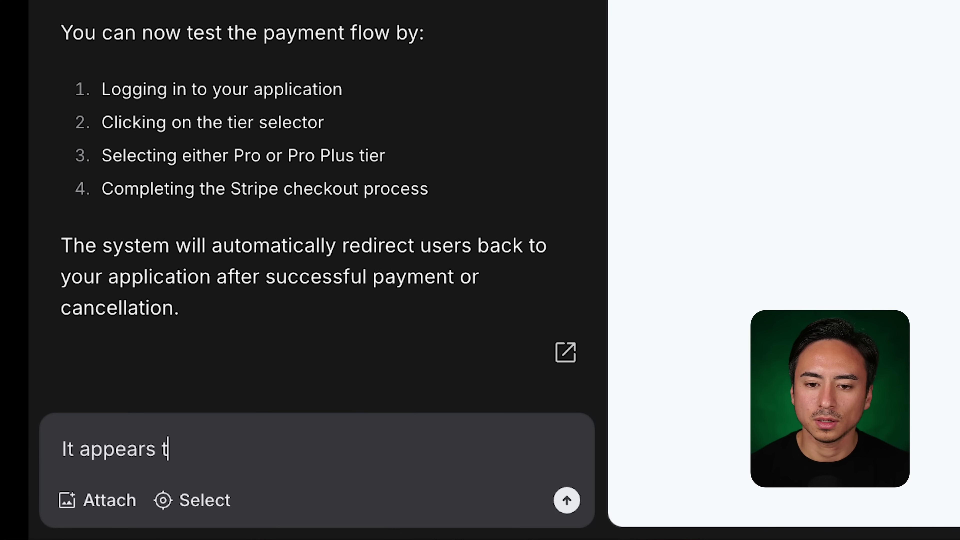
text(hat a f)
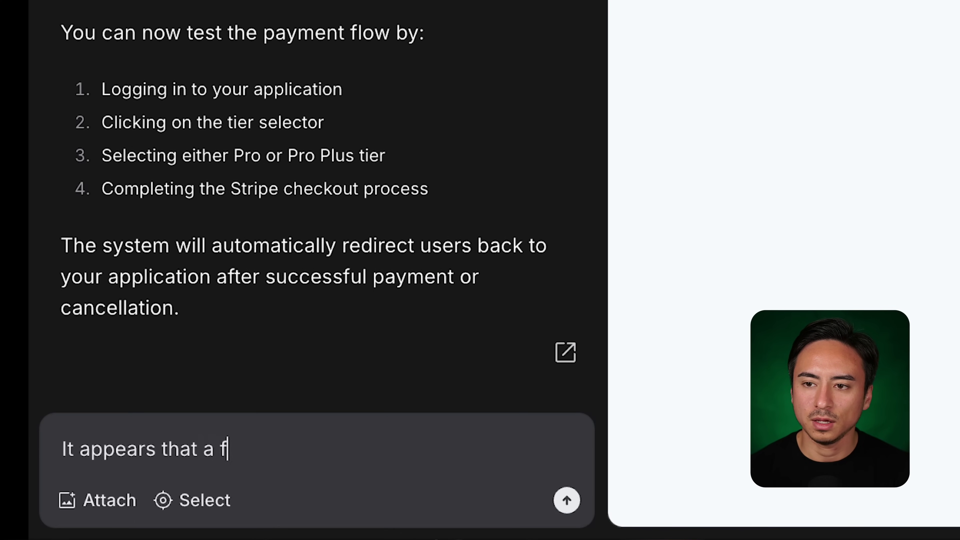
text(ree tier user)
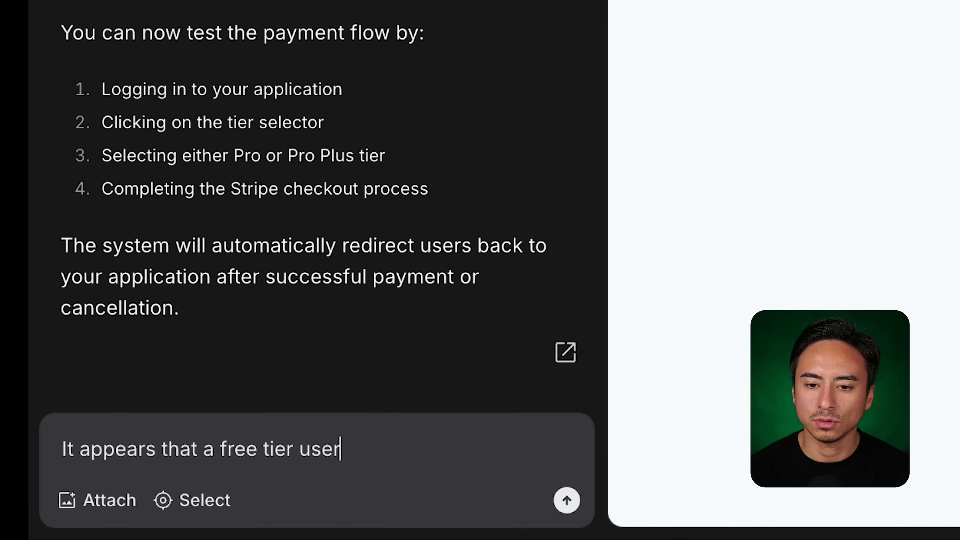
text( can now )
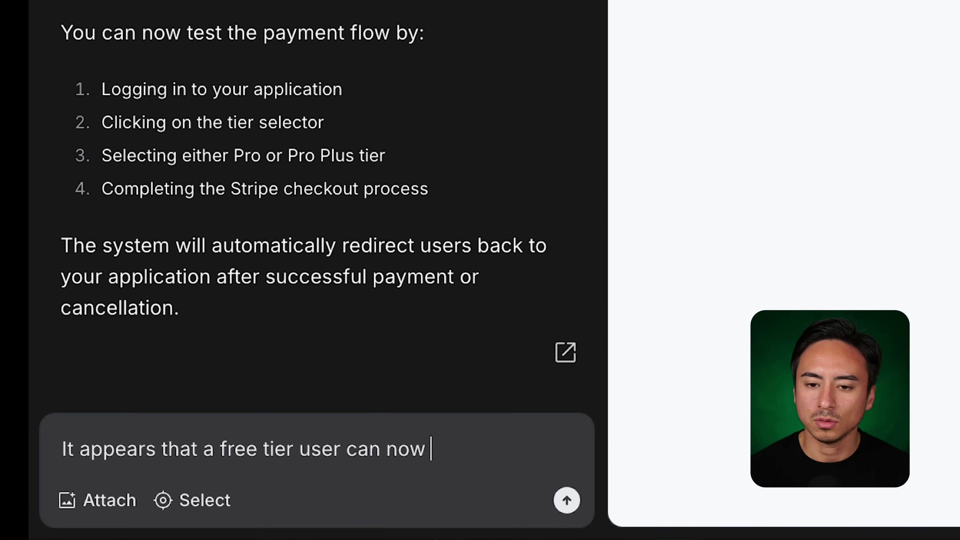
text(upload more than 3)
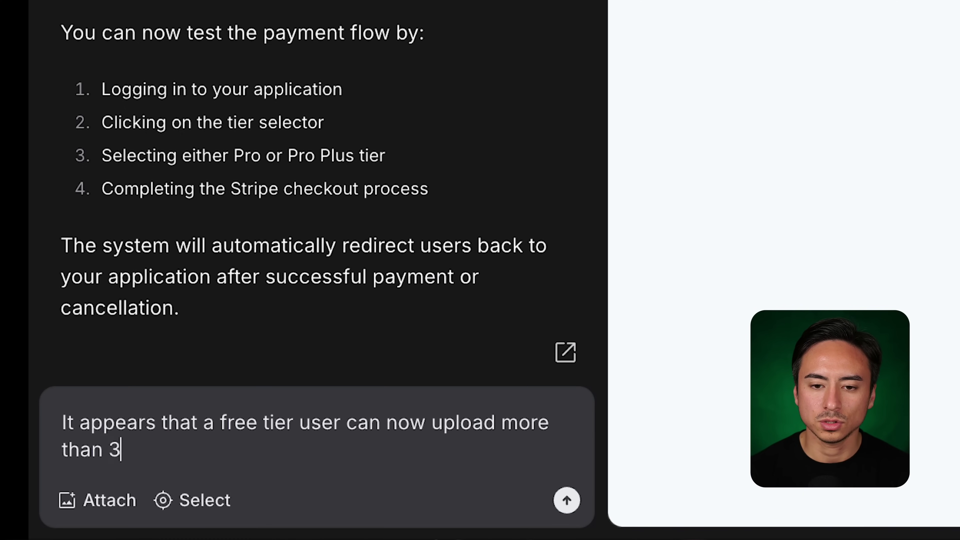
key(BackSpace)
text(2 images)
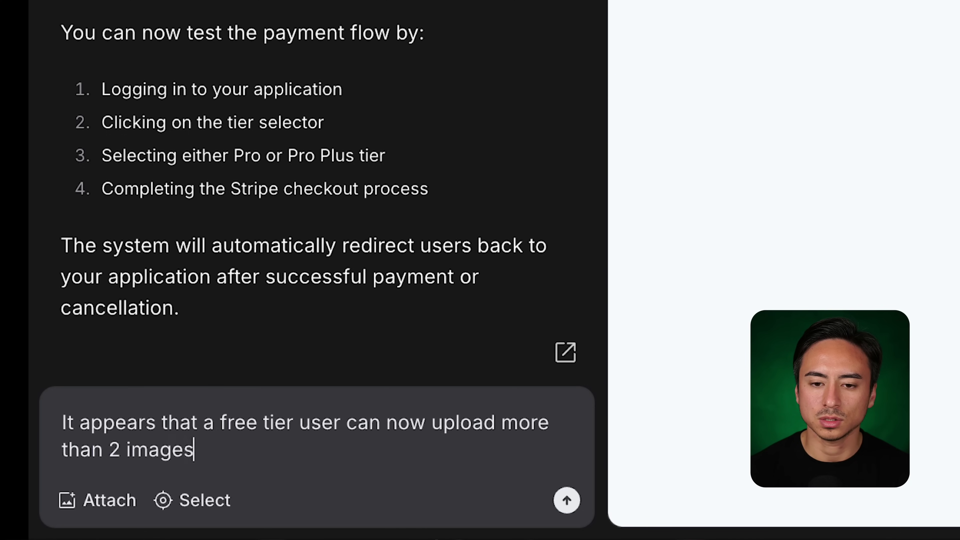
text(. Make sure th)
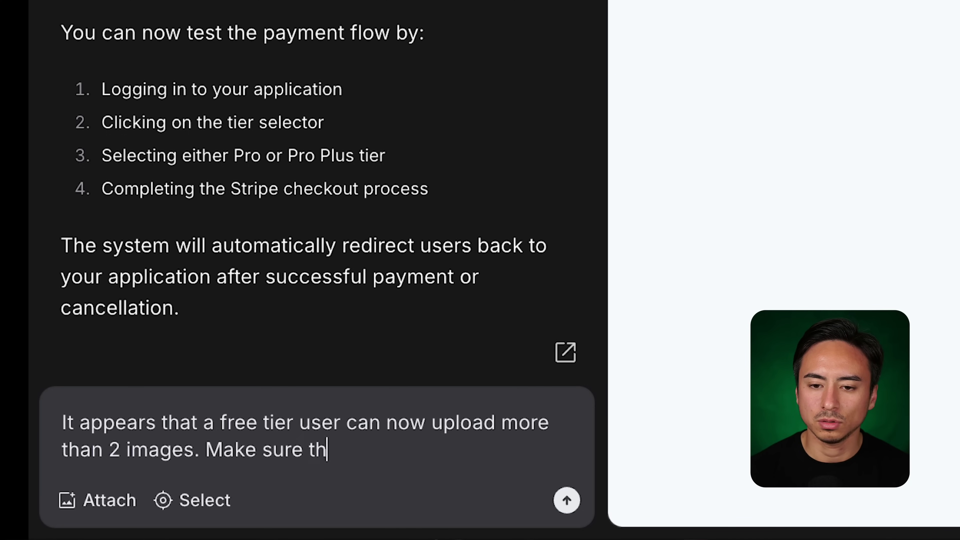
text(e limitation )
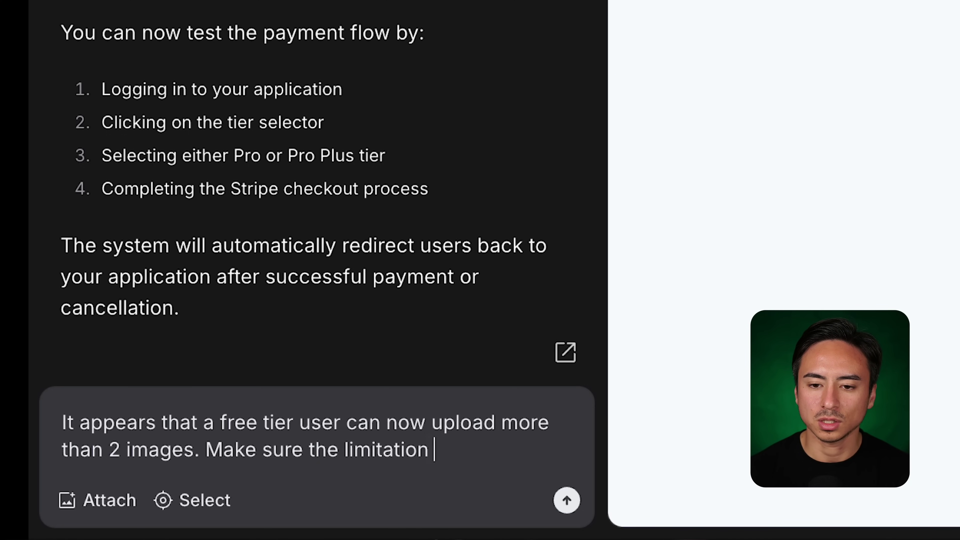
text(for the free )
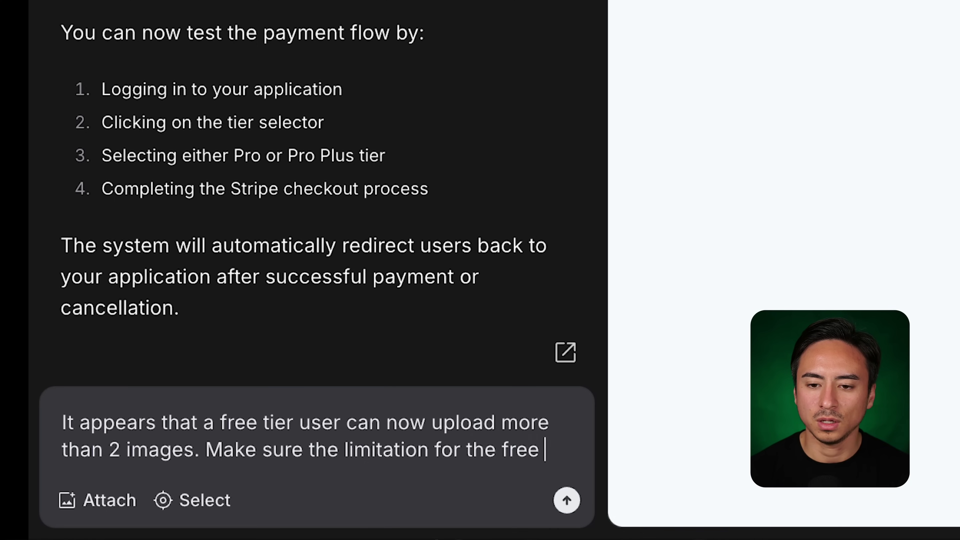
text(and pro tie)
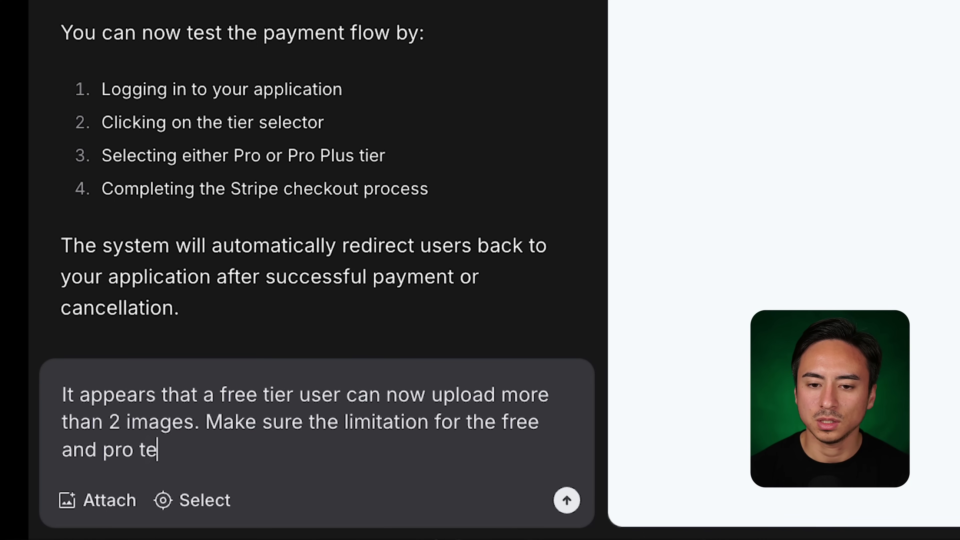
key(BackSpace)
text(ier users are there.)
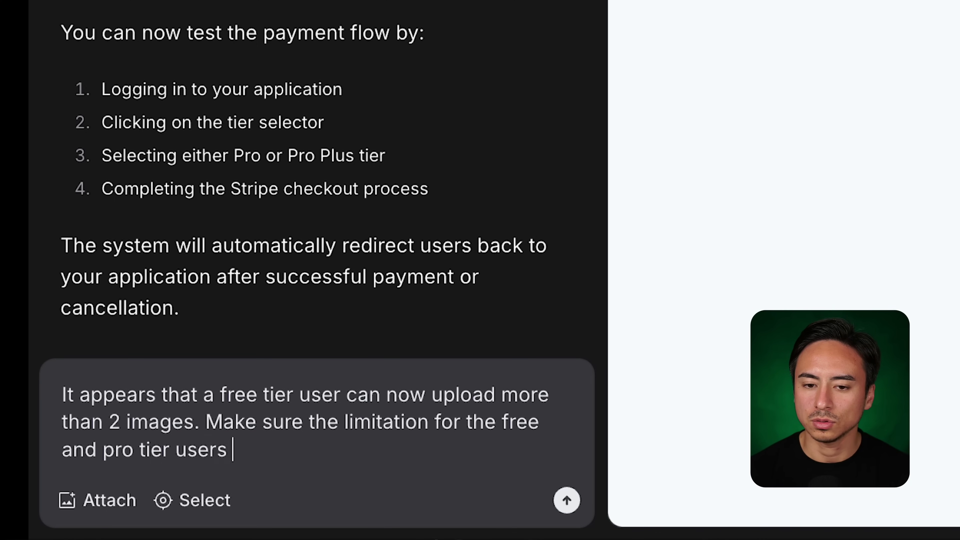
key(Return)
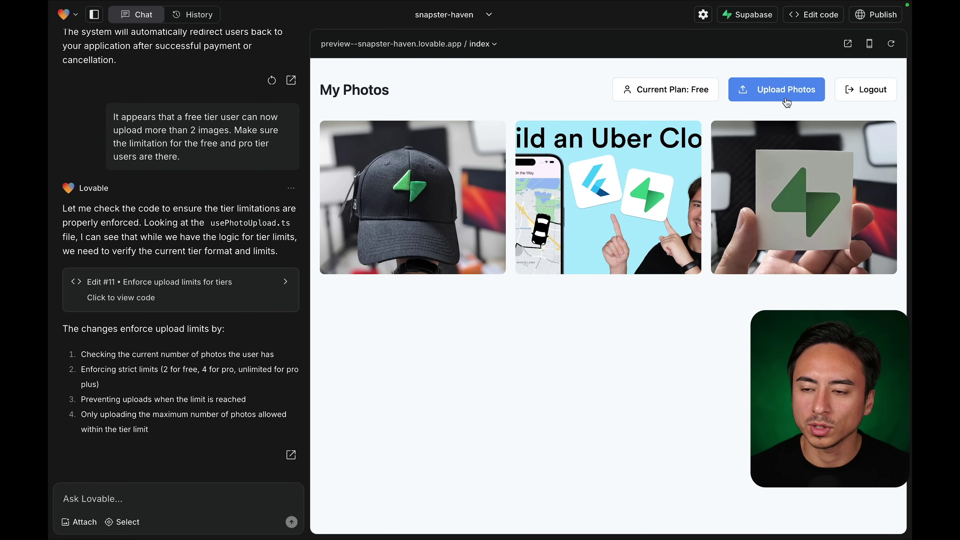
Try uploading another image in the preview twice; the Free plan's 2-photo limit blocks it.
click(754, 101)
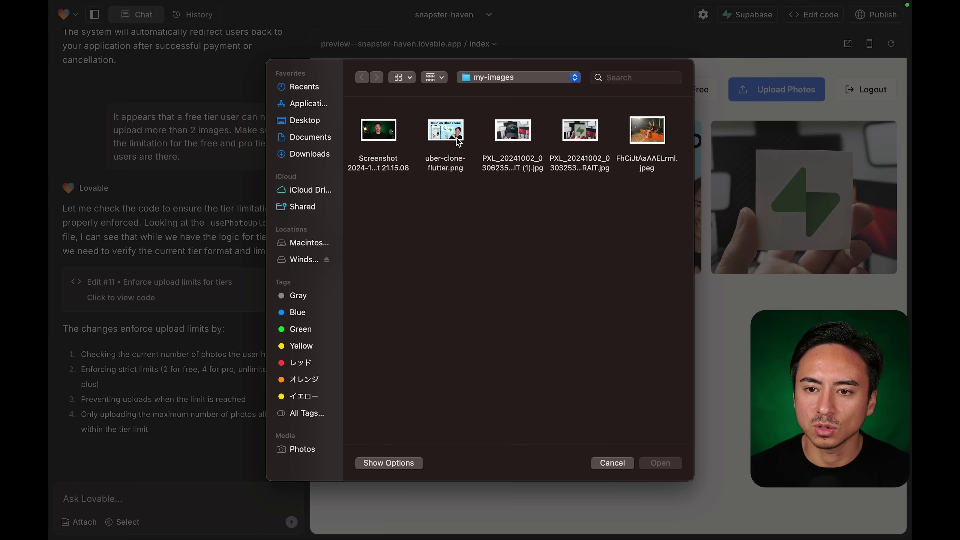
click(379, 138)
double_click(380, 138)
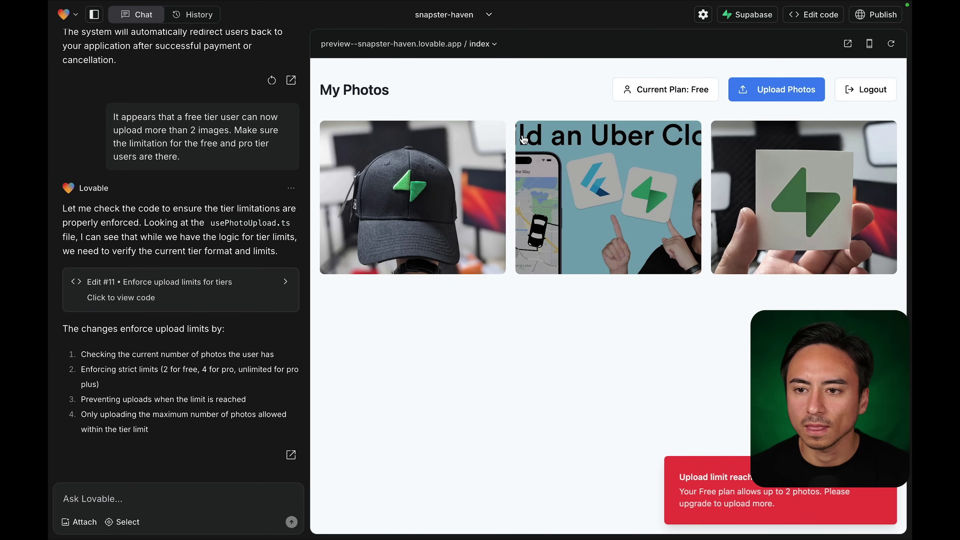
click(889, 50)
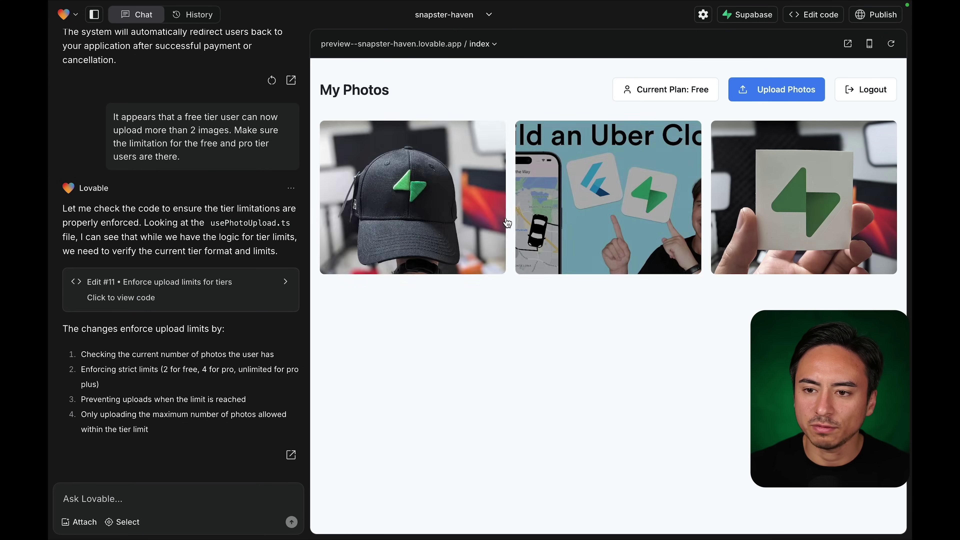
click(747, 100)
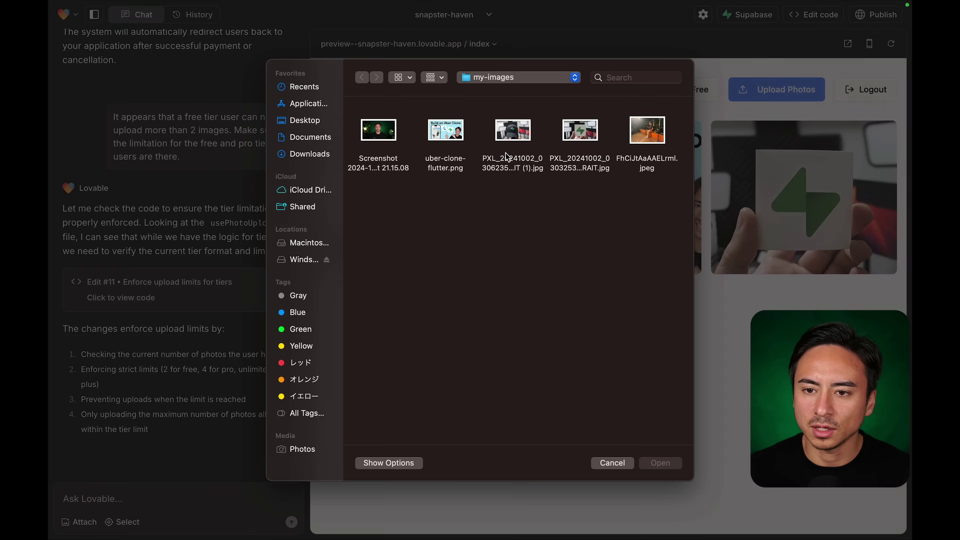
double_click(455, 130)
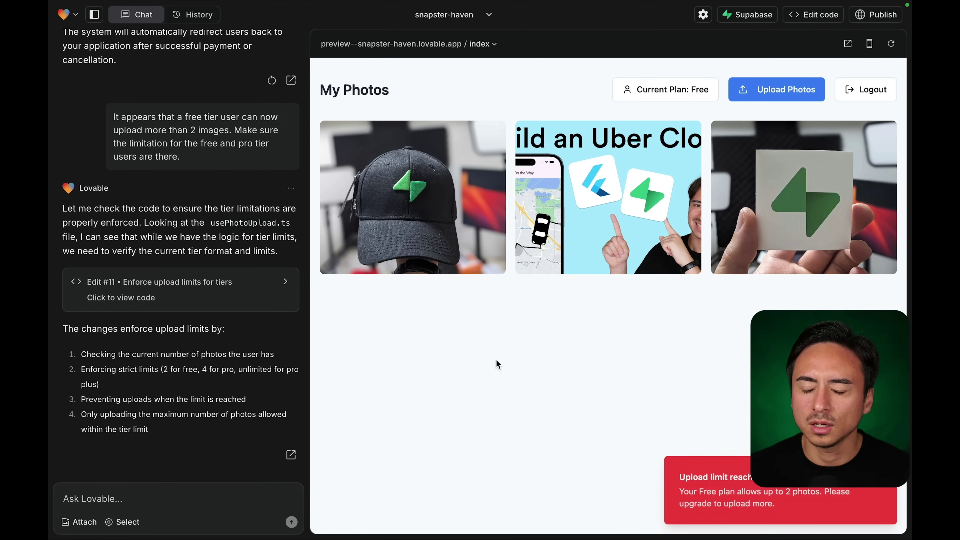
mouse_move(280, 35)
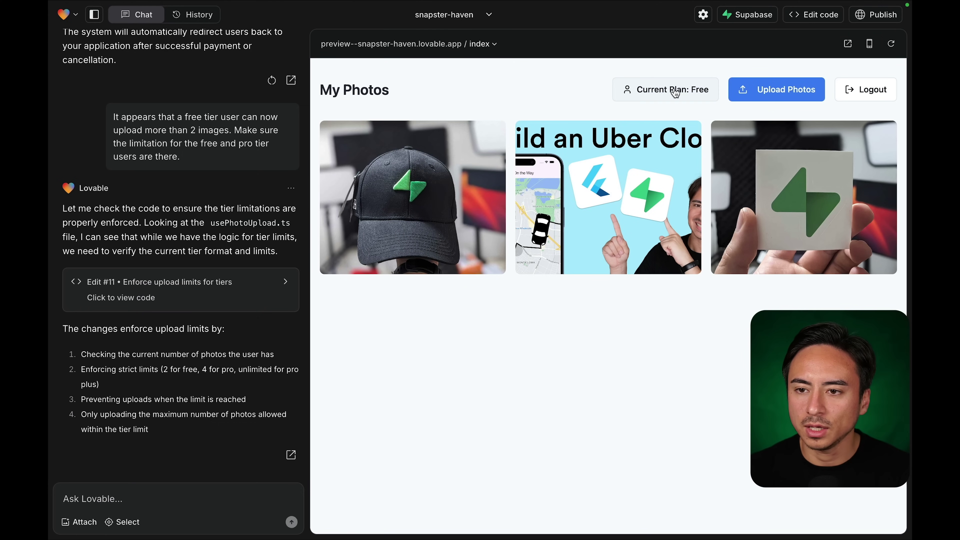
Delete rows 2 and 3 from the Supabase photos table so only uber-clone-flutter.png remains.
click(285, 31)
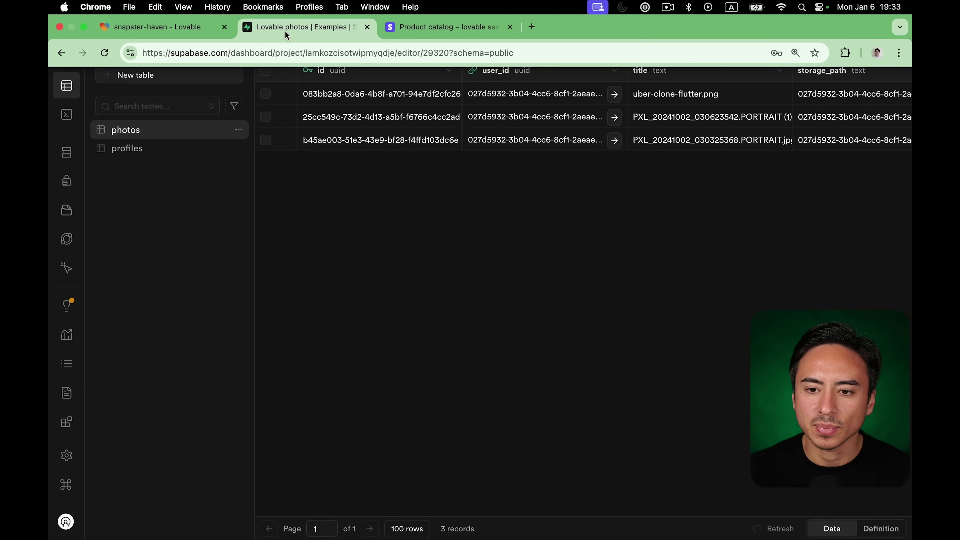
click(265, 117)
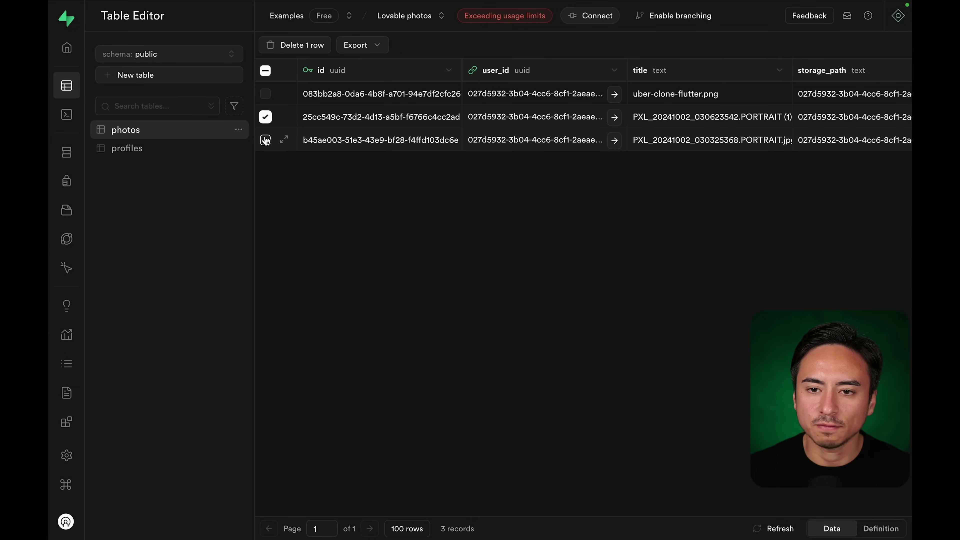
click(265, 140)
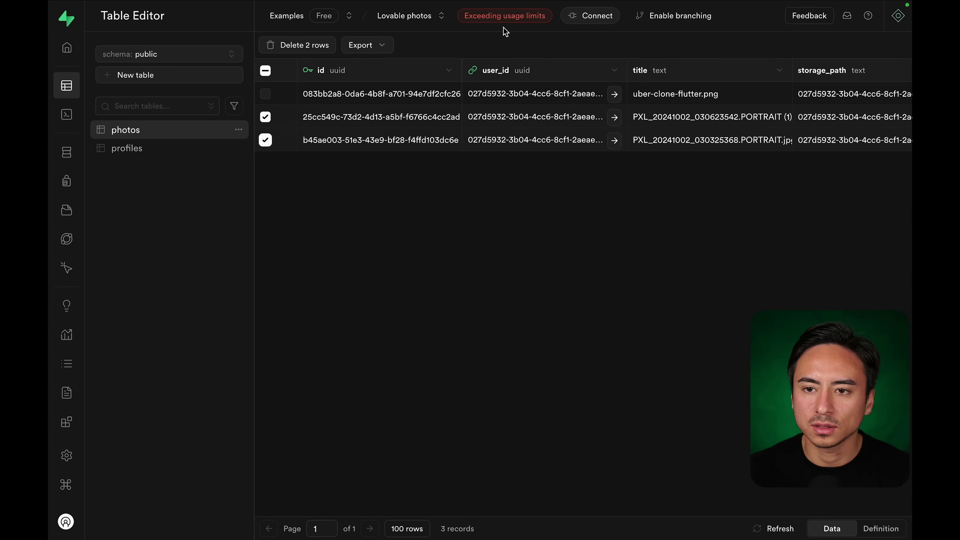
click(305, 45)
click(518, 315)
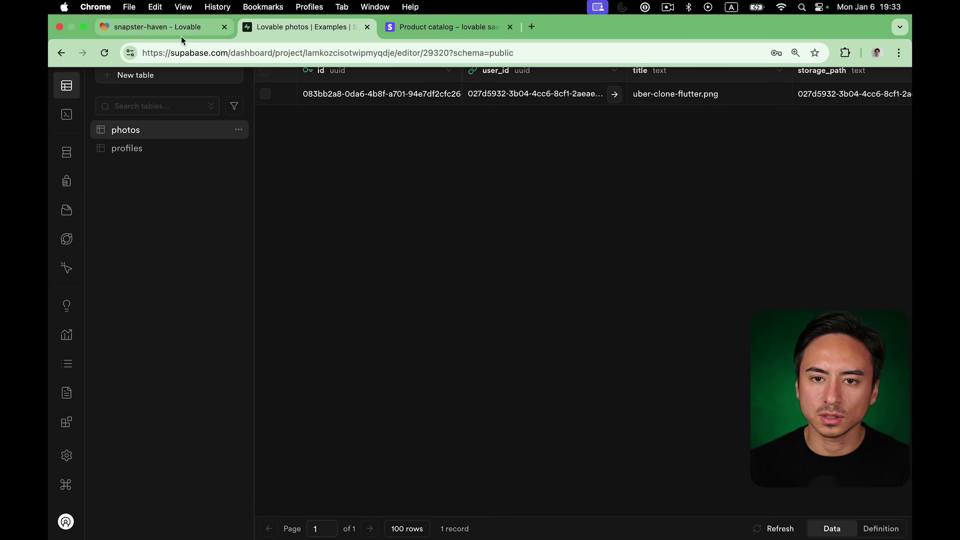
click(181, 28)
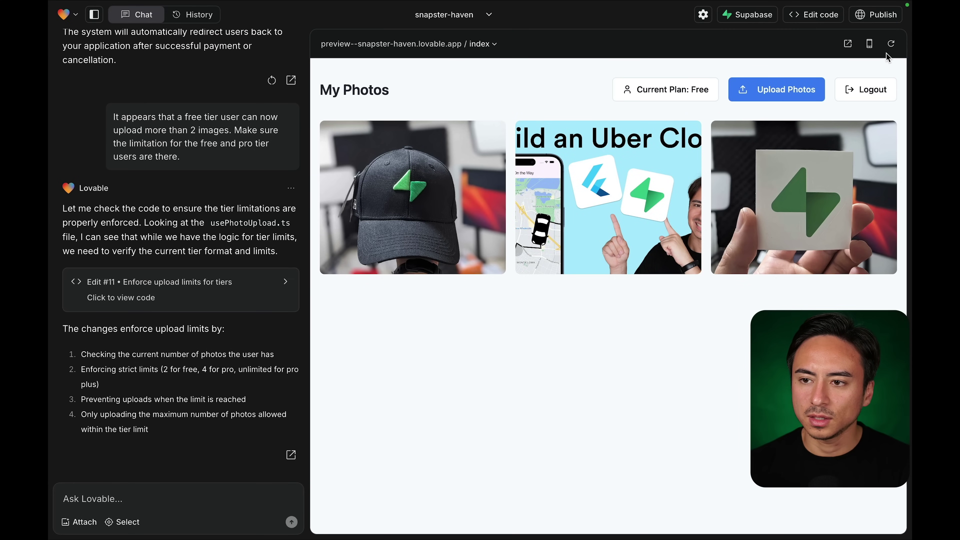
Reload the preview, upload both PXL photos, and check the Current Plan still shows Free.
click(889, 48)
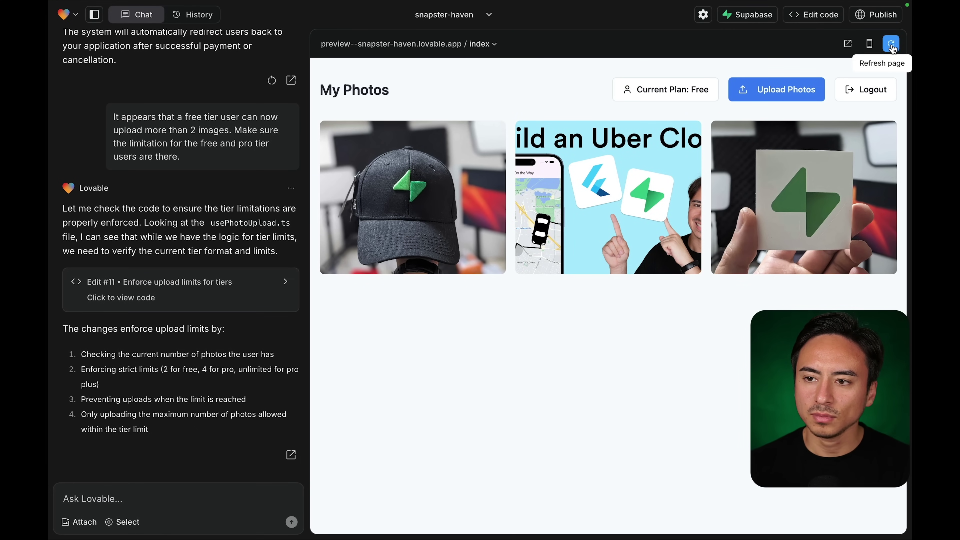
click(891, 46)
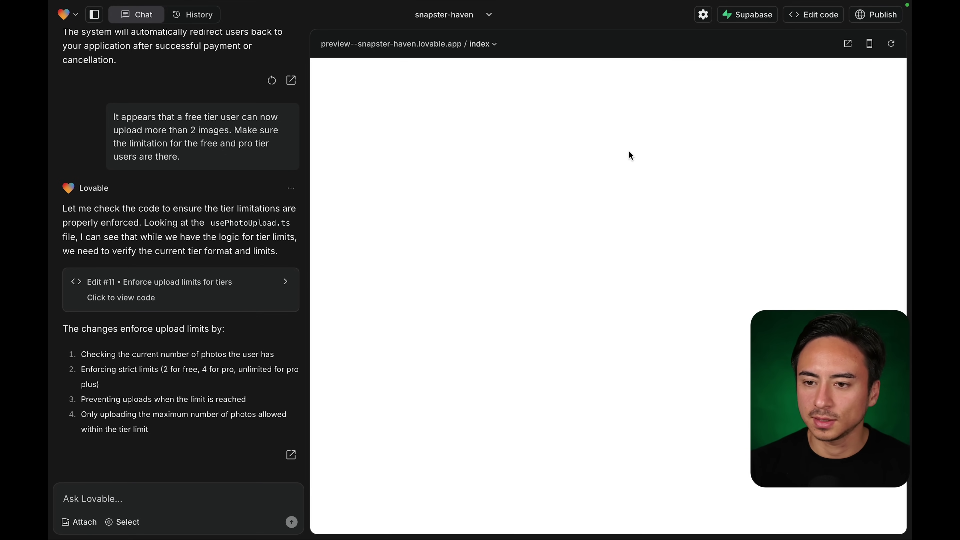
click(769, 99)
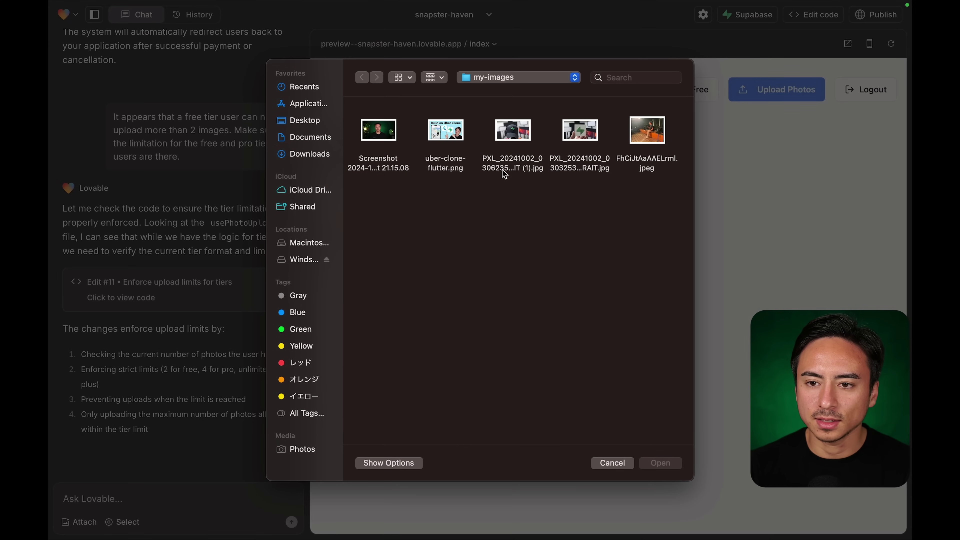
drag(506, 183, 579, 137)
click(664, 464)
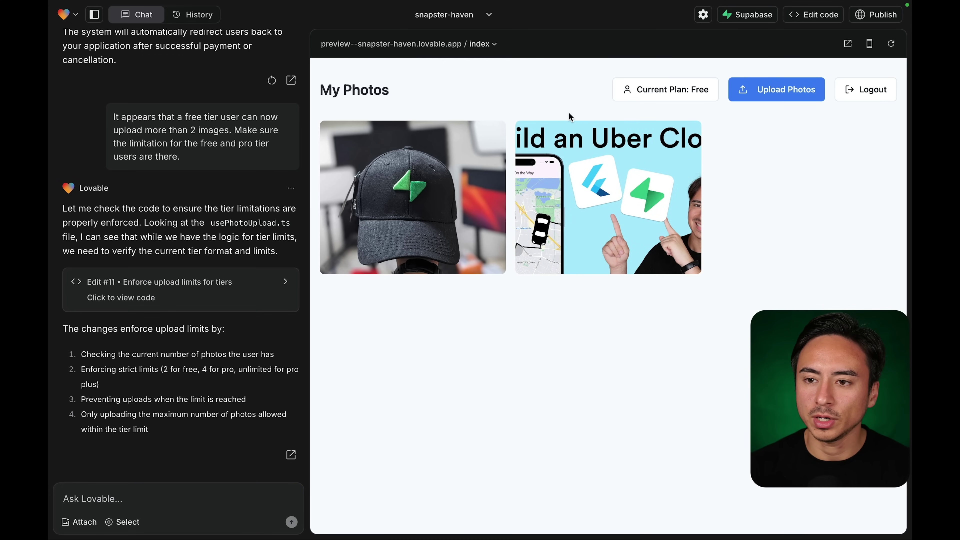
click(666, 94)
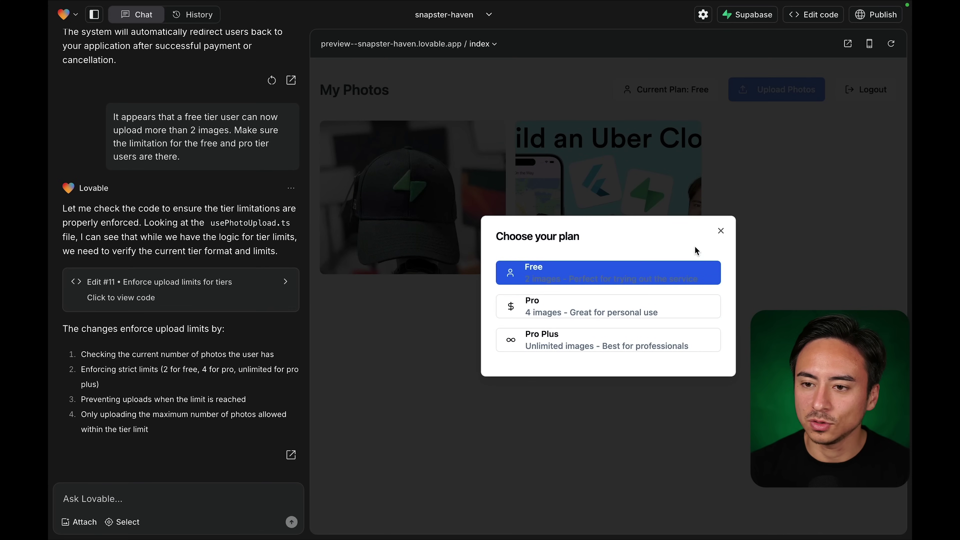
click(721, 231)
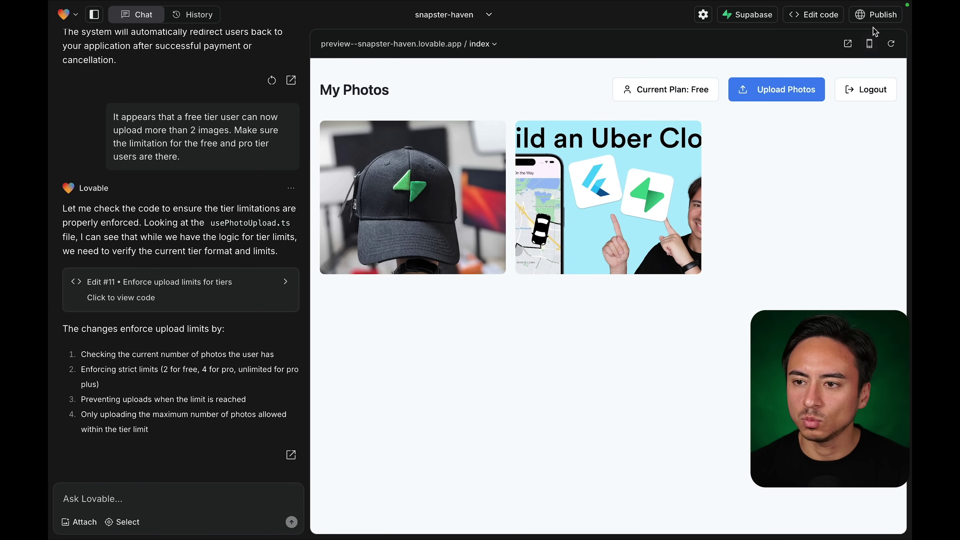
Deploy snapster-haven to snapster-haven.lovable.app and open the live site in a new tab.
click(875, 17)
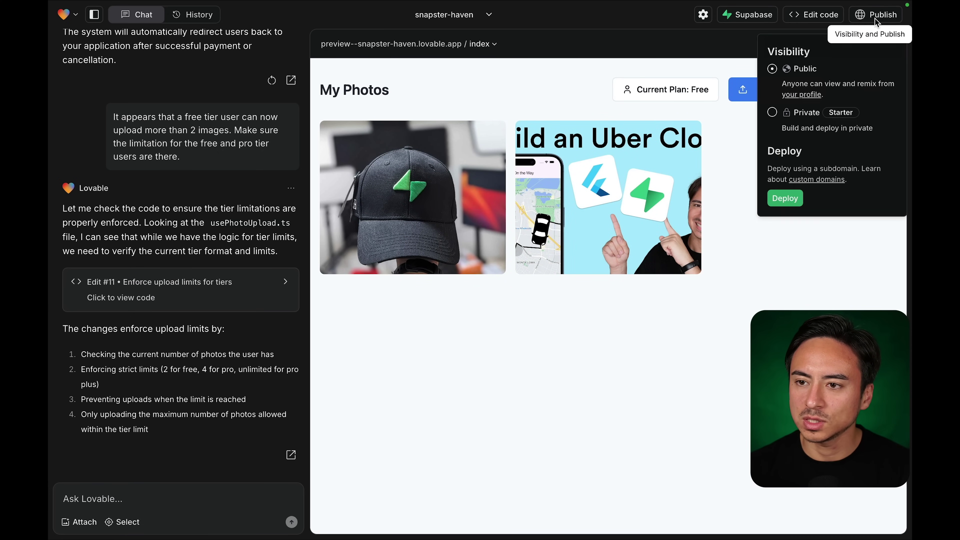
click(786, 198)
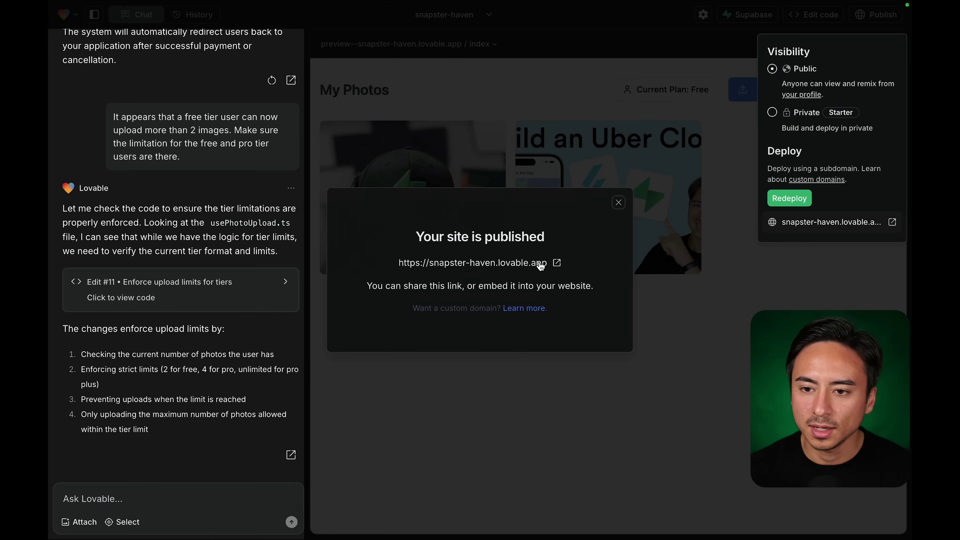
click(557, 262)
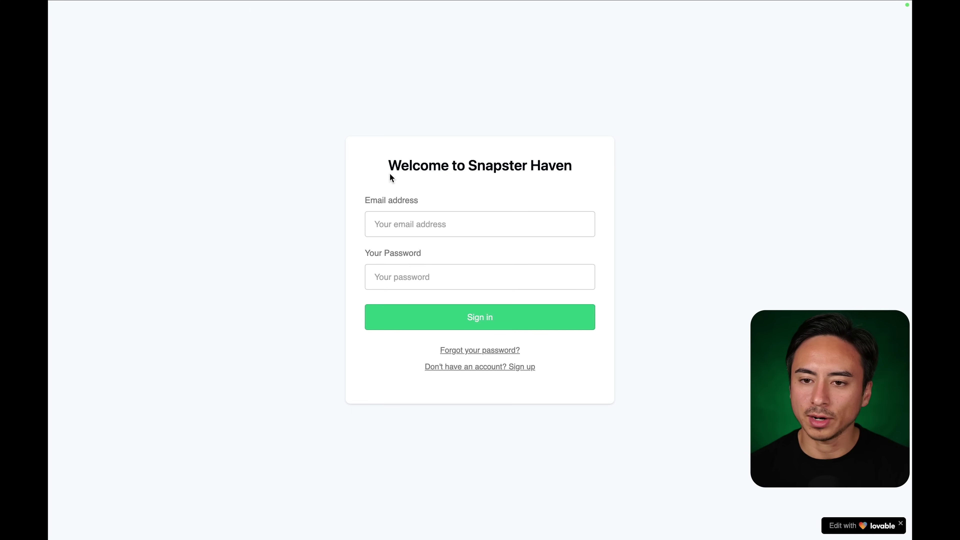
Sign in to the live site with the account e-mail and password, declining to save the password.
click(435, 221)
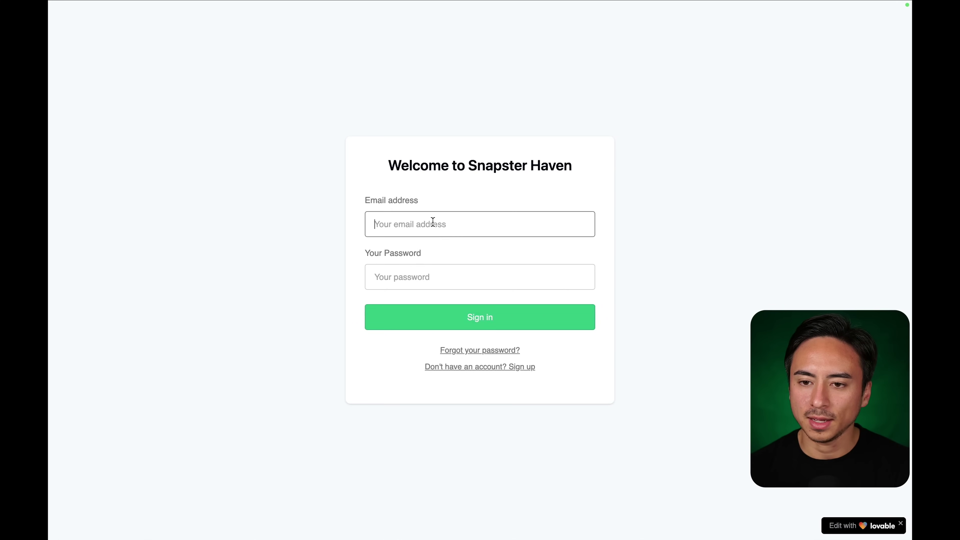
key(BackSpace)
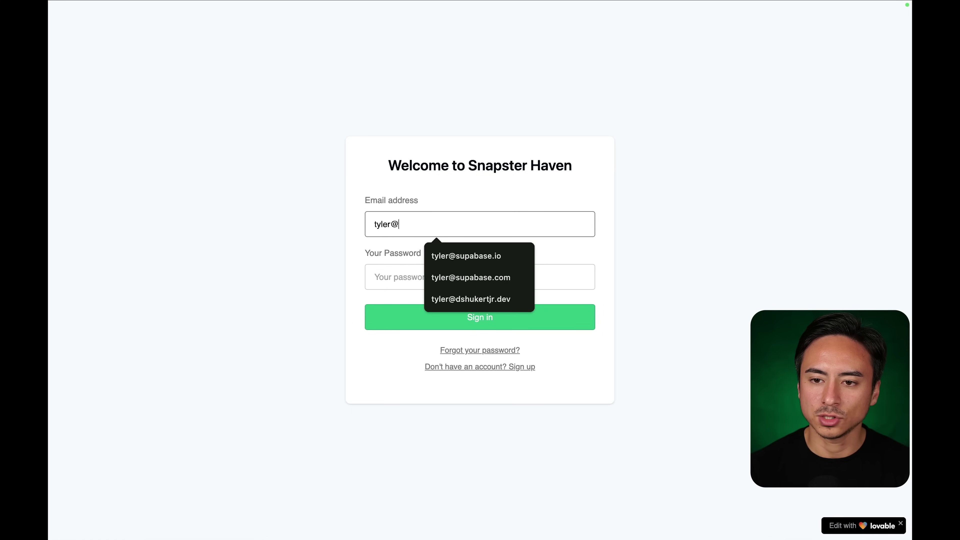
key(alt+shift+Left)
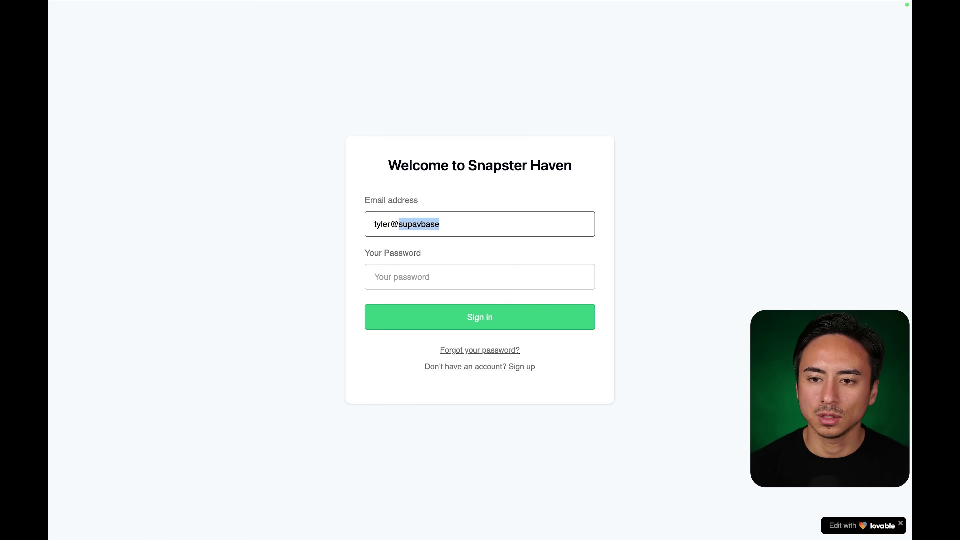
key(Tab)
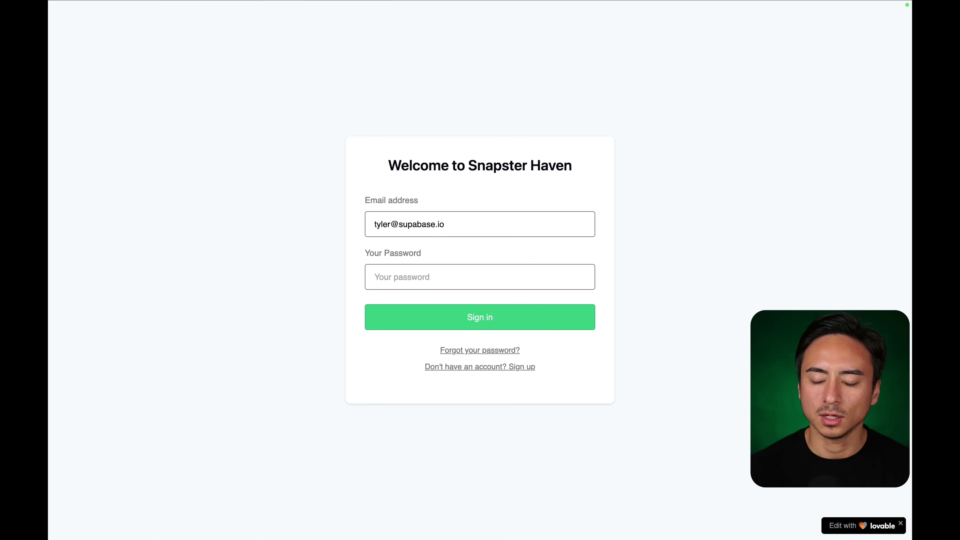
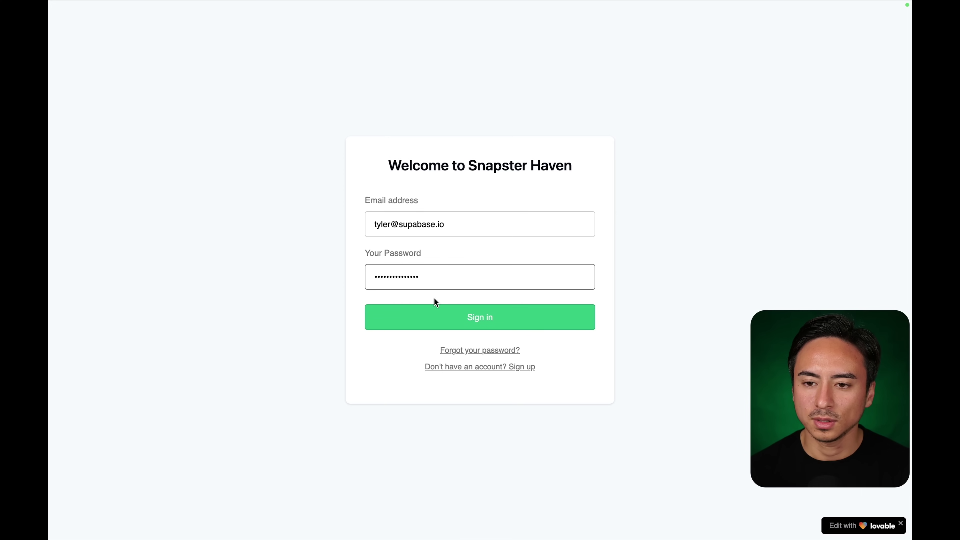
click(416, 328)
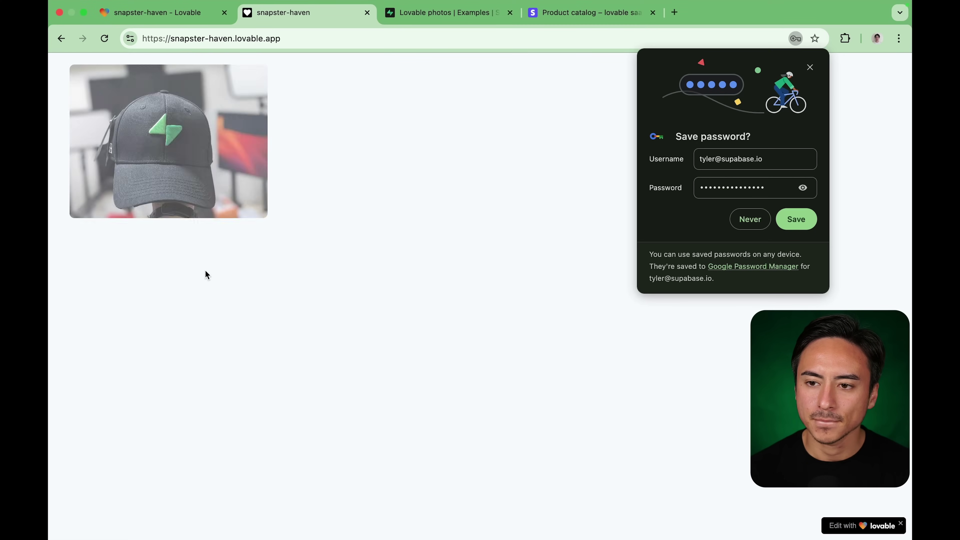
click(733, 221)
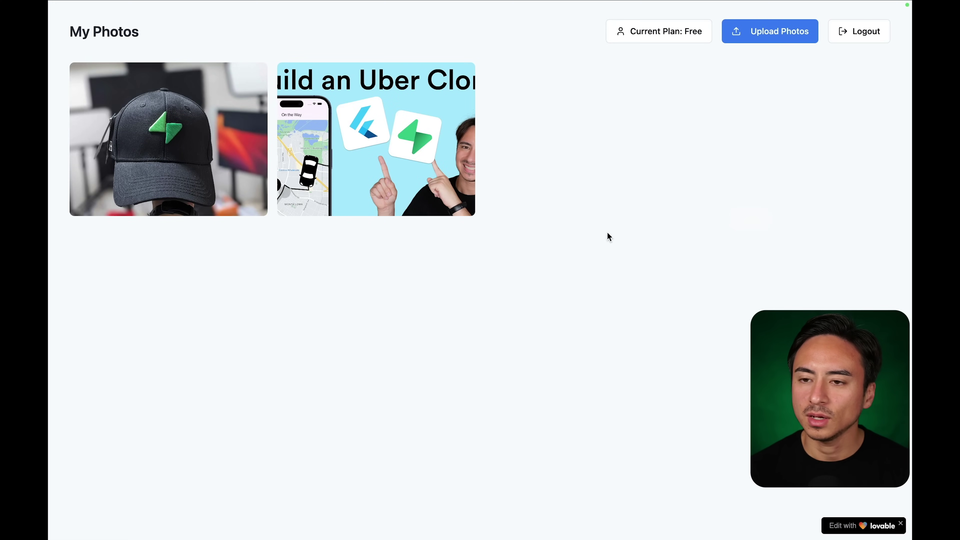
Try uploading a third photo, then attempt the Pro upgrade, which fails with an 'Unexpected token' error.
click(761, 35)
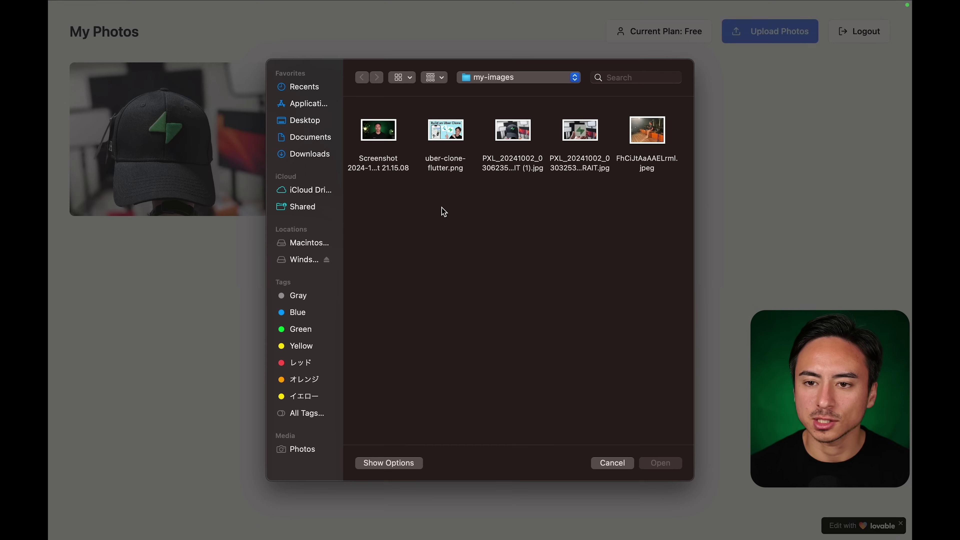
double_click(395, 136)
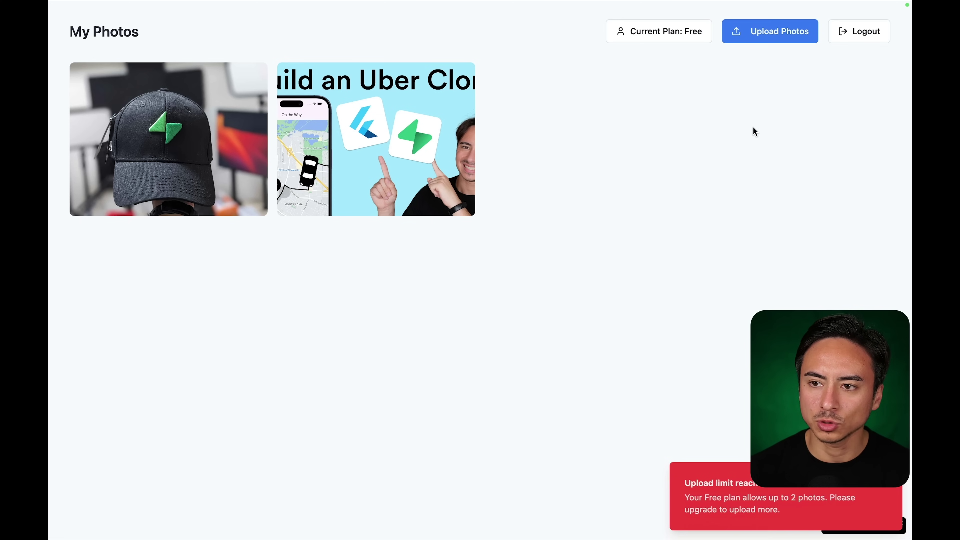
click(664, 33)
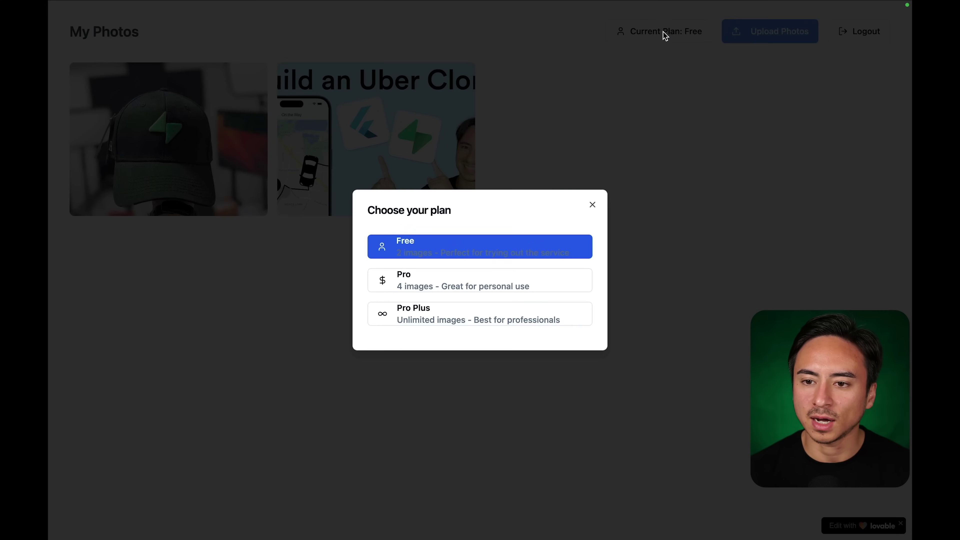
click(480, 283)
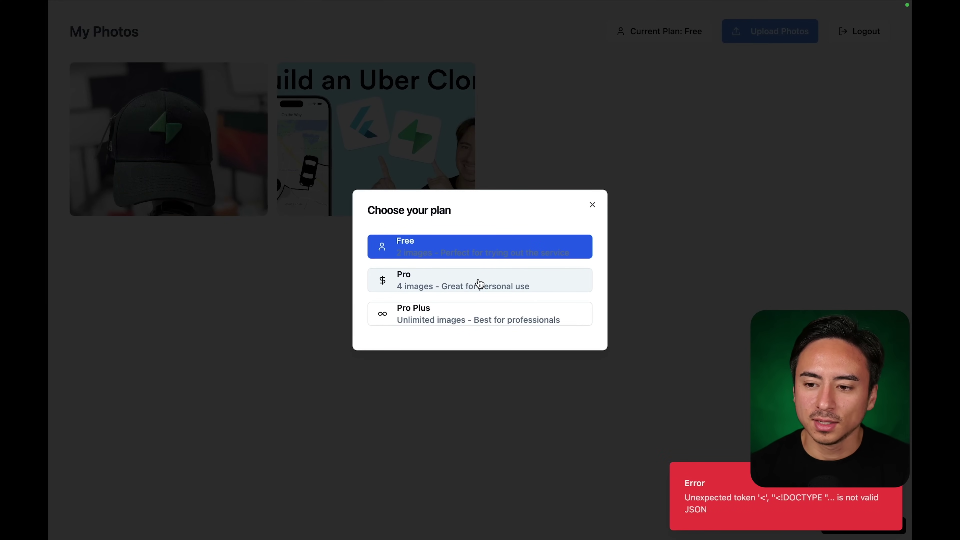
click(594, 208)
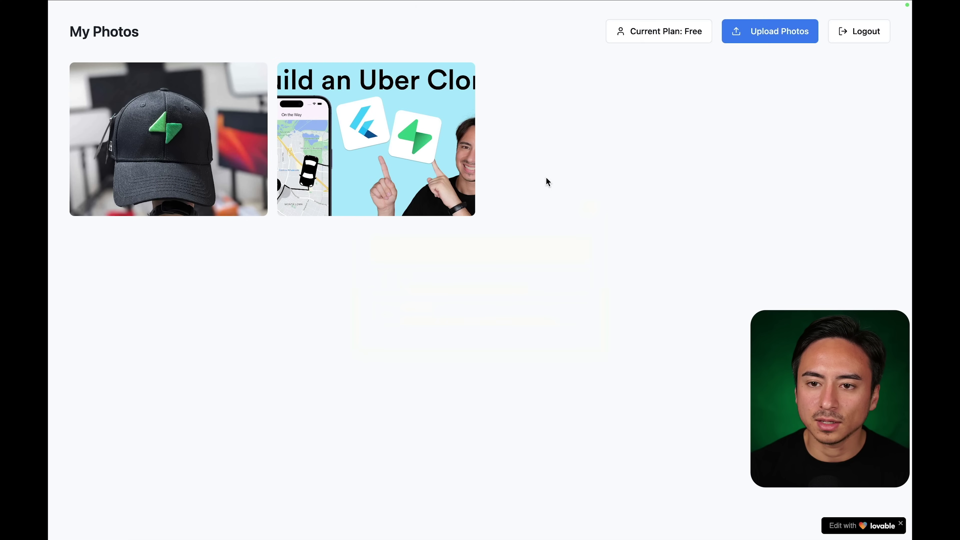
mouse_move(361, 4)
click(157, 20)
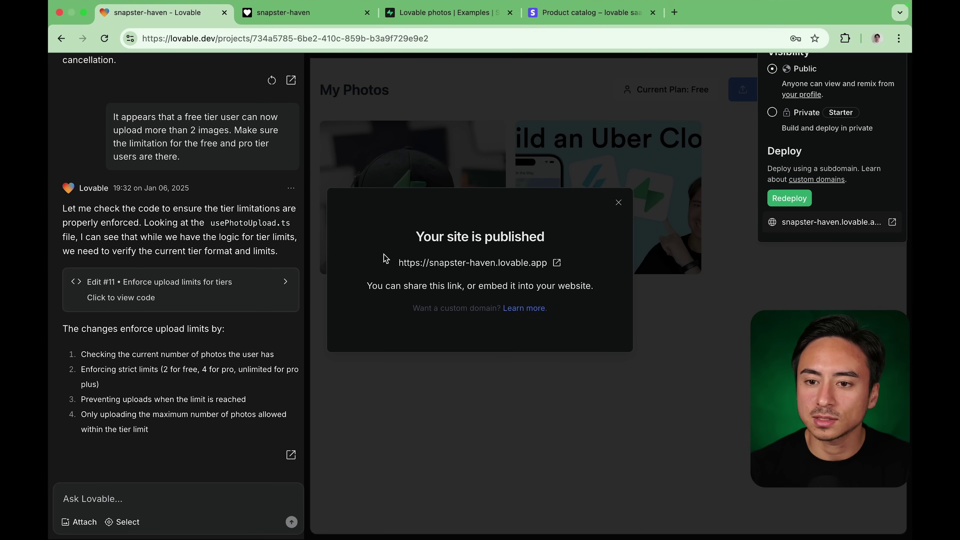
Choose Pro in the preview's plan dialog and send the resulting error to Lovable to fix.
click(618, 202)
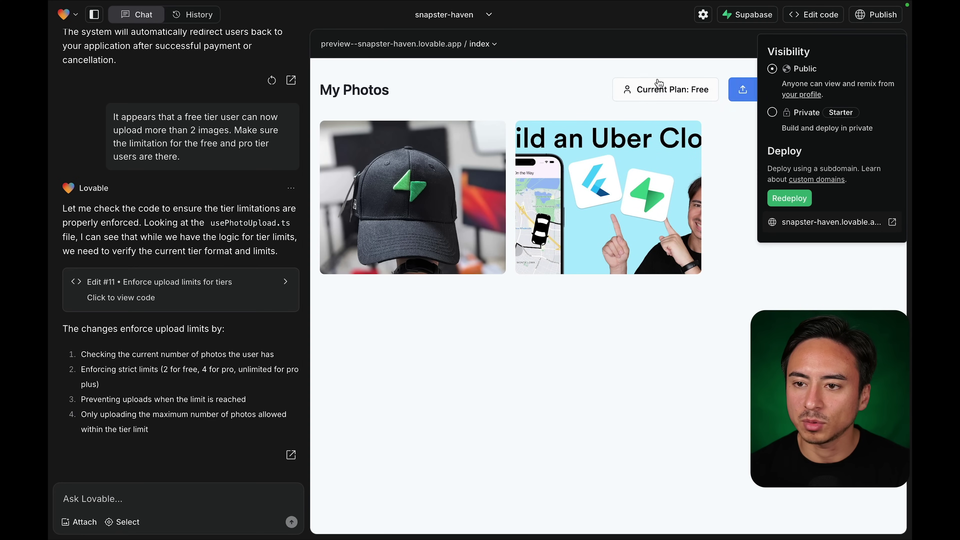
click(876, 14)
click(673, 102)
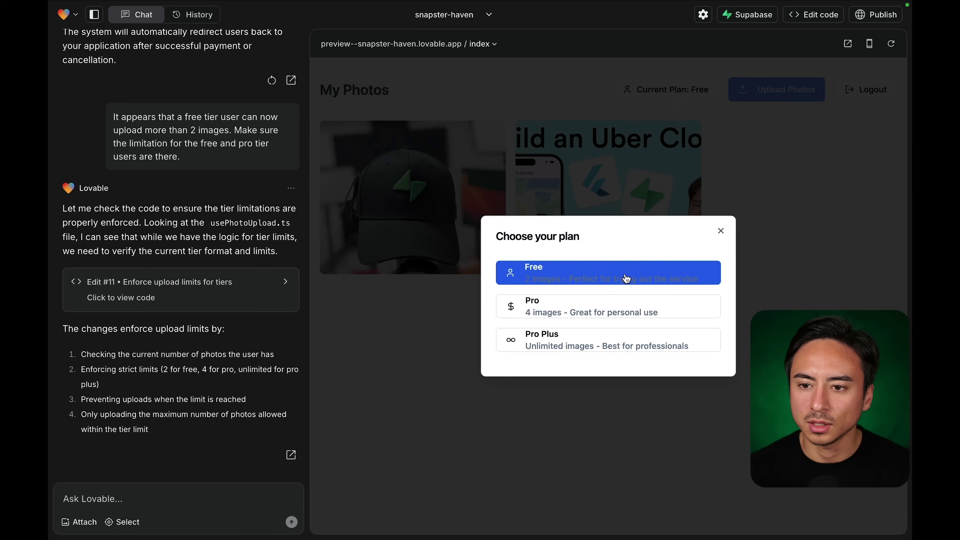
click(621, 308)
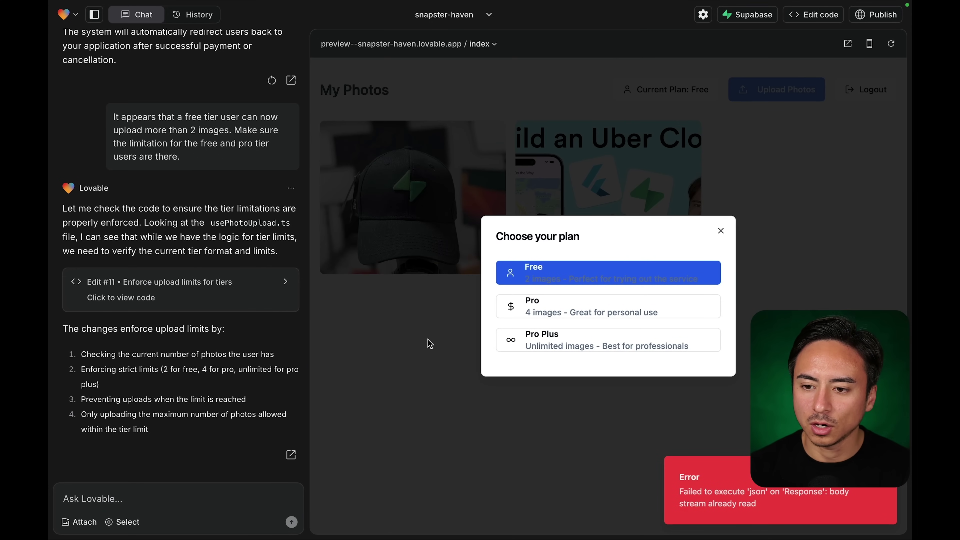
click(720, 231)
click(700, 486)
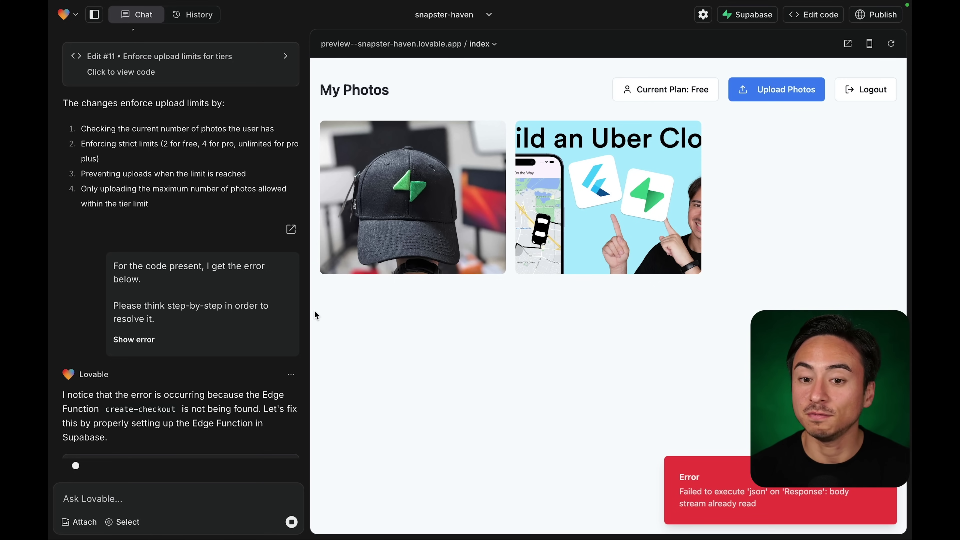
Retry the Pro upgrade in the preview and send the 'body stream already read' error to Lovable.
mouse_move(288, 3)
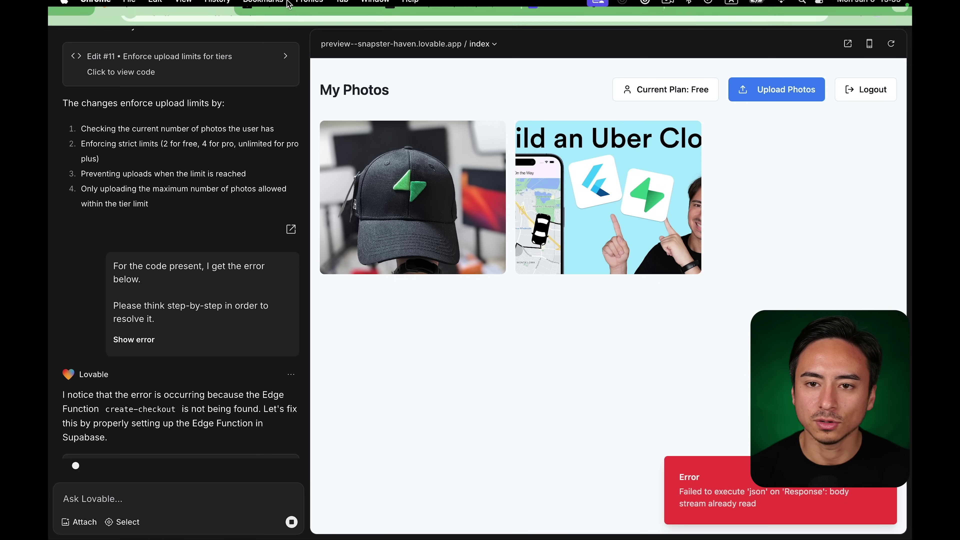
click(284, 28)
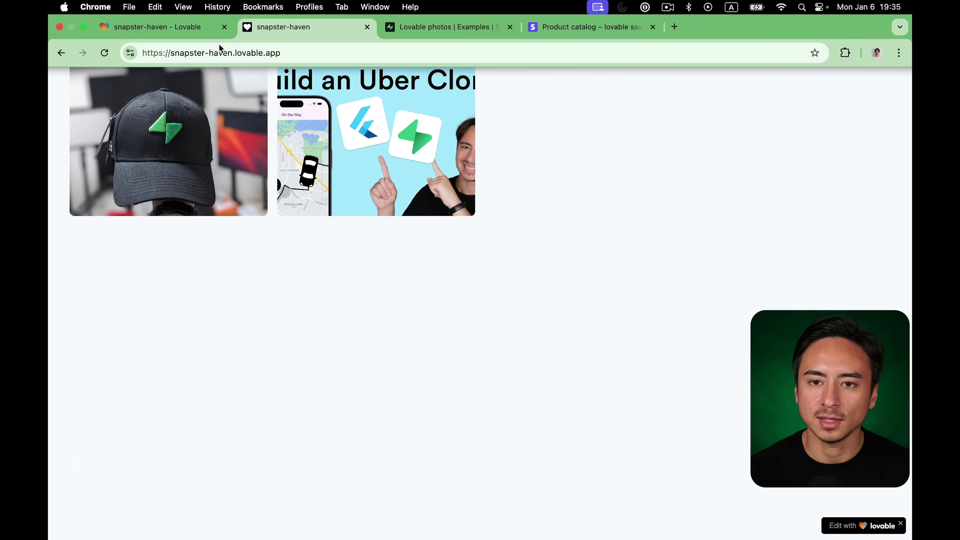
click(157, 28)
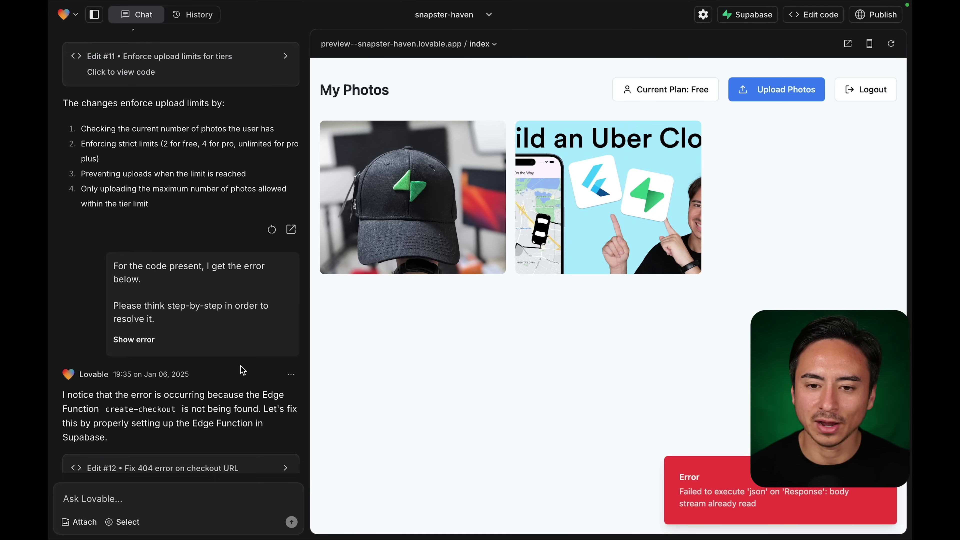
scroll(243, 369, down, 5)
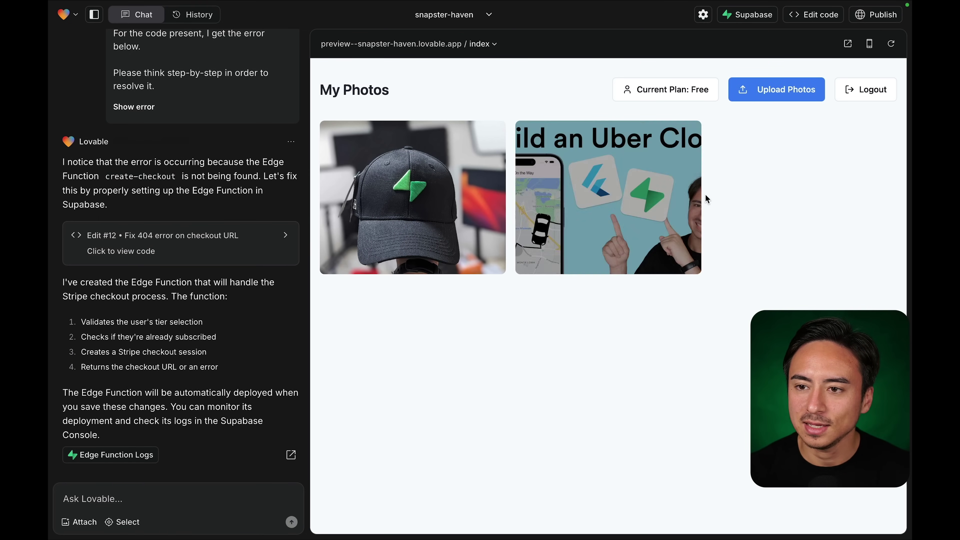
click(679, 93)
click(611, 305)
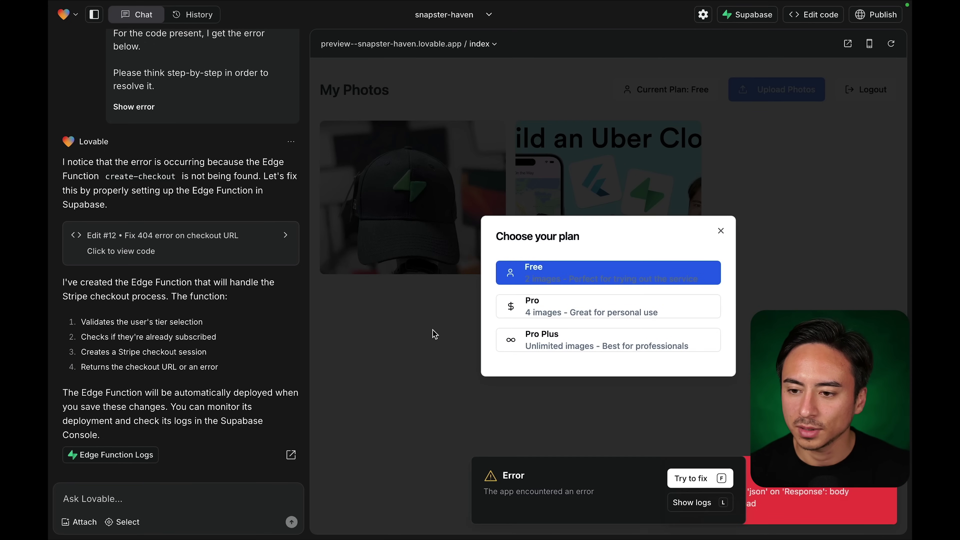
click(692, 479)
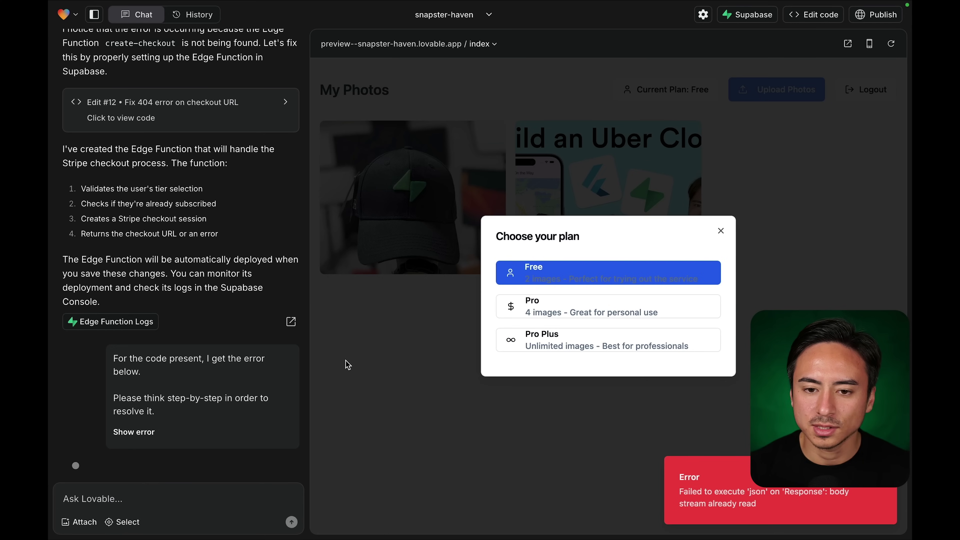
Scroll through the chat to review the checkout error and Lovable's Edit #13 changes.
scroll(204, 313, up, 5)
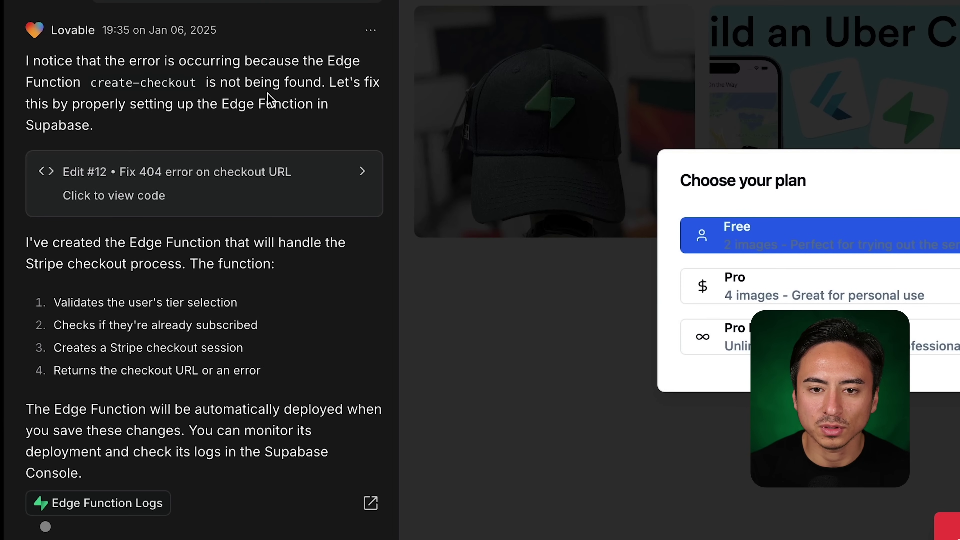
scroll(231, 145, down, 5)
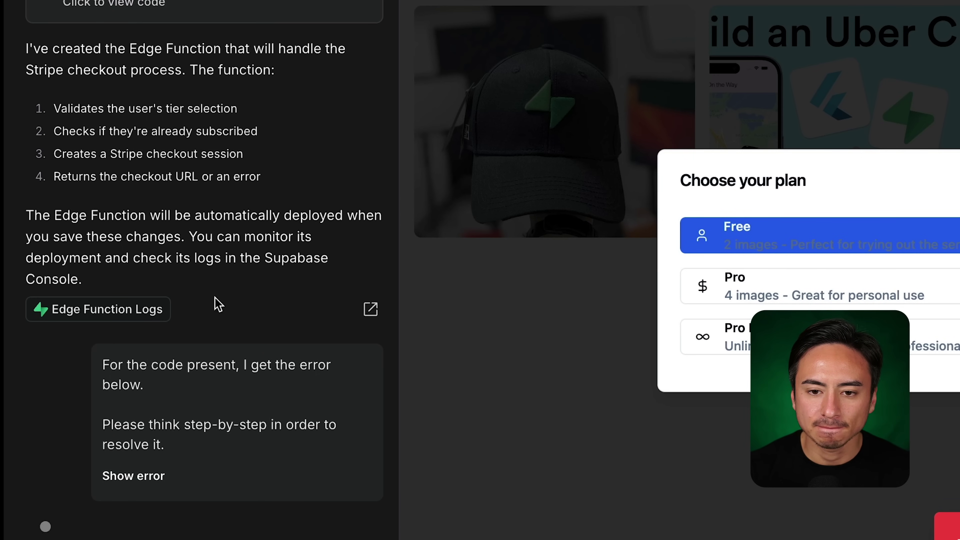
scroll(180, 430, up, 1)
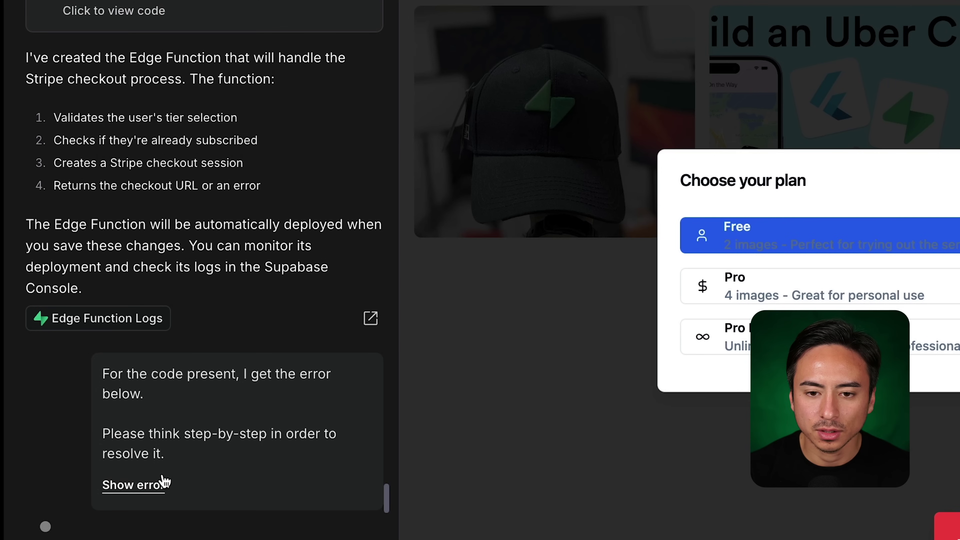
scroll(209, 452, down, 1)
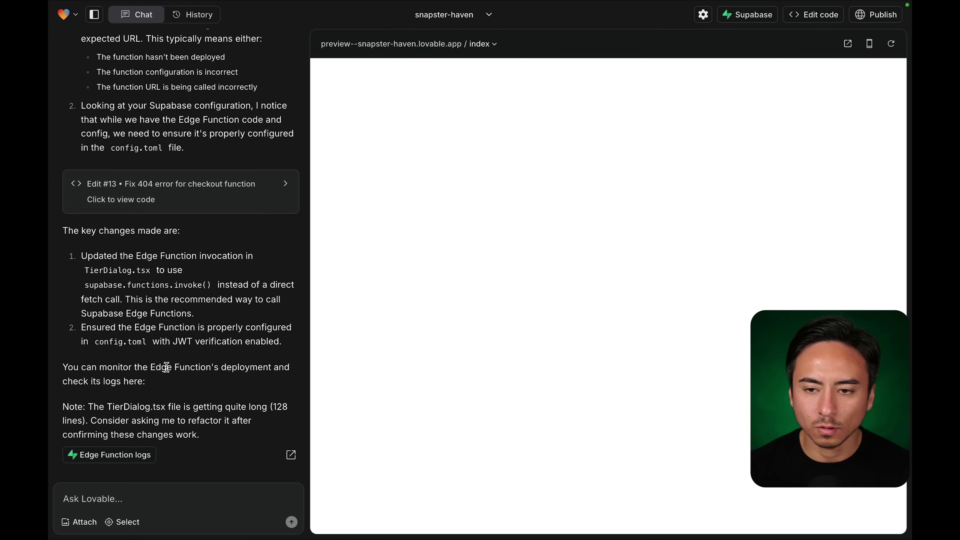
Choose Pro in the preview to confirm a Stripe checkout page opens, then reload the preview.
click(679, 89)
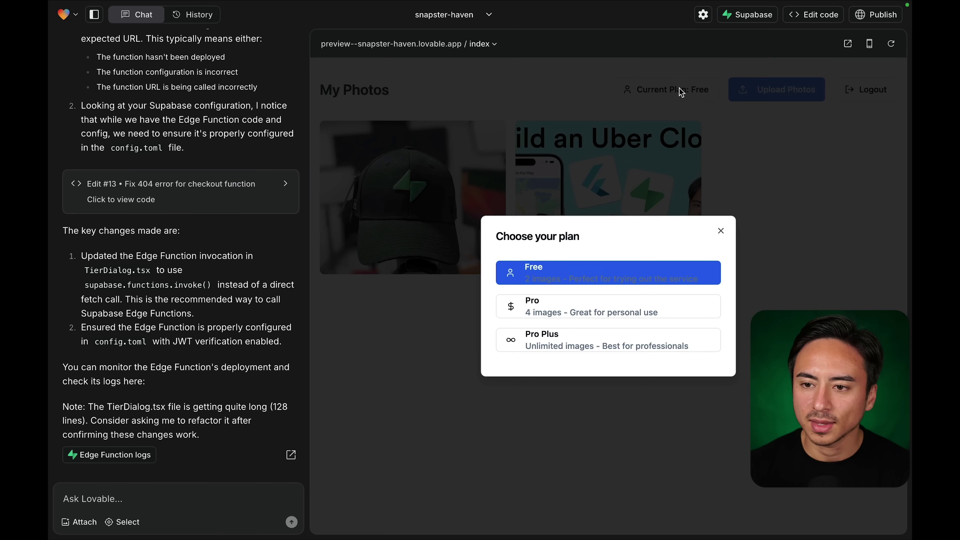
click(618, 308)
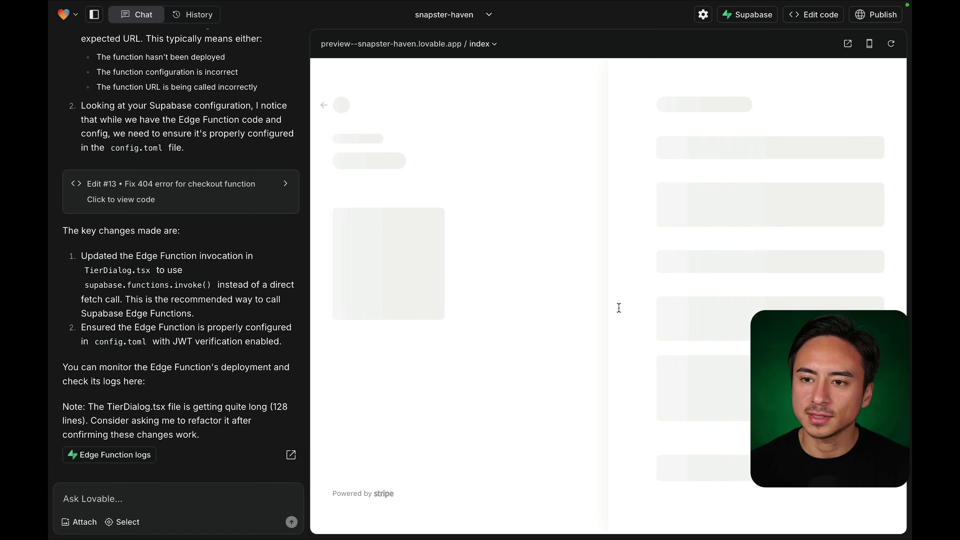
click(890, 44)
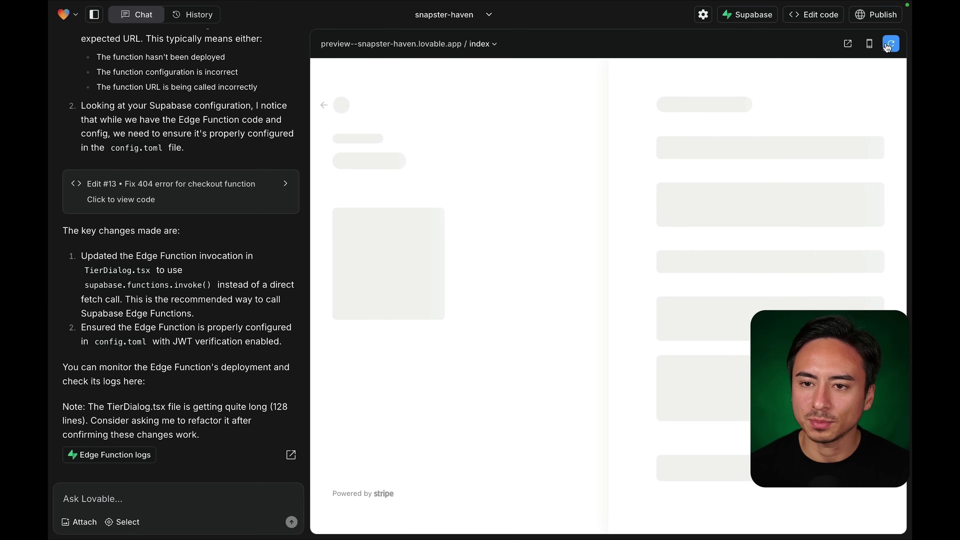
Reload the live snapster-haven site and try choosing the Pro plan, which still errors.
mouse_move(400, 3)
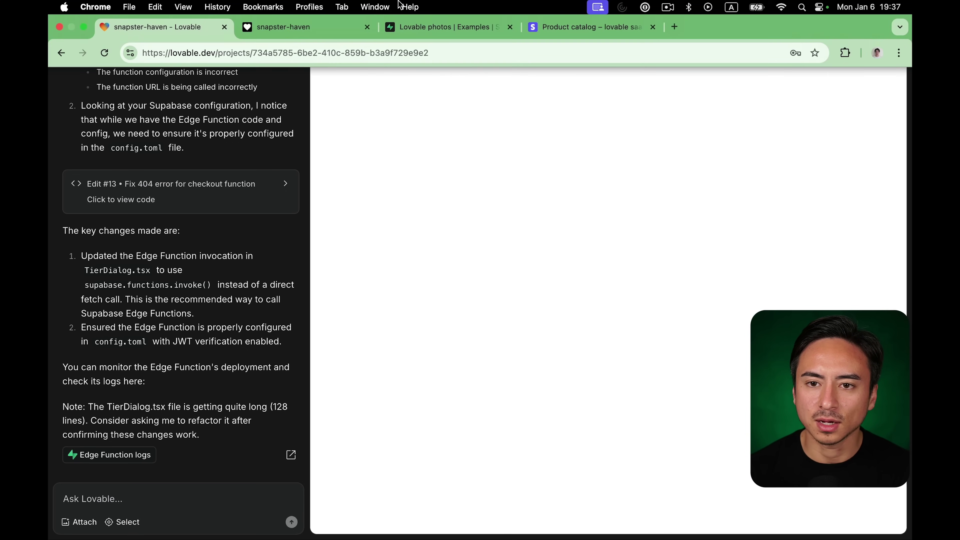
click(331, 31)
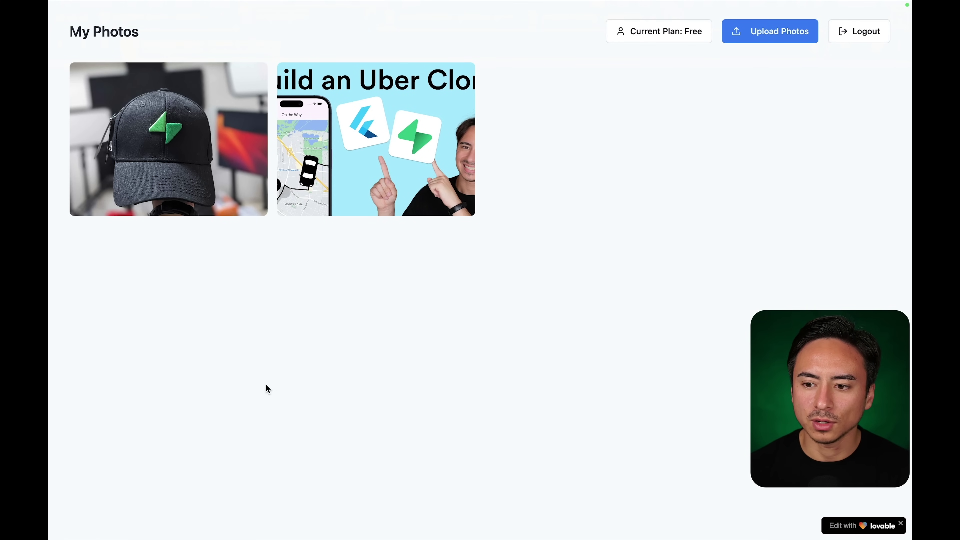
click(103, 51)
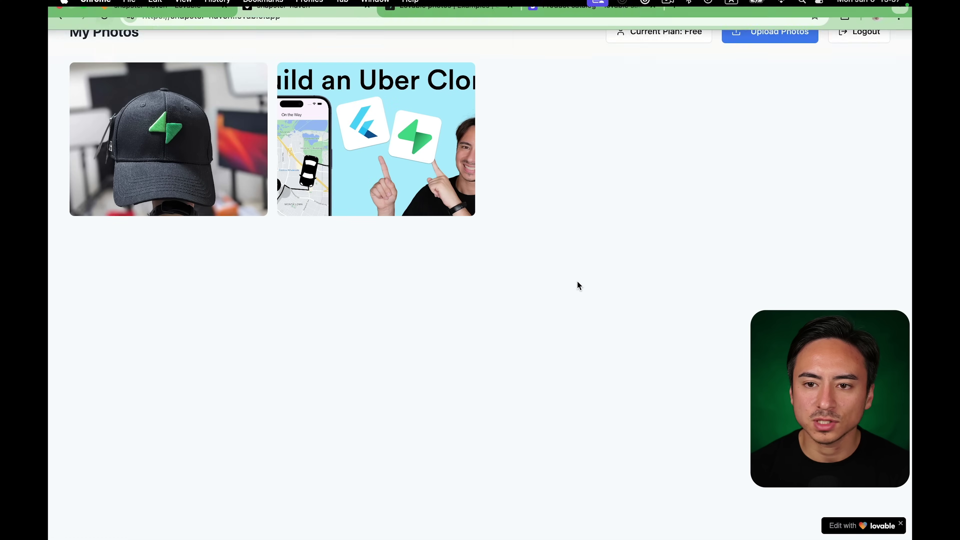
click(660, 37)
click(508, 285)
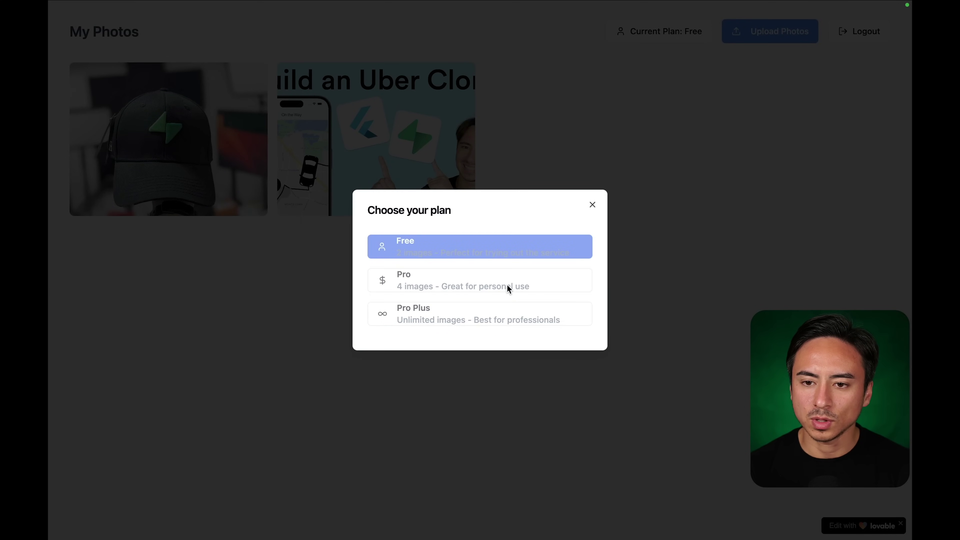
click(265, 328)
Redeploy snapster-haven from Lovable's Publish menu.
click(186, 30)
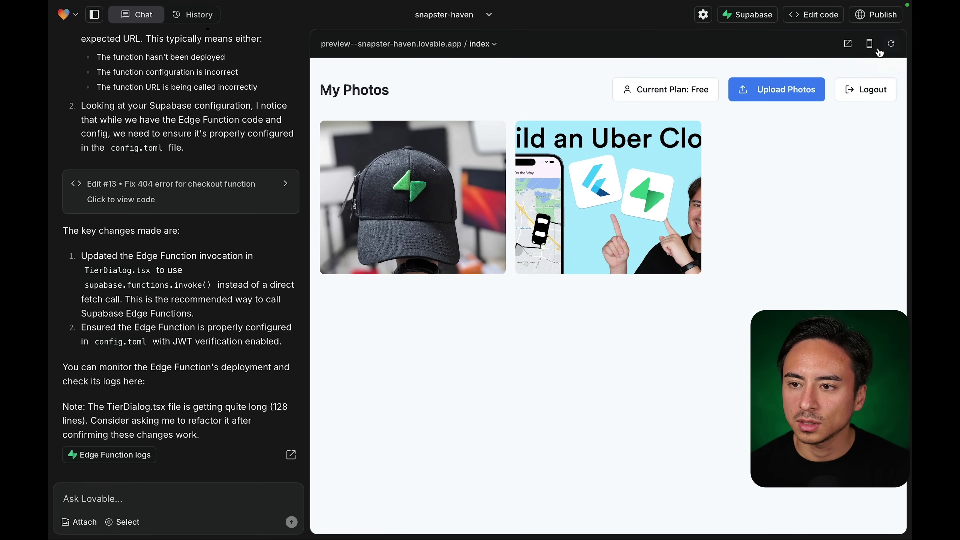
click(876, 14)
click(786, 205)
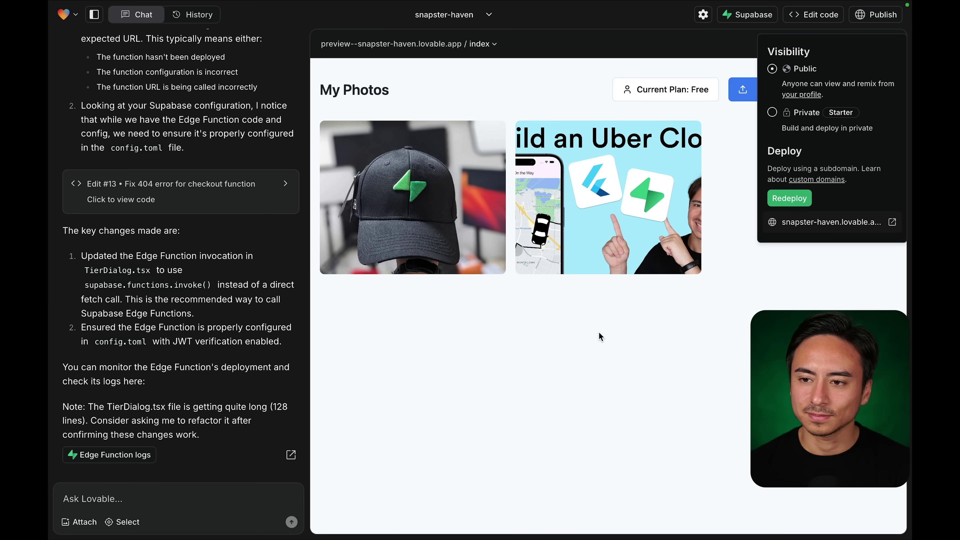
Reload the redeployed live site and open the plan list showing Free, Pro and Pro Plus.
mouse_move(365, 26)
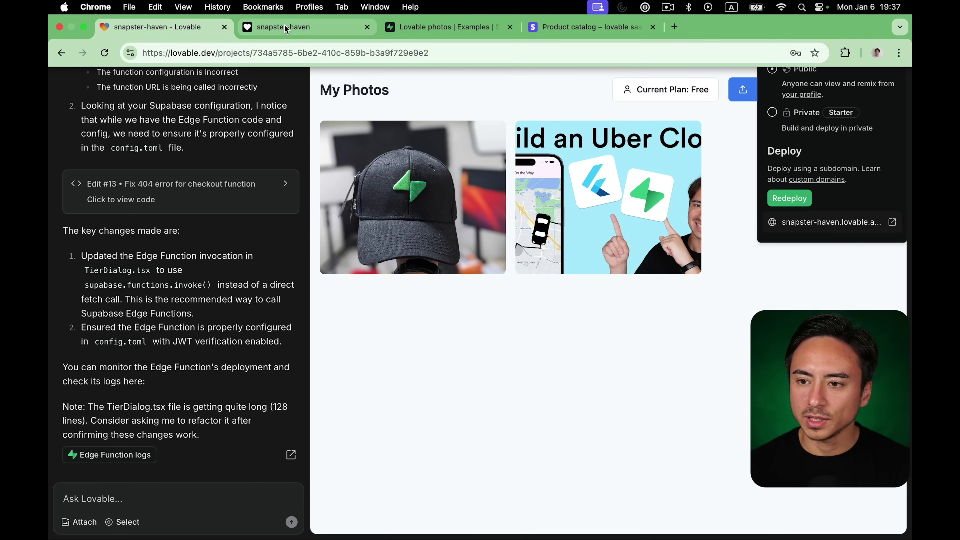
click(288, 27)
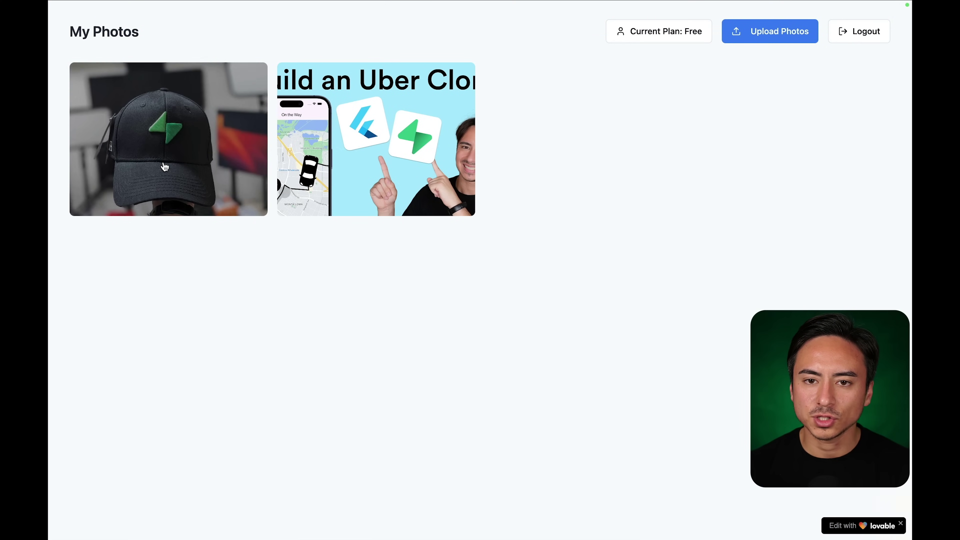
mouse_move(130, 5)
click(106, 56)
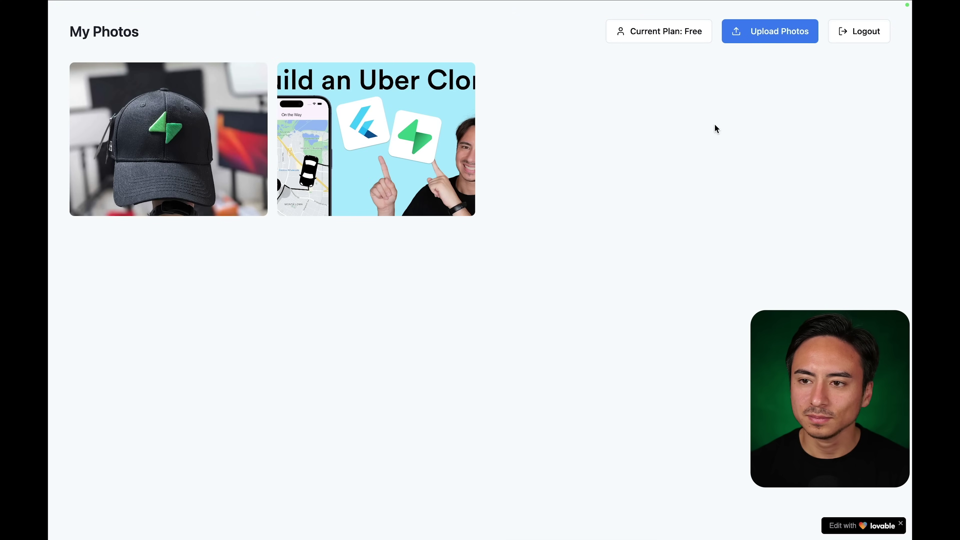
click(654, 33)
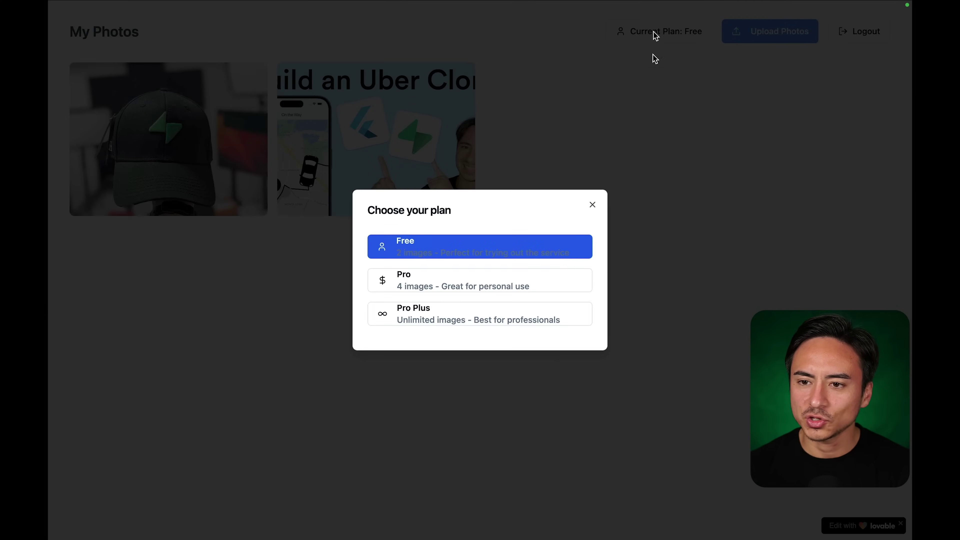
click(539, 282)
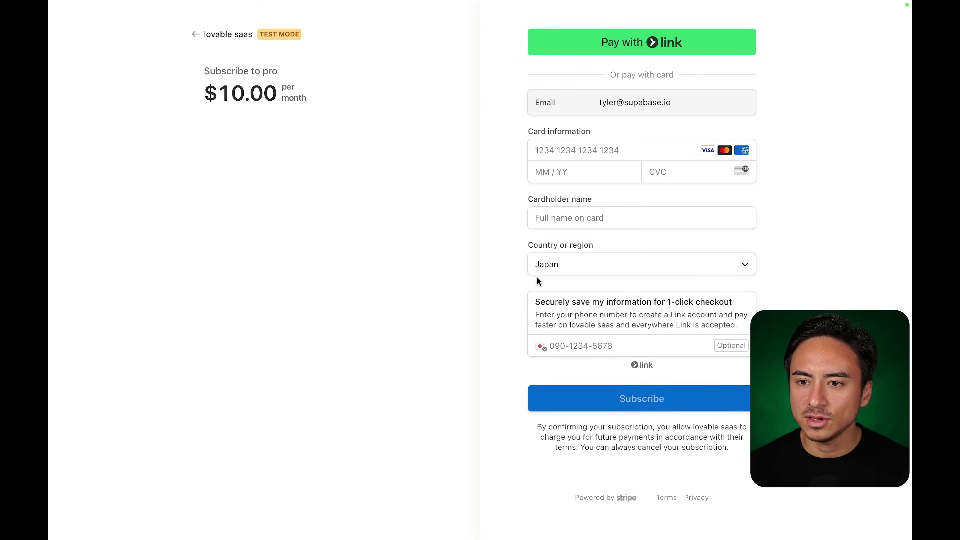
click(578, 145)
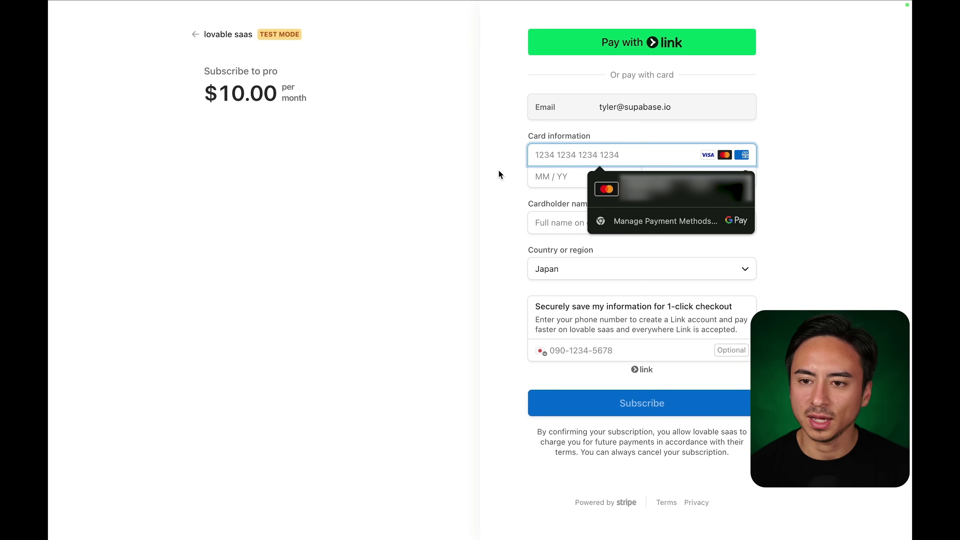
text(4242 4242 4242 4242)
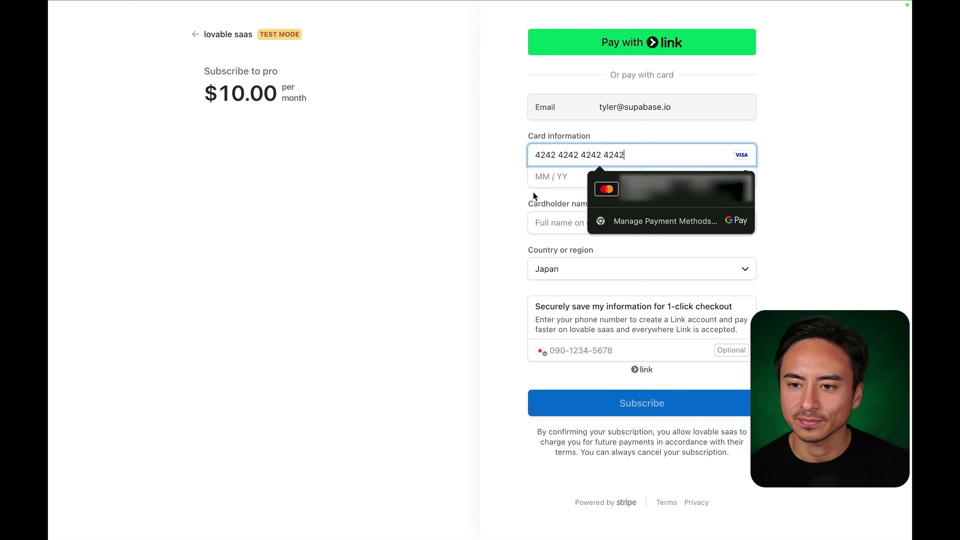
click(564, 173)
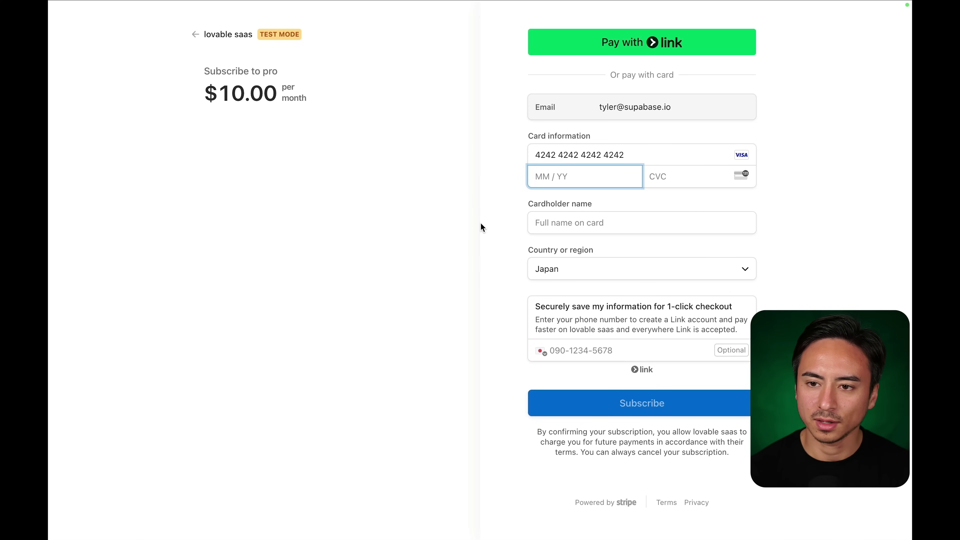
text(12 / )
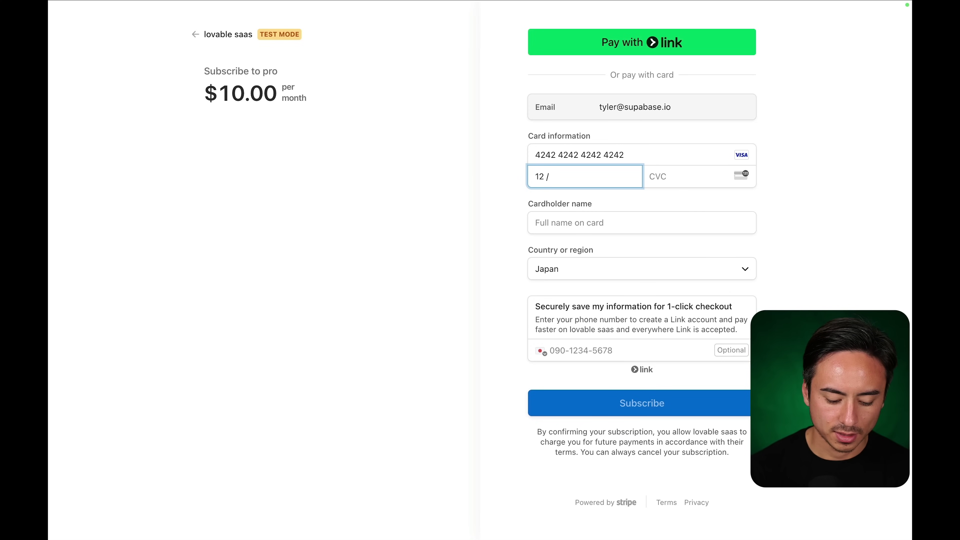
text(25)
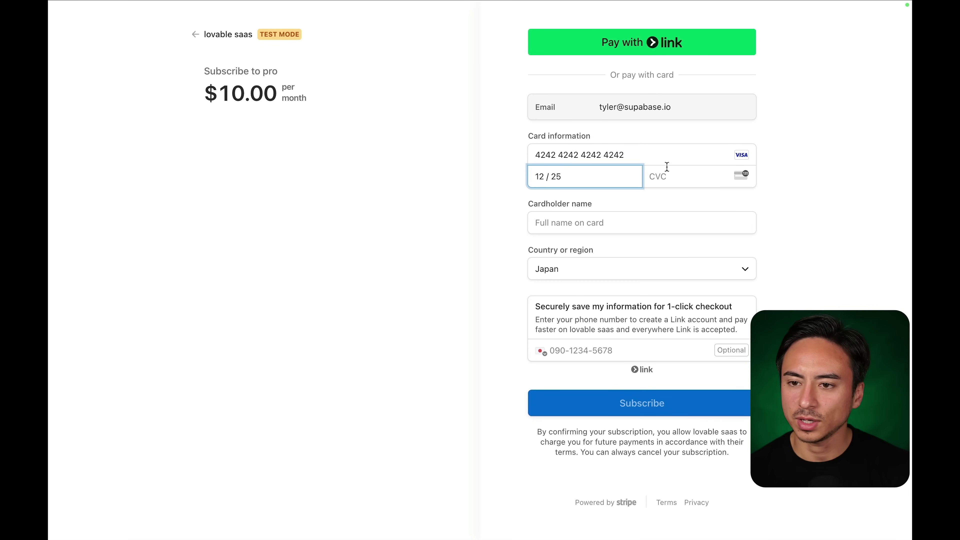
key(Tab)
text(111)
Fill in the cardholder name, leave the phone empty, and submit the $10.00 subscription.
click(581, 218)
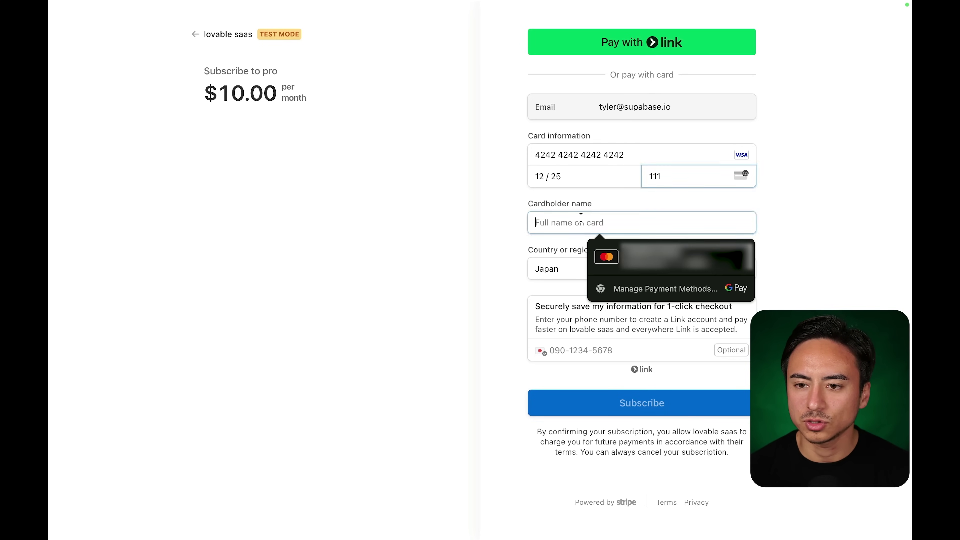
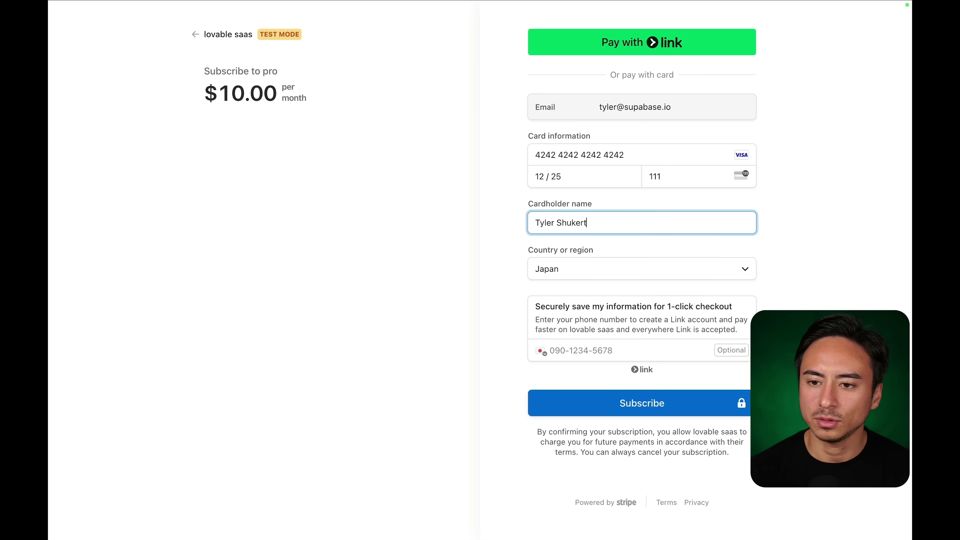
click(547, 348)
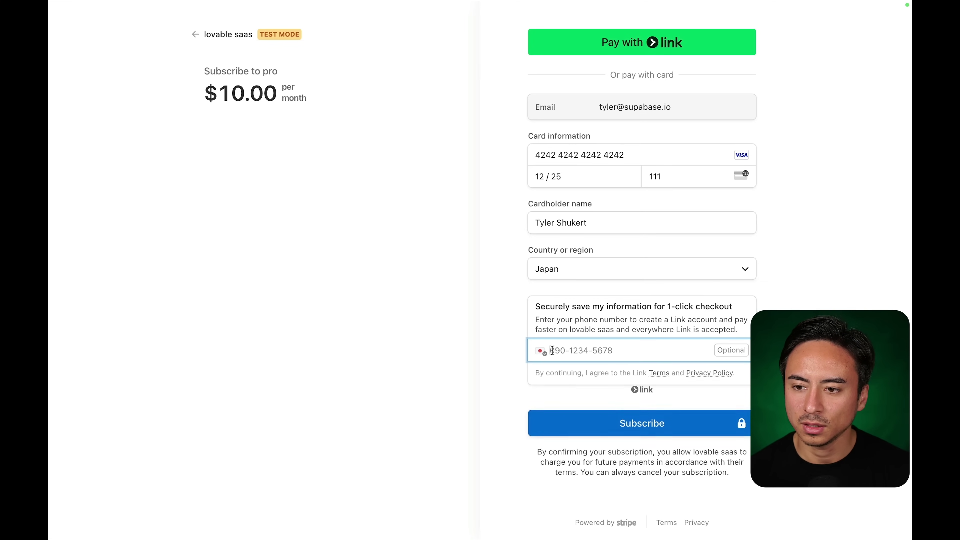
click(497, 436)
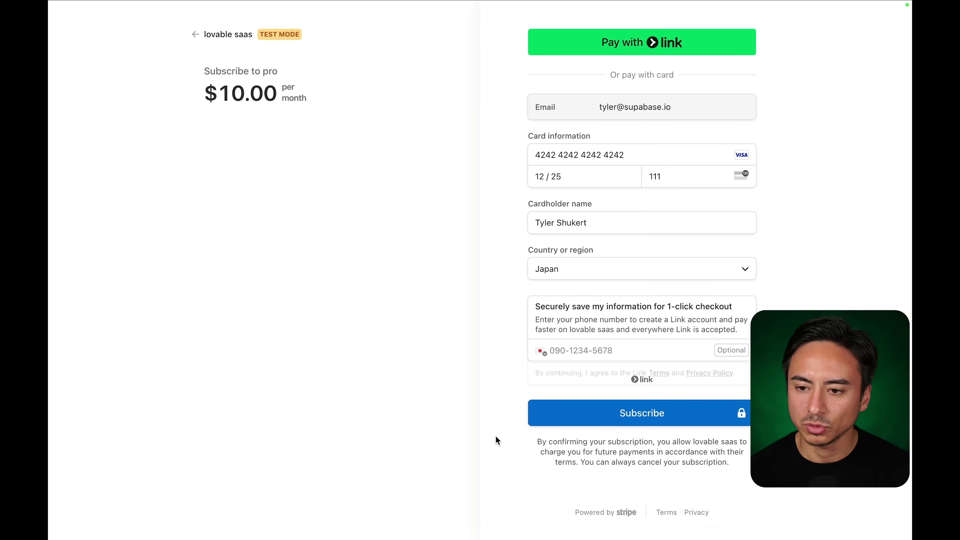
click(555, 415)
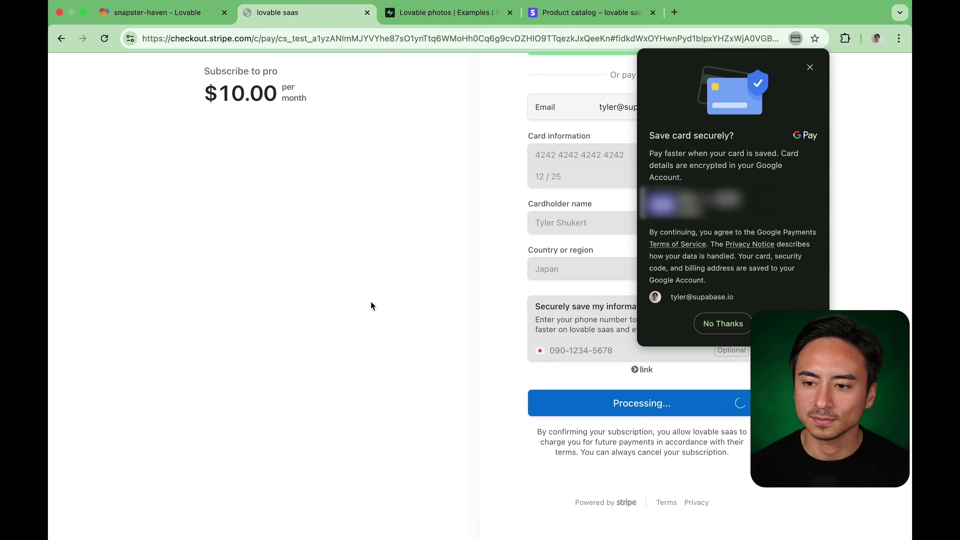
Decline saving the card and reload the photo app, which still shows Current Plan: Free.
click(720, 324)
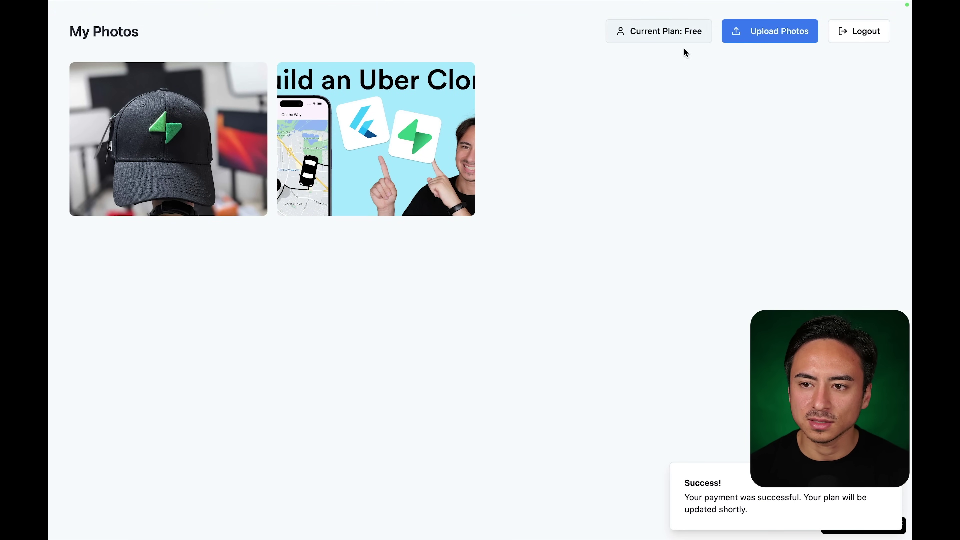
mouse_move(139, 36)
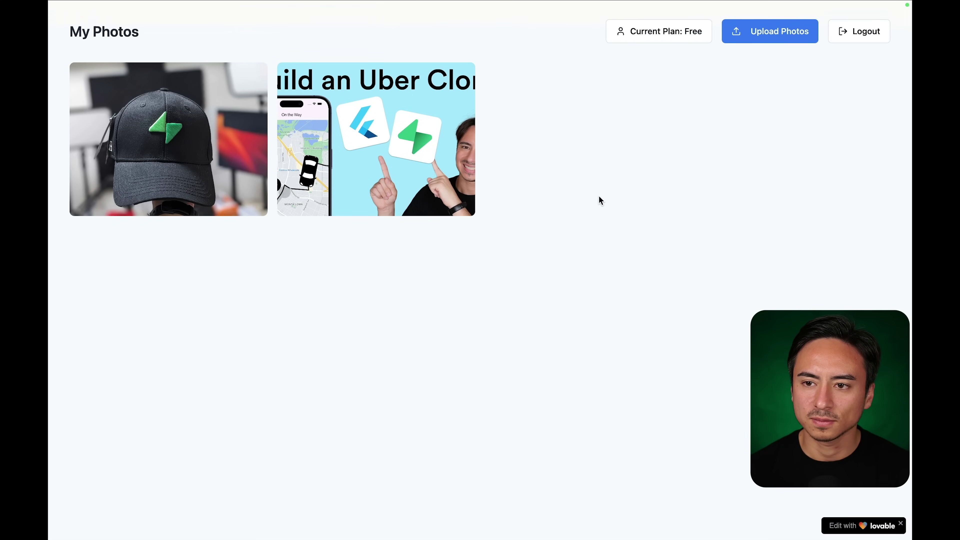
key(super+r)
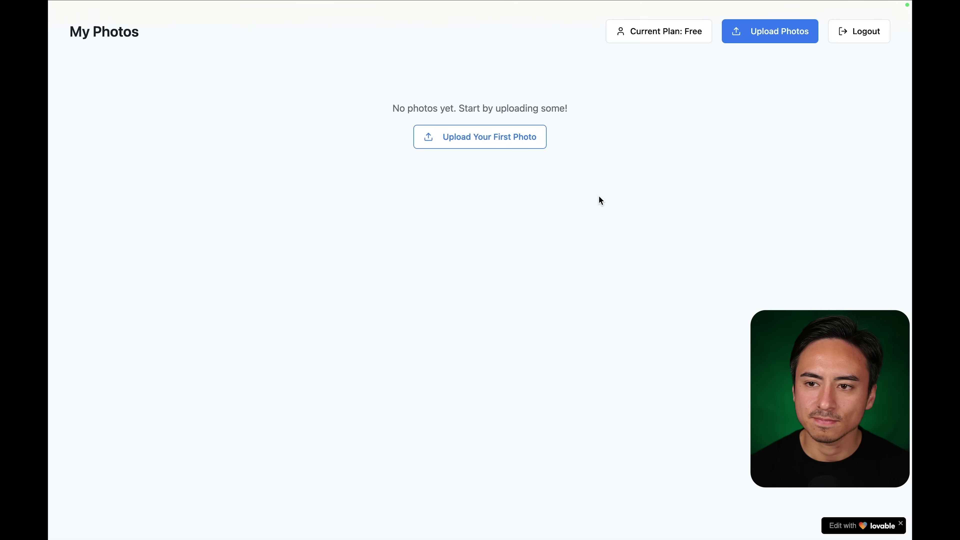
mouse_move(169, 25)
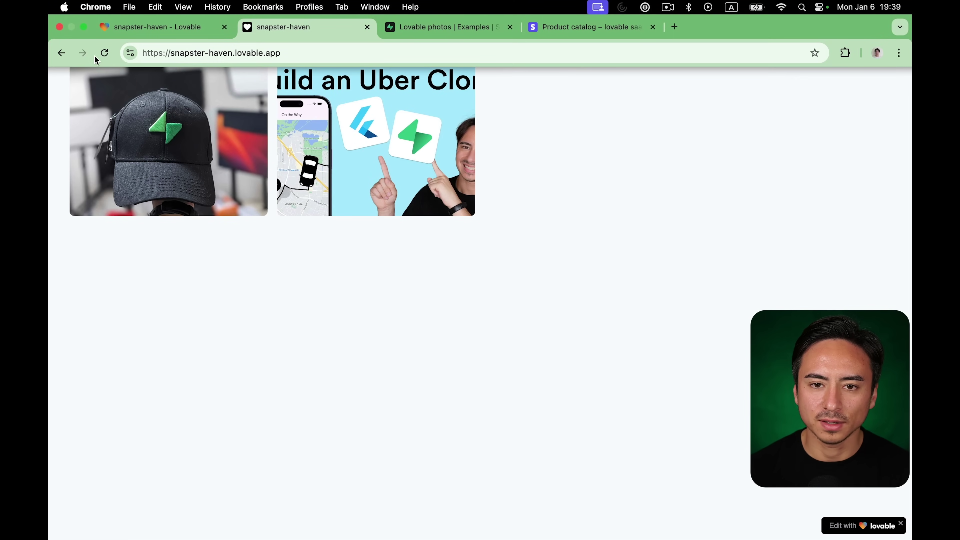
click(105, 54)
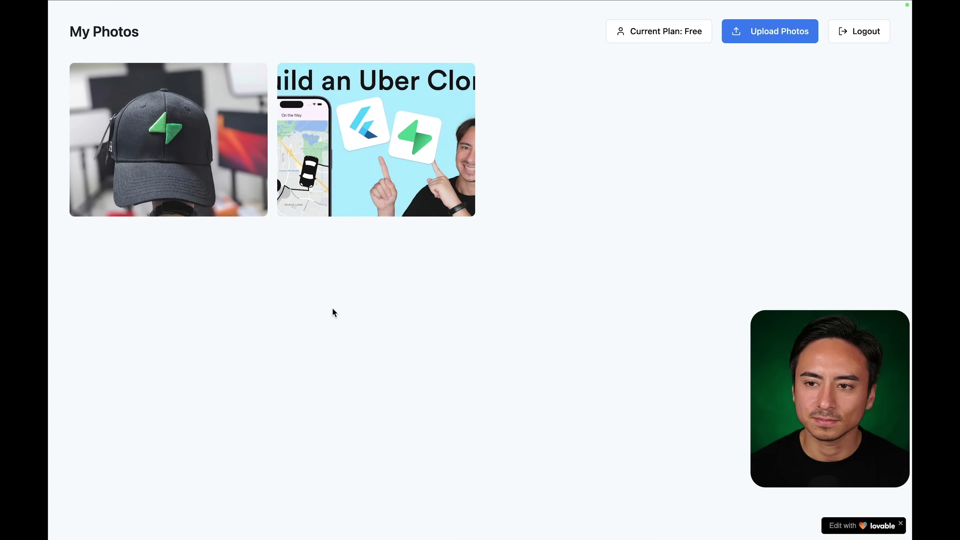
Check the Supabase profiles table, where the tier still reads free, then return to the app.
mouse_move(200, 19)
click(439, 27)
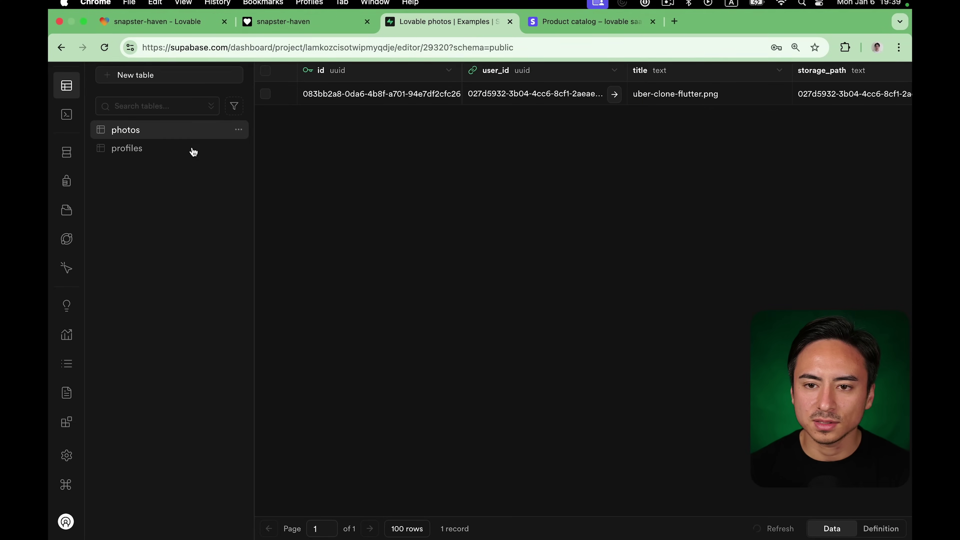
click(129, 148)
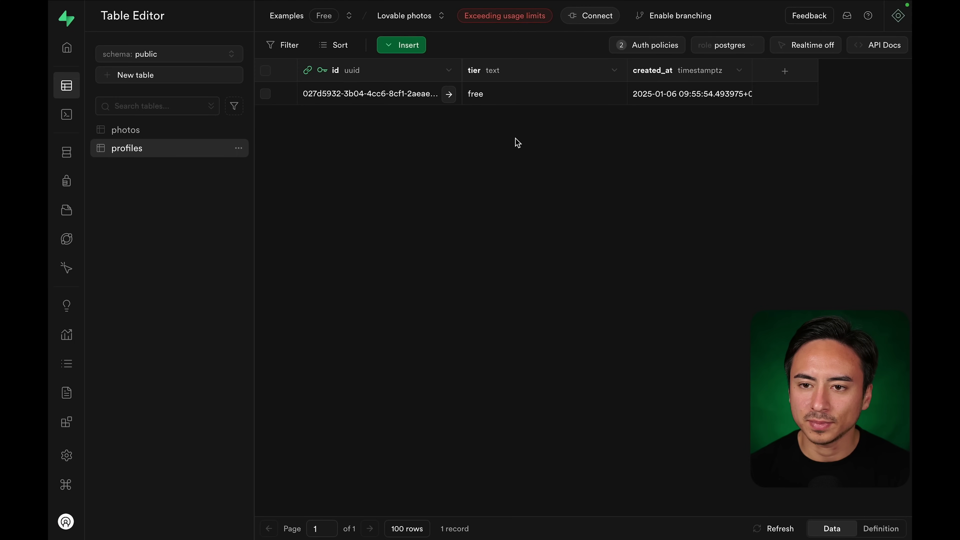
mouse_move(290, 2)
click(253, 35)
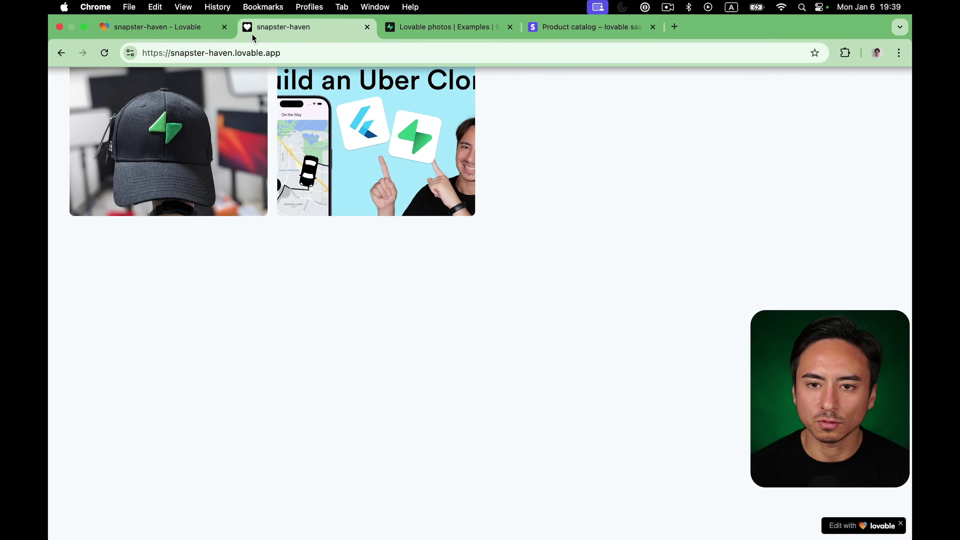
In Stripe, review the pro product's details in the Product catalog.
click(534, 31)
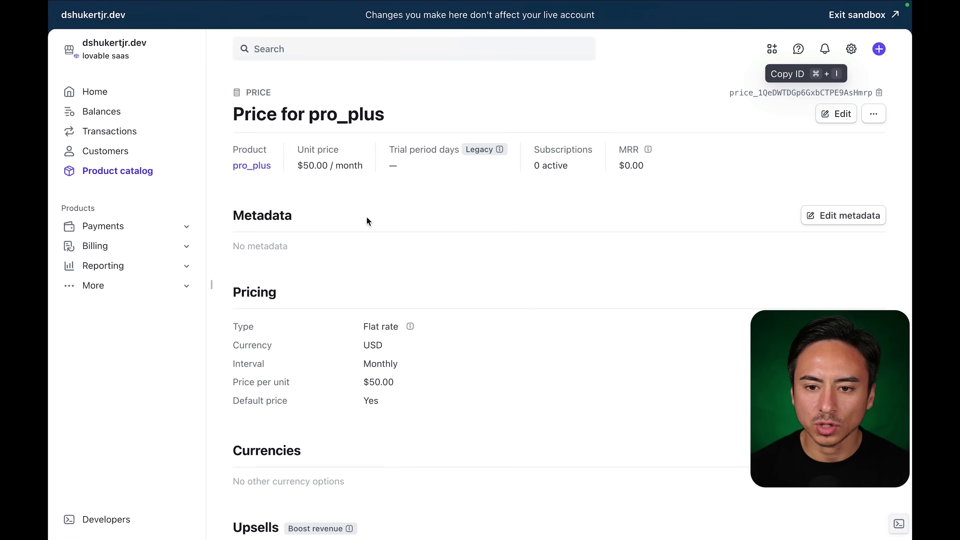
click(92, 172)
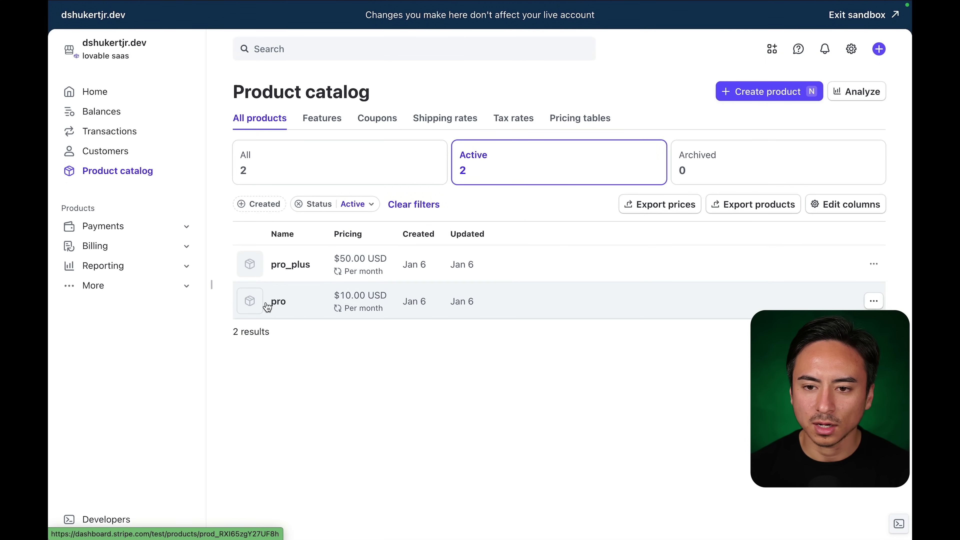
click(287, 302)
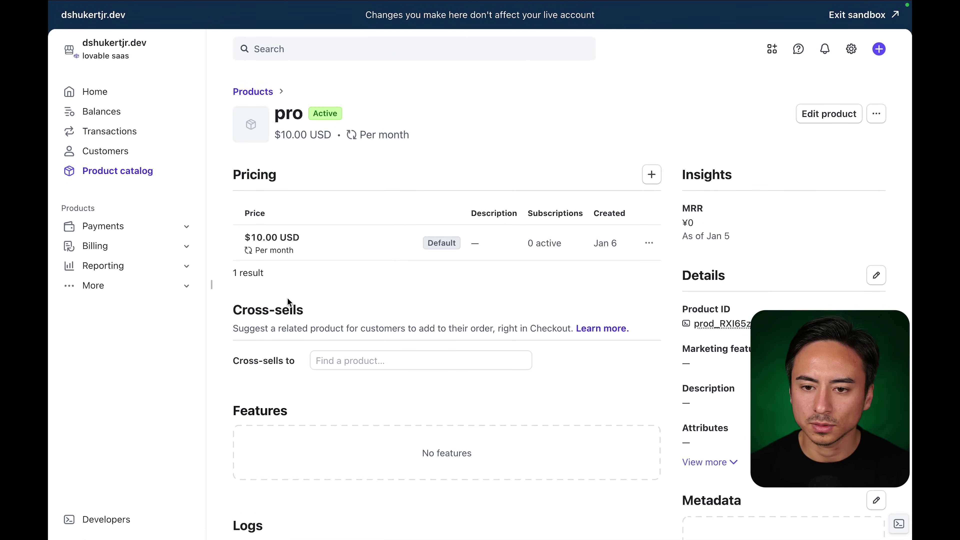
scroll(288, 301, down, 7)
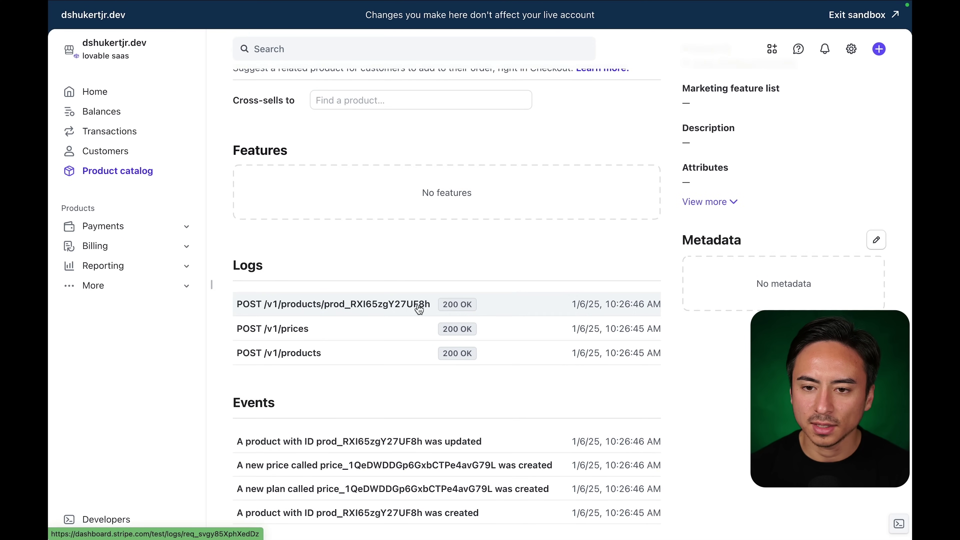
scroll(342, 272, up, 7)
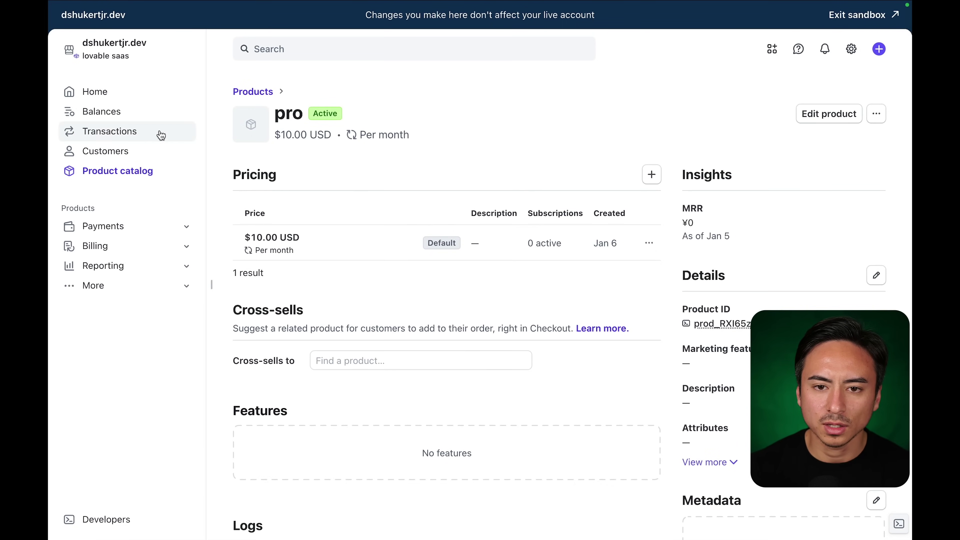
Open the paying customer to see the active pro subscription and $10.00 payment.
click(135, 151)
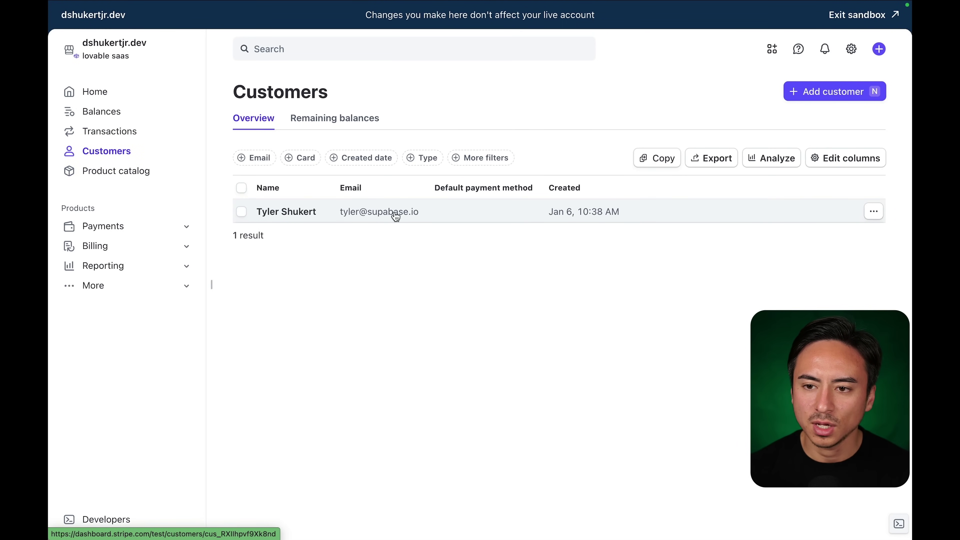
click(456, 217)
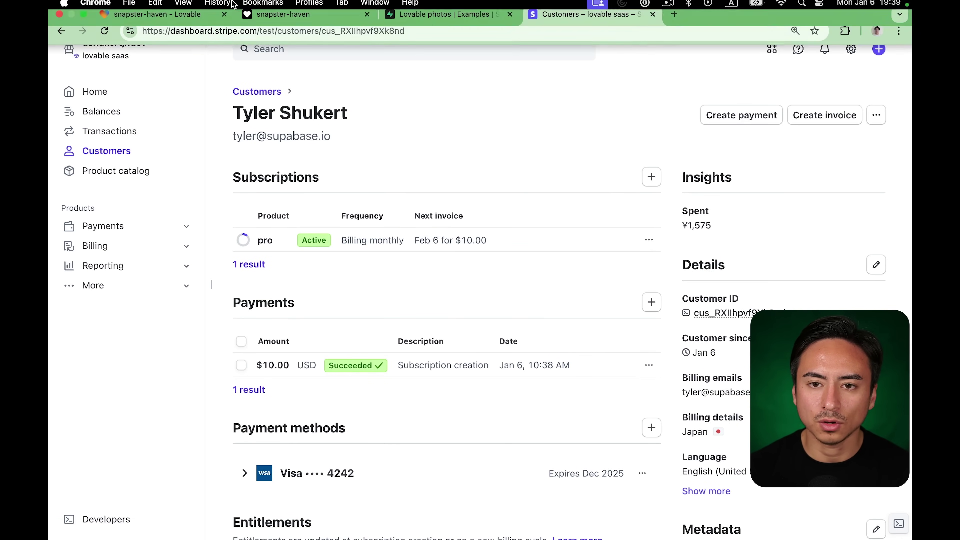
click(211, 29)
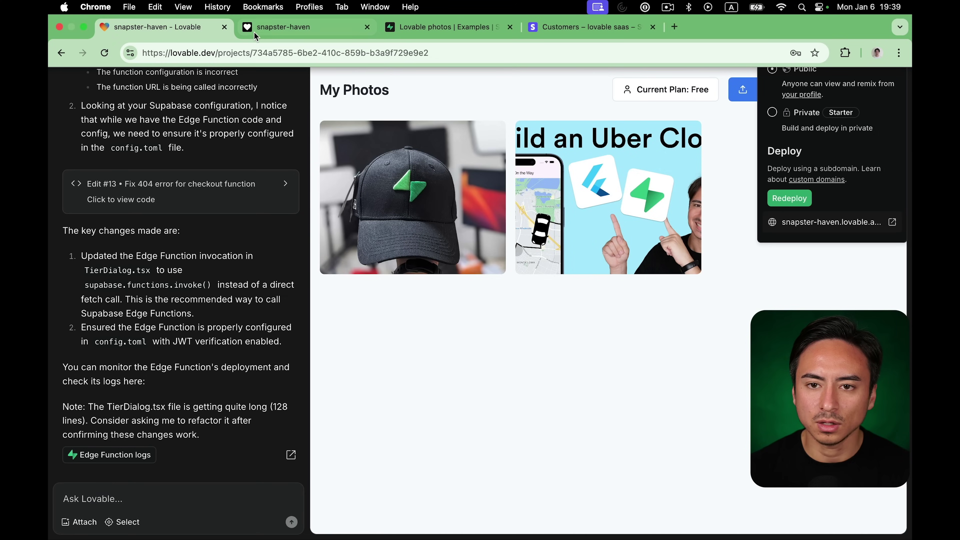
Reload the live site, still on Free, view the Uber Clone photo, then close Lovable's publish options.
click(282, 27)
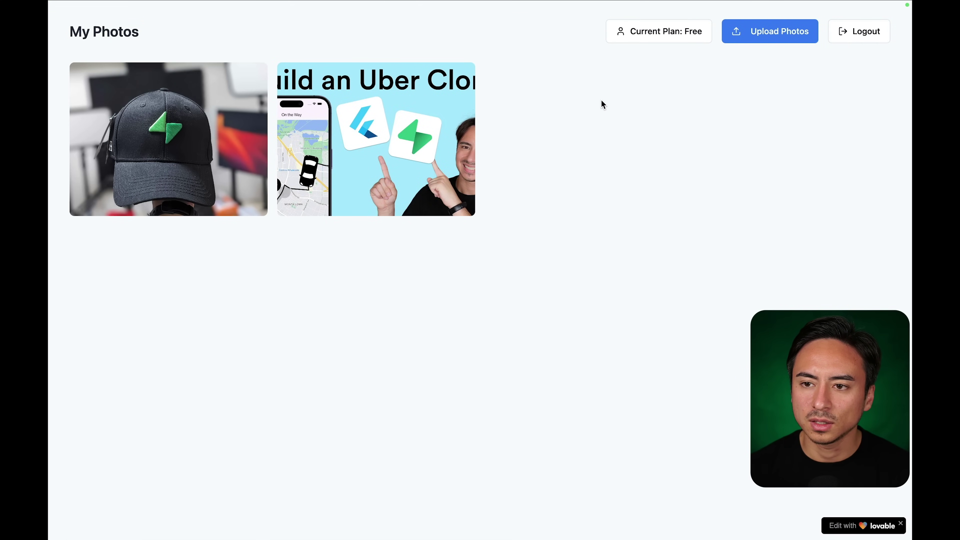
key(super+r)
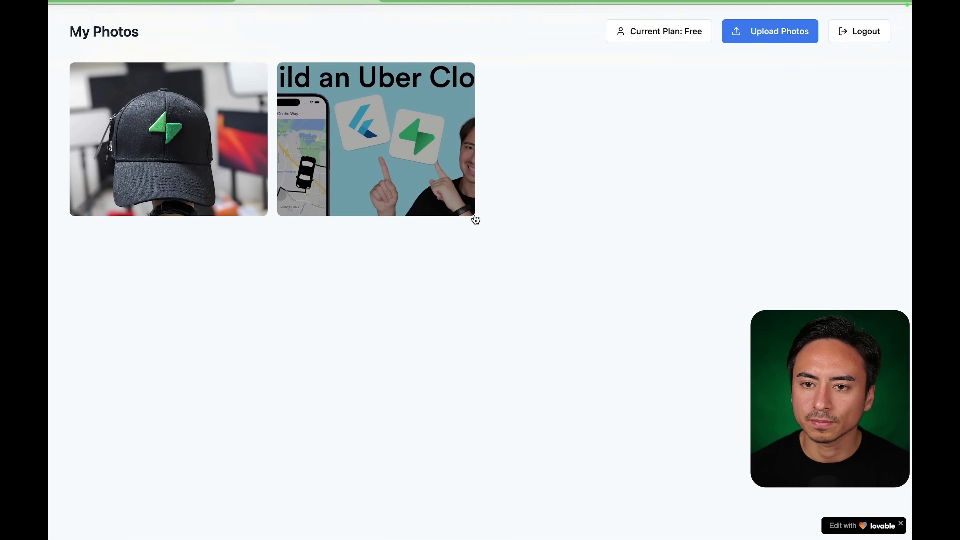
click(472, 214)
click(716, 136)
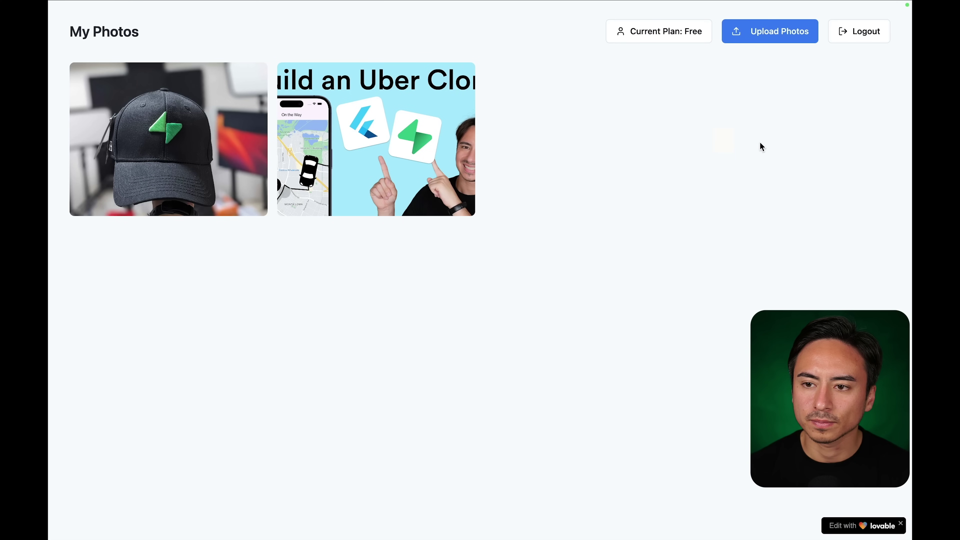
click(133, 25)
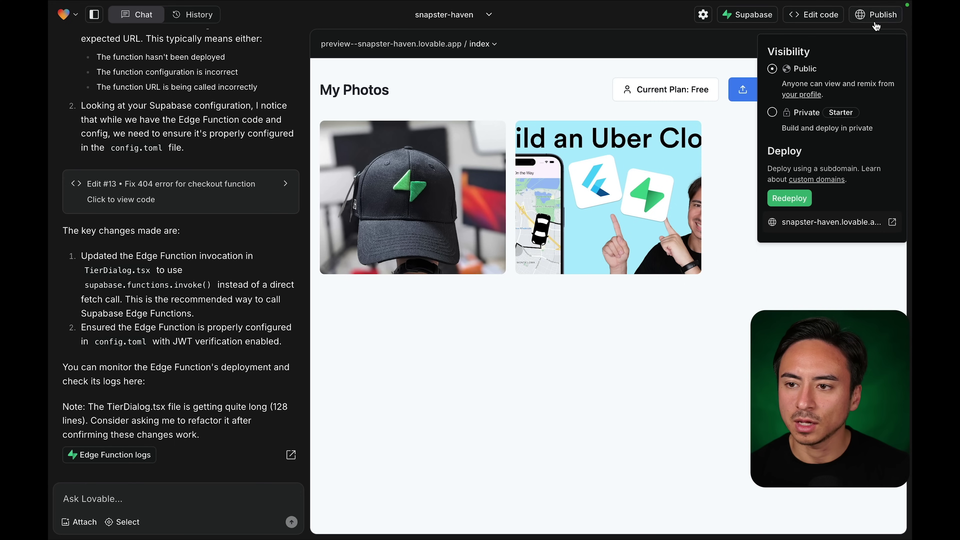
click(875, 15)
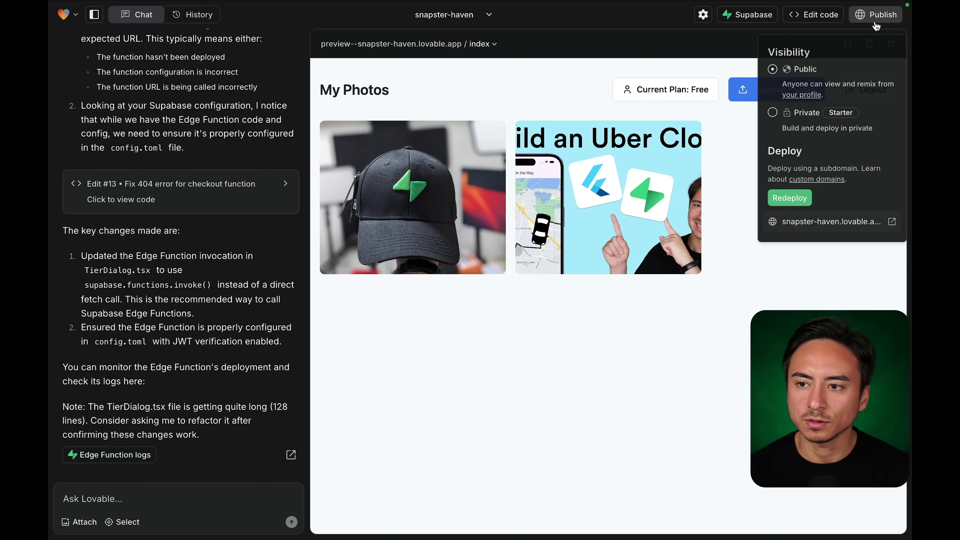
Ask Lovable to update the user's Supabase tier after a pro or pro_plus payment.
click(206, 488)
text(Once th)
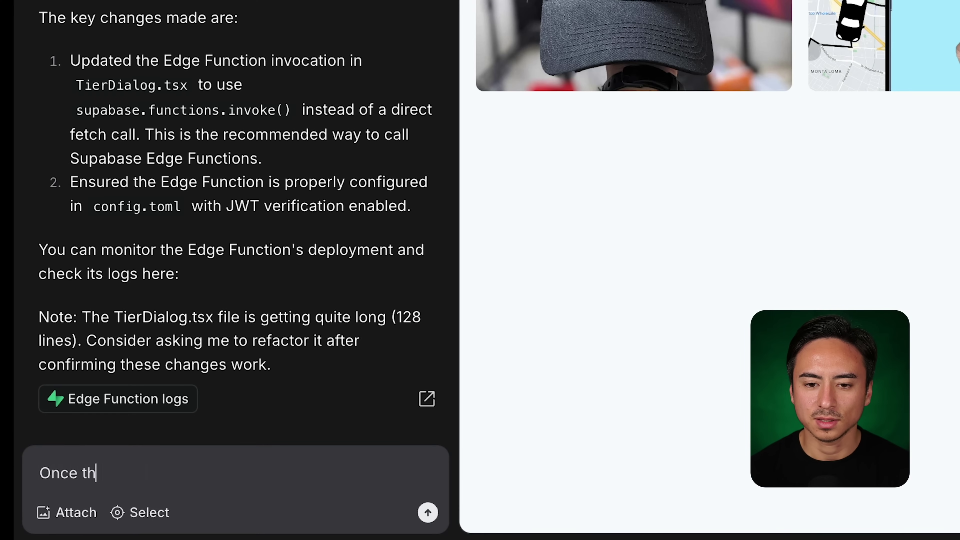
text(e user has )
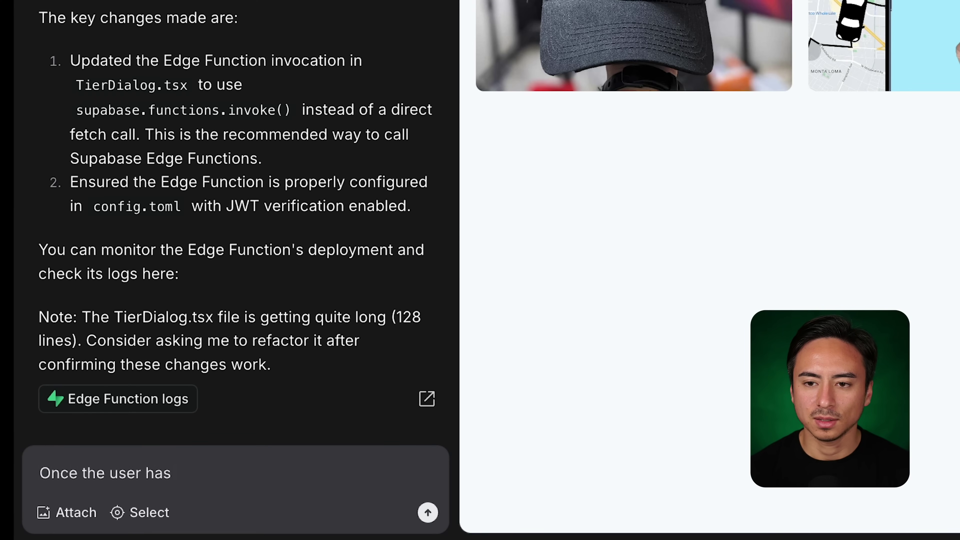
text(put down)
text(a pay)
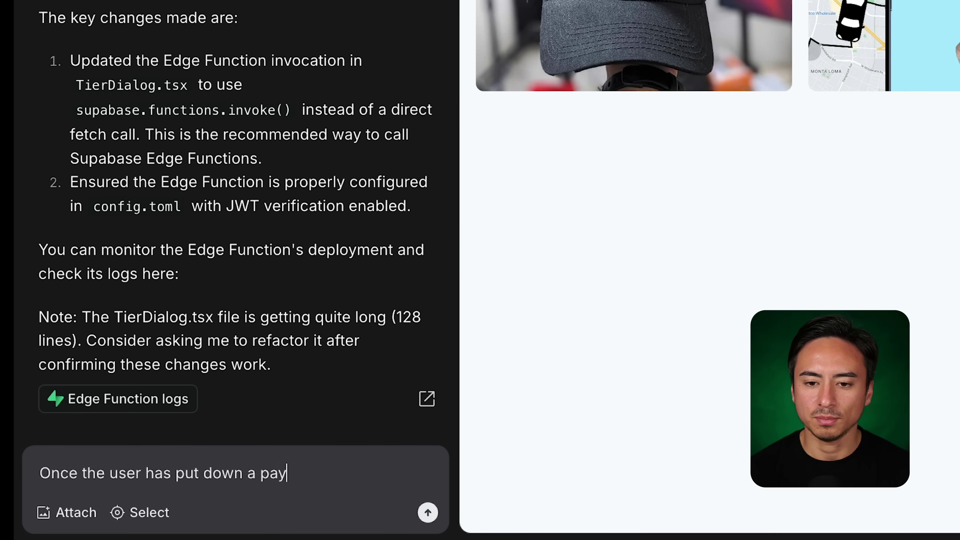
text(ment for a pr)
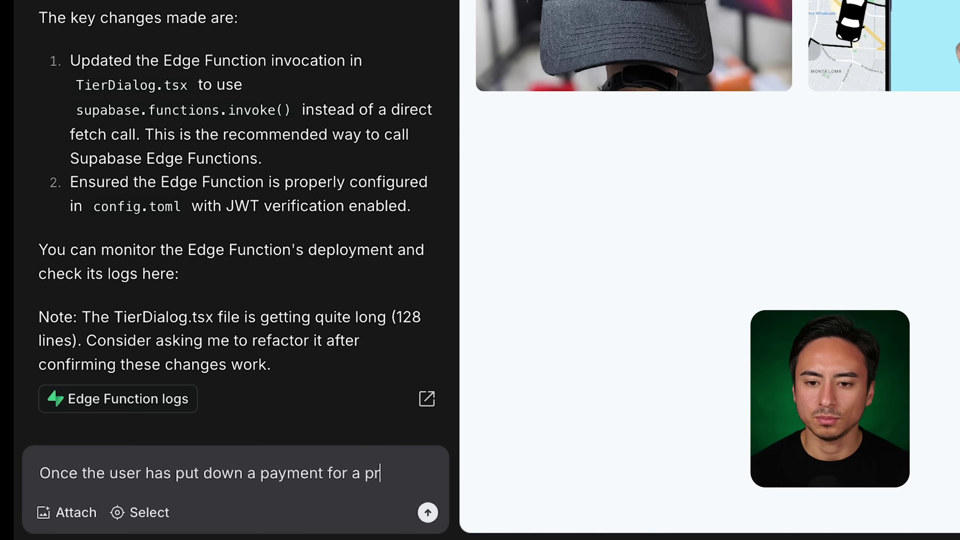
text(o tier)
key(ctrl+shift+Left)
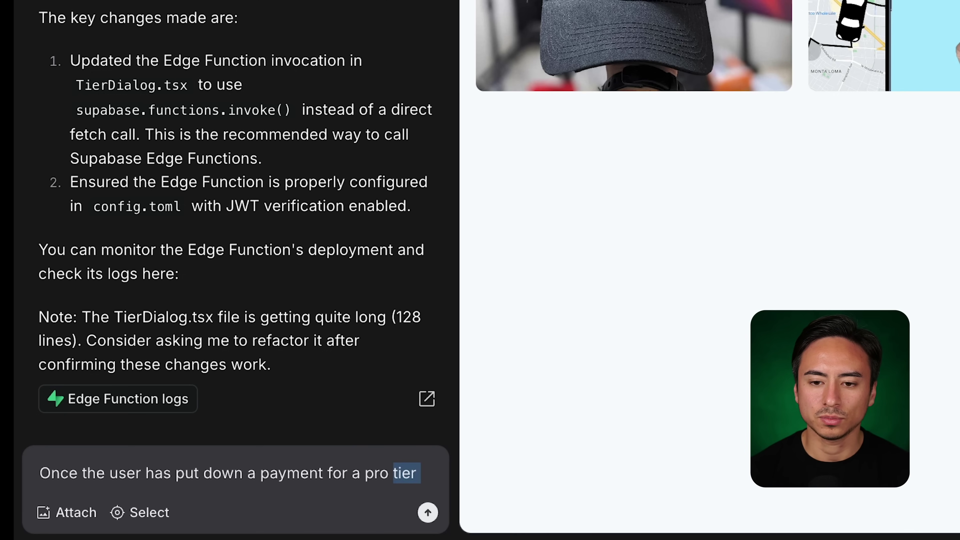
text(or pro_)
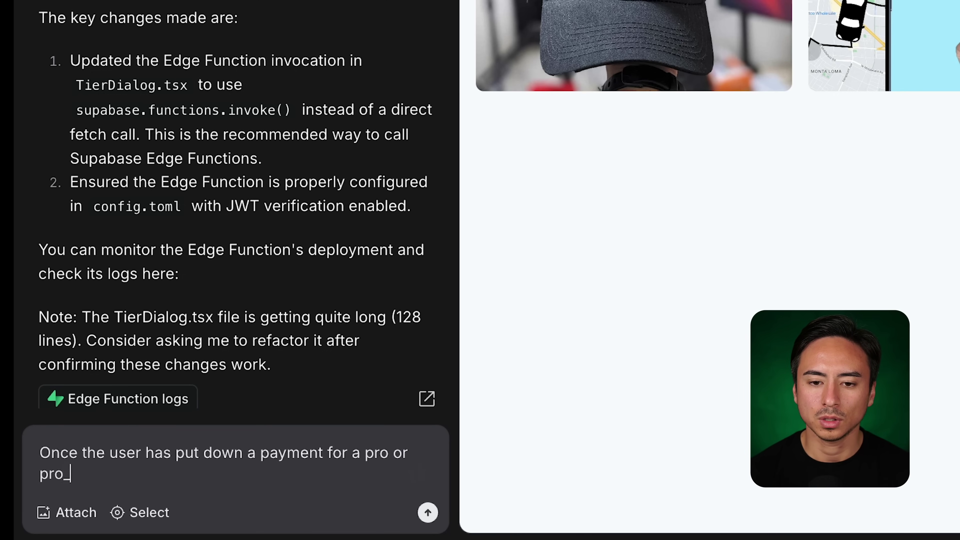
text(plus tier)
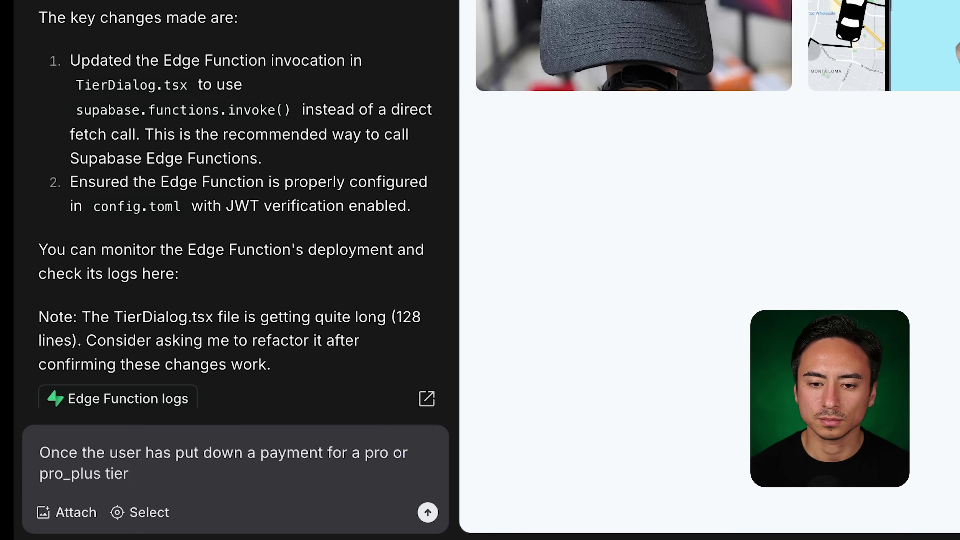
text(, thei)
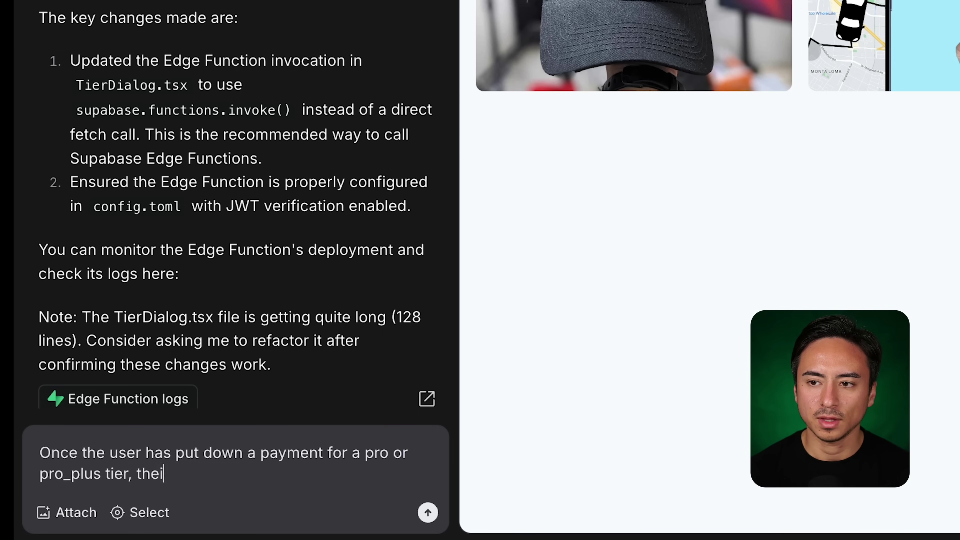
text(r tier with)
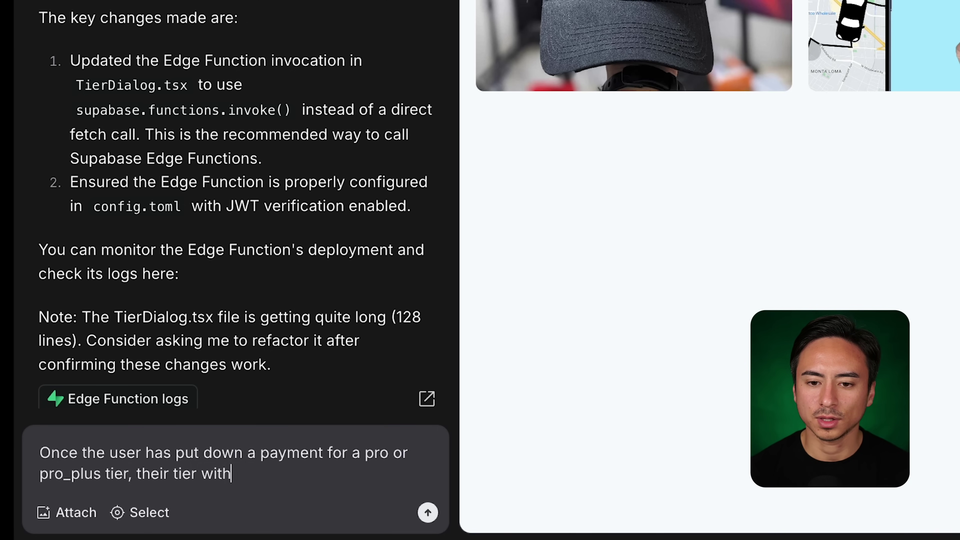
text(in the Supabase da)
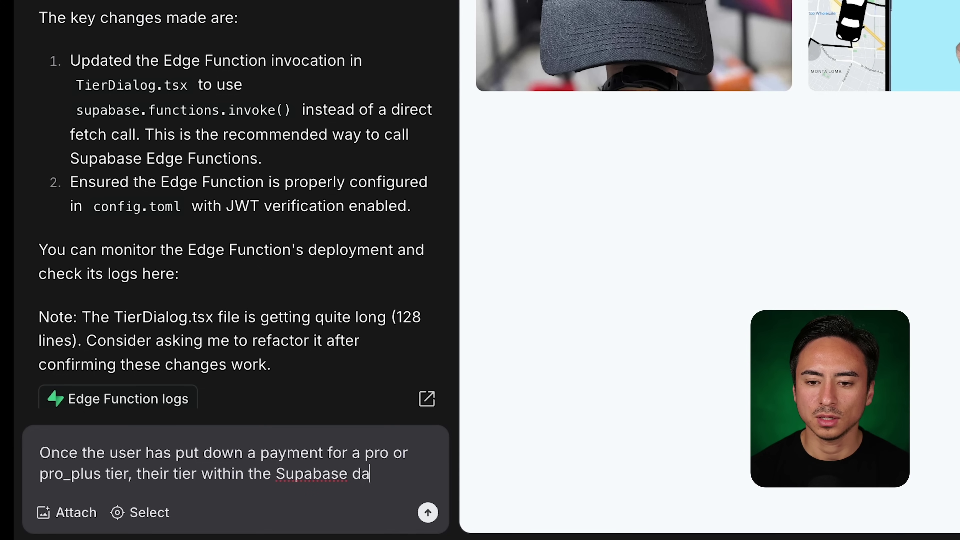
text(tabase should )
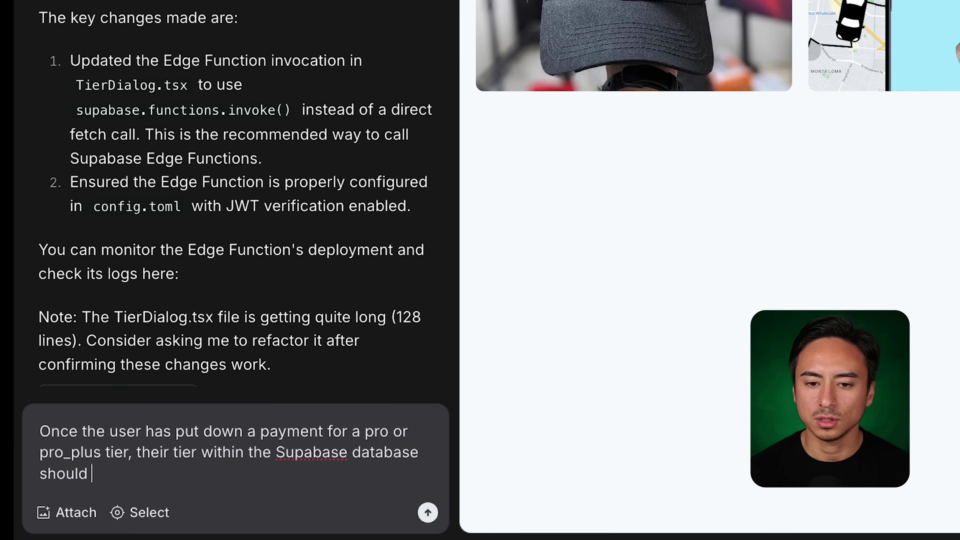
text(be updated as well.)
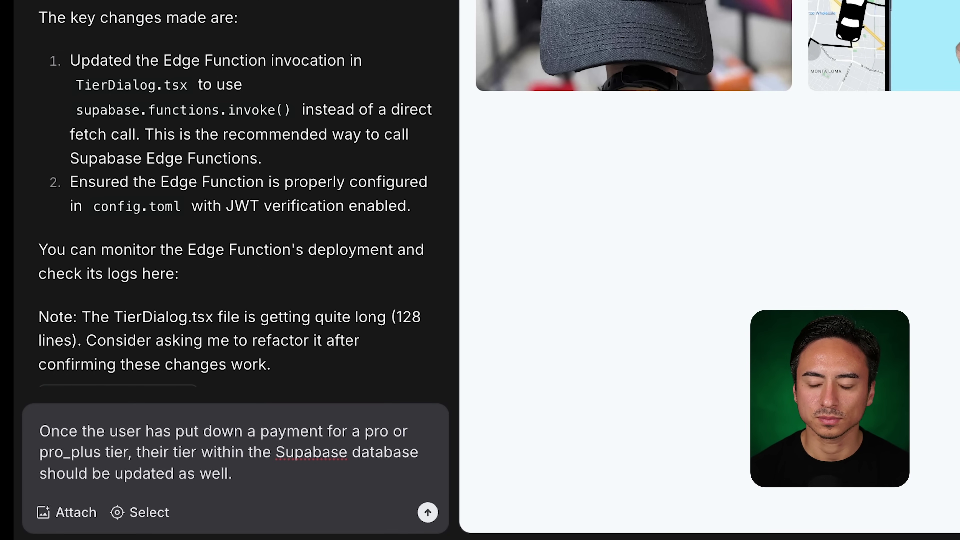
key(Return)
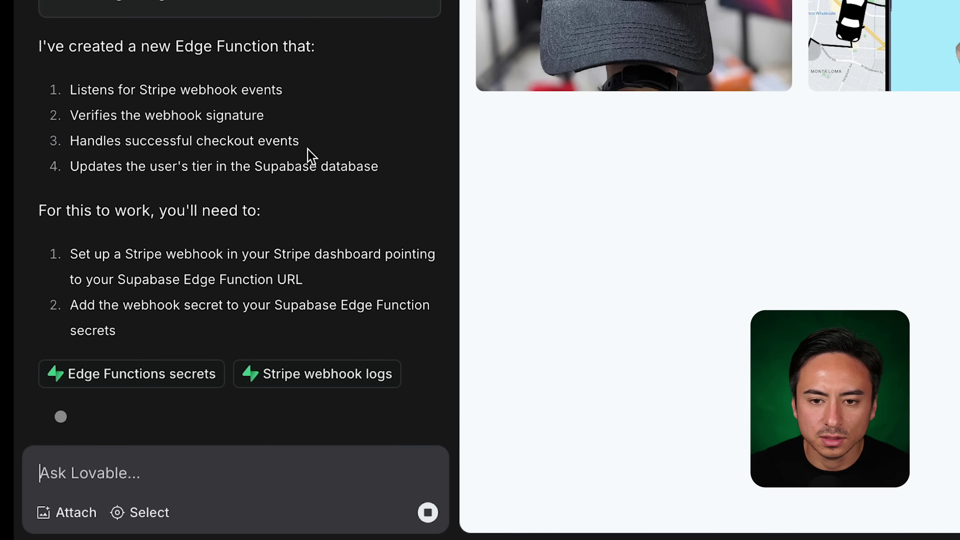
Review Lovable's stripe-webhook setup reply and open the function's logs in Supabase.
scroll(308, 155, up, 15)
scroll(308, 148, up, 10)
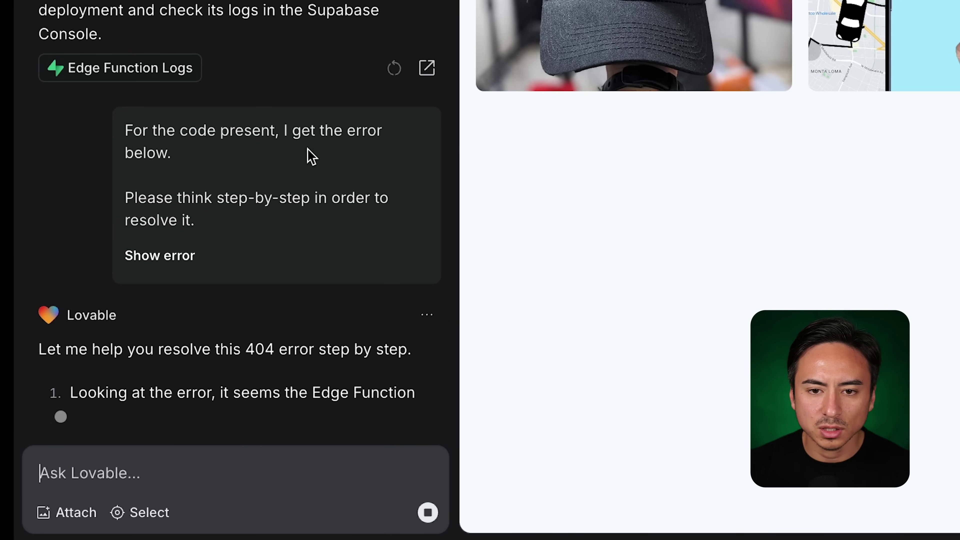
scroll(307, 155, up, 10)
scroll(308, 155, down, 15)
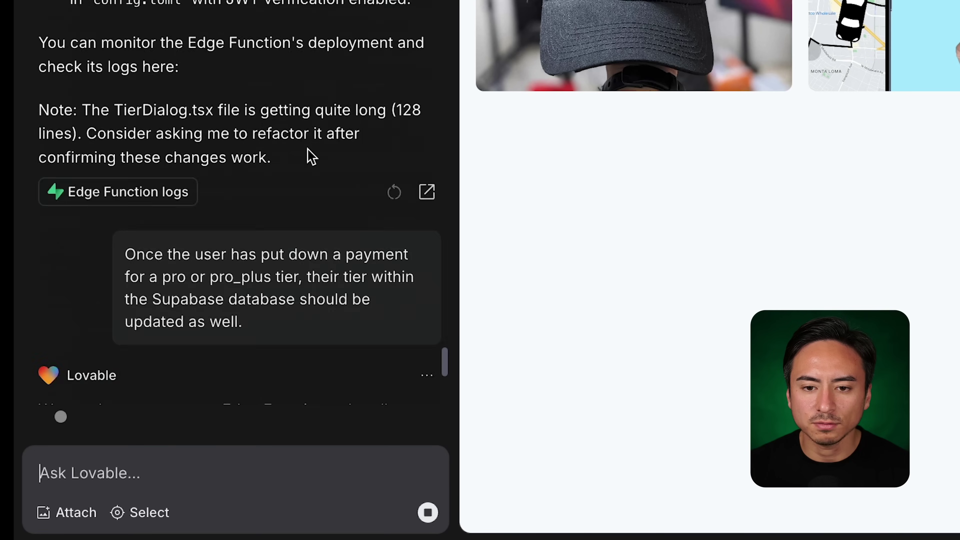
scroll(308, 155, down, 8)
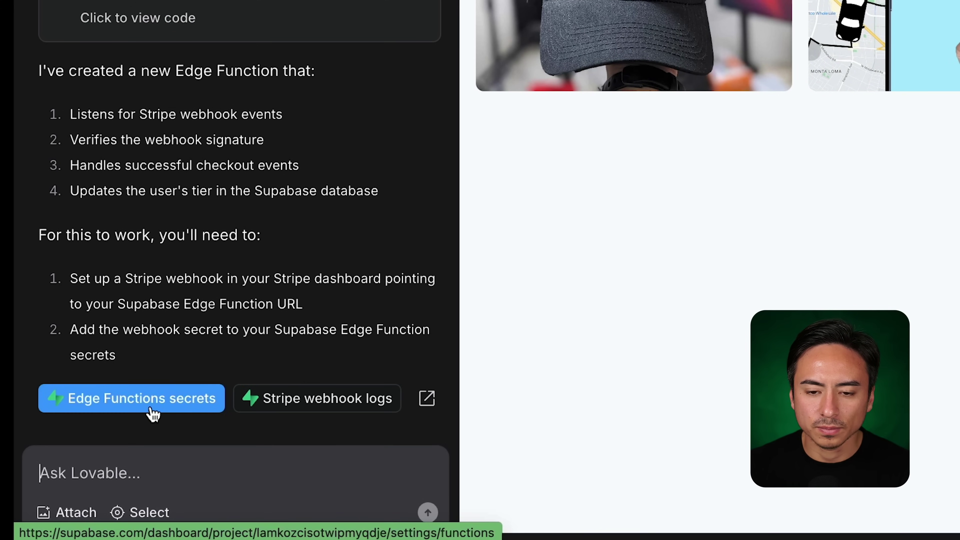
click(291, 399)
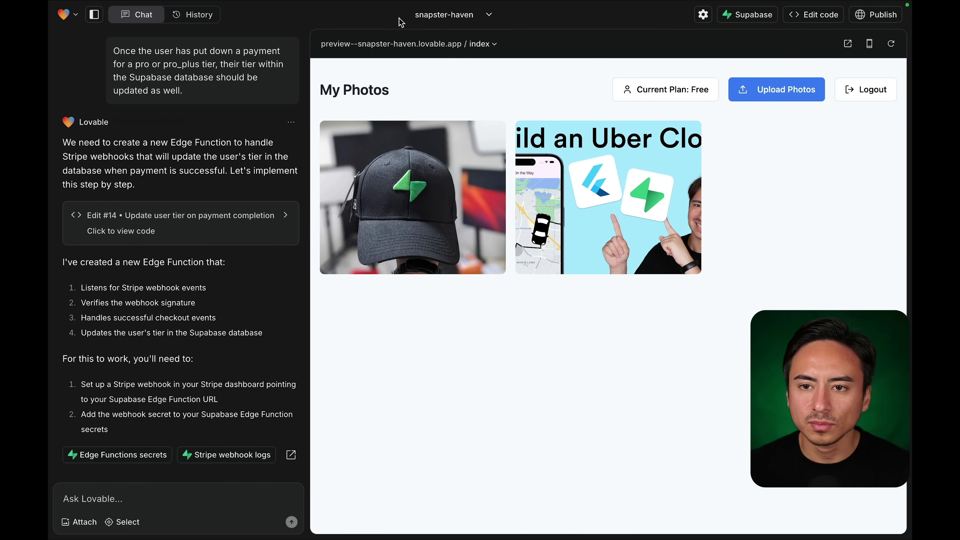
In the Stripe Dashboard, go to Developers > Webhooks.
click(562, 27)
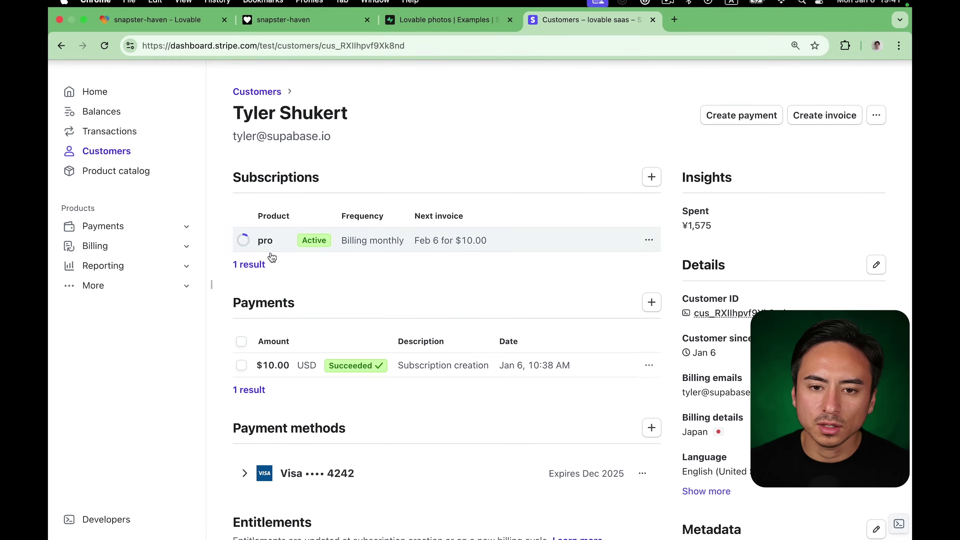
click(105, 287)
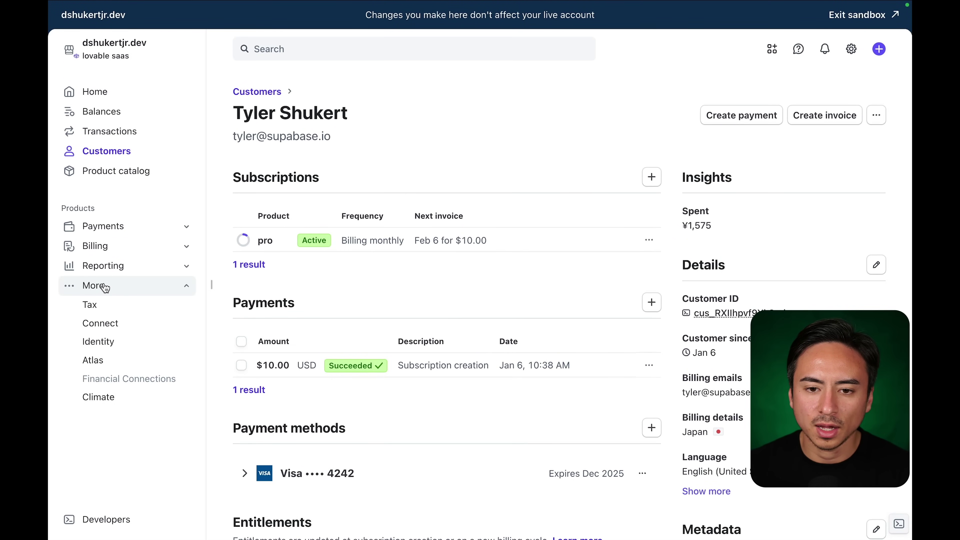
click(104, 286)
click(113, 521)
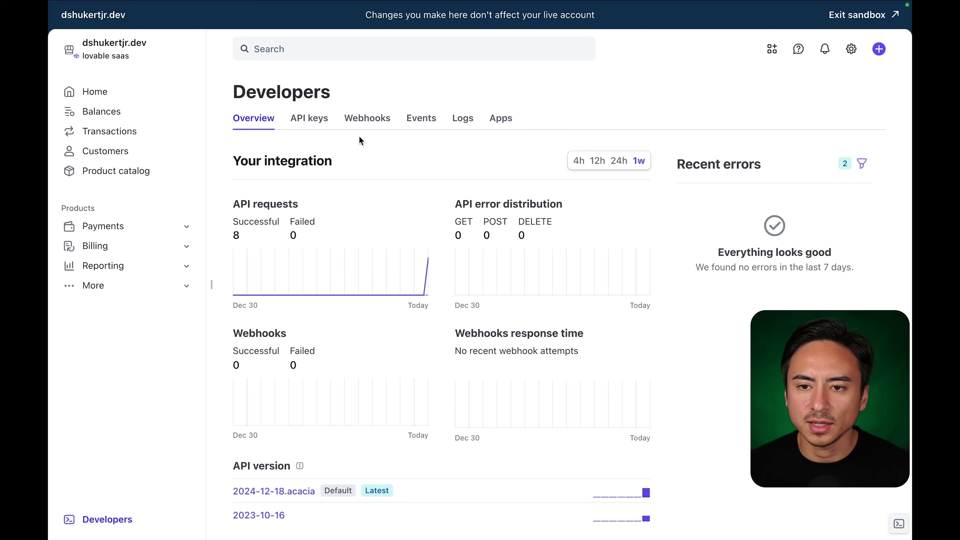
click(365, 121)
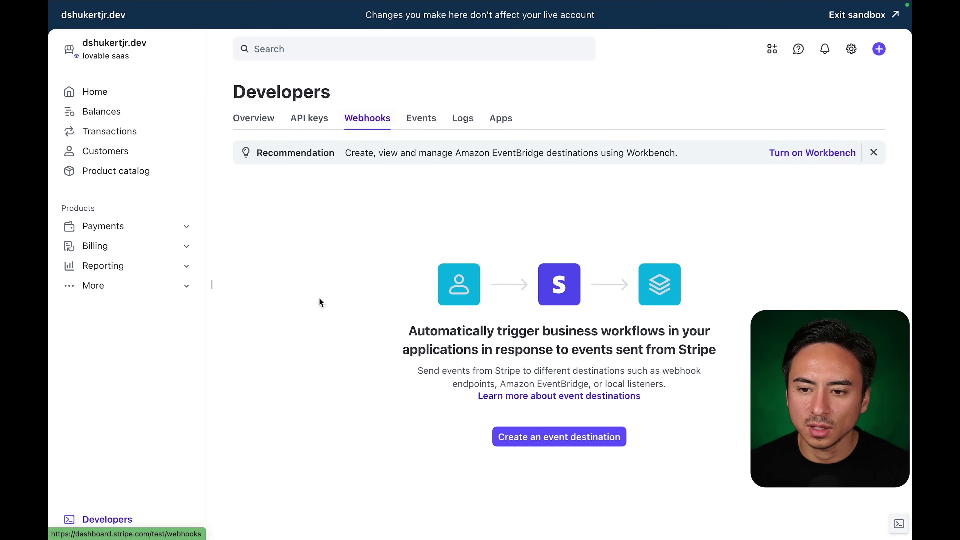
Start a new event destination and focus its Endpoint URL field before returning to Lovable.
click(519, 439)
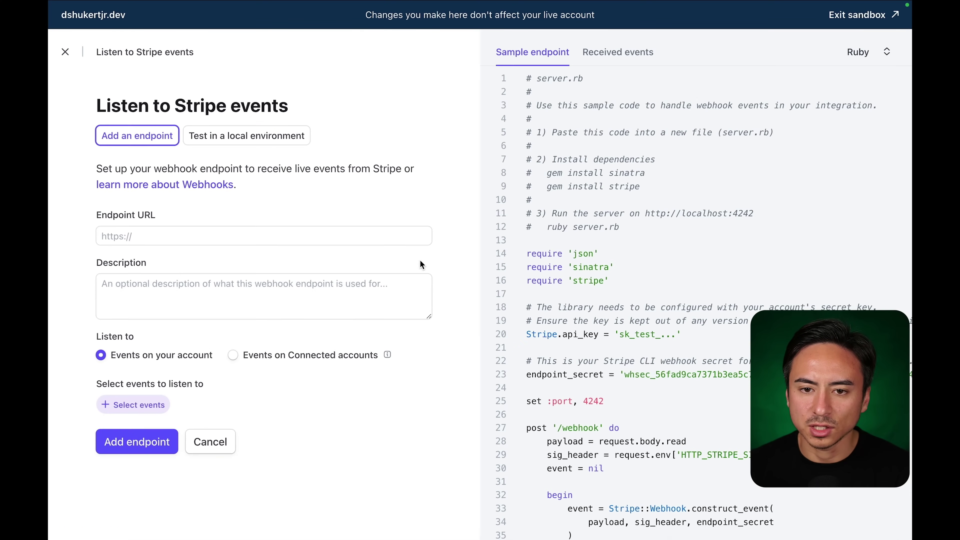
click(362, 239)
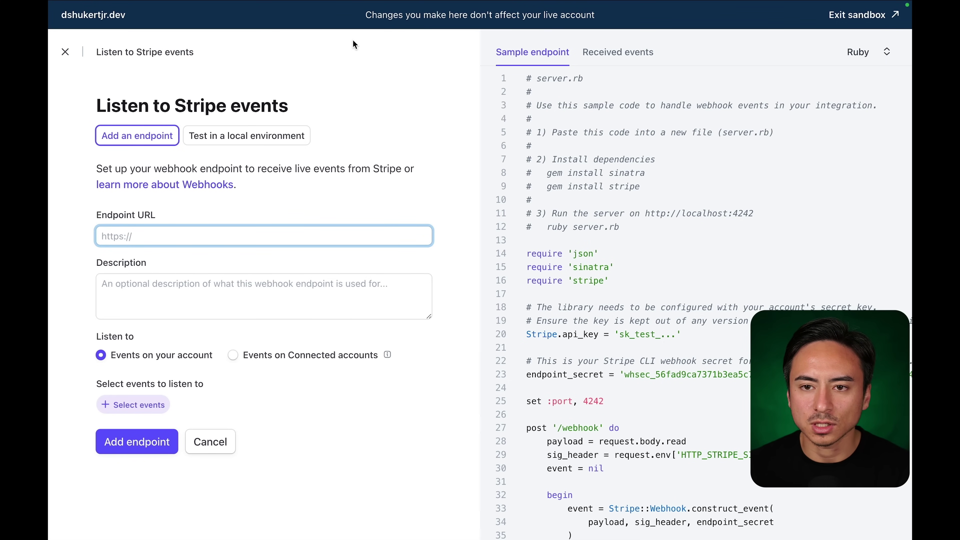
click(176, 28)
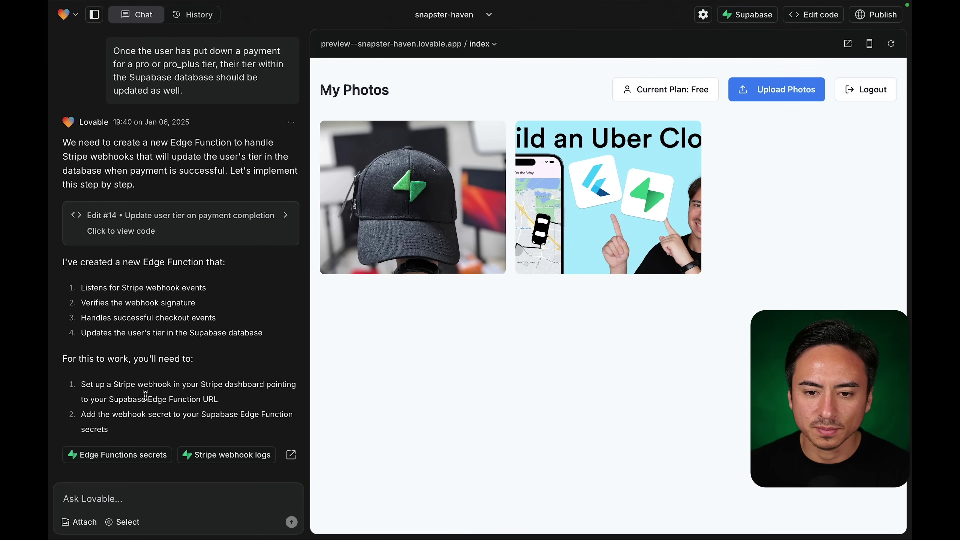
Look over the Edge Function secrets page in Supabase, then return to Lovable.
click(130, 453)
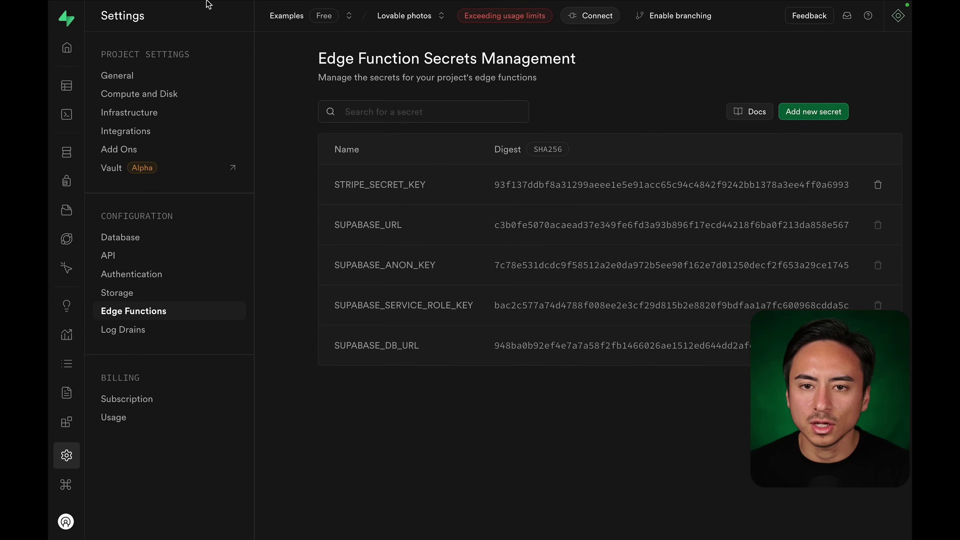
click(146, 23)
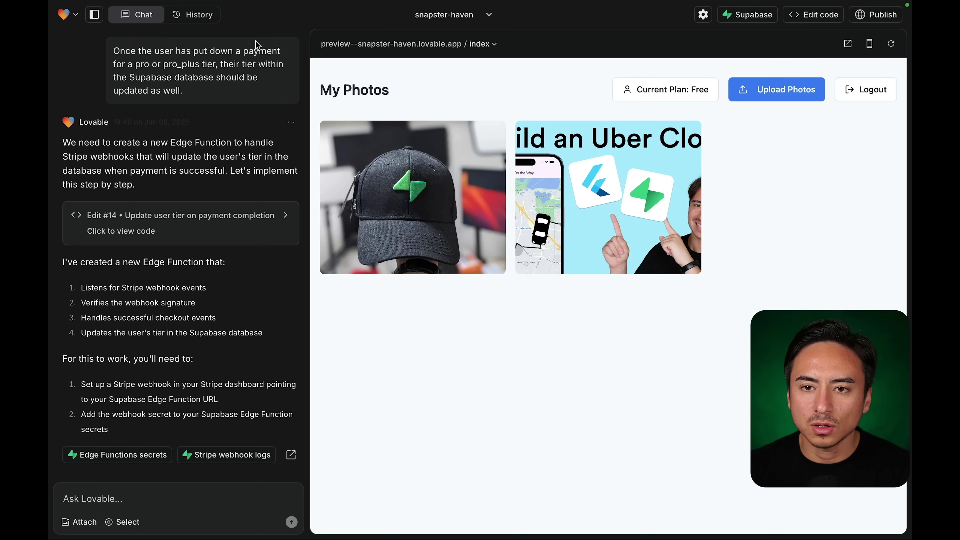
click(294, 20)
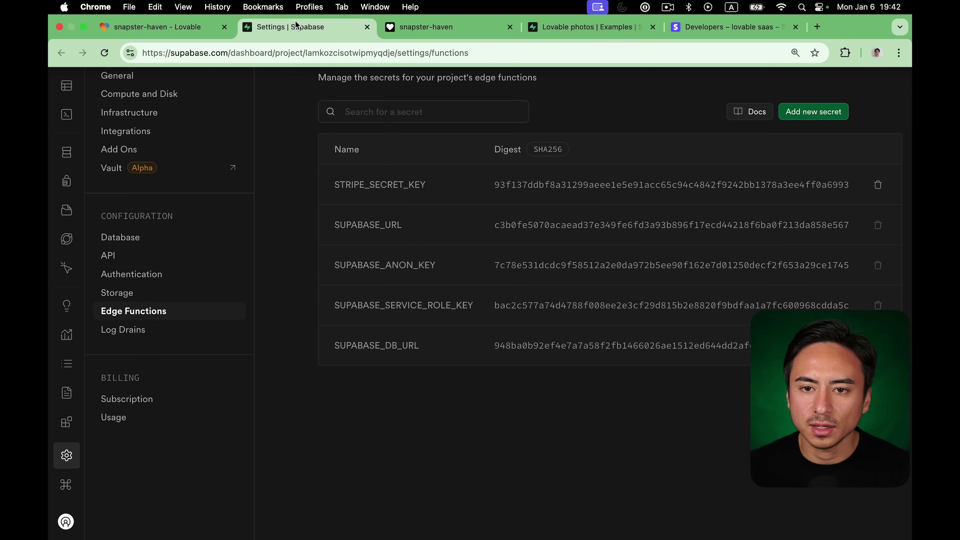
click(172, 25)
Open the stripe-webhook function's Details in Supabase and copy its endpoint URL.
click(223, 455)
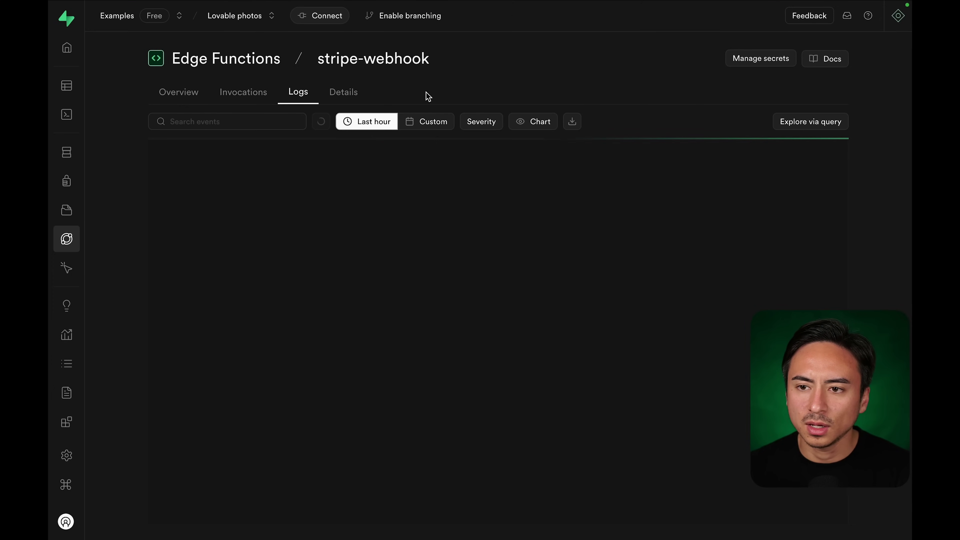
click(195, 94)
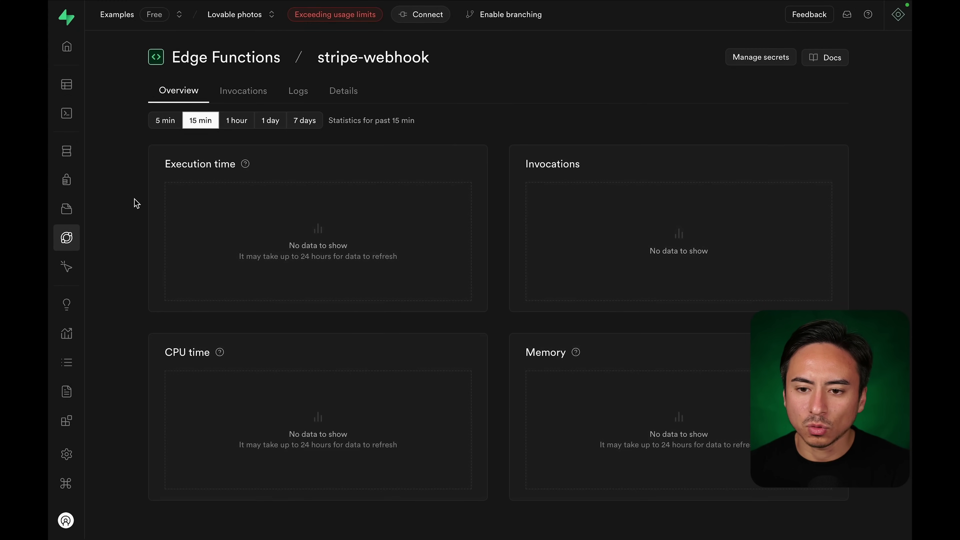
click(345, 95)
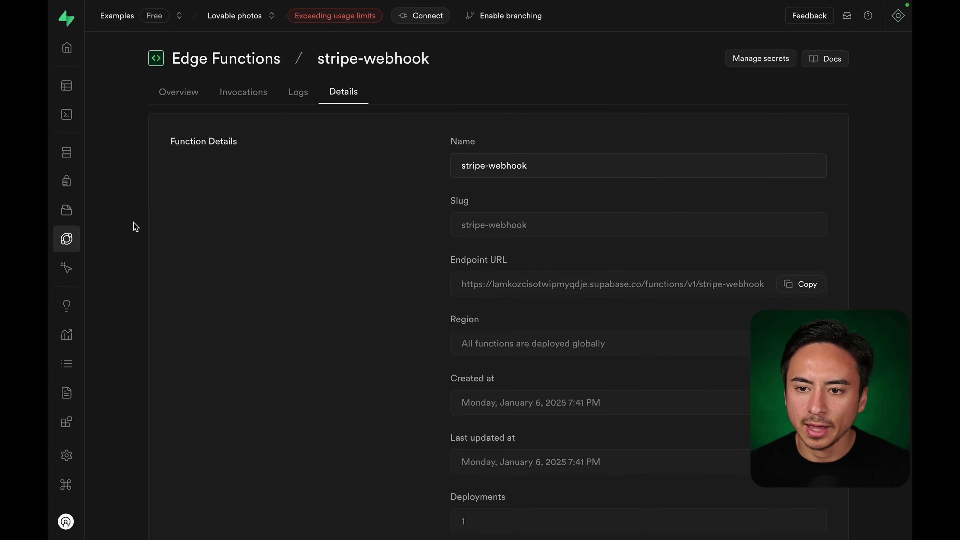
click(800, 285)
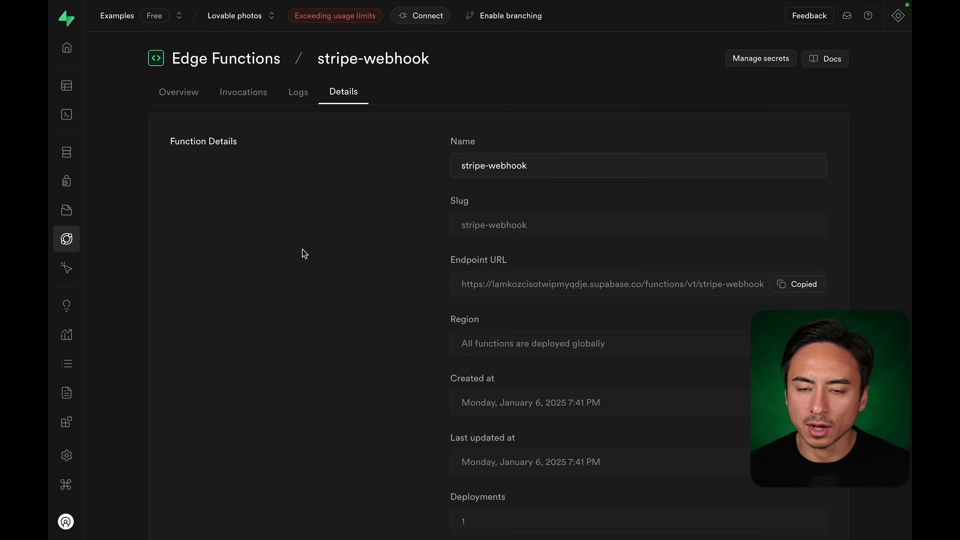
Paste the stripe-webhook function URL as the Stripe endpoint URL and add the endpoint.
mouse_move(405, 2)
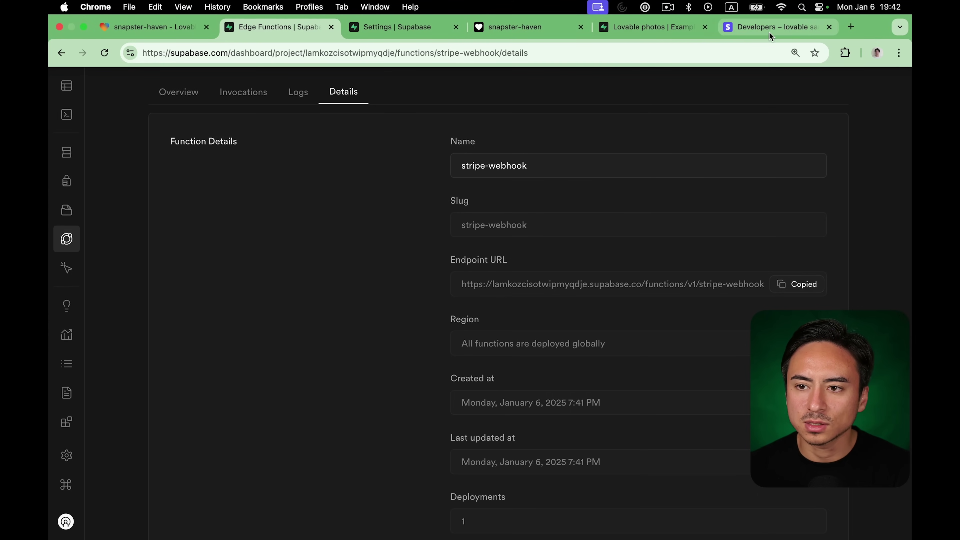
click(769, 29)
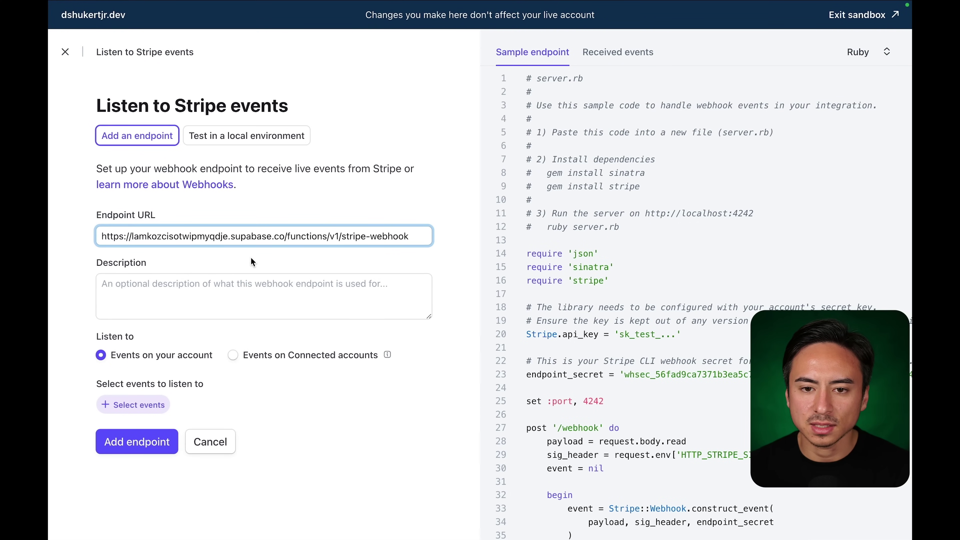
click(188, 290)
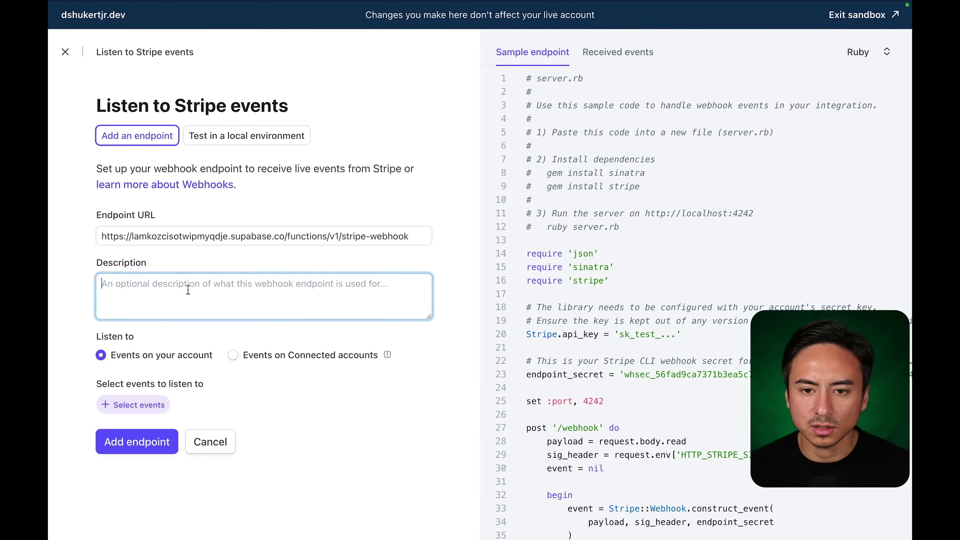
scroll(70, 348, down, 1)
click(129, 416)
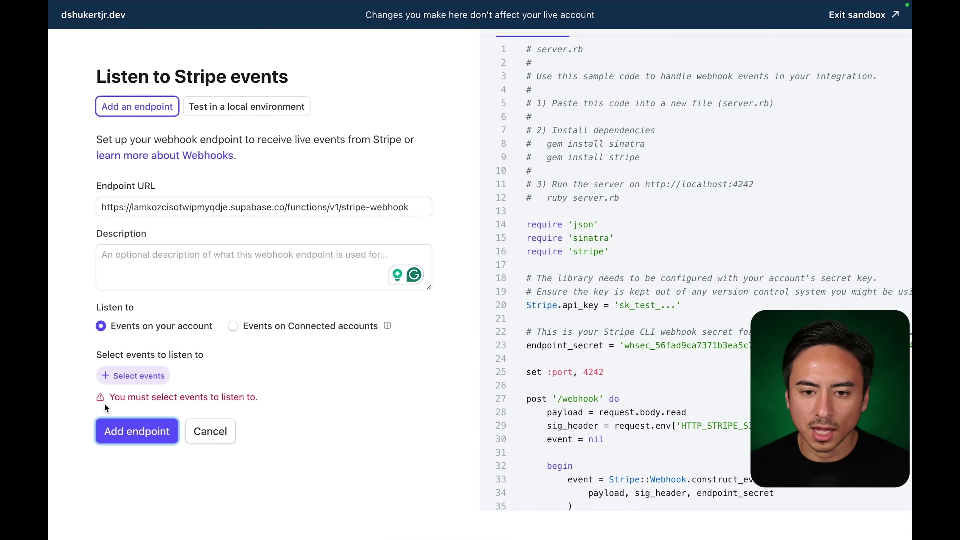
Open Select events and browse the list of Stripe events to send.
click(133, 376)
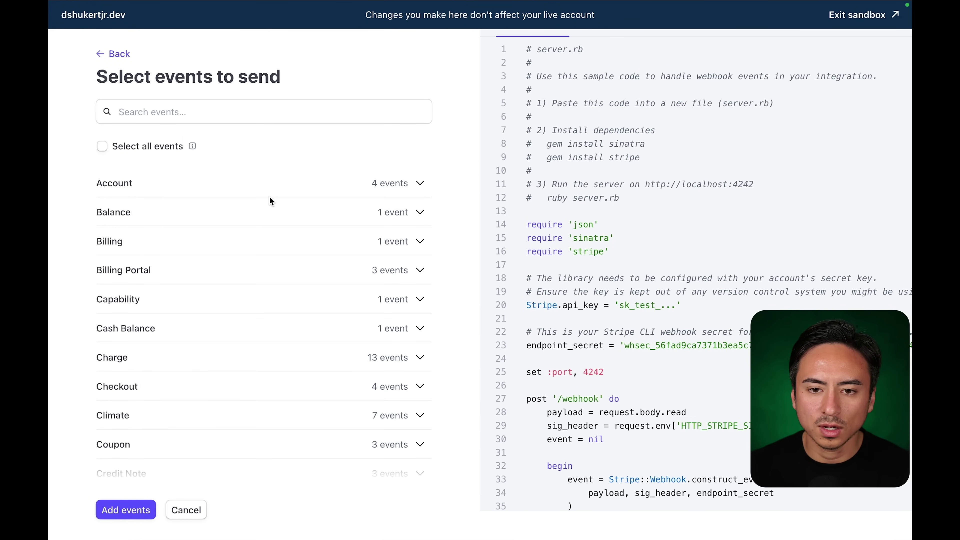
scroll(270, 197, down, 12)
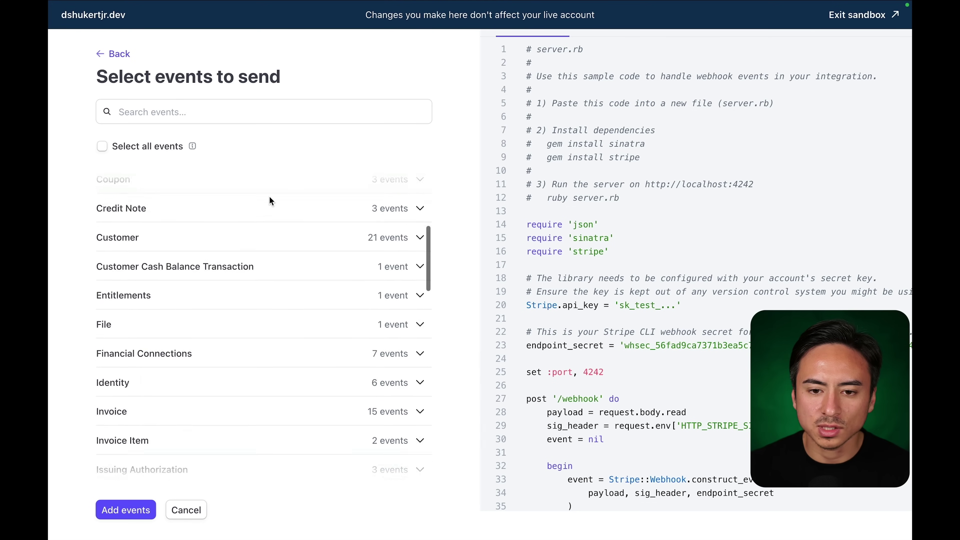
scroll(271, 202, down, 15)
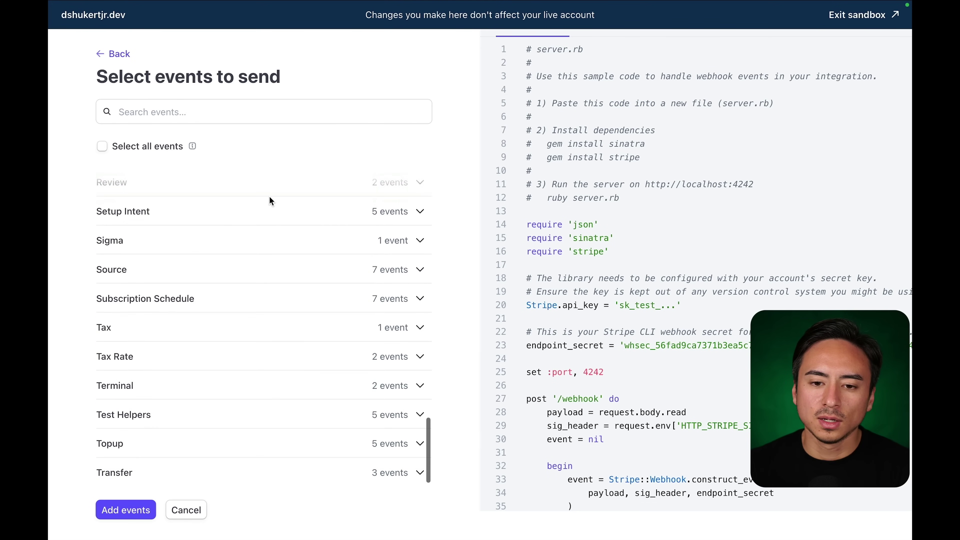
scroll(269, 197, up, 20)
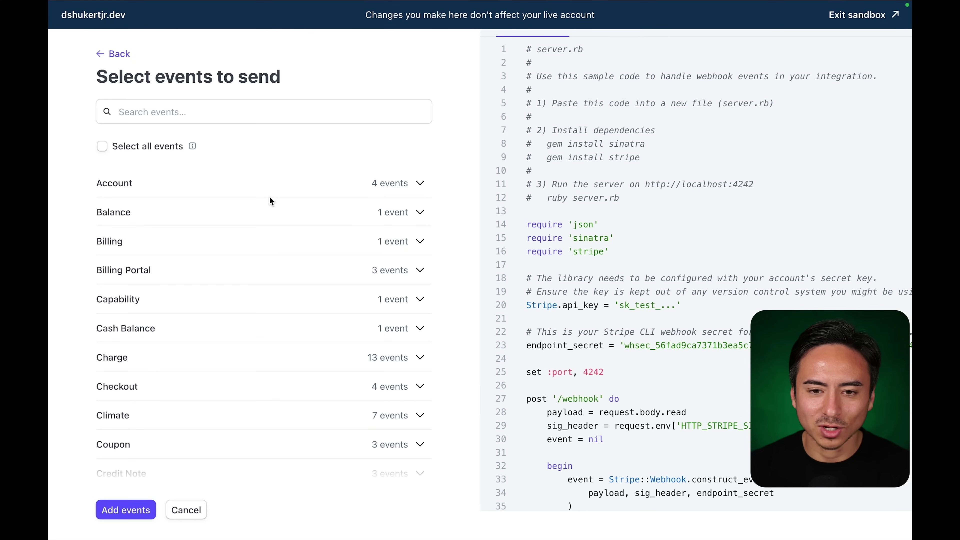
scroll(269, 244, down, 5)
scroll(268, 242, down, 8)
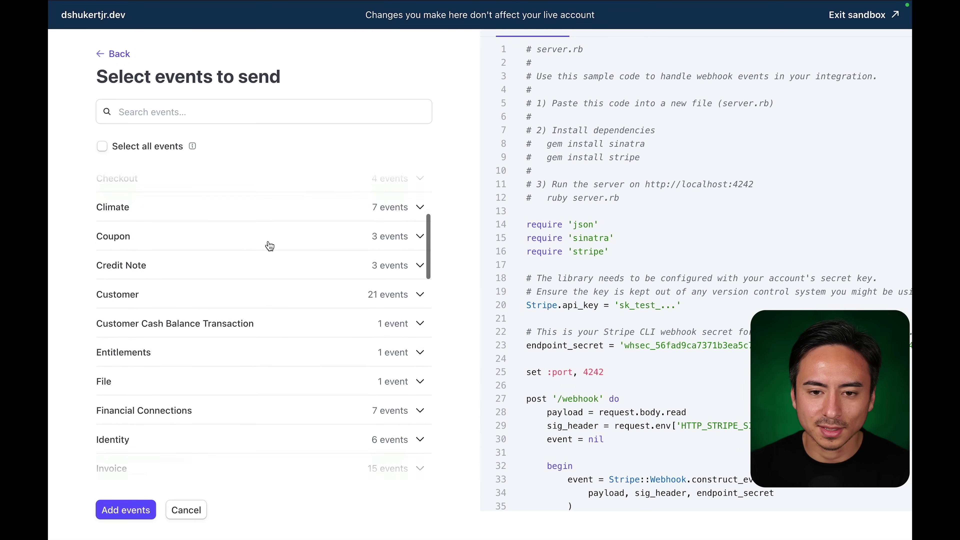
scroll(270, 246, down, 10)
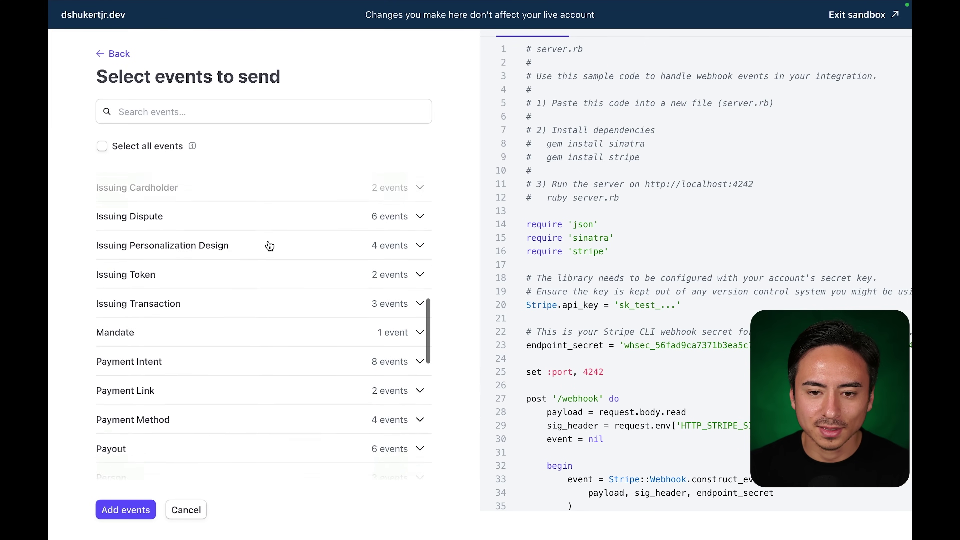
scroll(269, 245, up, 4)
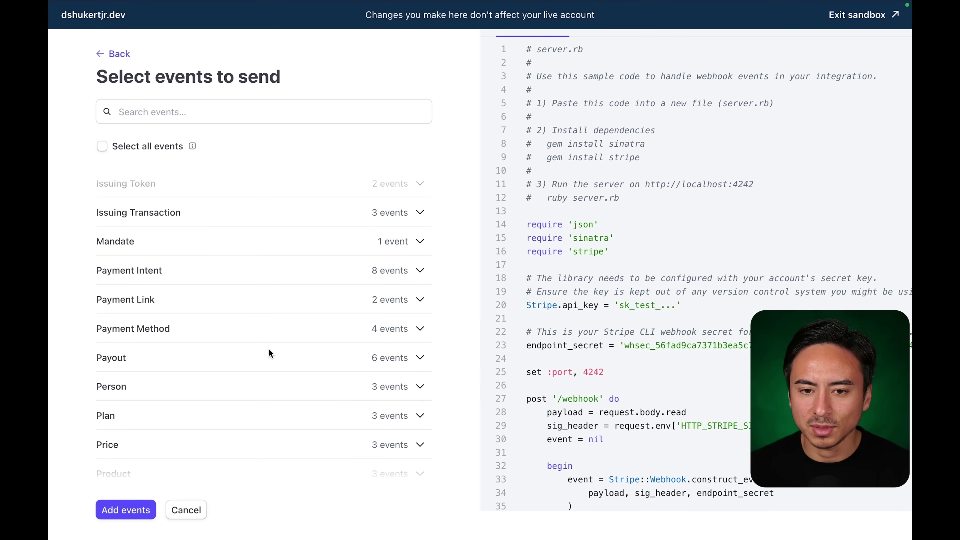
scroll(272, 359, down, 6)
scroll(272, 358, up, 3)
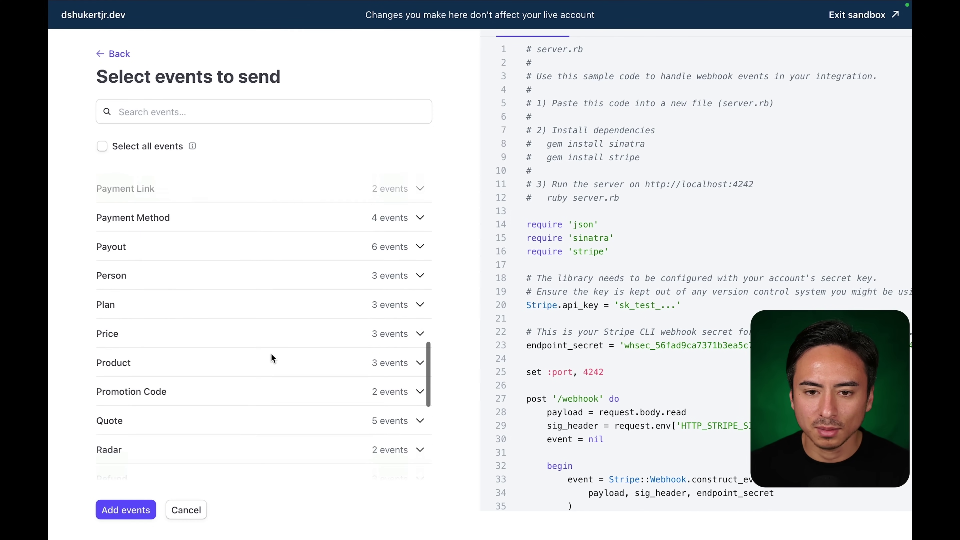
Ask Lovable: 'What events do we need to select when creating the webhook within Stripe?'.
mouse_move(237, 2)
click(181, 28)
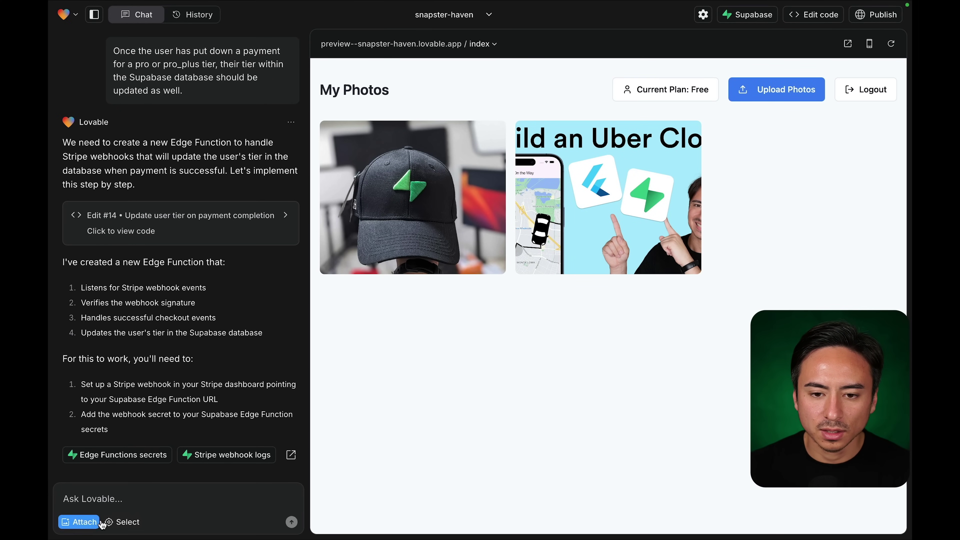
click(186, 495)
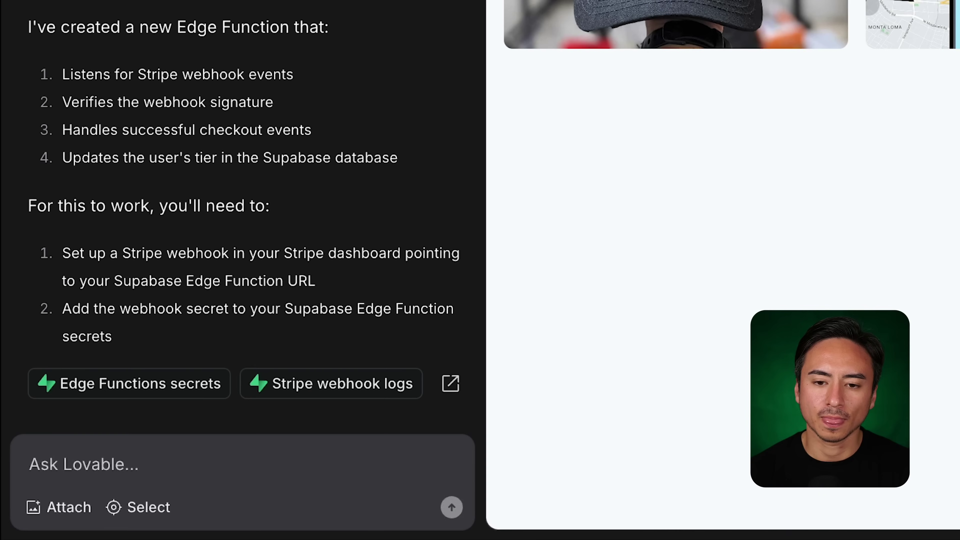
text(What )
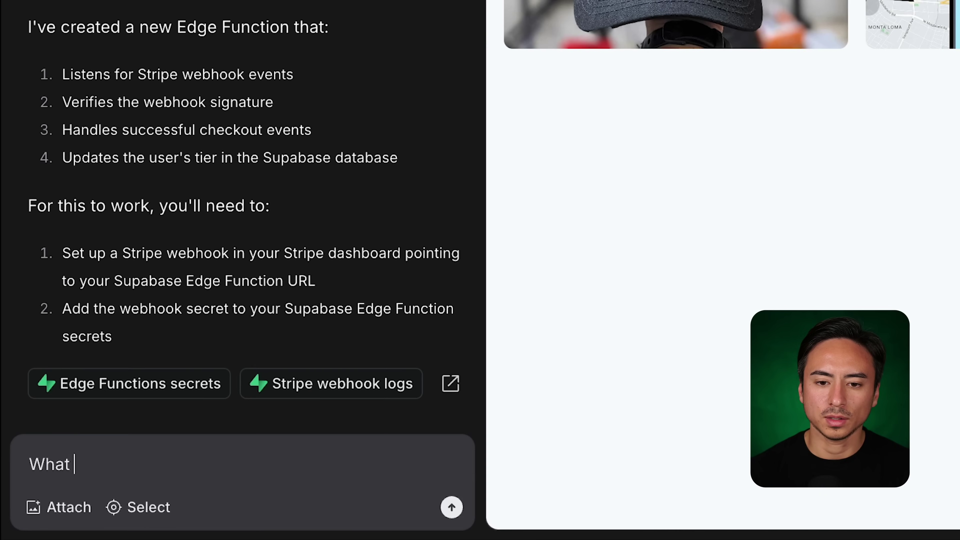
text(events do we)
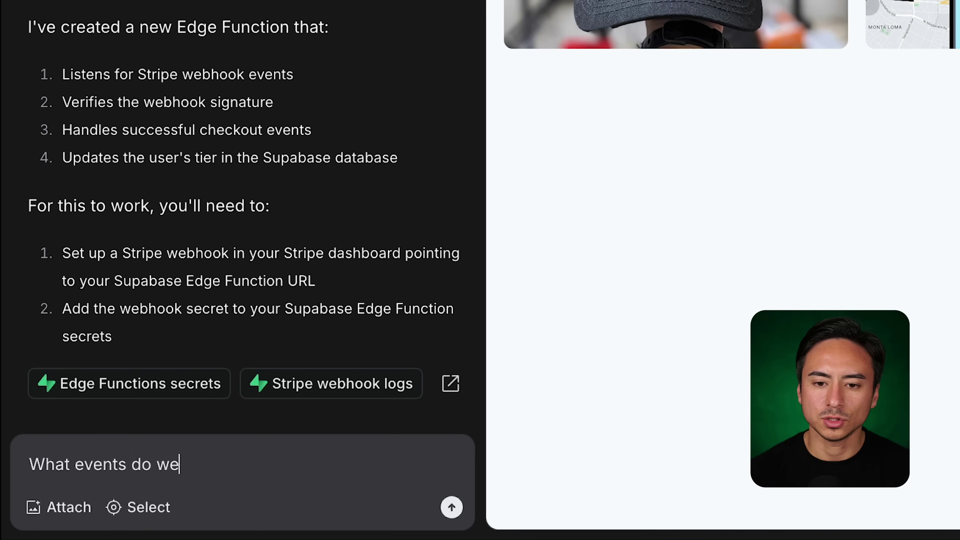
text( need to sele)
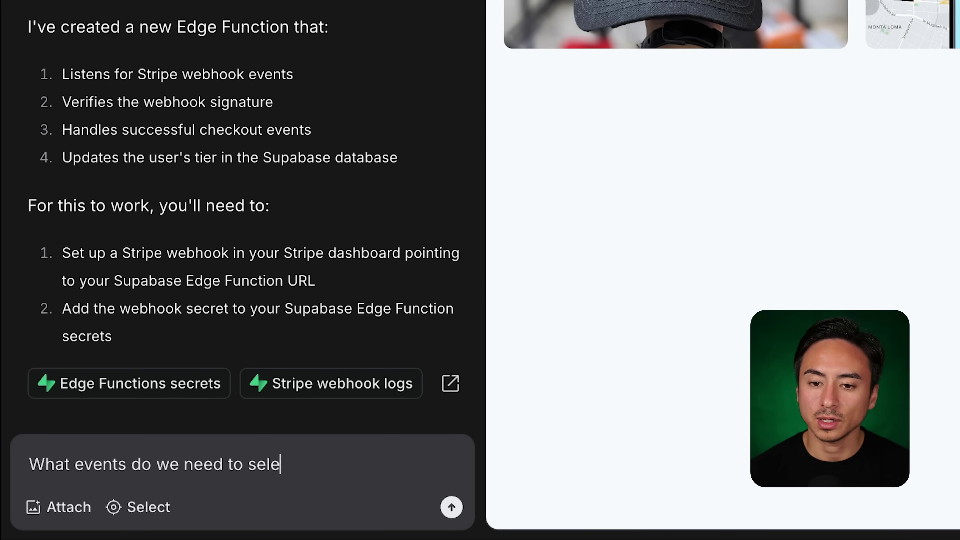
text(ct when creating the webs)
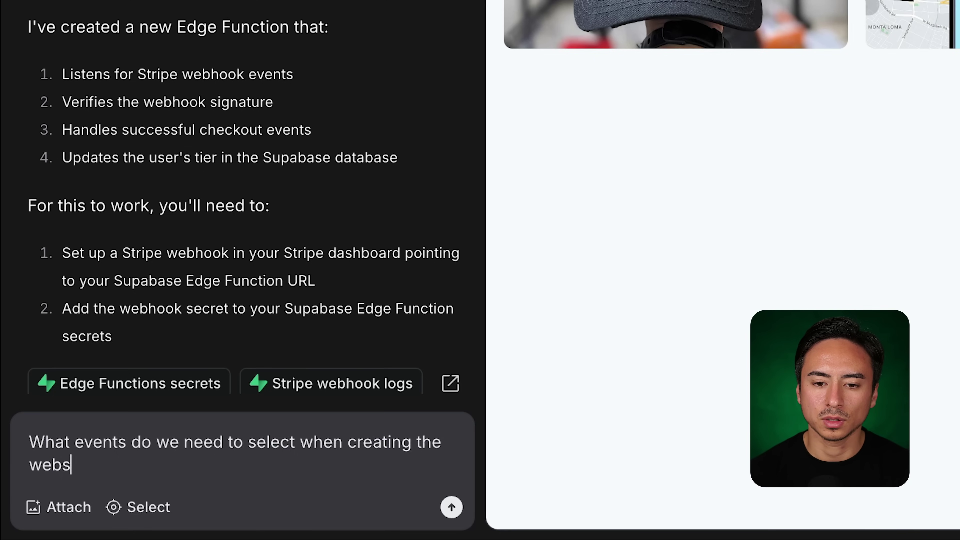
key(BackSpace)
text(hook within Stir)
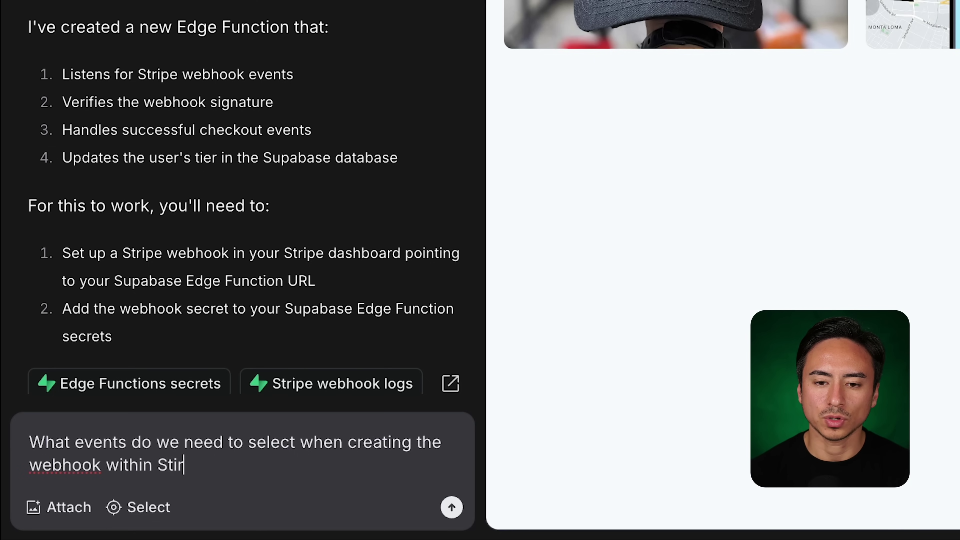
text(ripe)
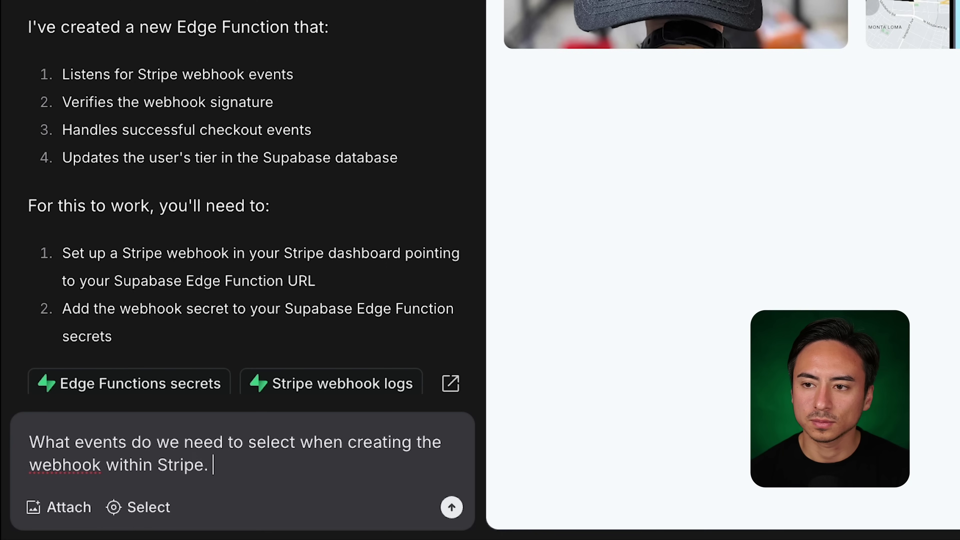
text(?)
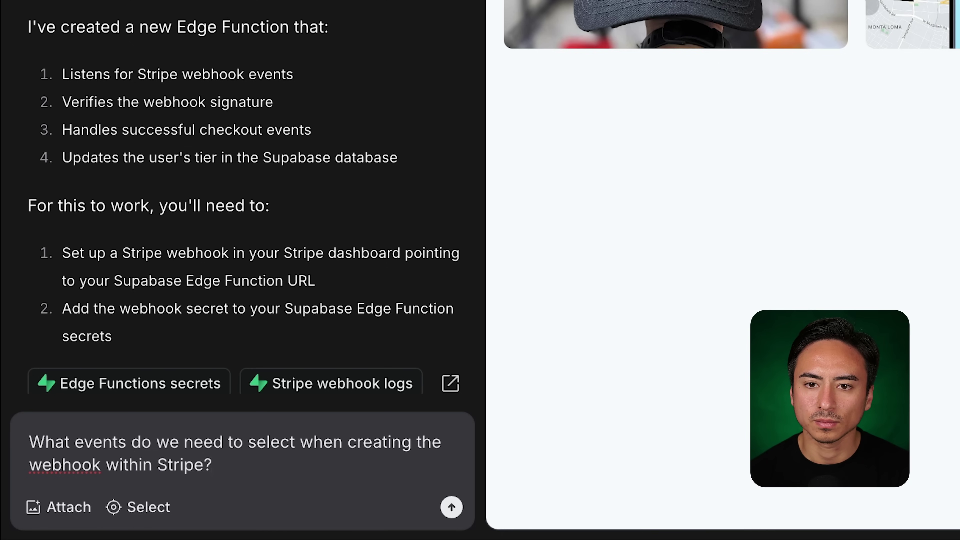
key(Return)
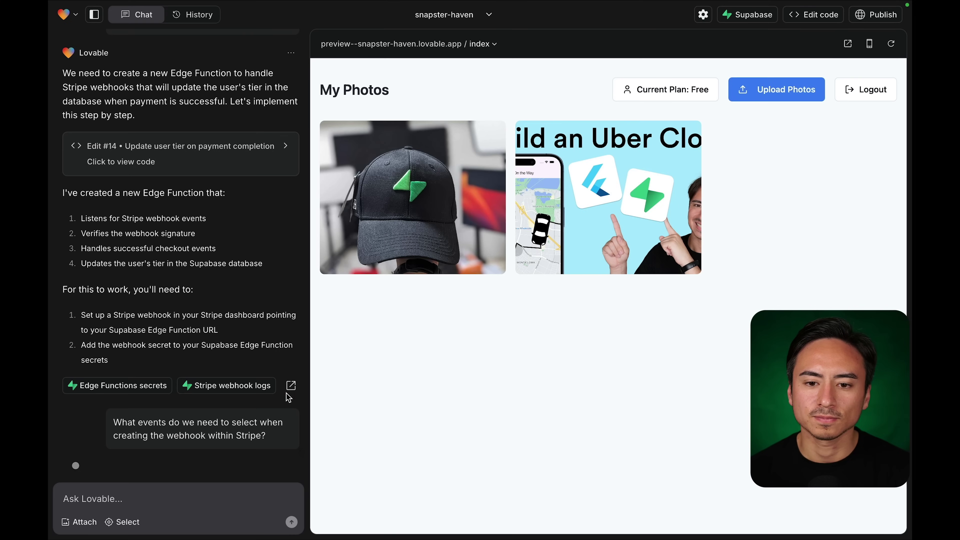
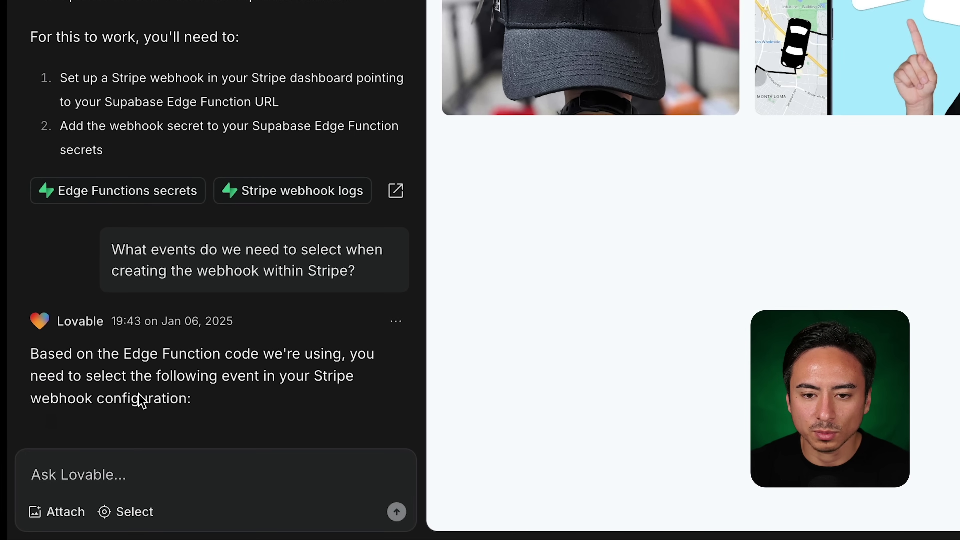
Scroll Lovable's reply to find checkout.session.completed as the Stripe event to select.
scroll(151, 400, down, 3)
scroll(151, 401, down, 4)
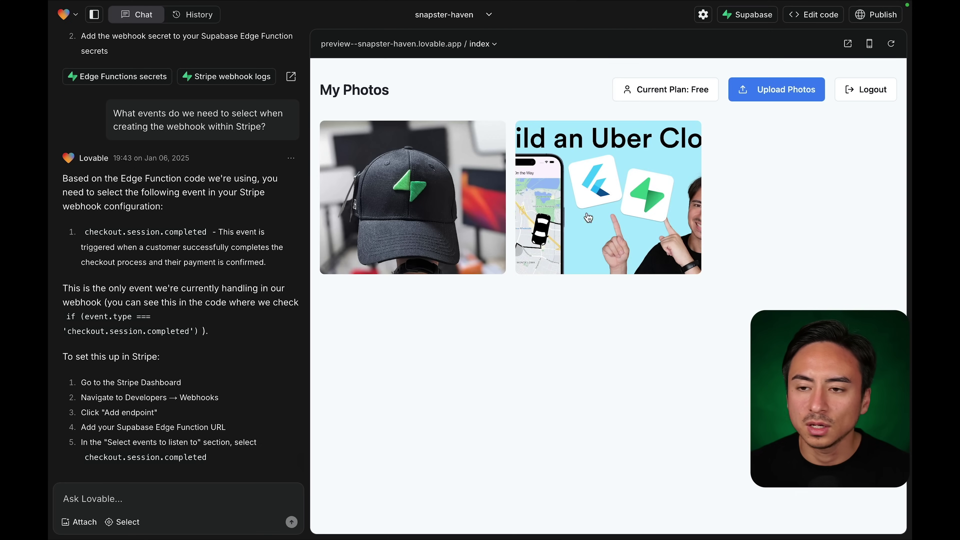
Add the checkout.session.completed event and create the Stripe webhook endpoint.
mouse_move(581, 1)
click(757, 29)
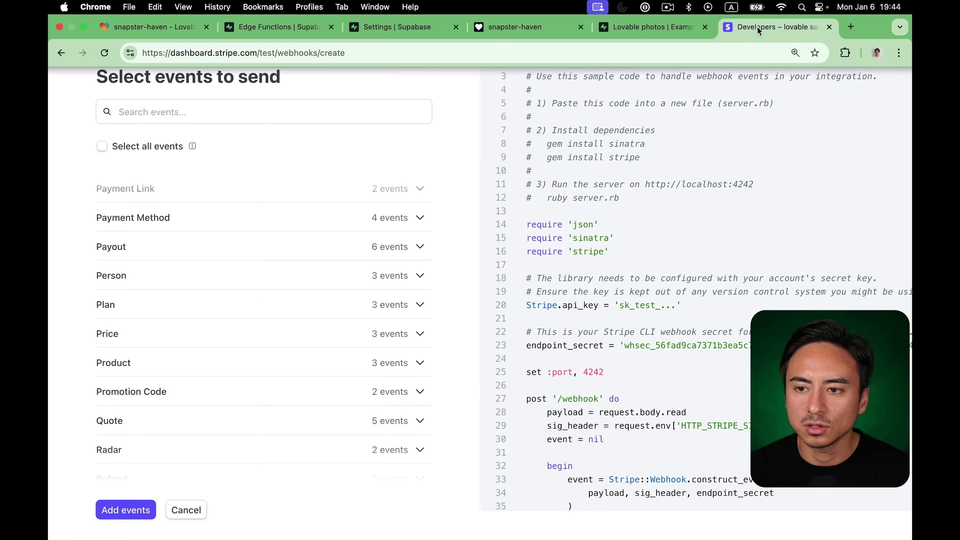
scroll(212, 322, down, 5)
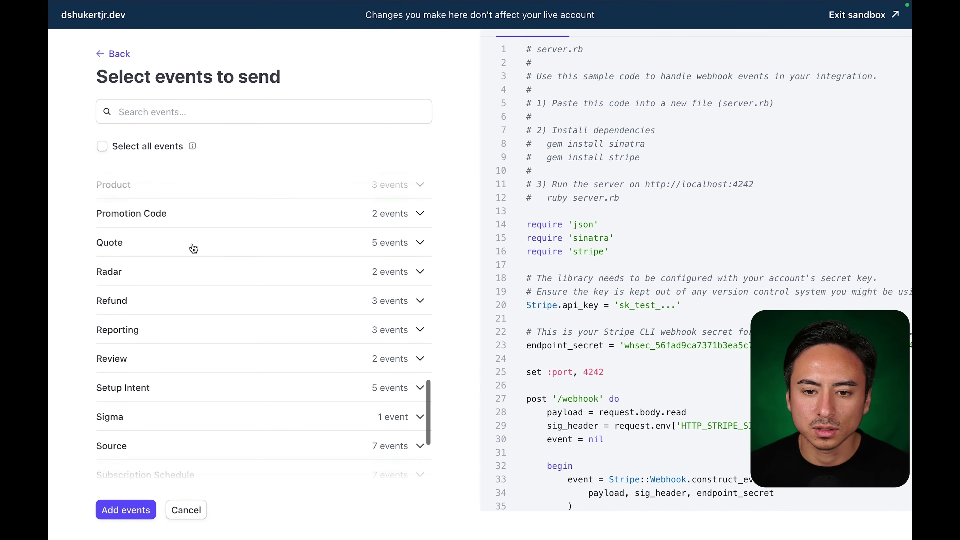
scroll(194, 249, up, 20)
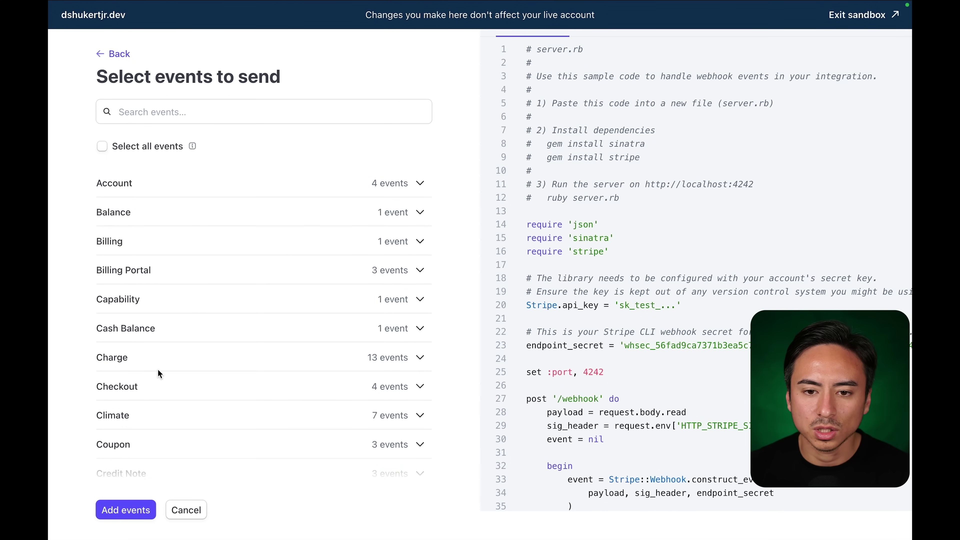
scroll(157, 369, down, 1)
click(167, 355)
scroll(167, 356, down, 3)
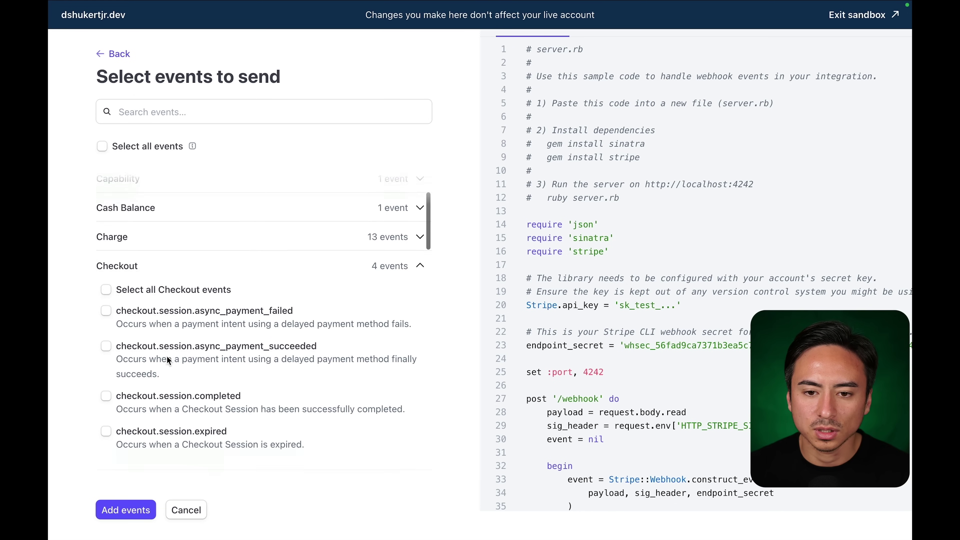
scroll(166, 357, down, 1)
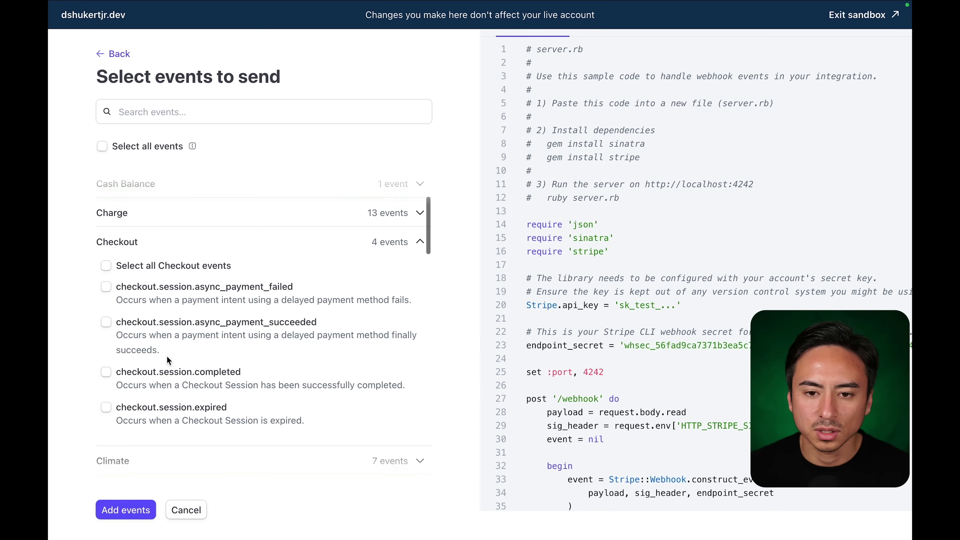
click(106, 376)
click(120, 508)
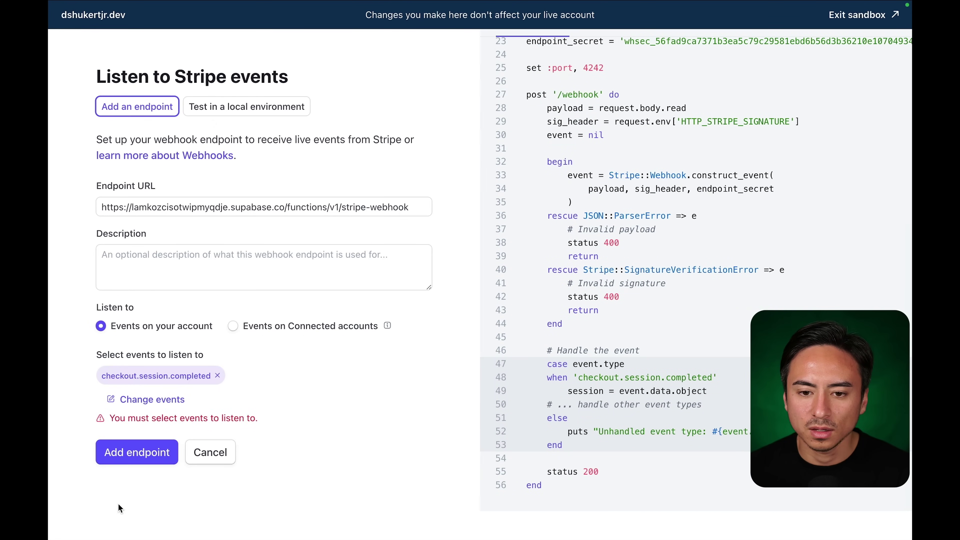
click(127, 457)
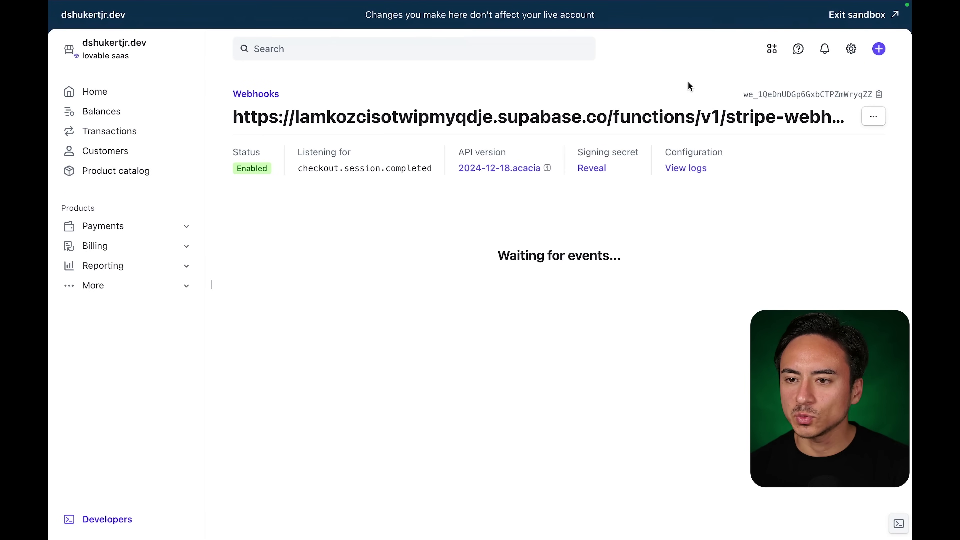
Reveal the new endpoint's signing secret and select its full value.
click(589, 168)
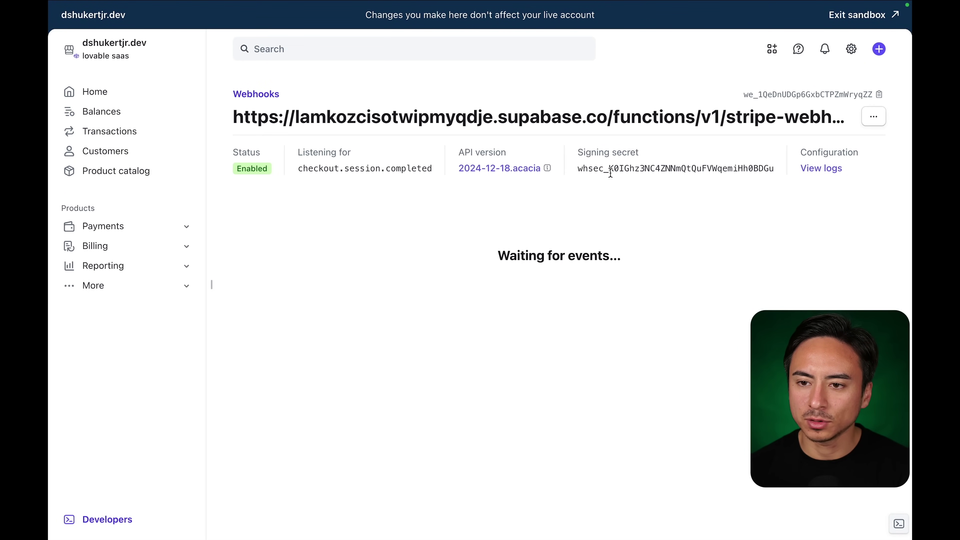
double_click(623, 169)
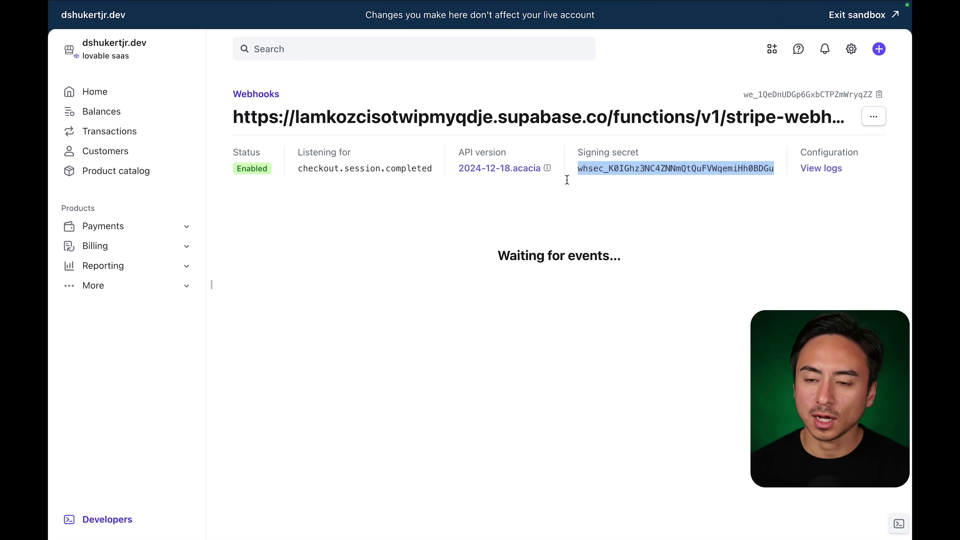
click(267, 31)
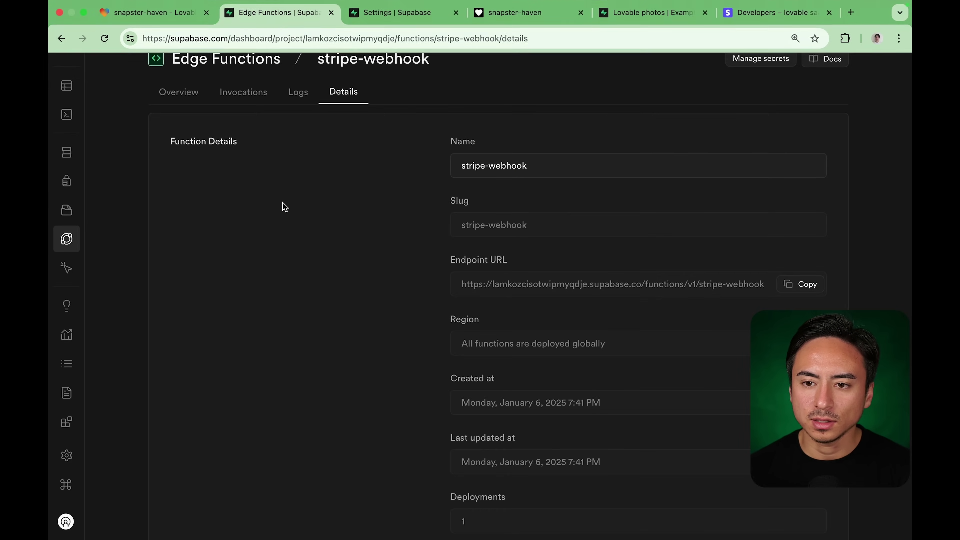
Start a new Supabase edge function secret with the pasted webhook signing secret as its value.
click(358, 29)
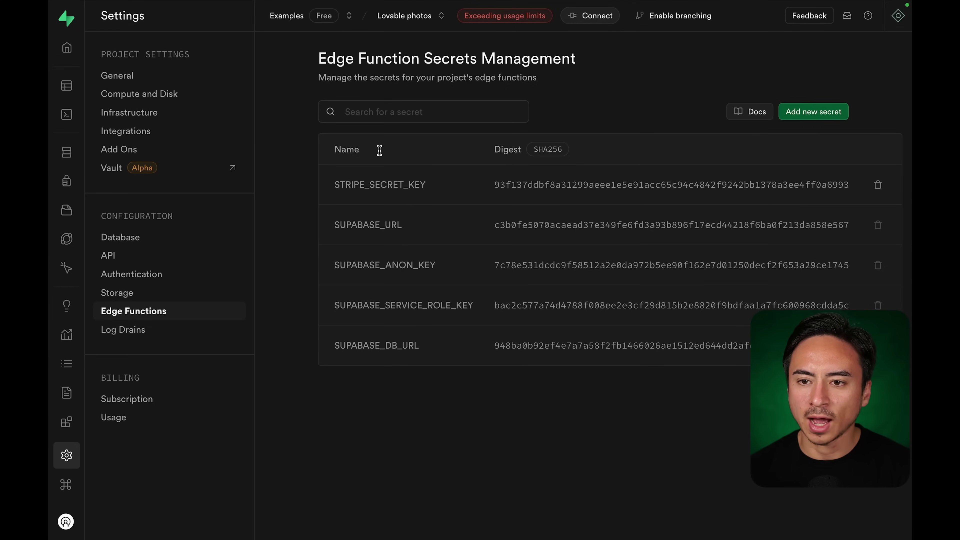
click(800, 113)
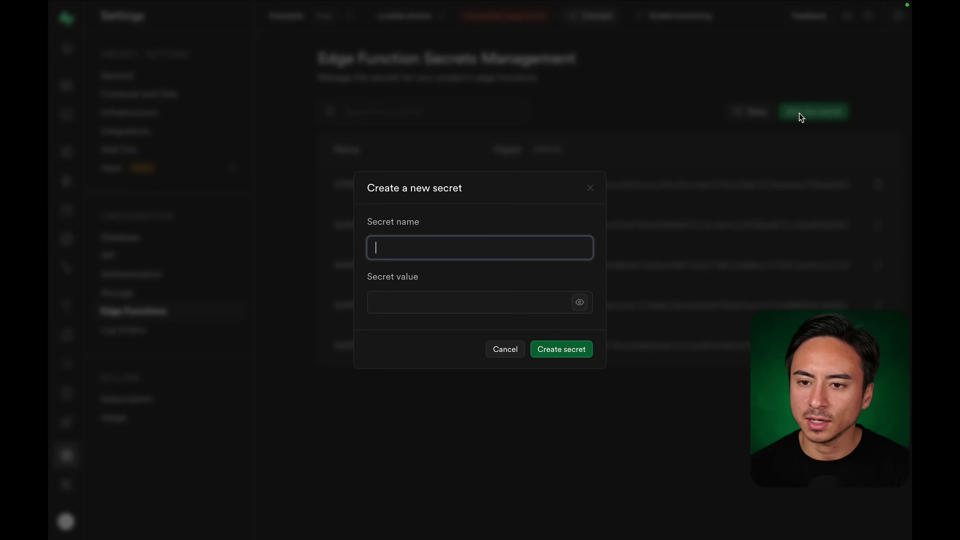
click(471, 242)
click(403, 299)
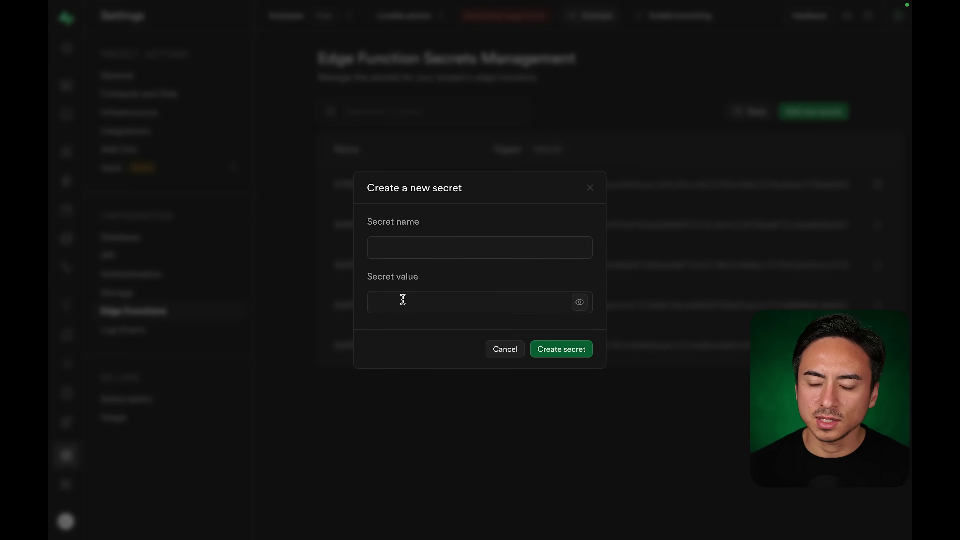
click(403, 299)
key(super+v)
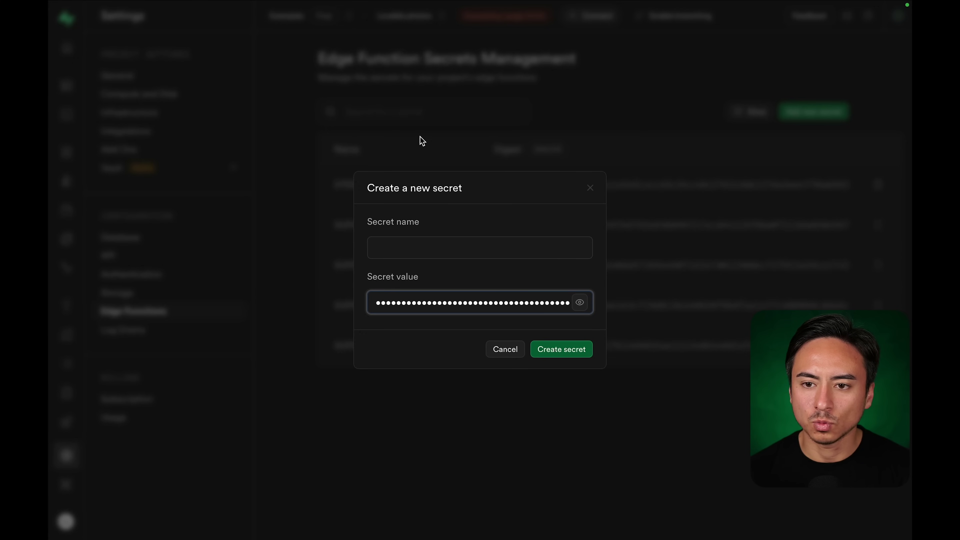
mouse_move(313, 3)
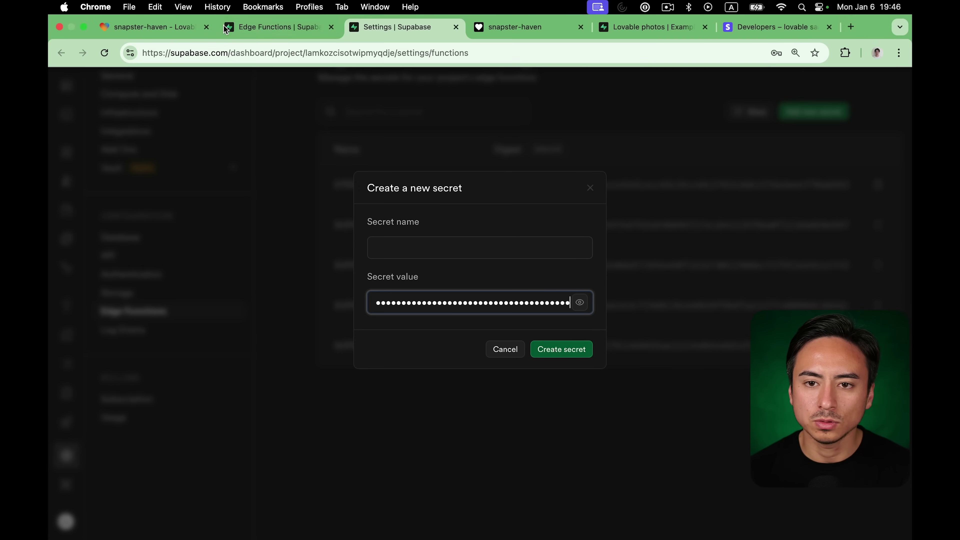
click(167, 30)
scroll(170, 303, up, 10)
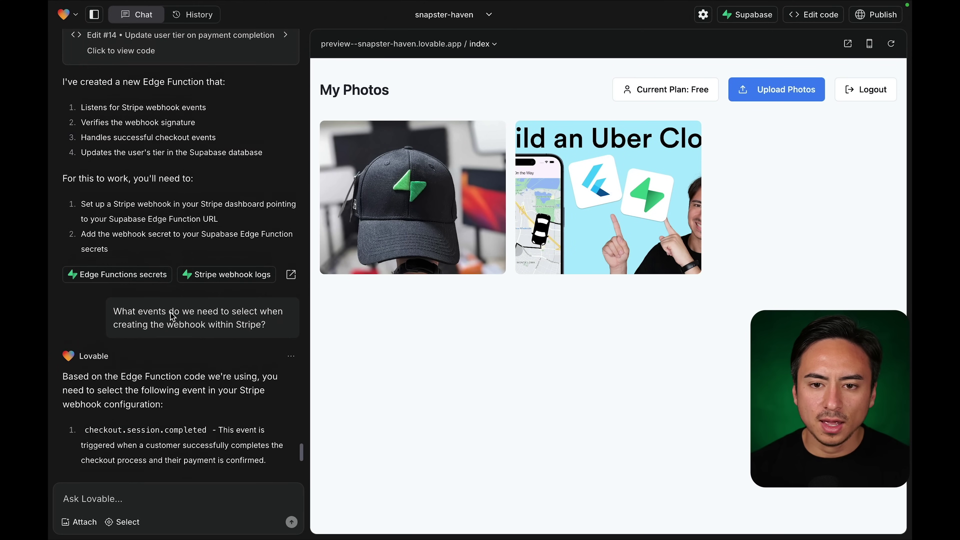
scroll(170, 312, up, 2)
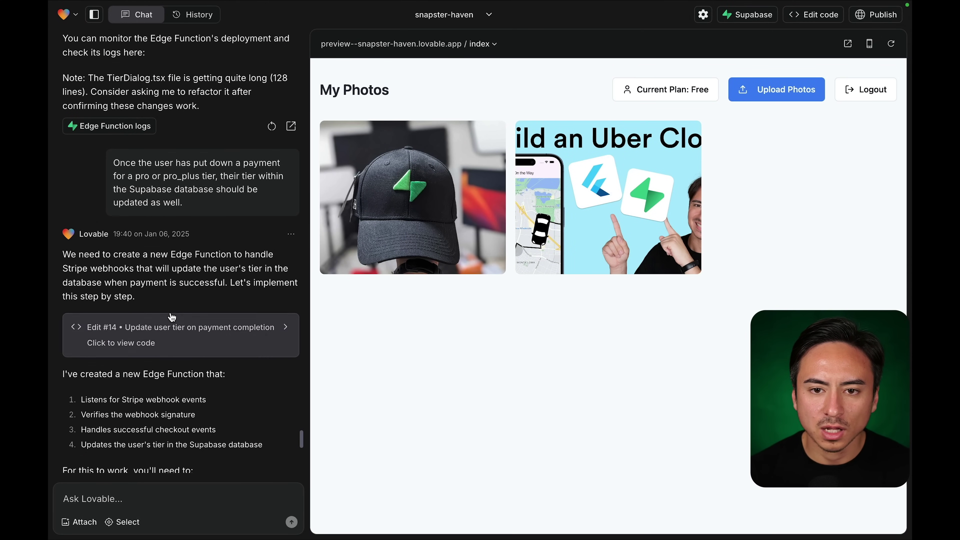
scroll(171, 317, down, 6)
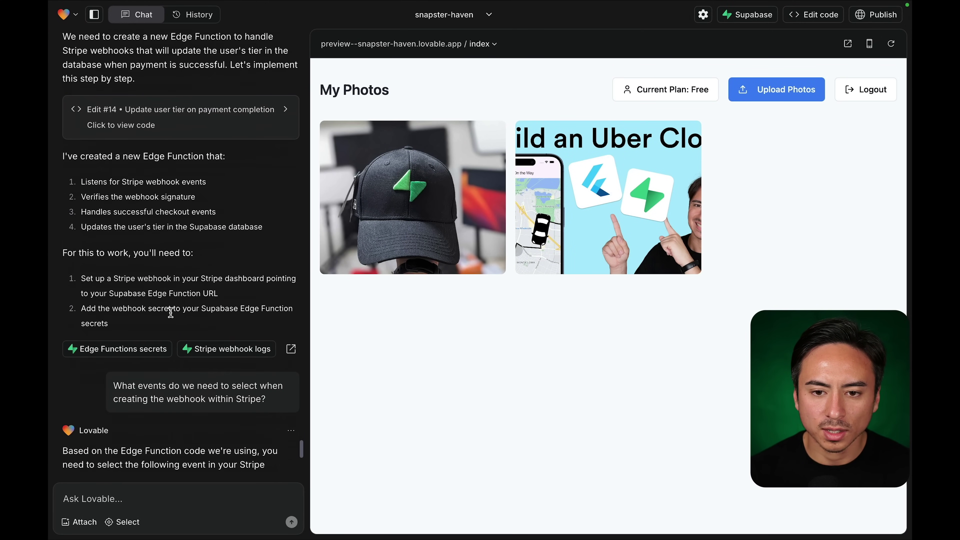
scroll(170, 313, down, 4)
scroll(170, 313, up, 10)
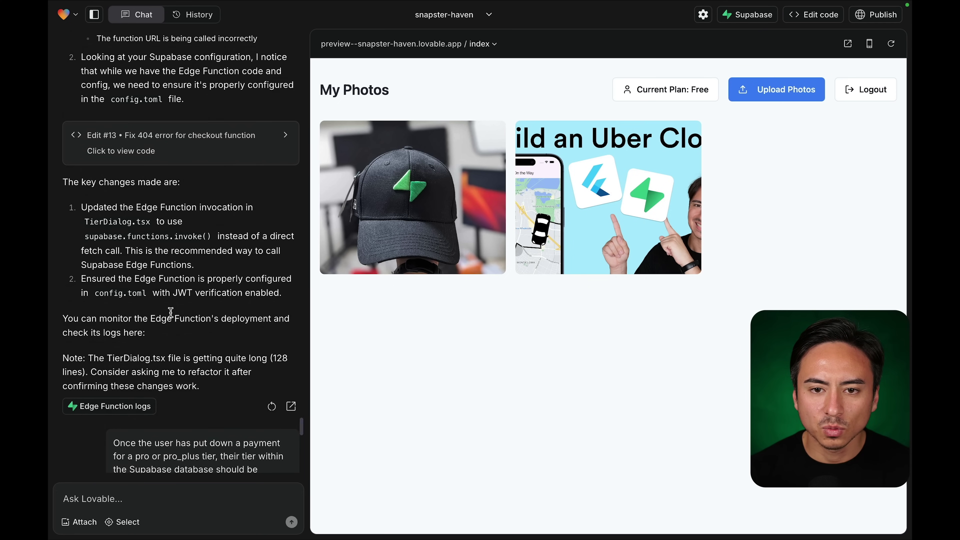
scroll(171, 312, up, 5)
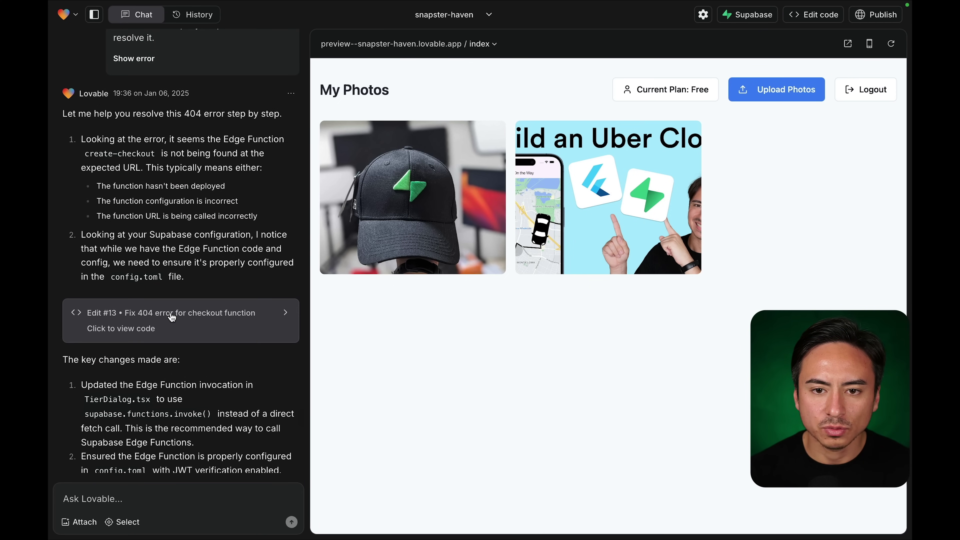
scroll(187, 242, up, 14)
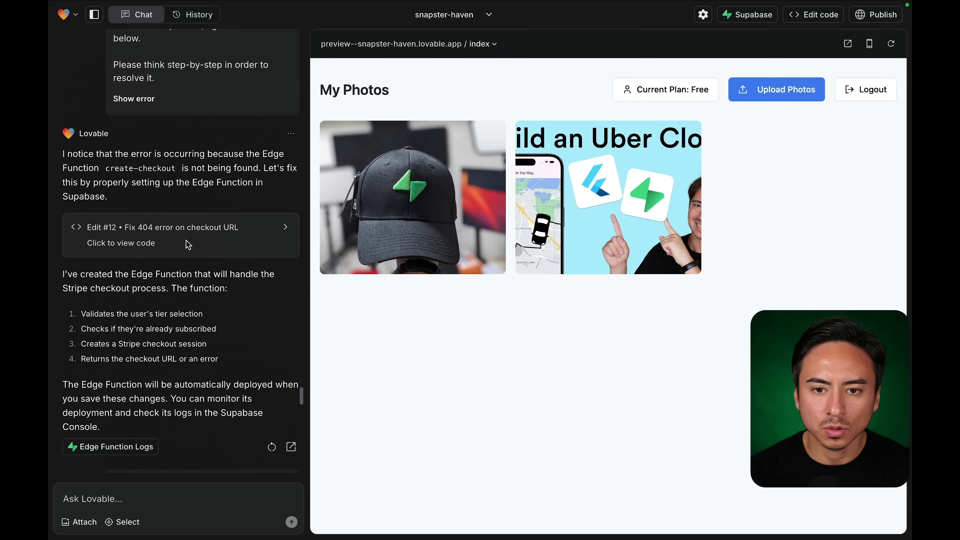
scroll(187, 242, up, 10)
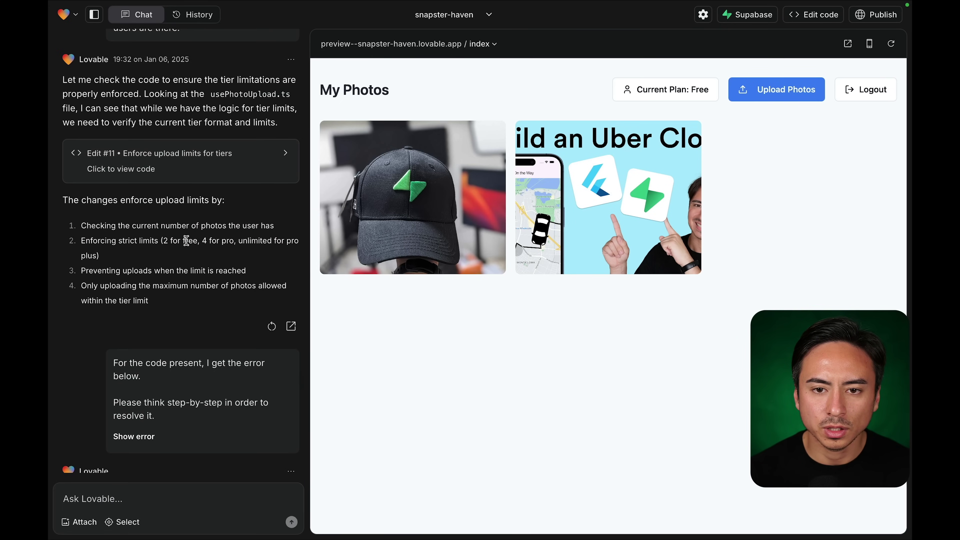
scroll(186, 241, down, 20)
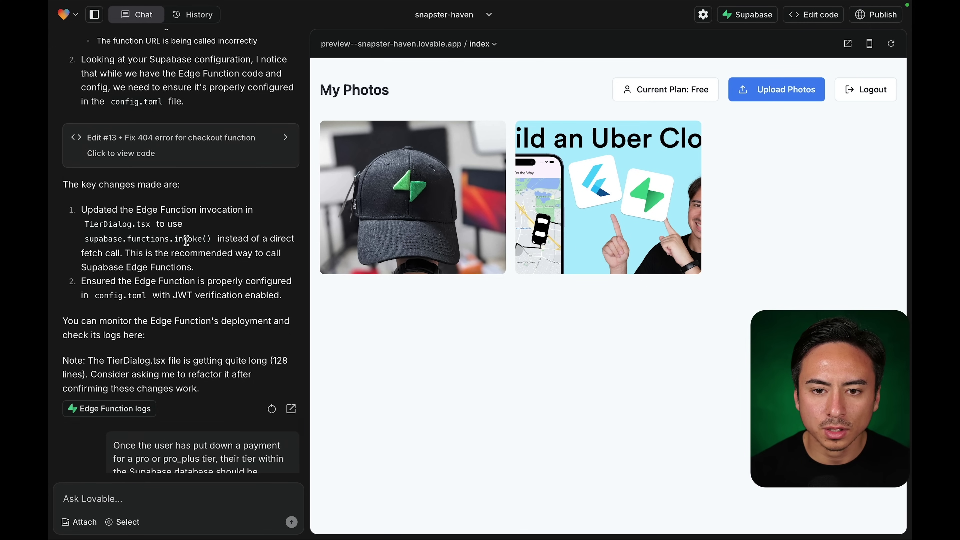
scroll(186, 240, down, 10)
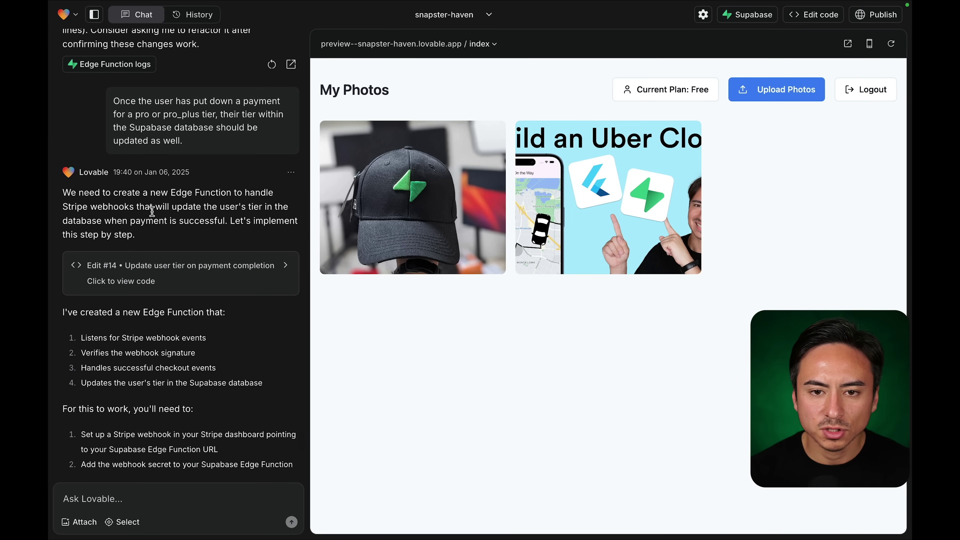
scroll(151, 238, down, 3)
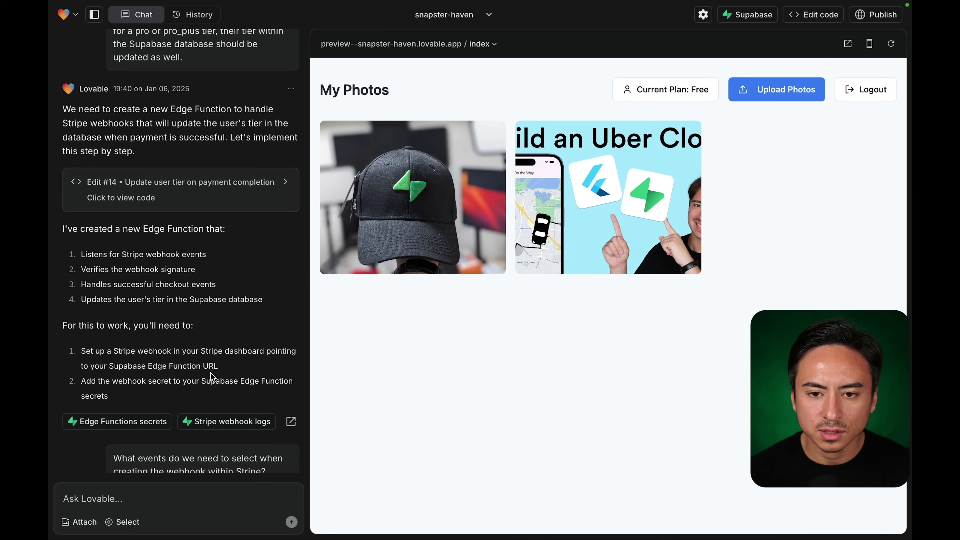
scroll(168, 370, down, 1)
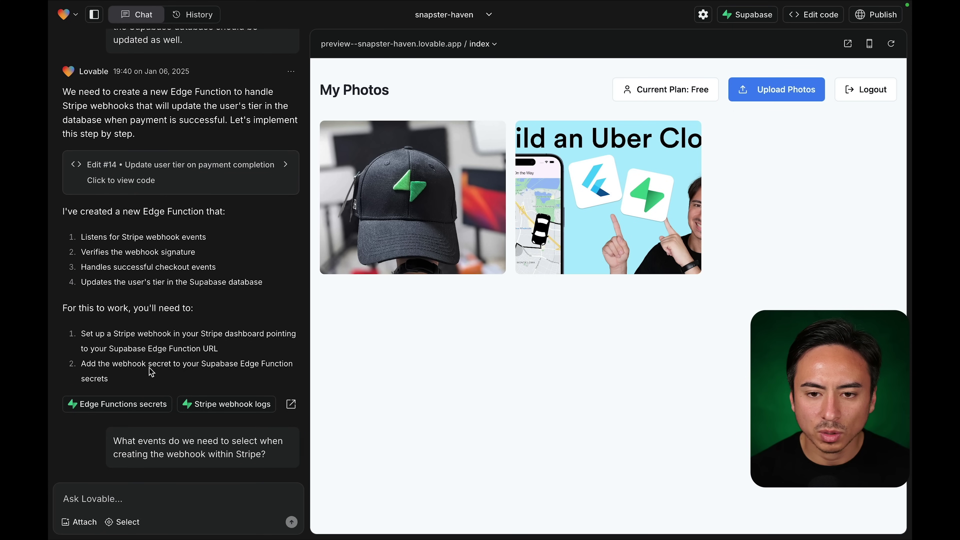
scroll(156, 369, down, 2)
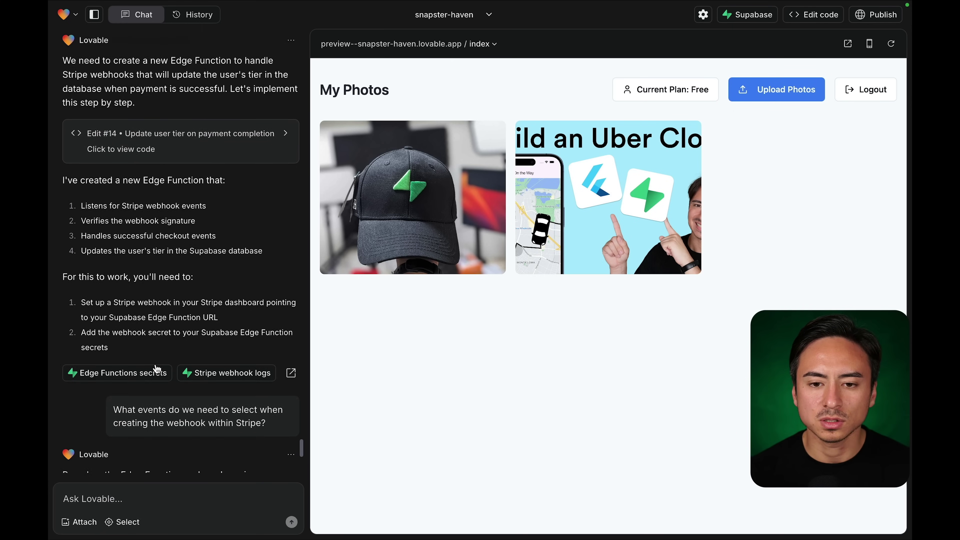
scroll(156, 369, down, 20)
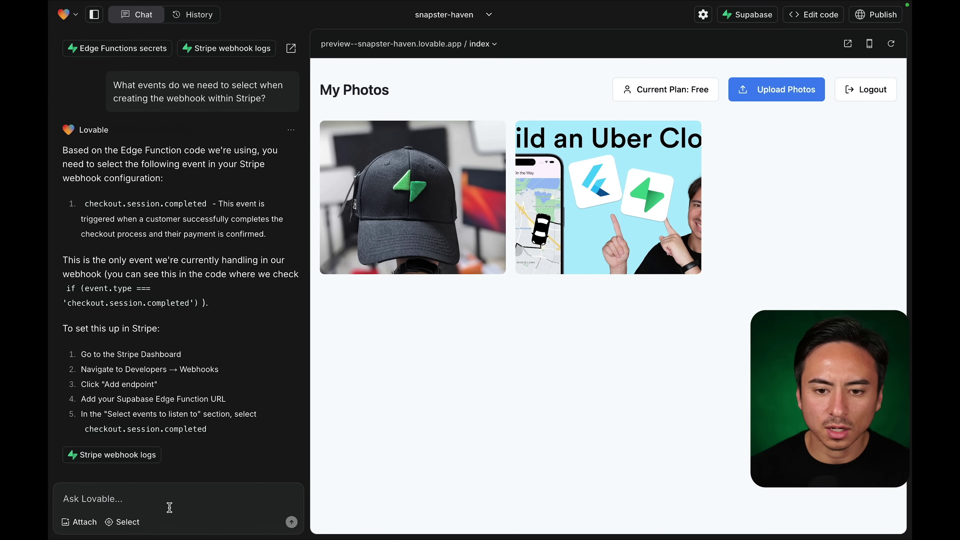
Ask Lovable what the webhook secret environment variable should be called in Supabase edge functions.
click(170, 499)
text(a)
key(BackSpace)
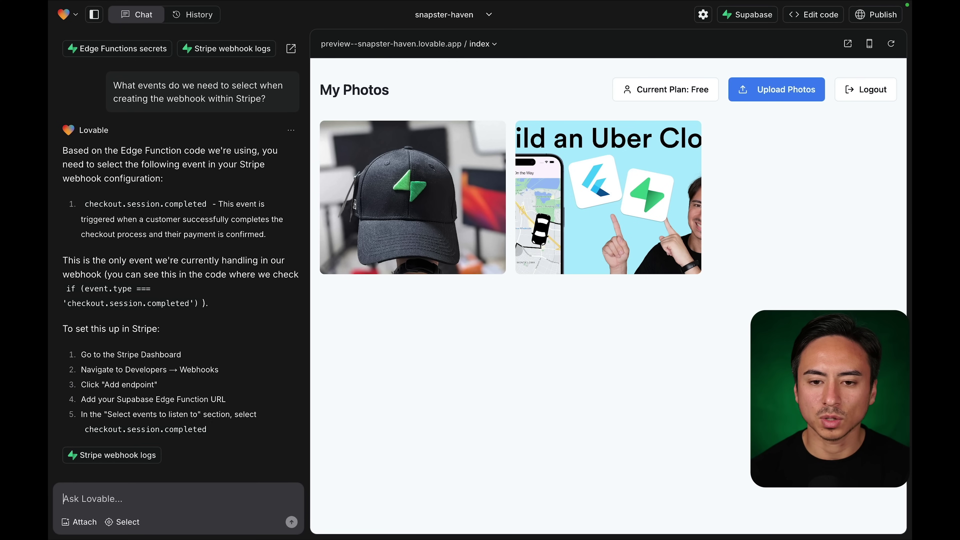
text(W)
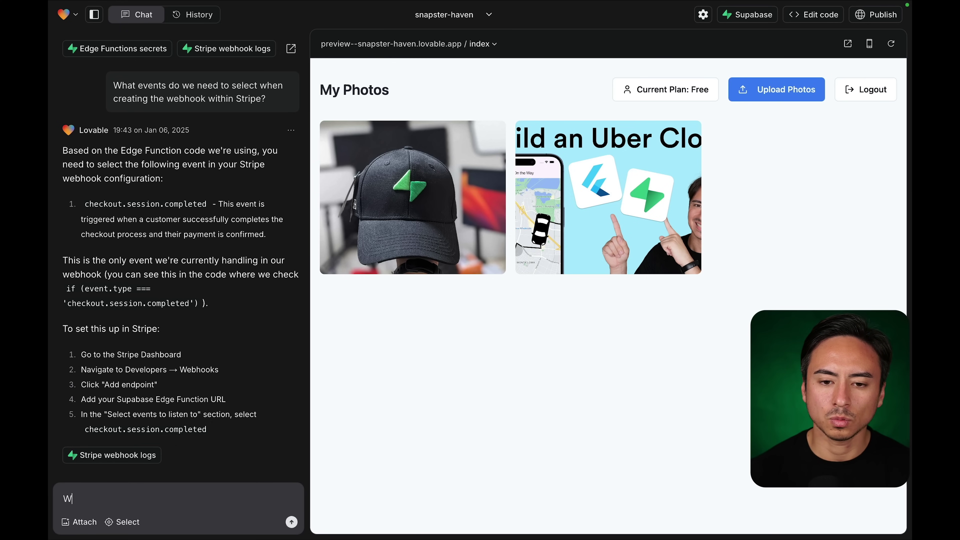
text(hat should the)
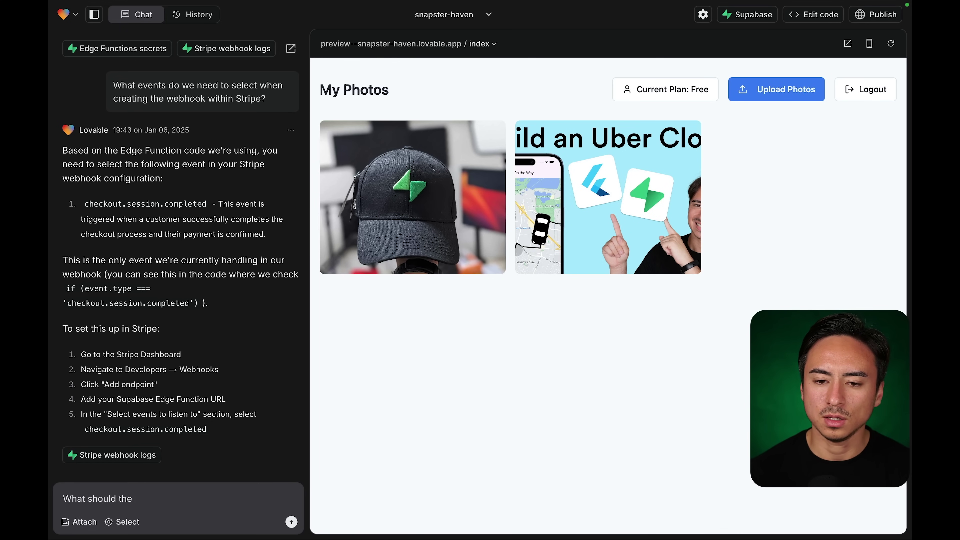
text( webhook secret be called)
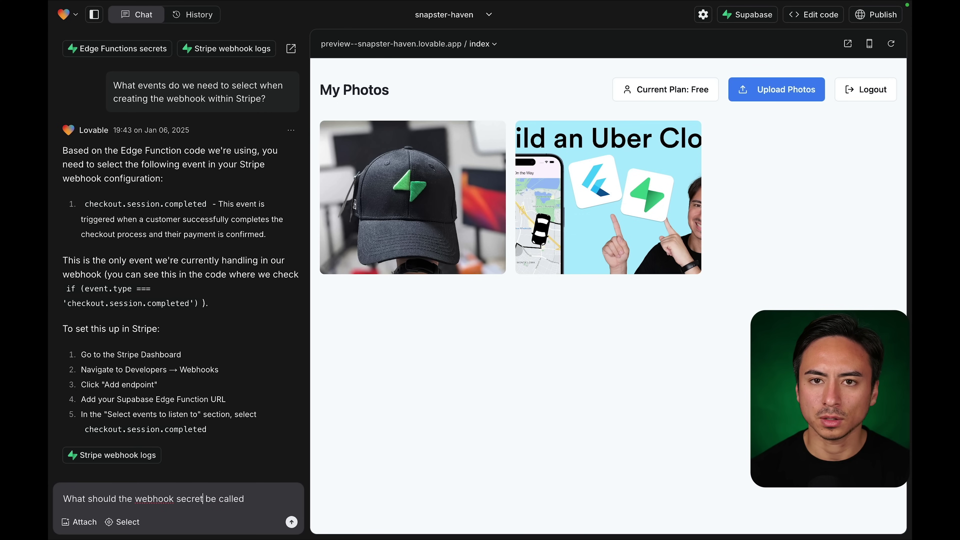
text(e )
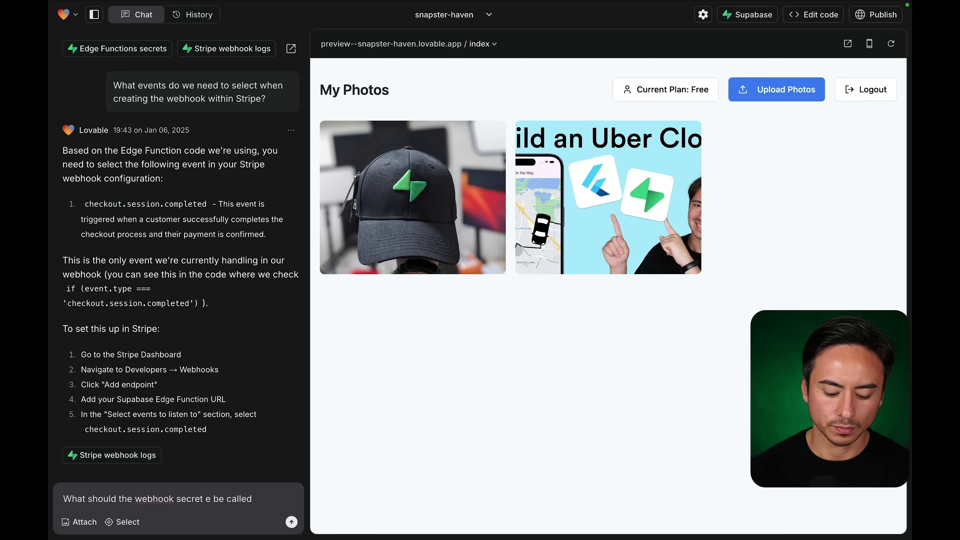
text(nvironment va)
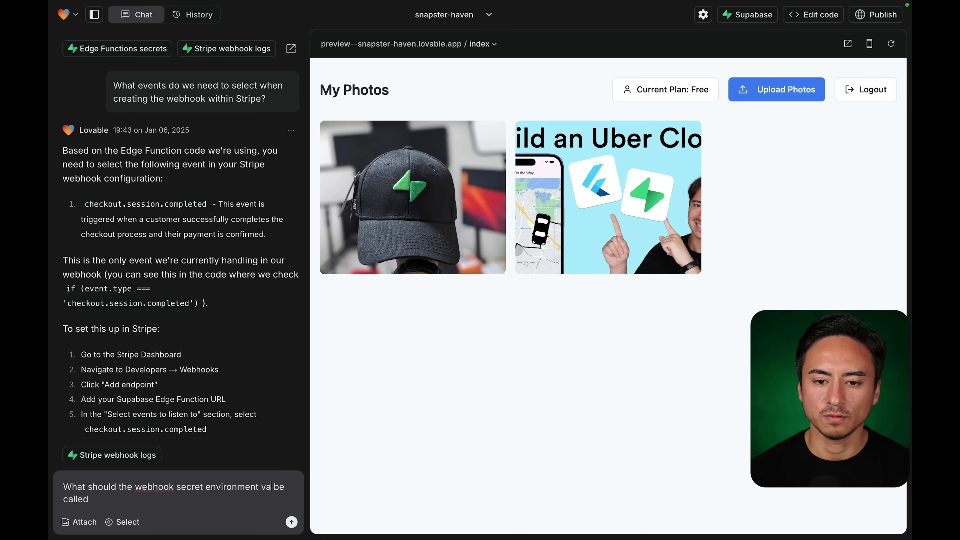
text(riable)
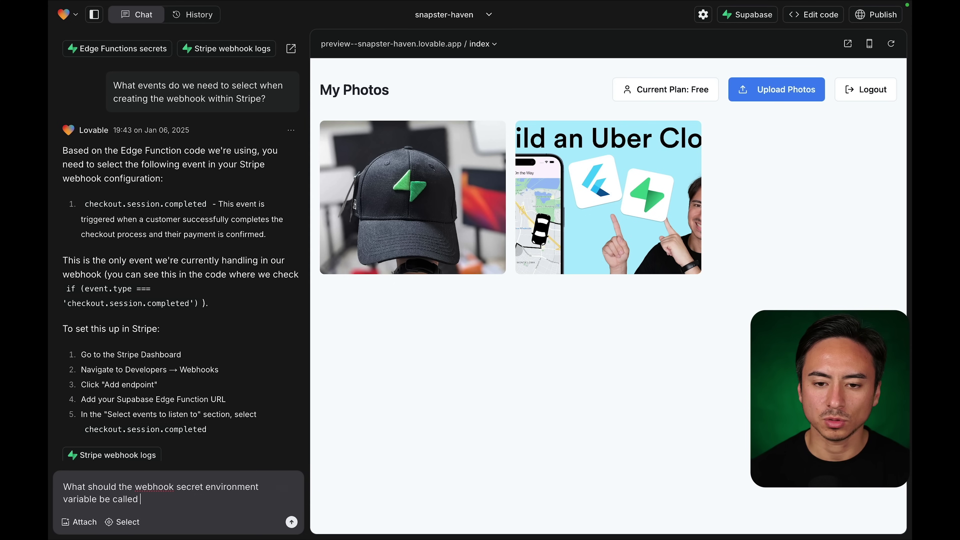
text( be called withi)
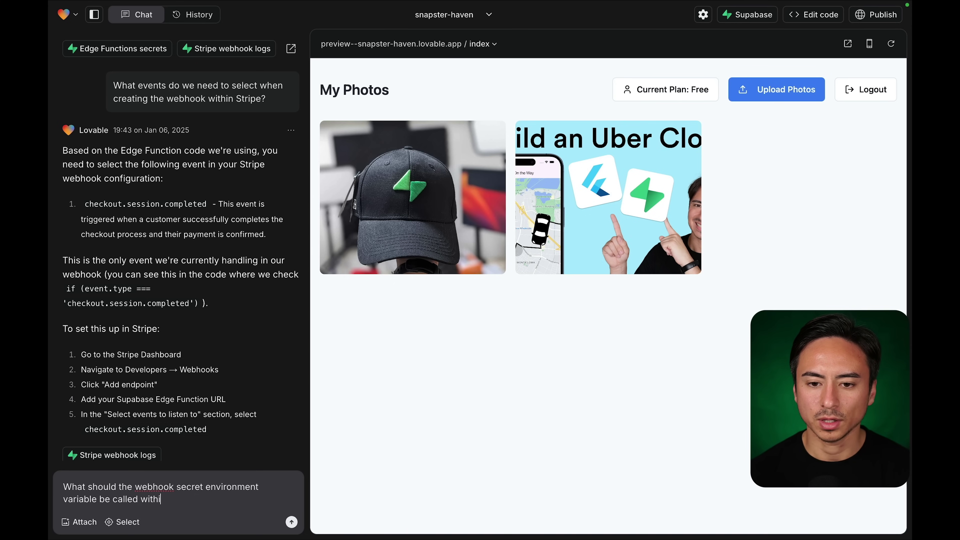
text(n Supabase e)
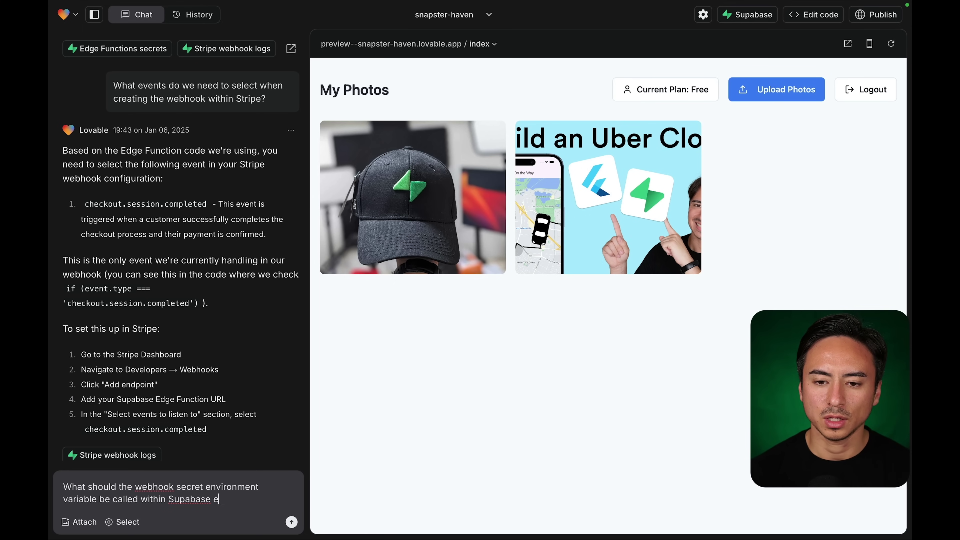
text(dge functions?)
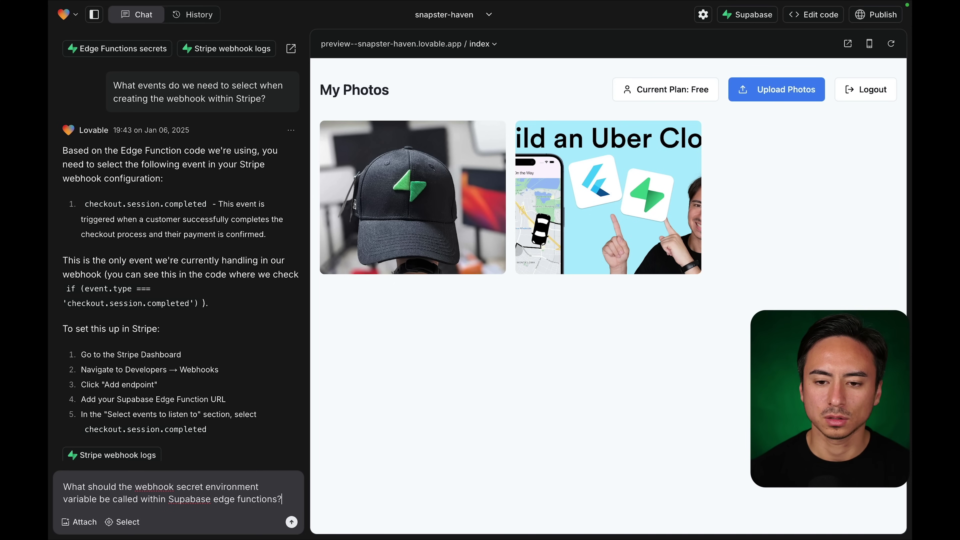
key(Return)
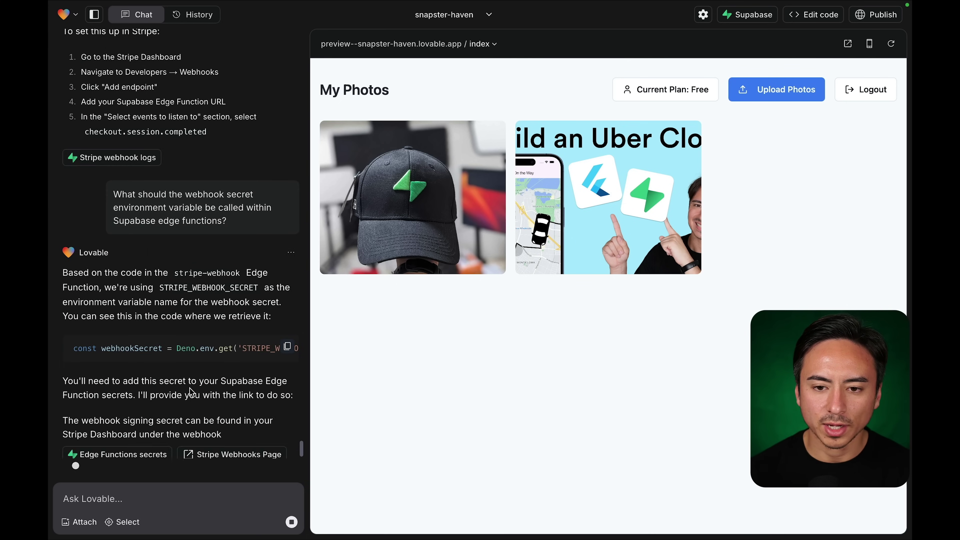
Copy the STRIPE_WEBHOOK_SECRET name from the assistant's code reply.
scroll(199, 321, right, 2)
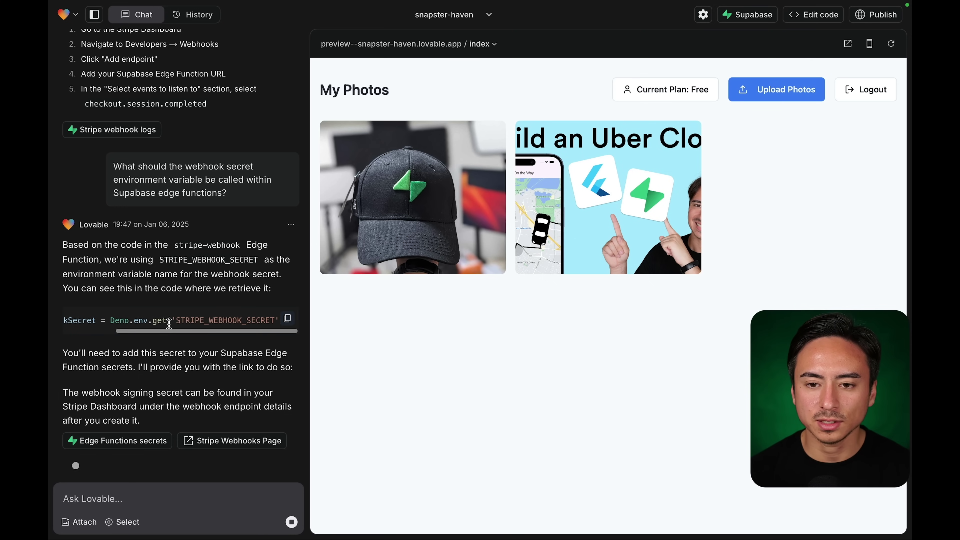
click(201, 320)
click(207, 346)
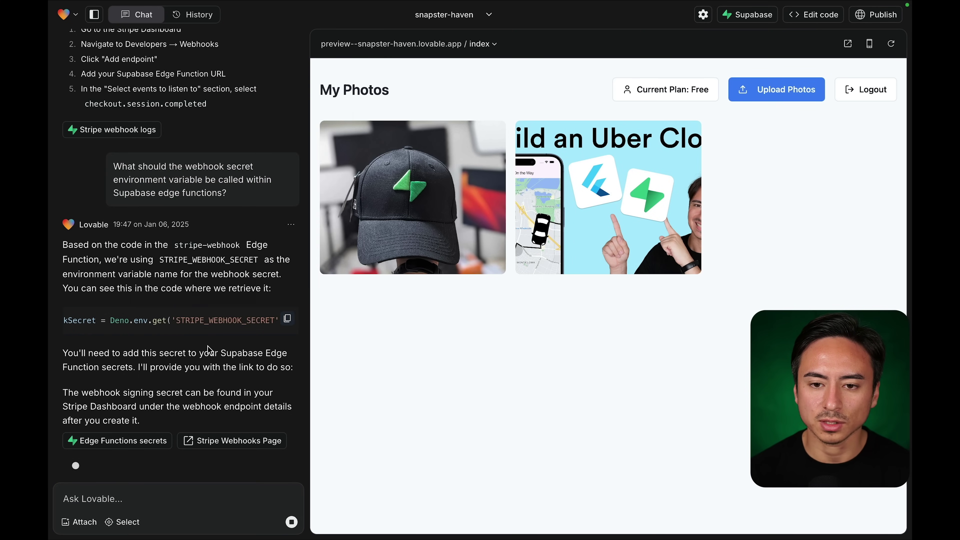
triple_click(221, 323)
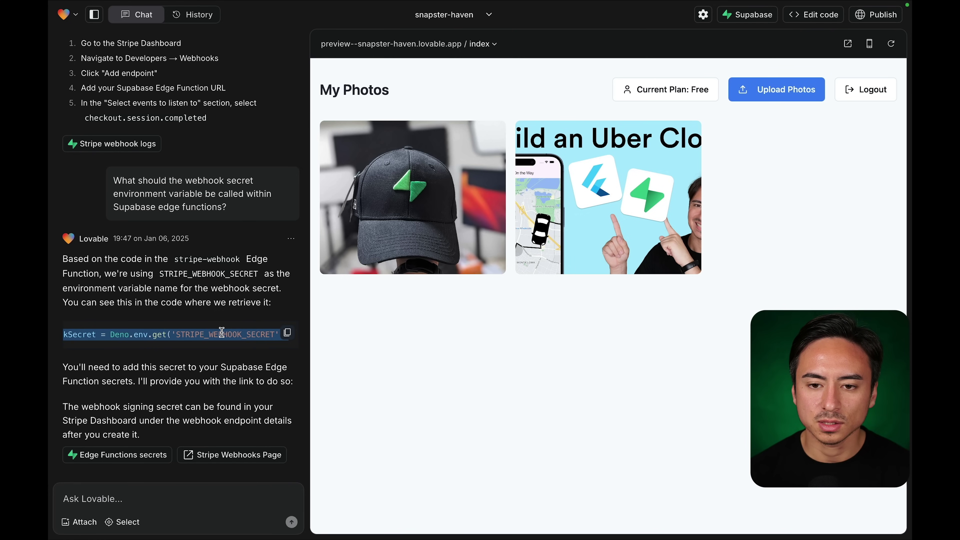
double_click(222, 333)
key(super+c)
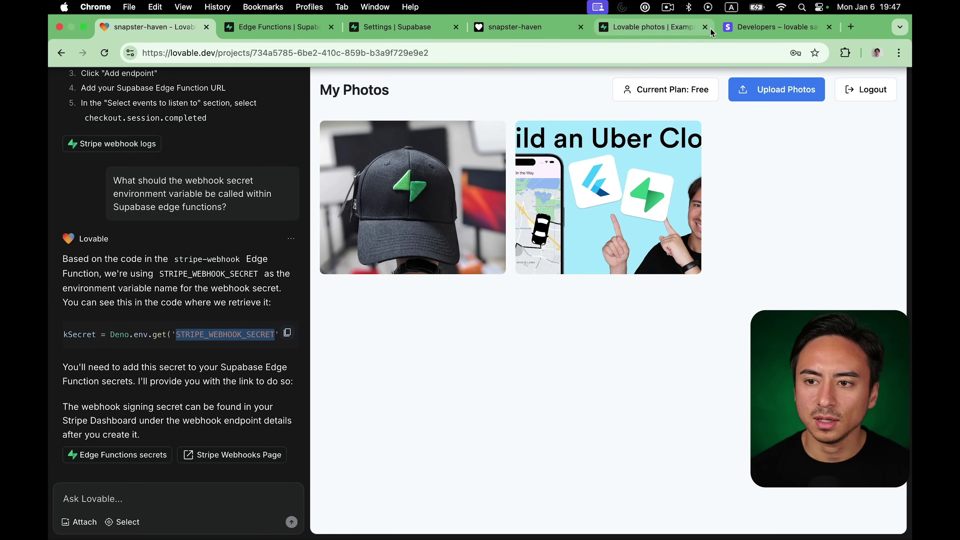
click(744, 28)
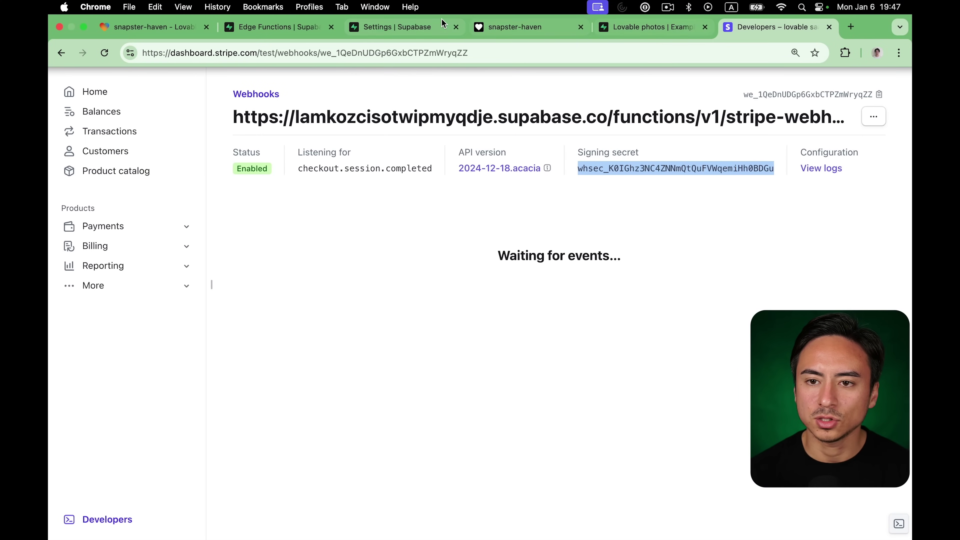
Create the Supabase edge function secret named STRIPE_WEBHOOK_SECRET.
click(414, 20)
click(416, 245)
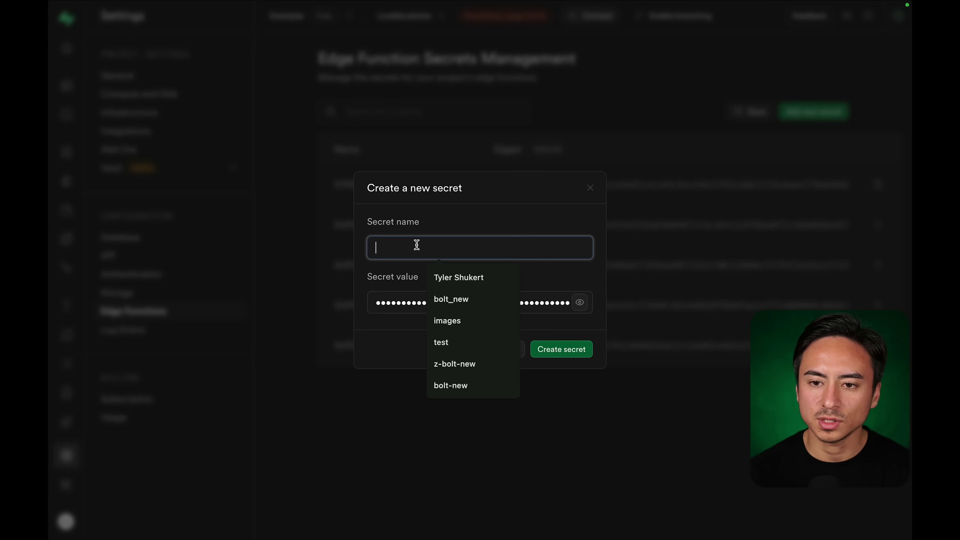
key(super+v)
click(546, 348)
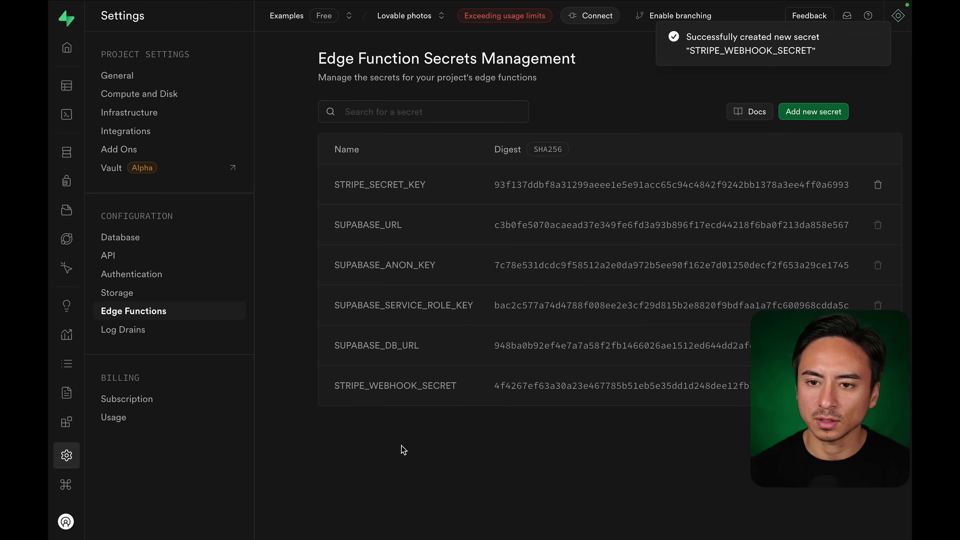
mouse_move(309, 29)
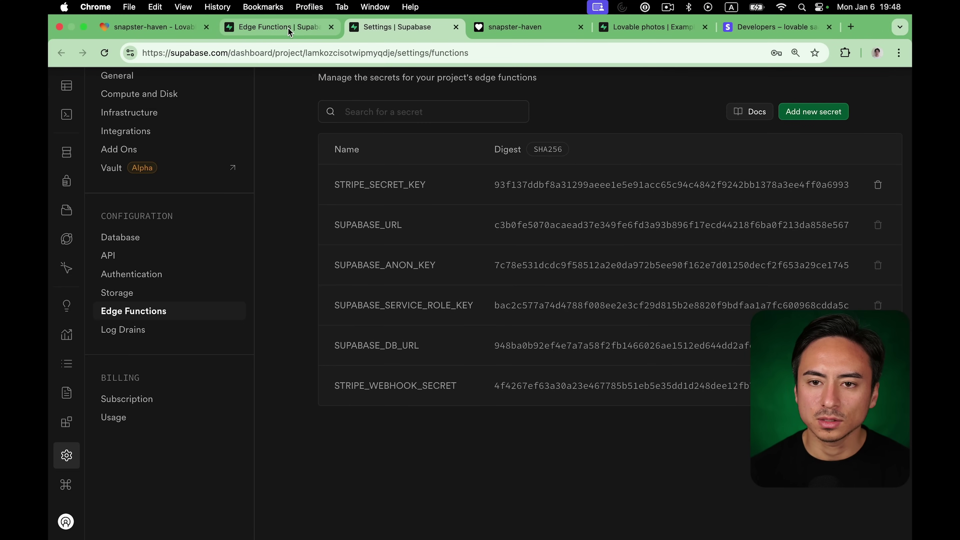
Bring up the published snapster-haven app's My Photos page, still on the Free plan.
click(277, 34)
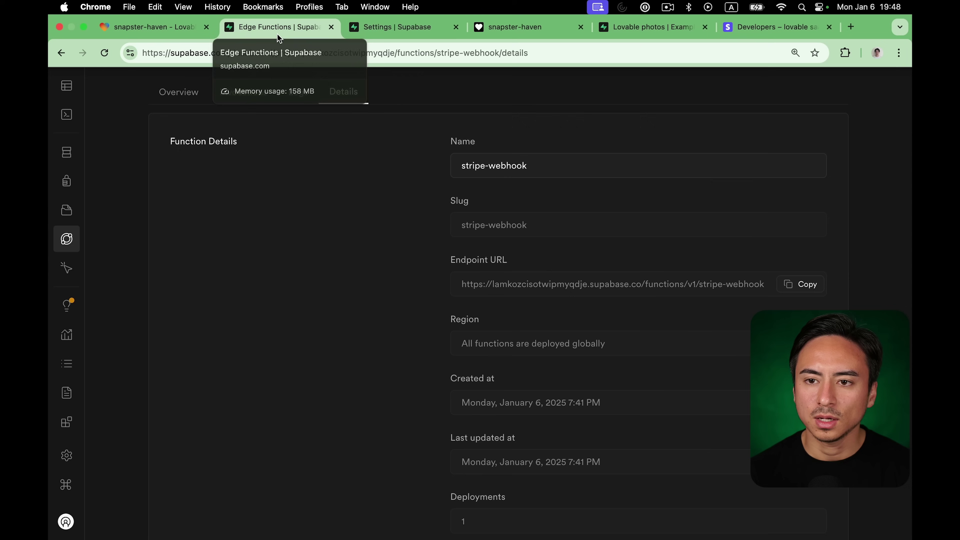
click(169, 28)
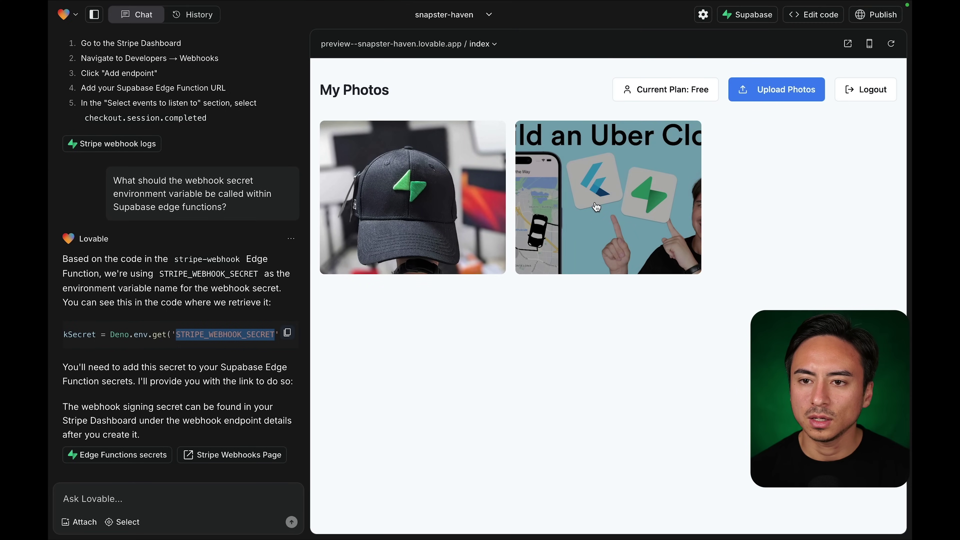
mouse_move(657, 7)
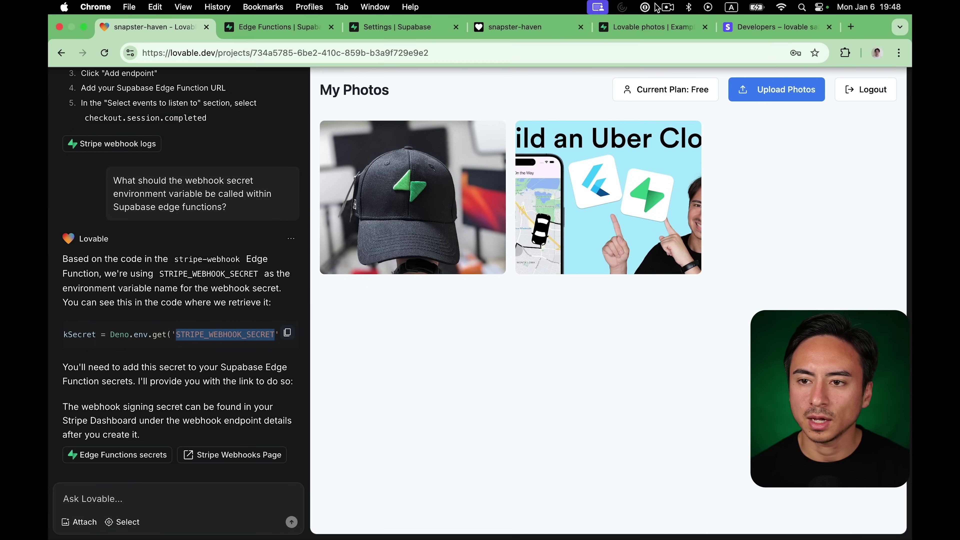
click(659, 27)
click(538, 28)
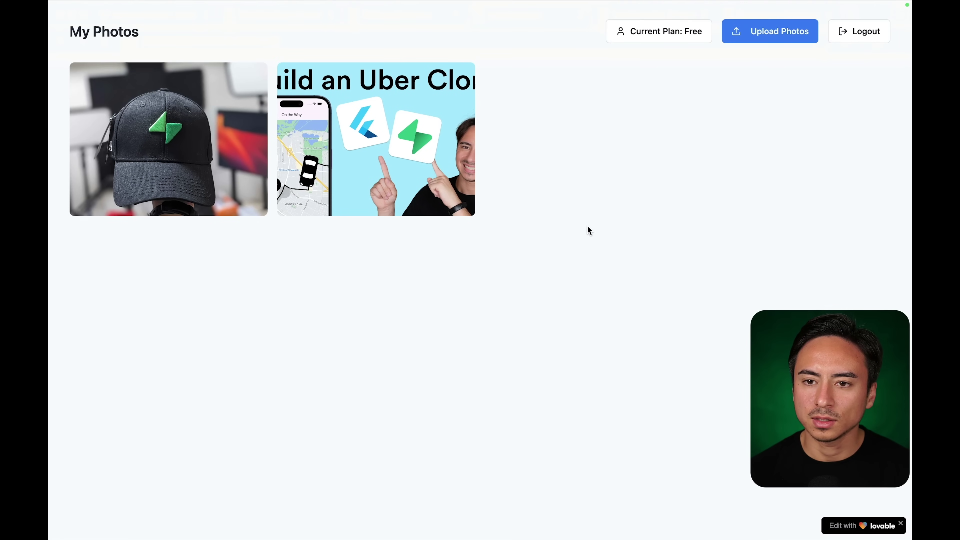
mouse_move(507, 5)
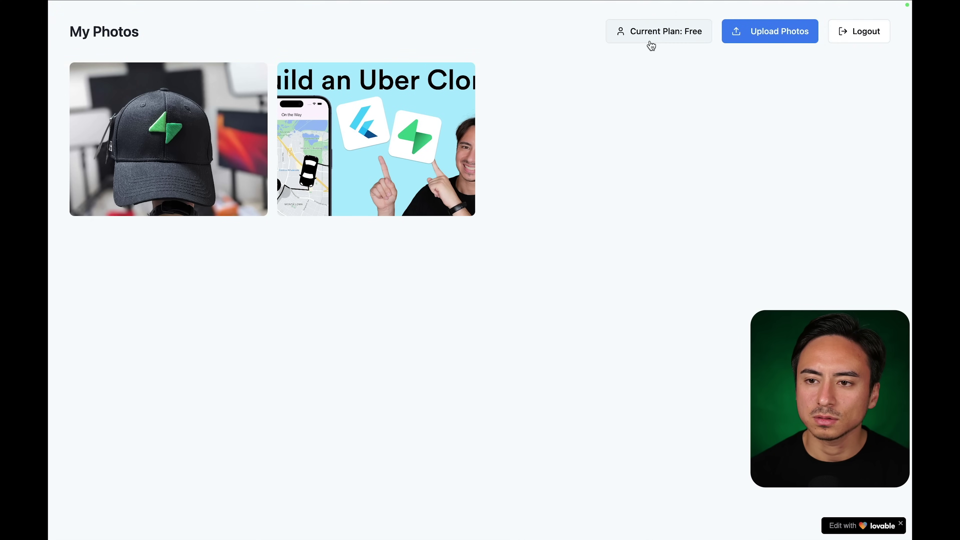
Pick the Pro Plus plan to open the $50.00/month Stripe test checkout.
click(649, 38)
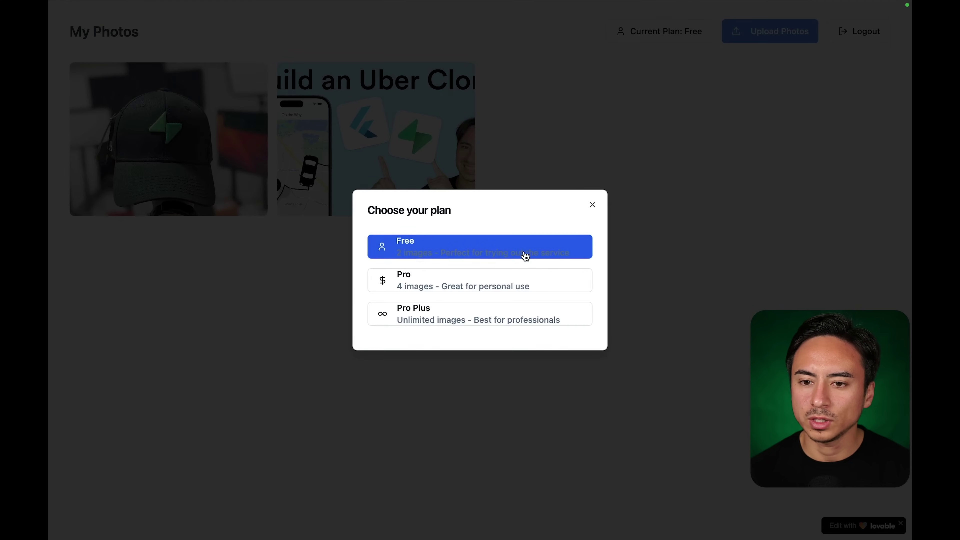
click(450, 321)
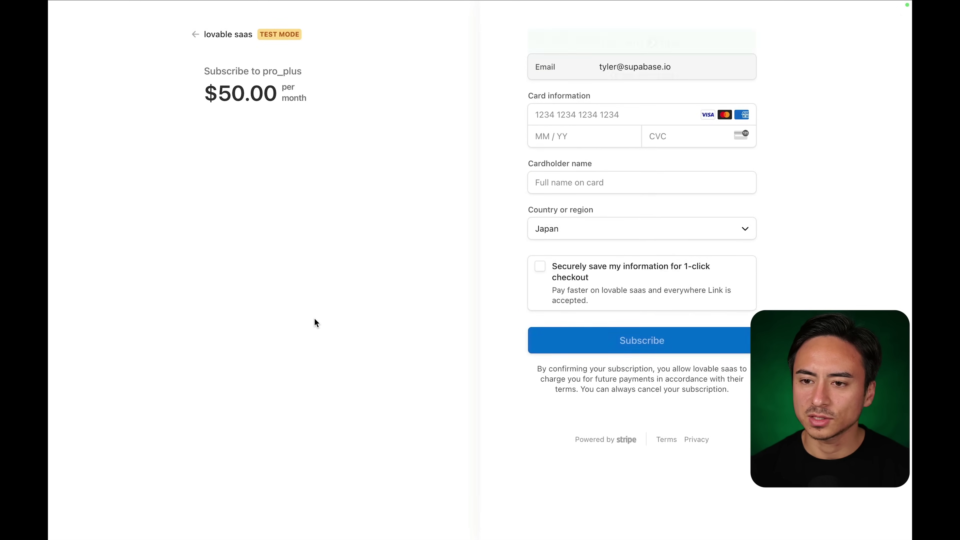
Fill in the 4242 test card number, expiry date and security code.
click(563, 154)
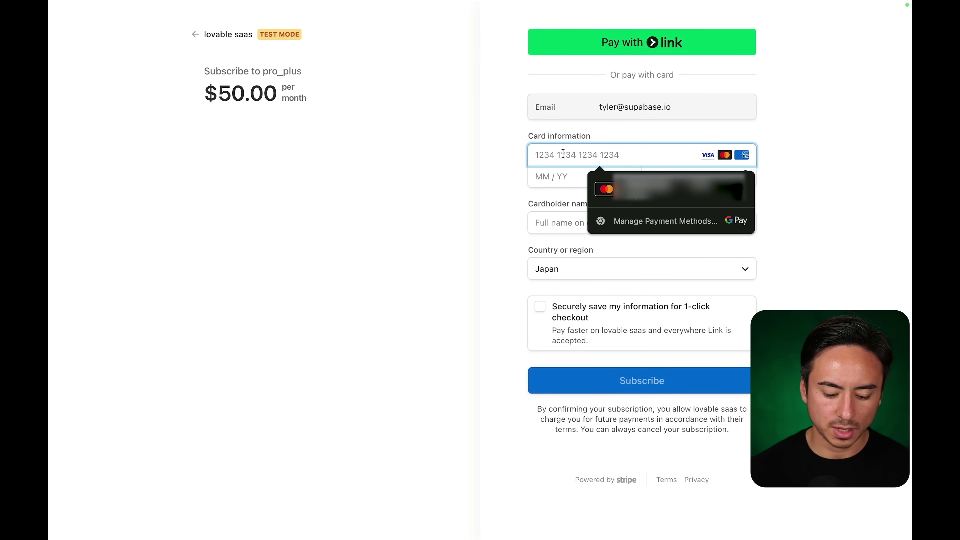
text(4242 4242 4242 4242)
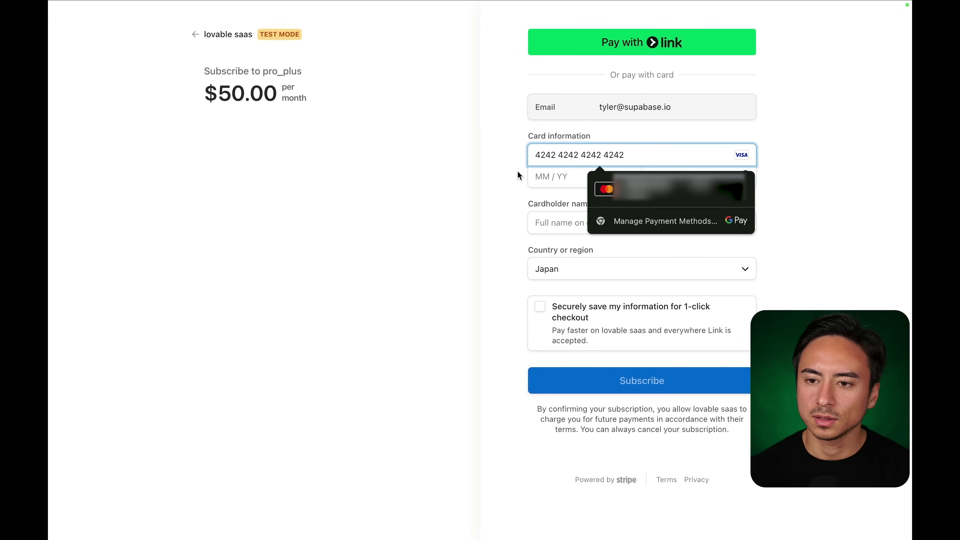
click(559, 177)
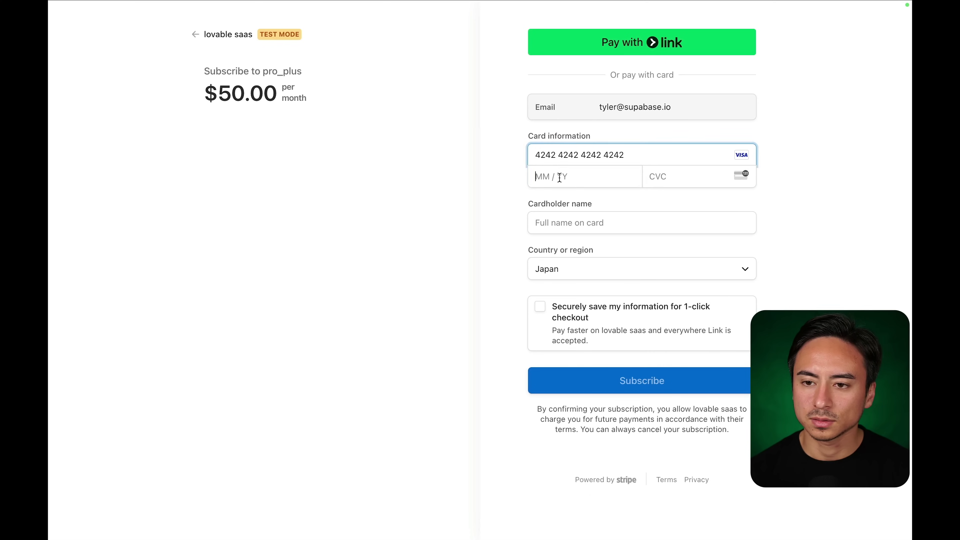
click(665, 177)
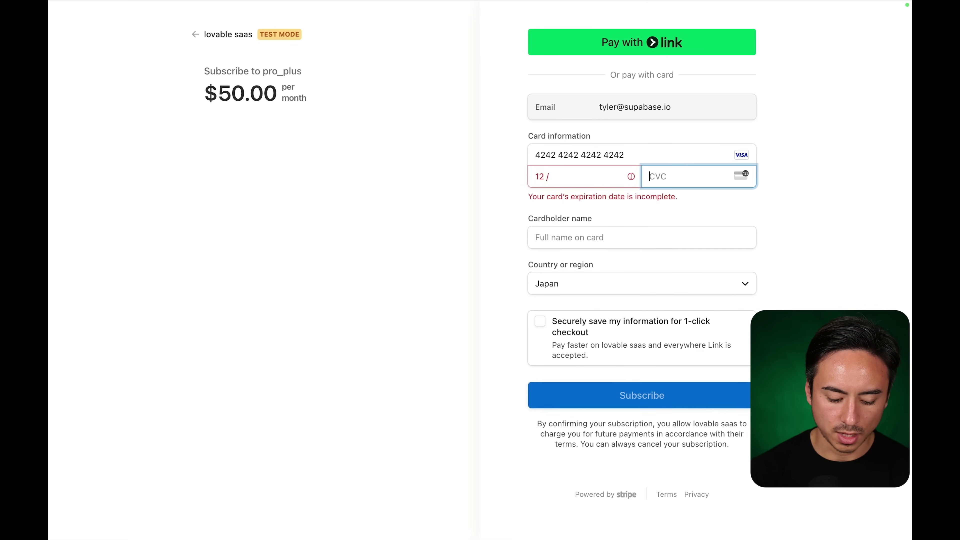
text(25)
click(588, 182)
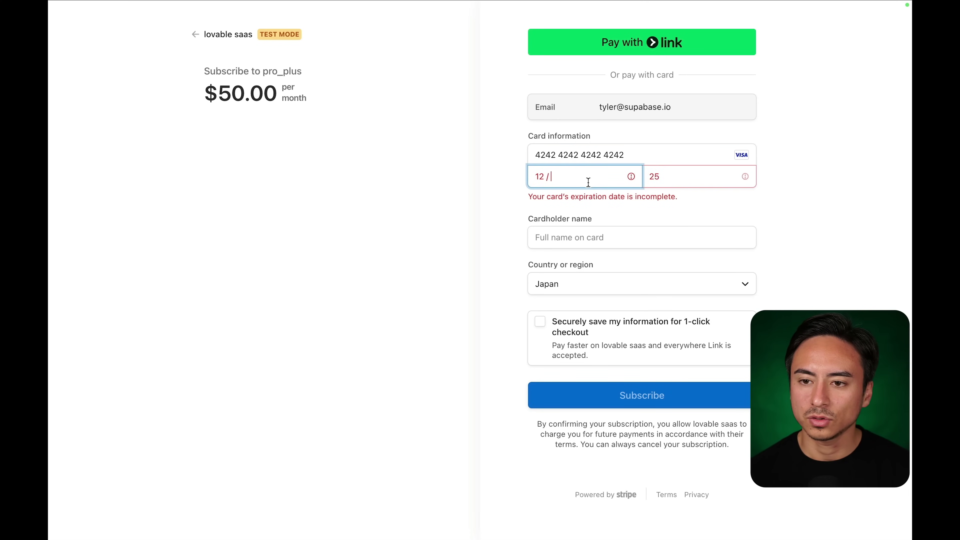
text(25)
click(684, 176)
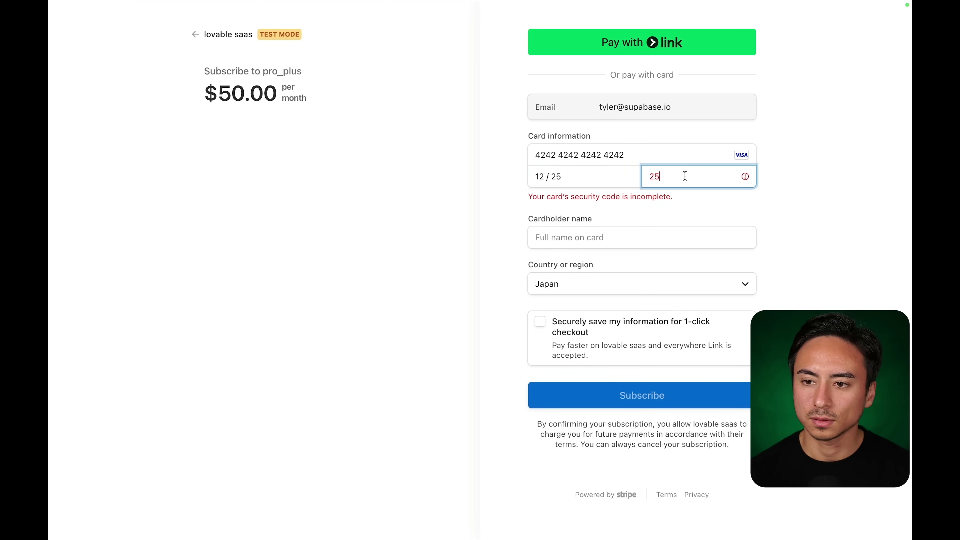
key(BackSpace)
key(BackSpace)
text(444)
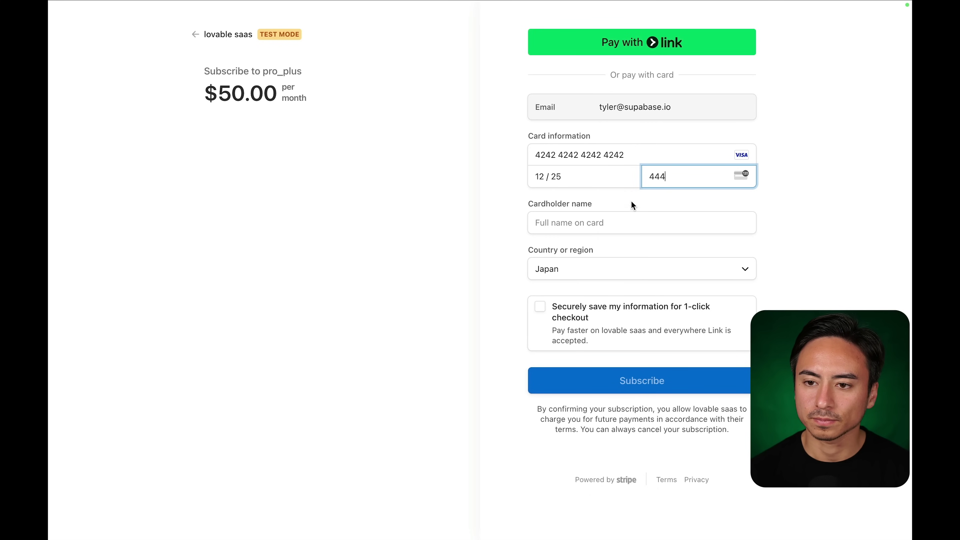
Enter the cardholder name and submit the pro_plus test subscription payment.
click(602, 222)
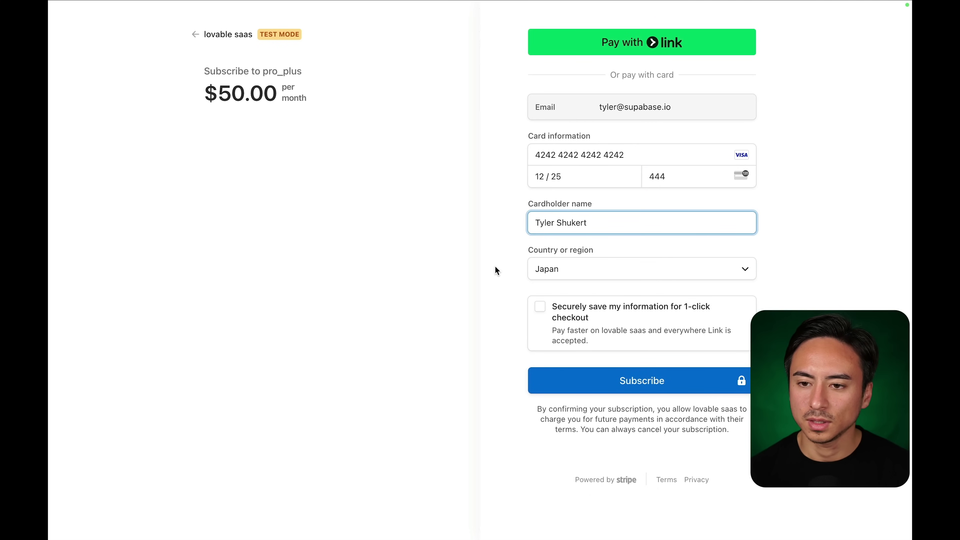
click(582, 374)
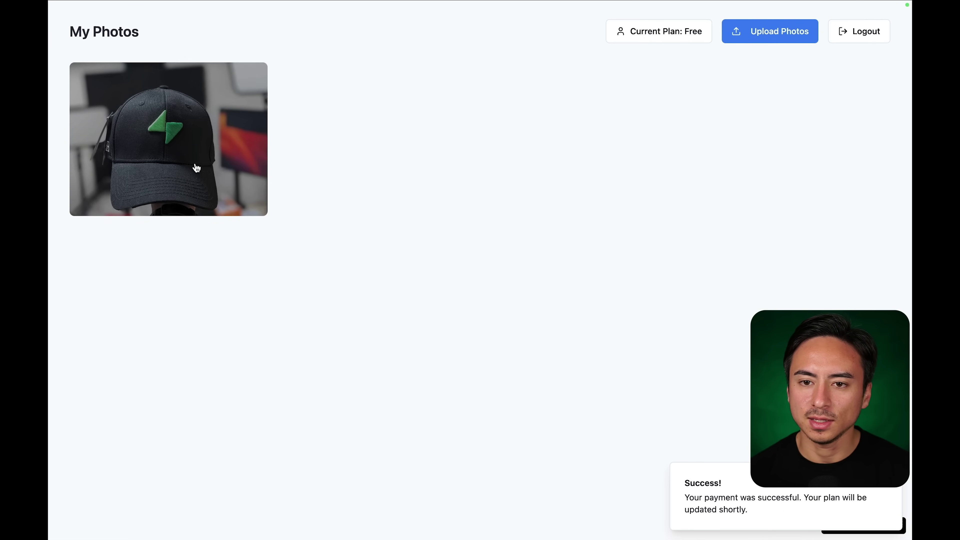
click(295, 26)
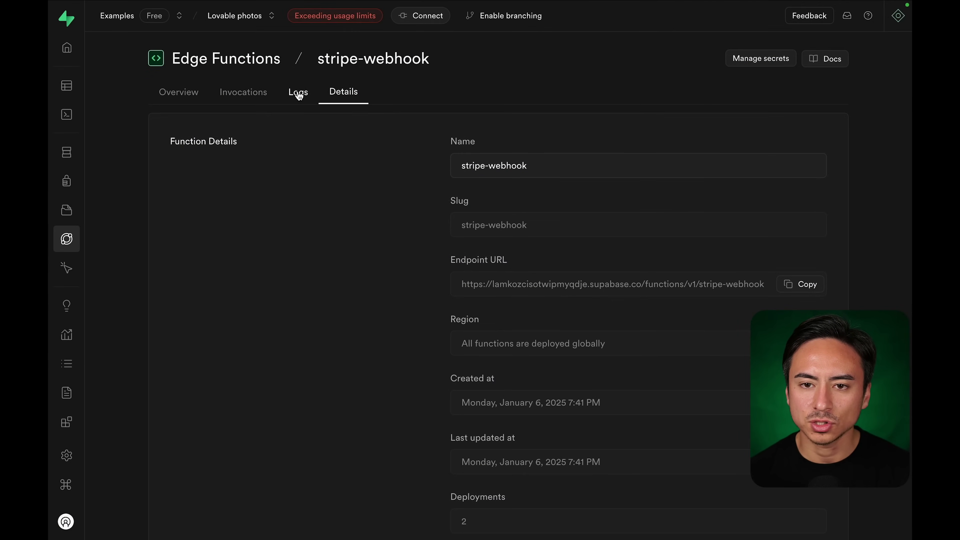
Open the stripe-webhook function's logs and refresh them repeatedly, still finding no results.
click(298, 95)
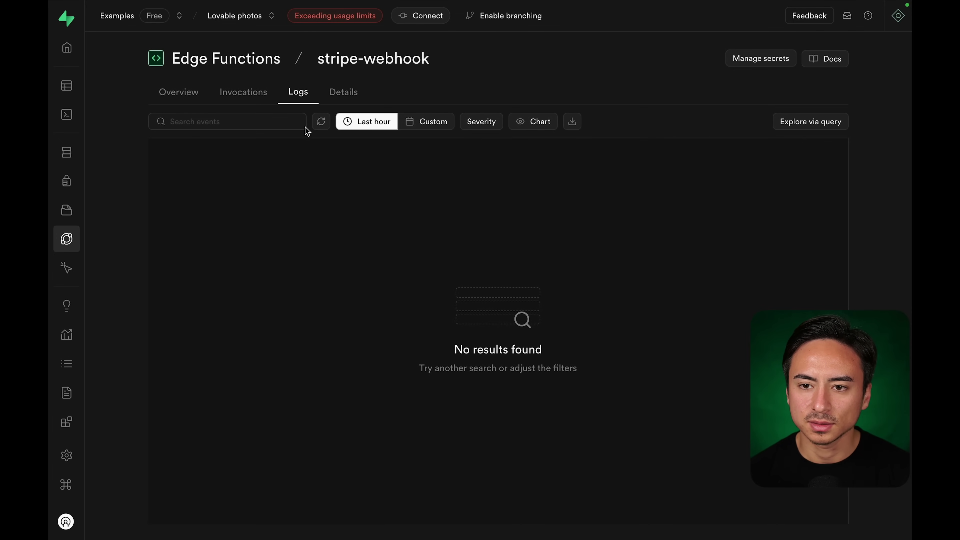
click(321, 121)
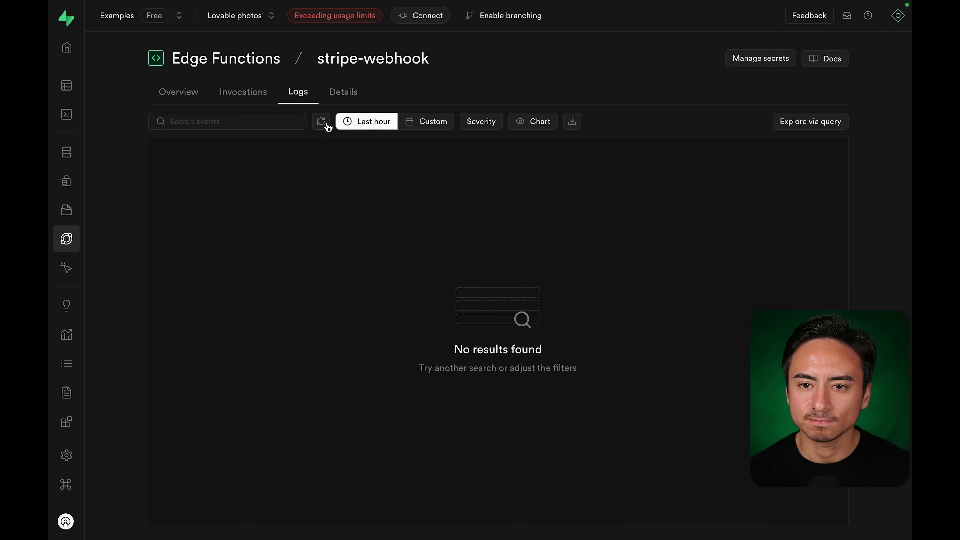
click(327, 122)
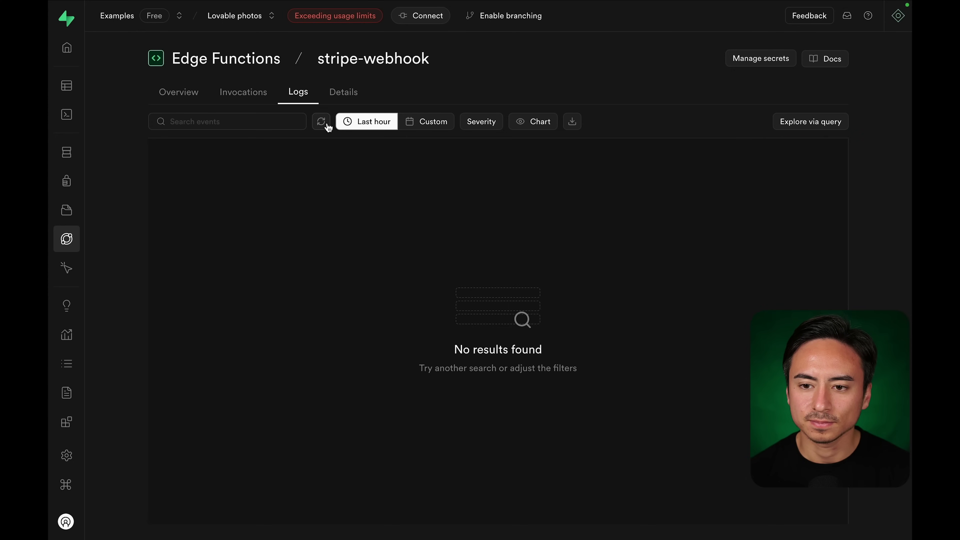
click(327, 122)
mouse_move(370, 3)
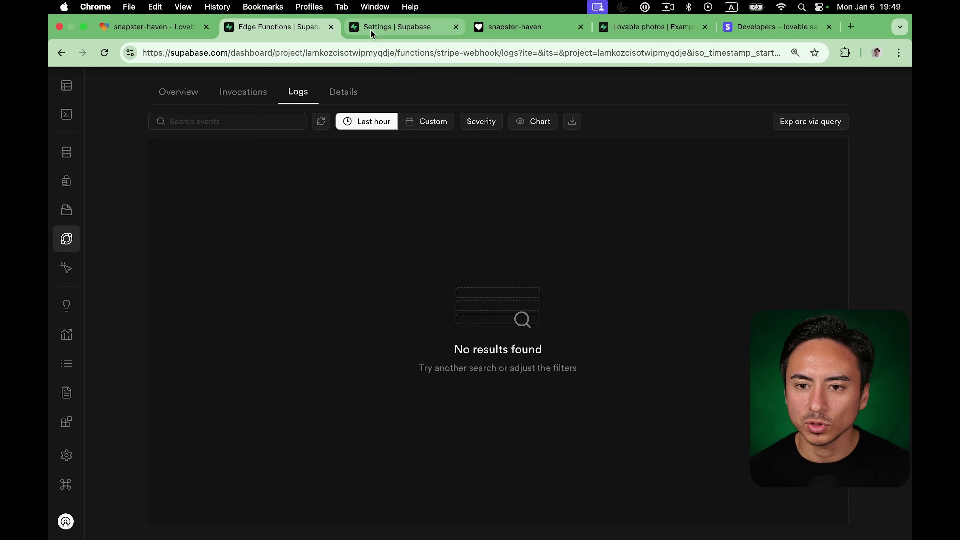
click(322, 122)
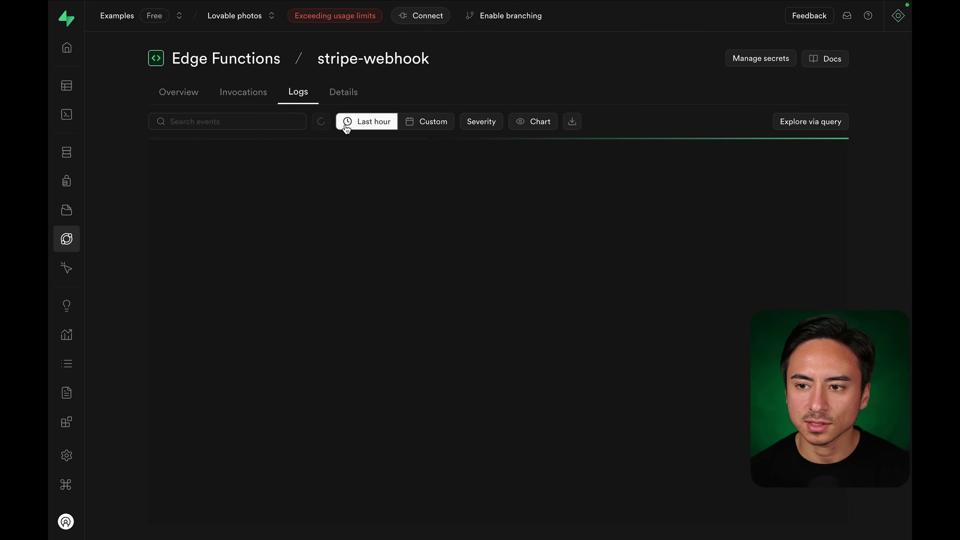
mouse_move(527, 4)
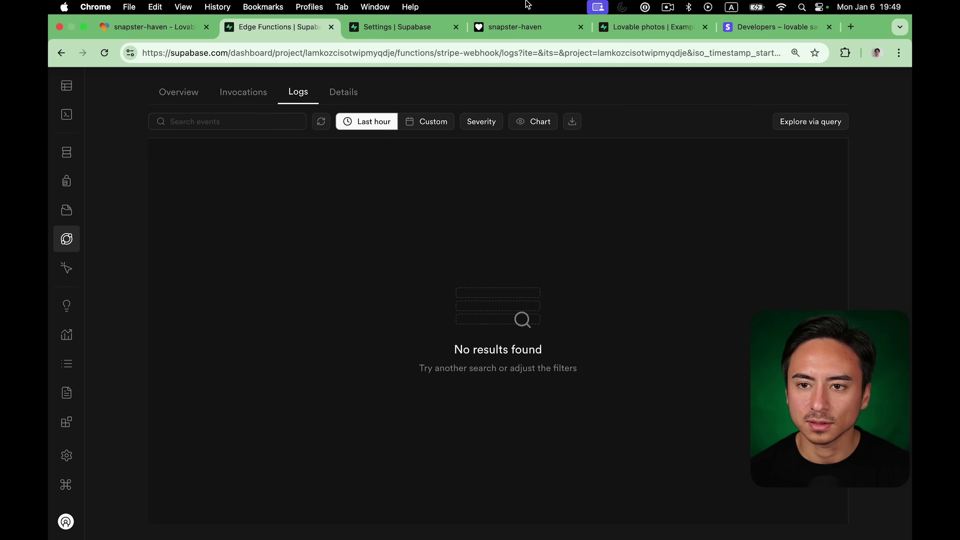
click(756, 20)
Reload the webhook page and inspect the failed deliveries' 401 Missing authorization header response.
click(367, 198)
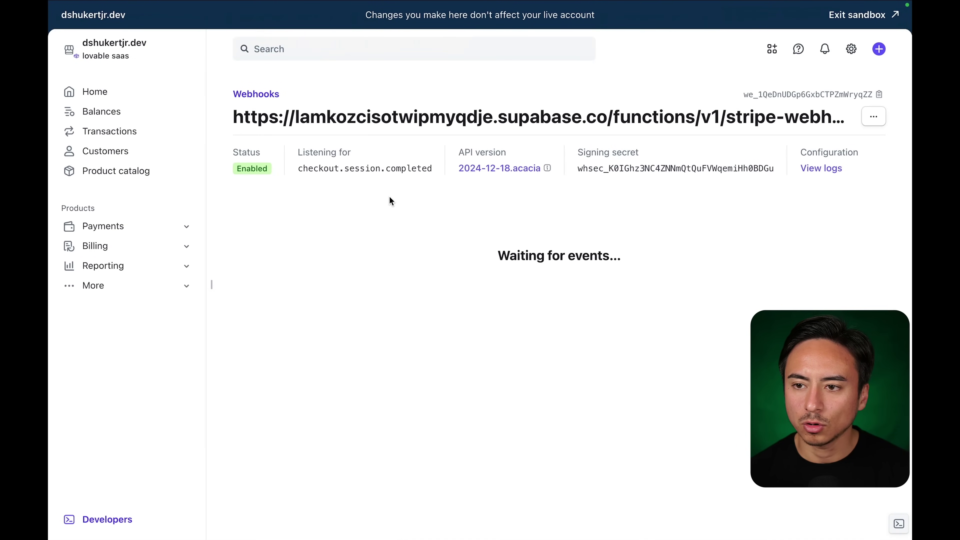
key(super+r)
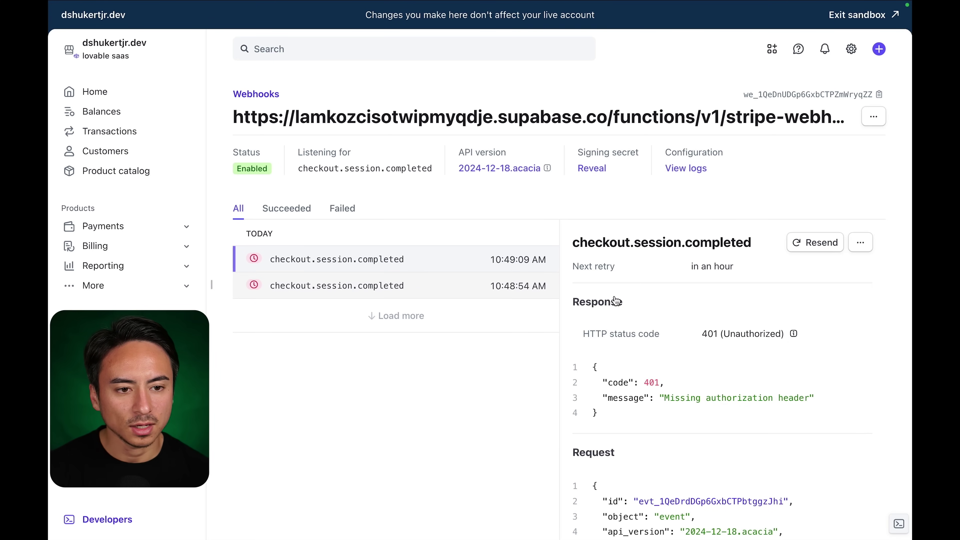
scroll(667, 320, down, 5)
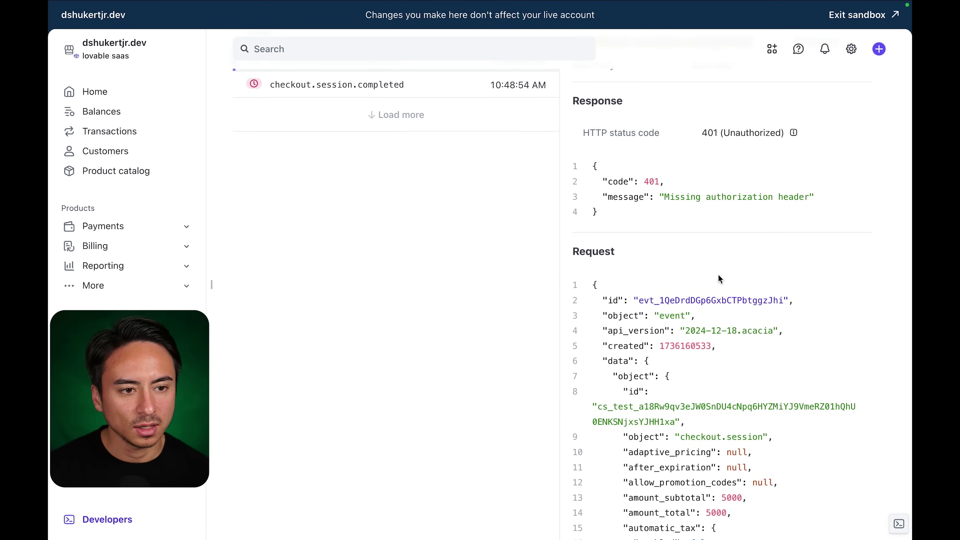
drag(665, 197, 816, 203)
scroll(759, 272, down, 20)
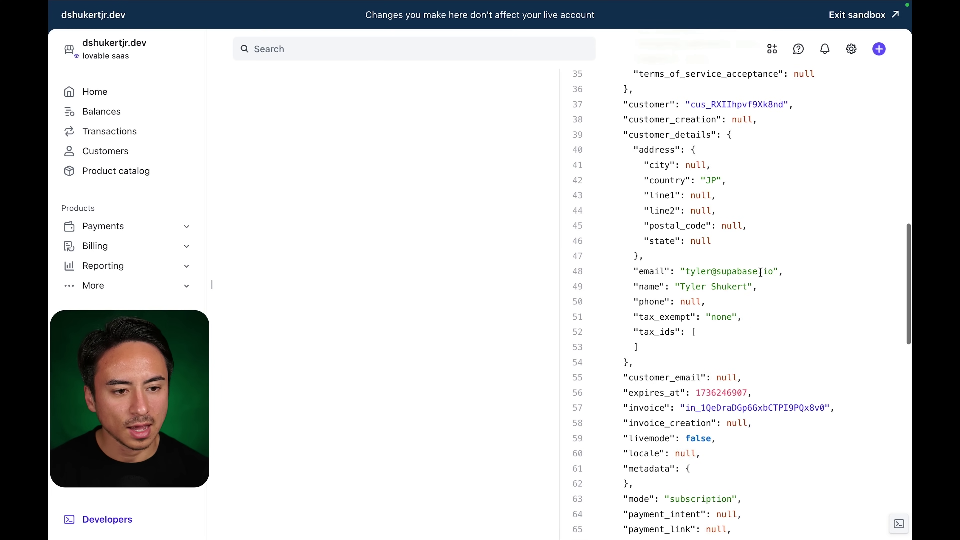
scroll(761, 273, up, 20)
scroll(760, 272, up, 10)
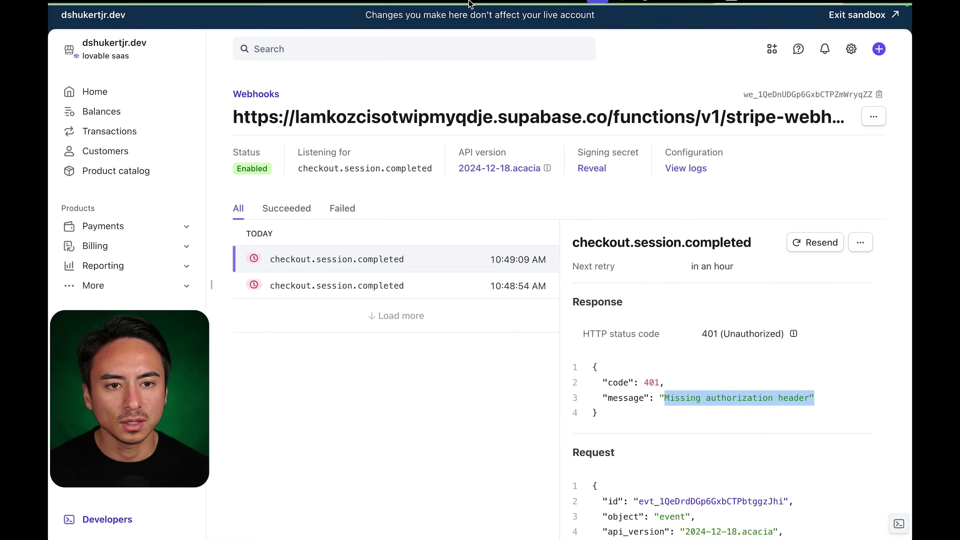
Select the full 401 Missing authorization header response JSON for copying.
click(153, 28)
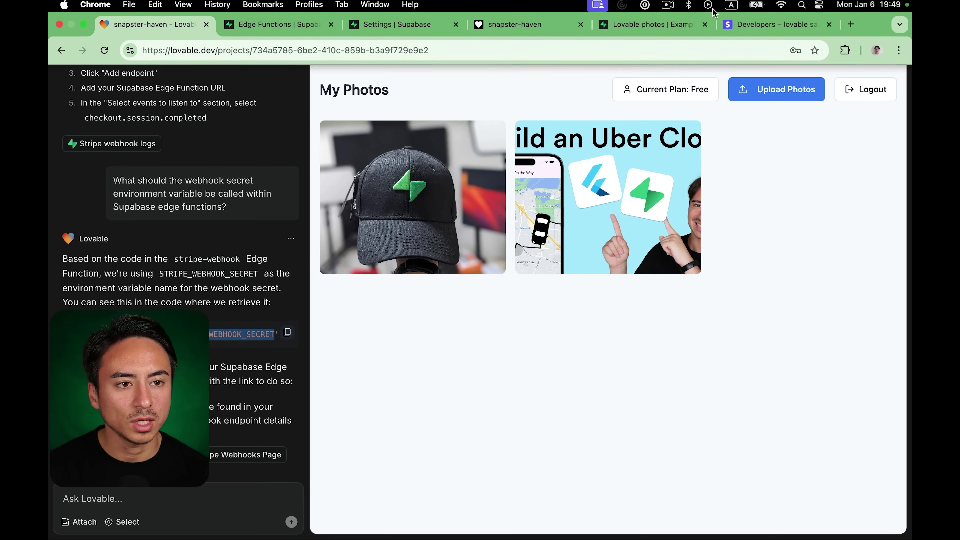
click(774, 27)
click(673, 400)
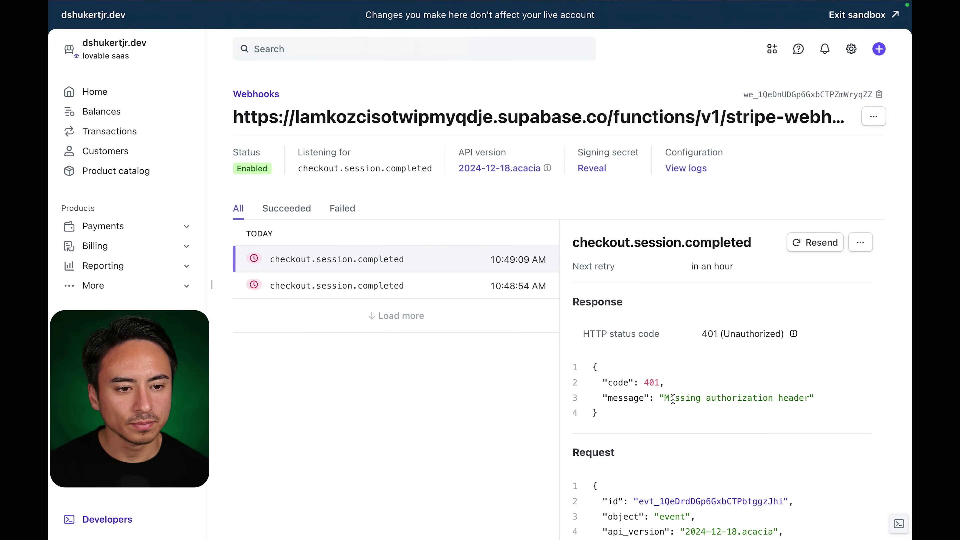
drag(665, 399, 811, 399)
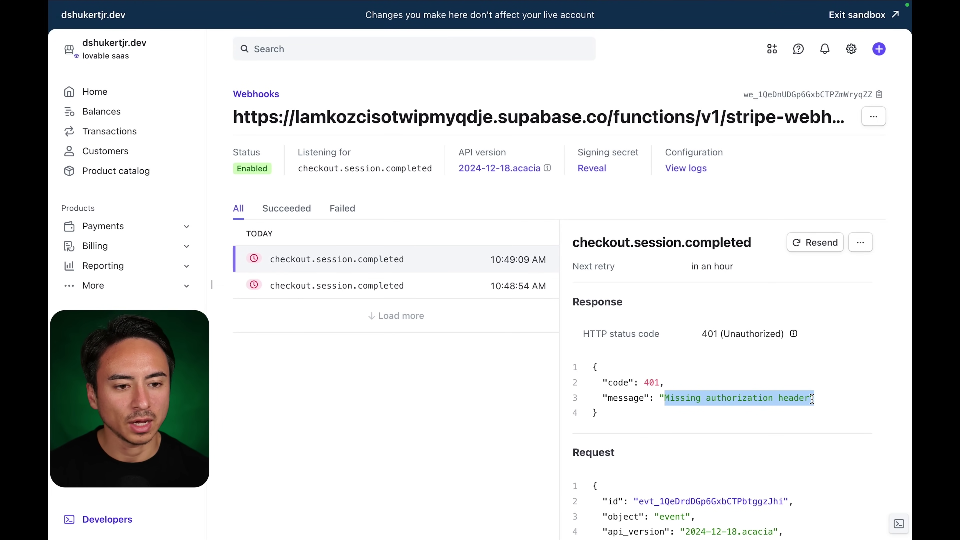
click(594, 371)
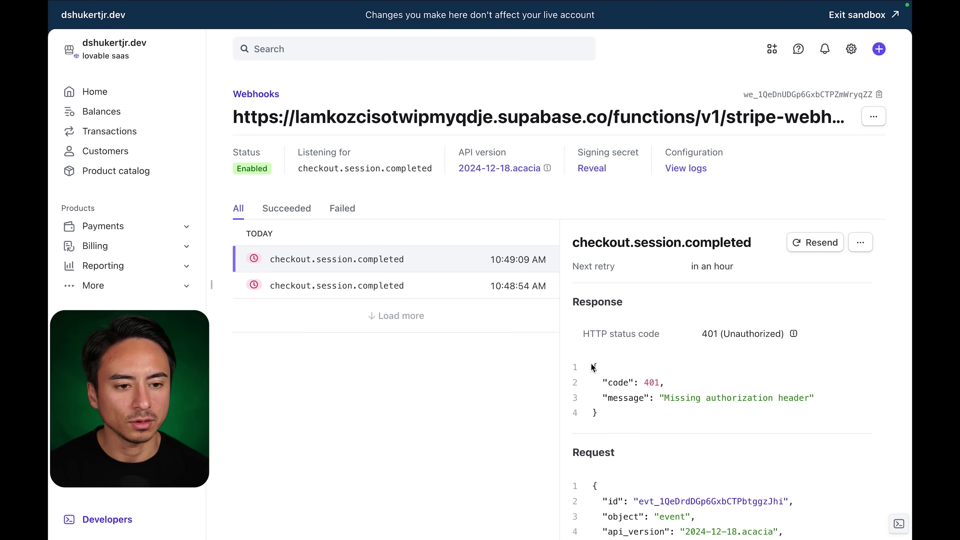
drag(593, 367, 614, 410)
key(ctrl+c)
Tell Lovable the stripe webhook endpoint is failing, with the 401 response JSON pasted below.
click(182, 27)
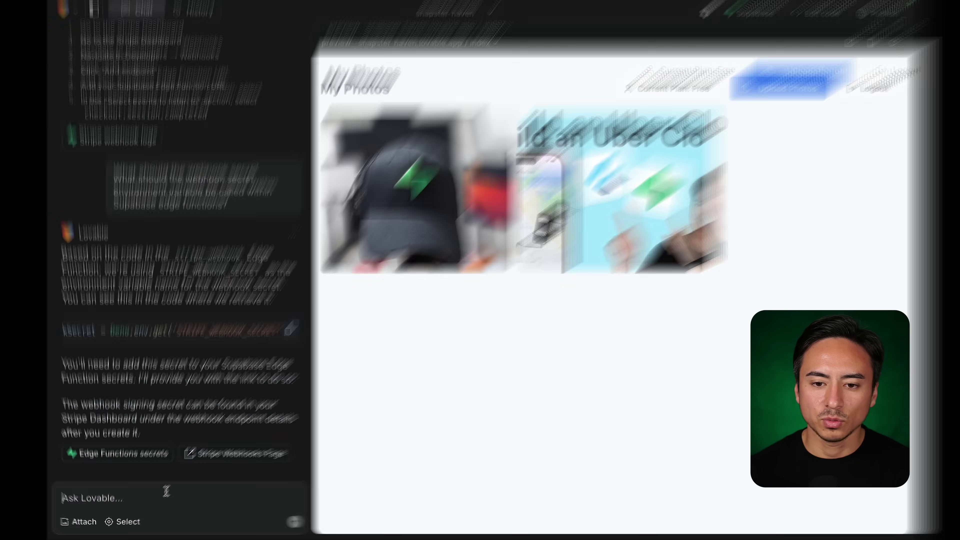
click(166, 498)
text(F)
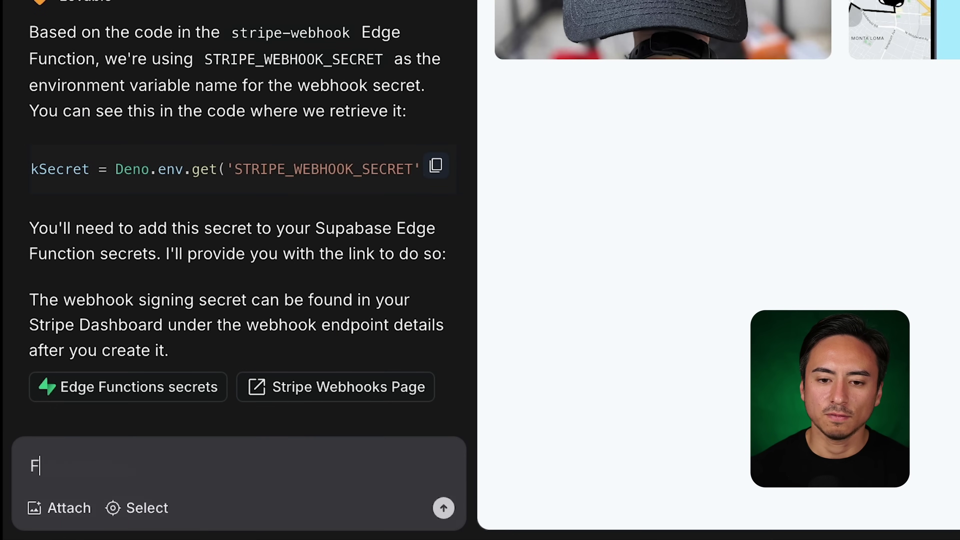
text(or the stripe we)
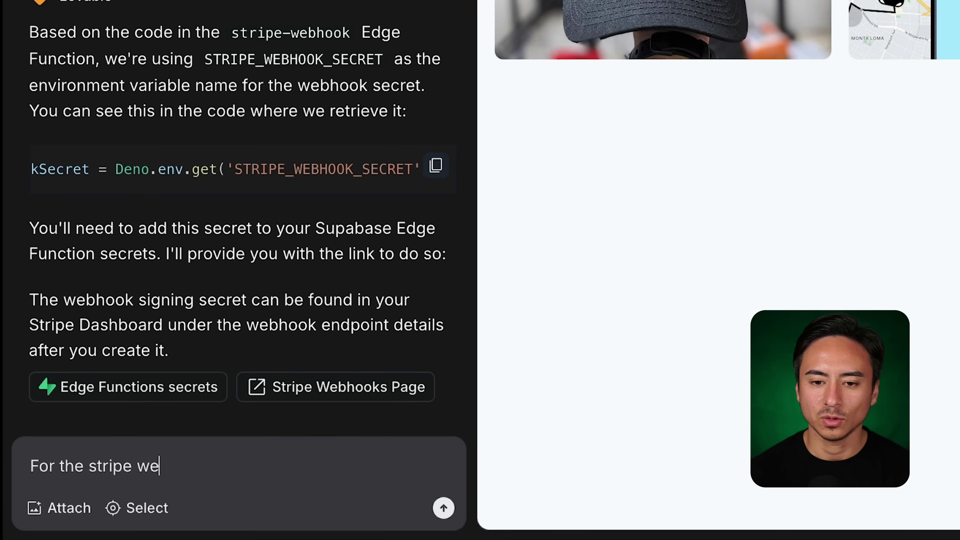
text(bhook end)
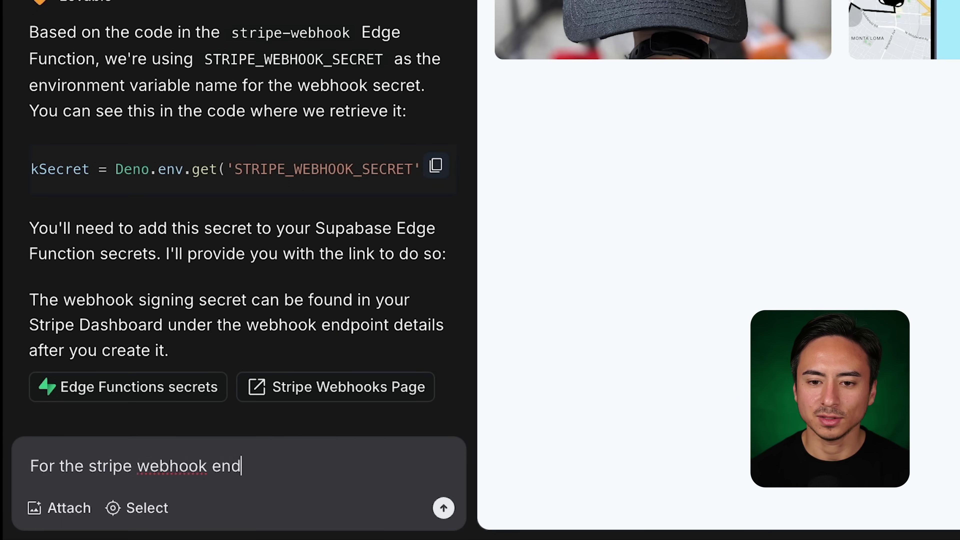
text(point, we )
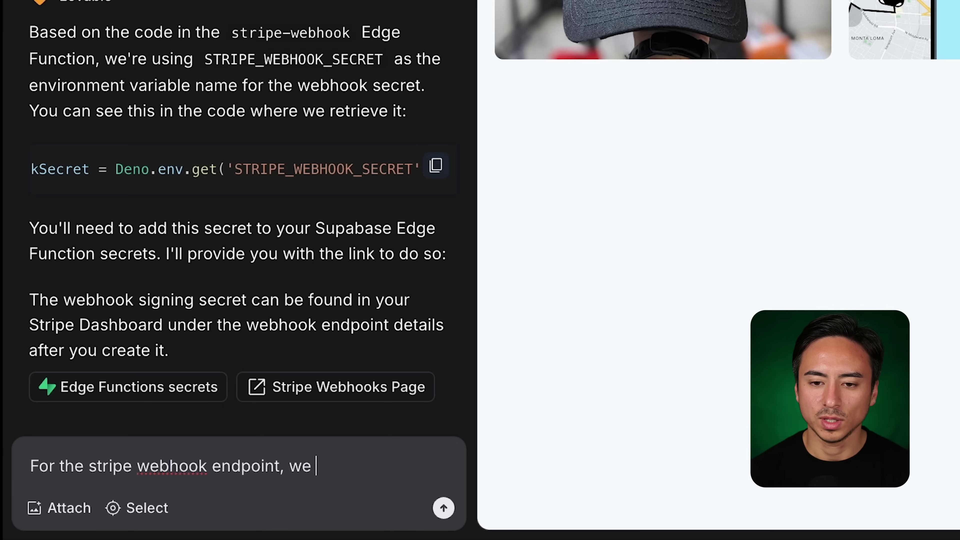
text(are getting the fo)
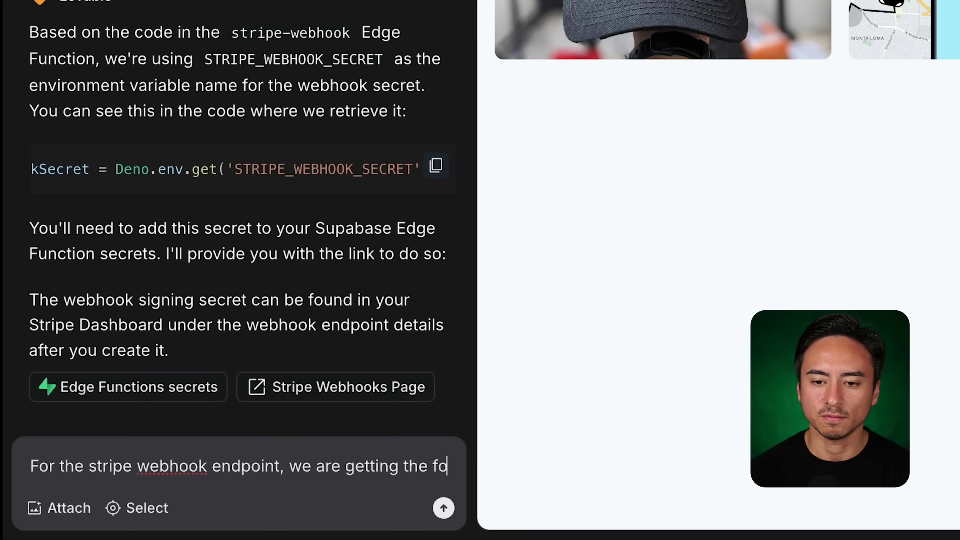
text(llowing error:)
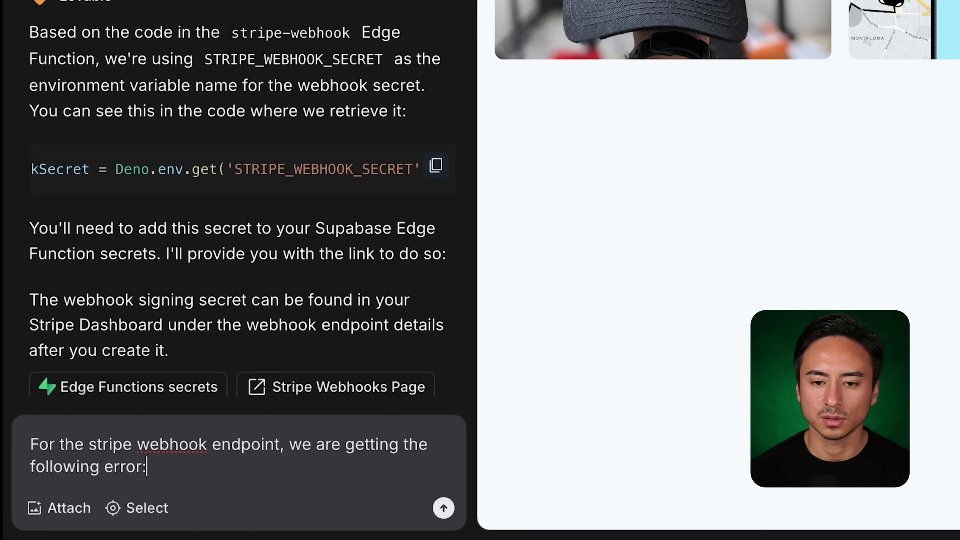
key(shift+Return)
key(shift+Return)
key(ctrl+v)
key(Return)
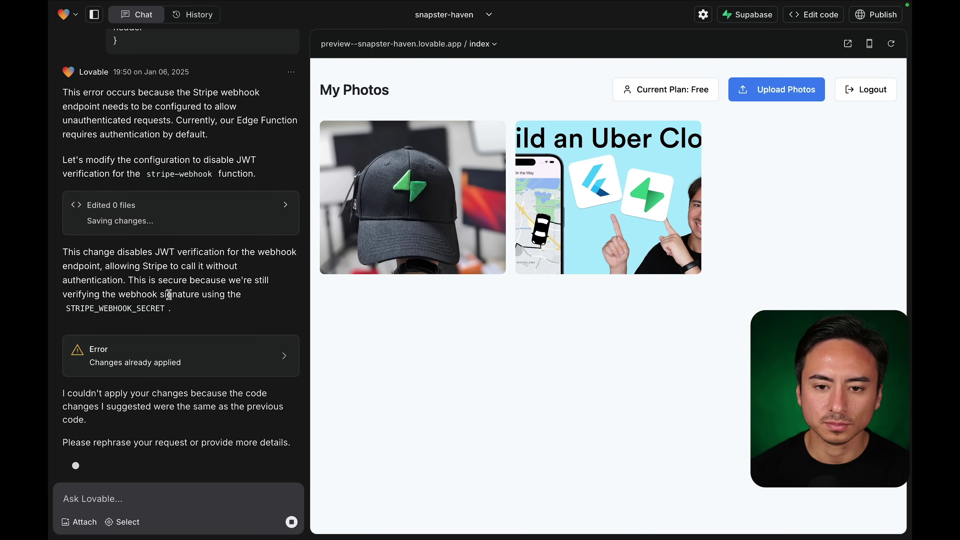
click(188, 364)
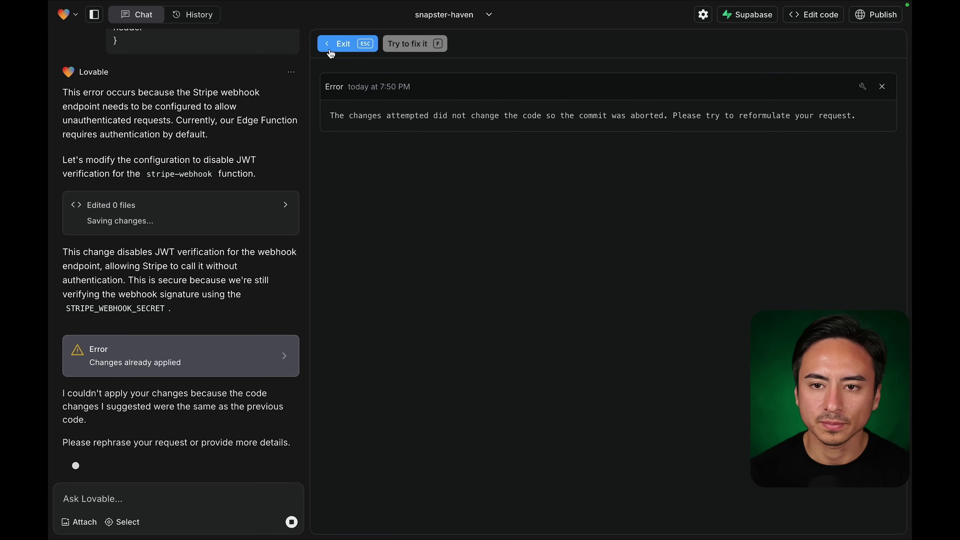
click(341, 43)
scroll(175, 191, up, 2)
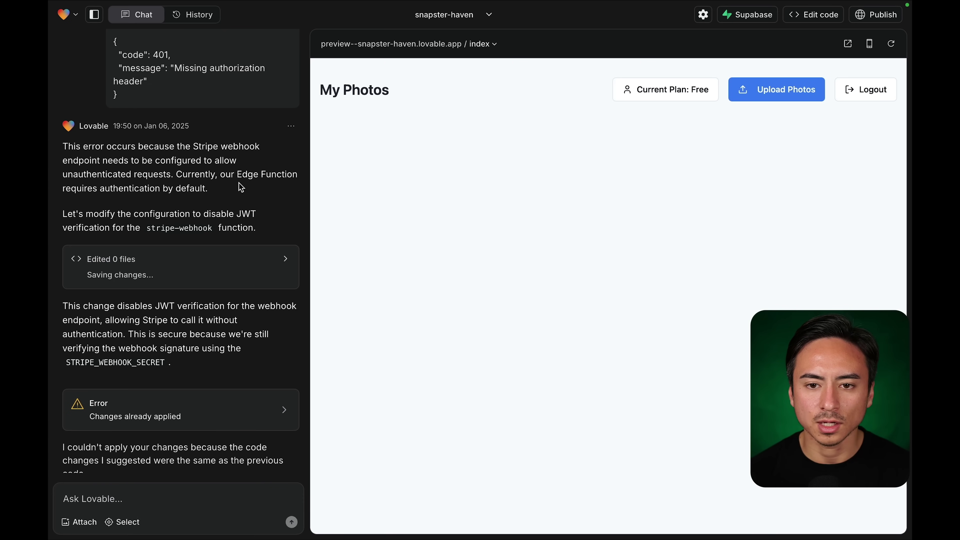
scroll(208, 265, down, 1)
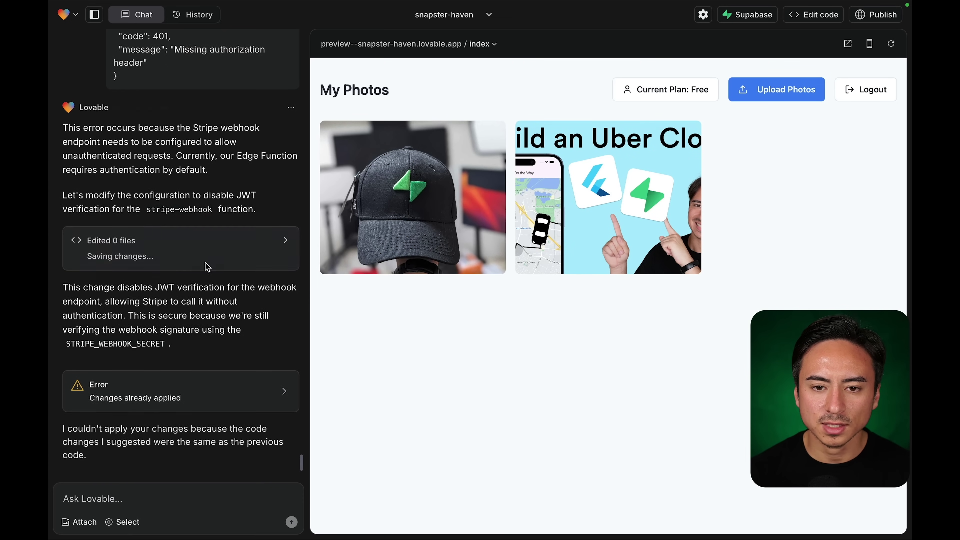
scroll(248, 310, down, 1)
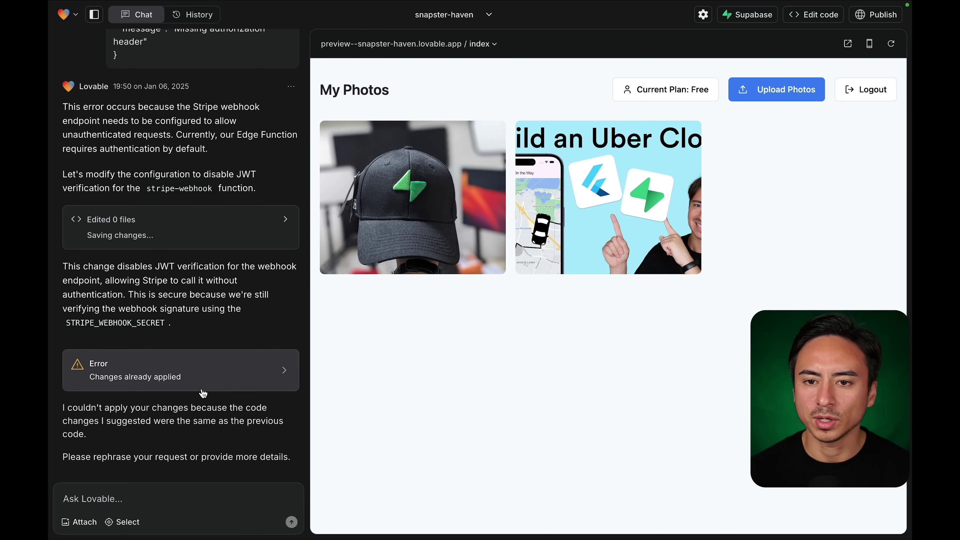
Switch off Enforce JWT Verification on the stripe-webhook function's Details page.
click(285, 34)
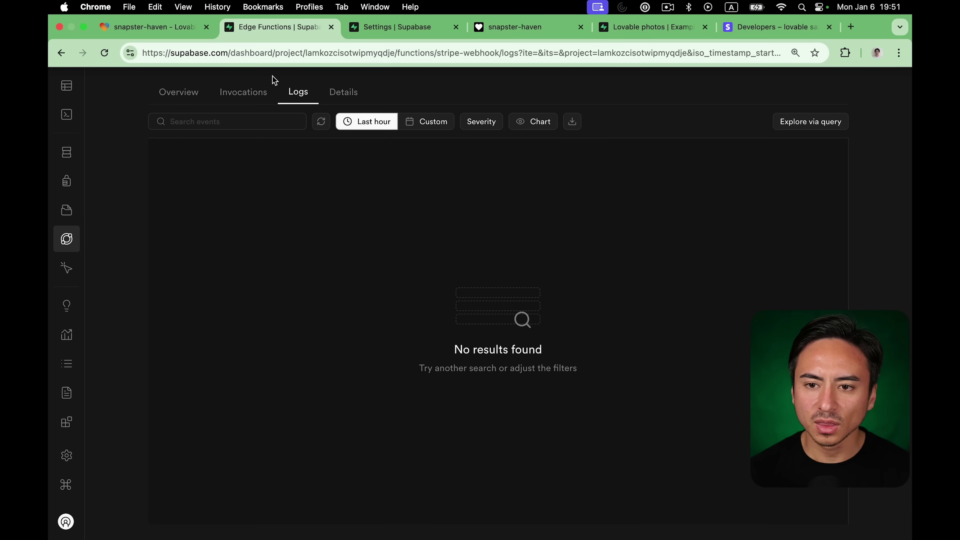
click(325, 92)
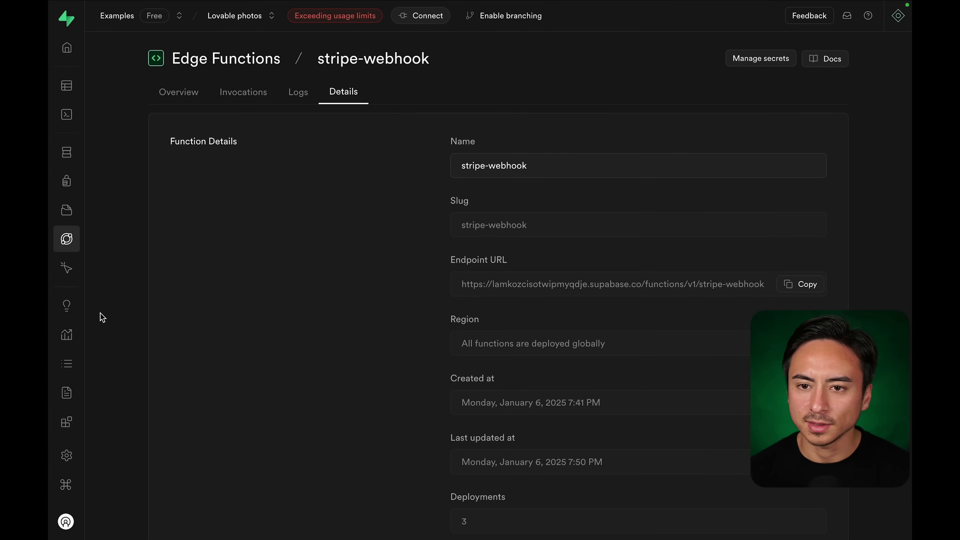
scroll(102, 317, down, 10)
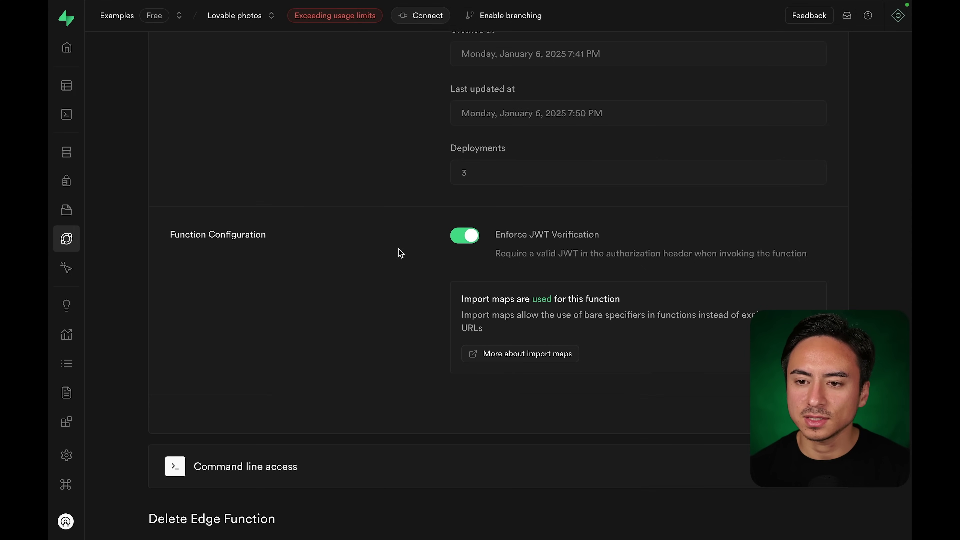
click(465, 237)
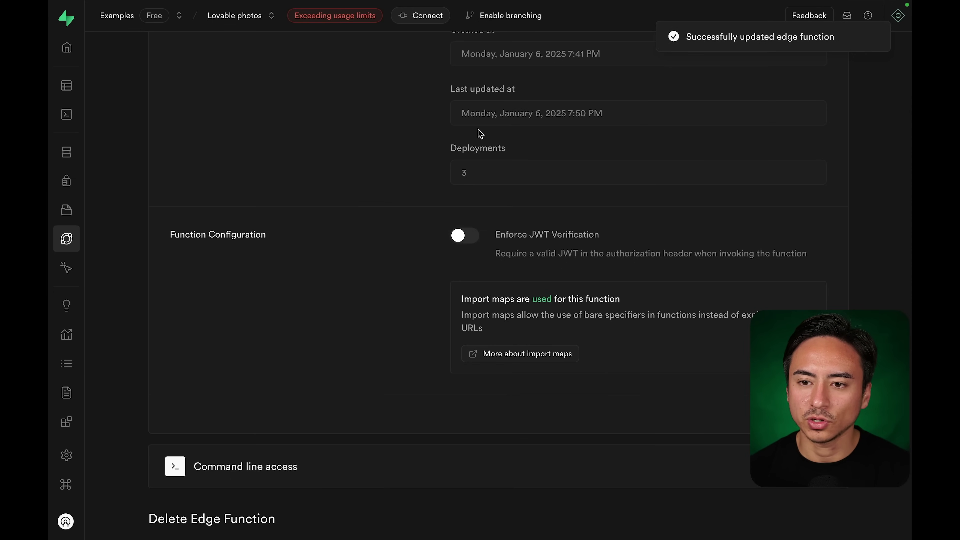
Open the test customer's record and cancel its pro_plus and pro subscriptions immediately.
mouse_move(537, 23)
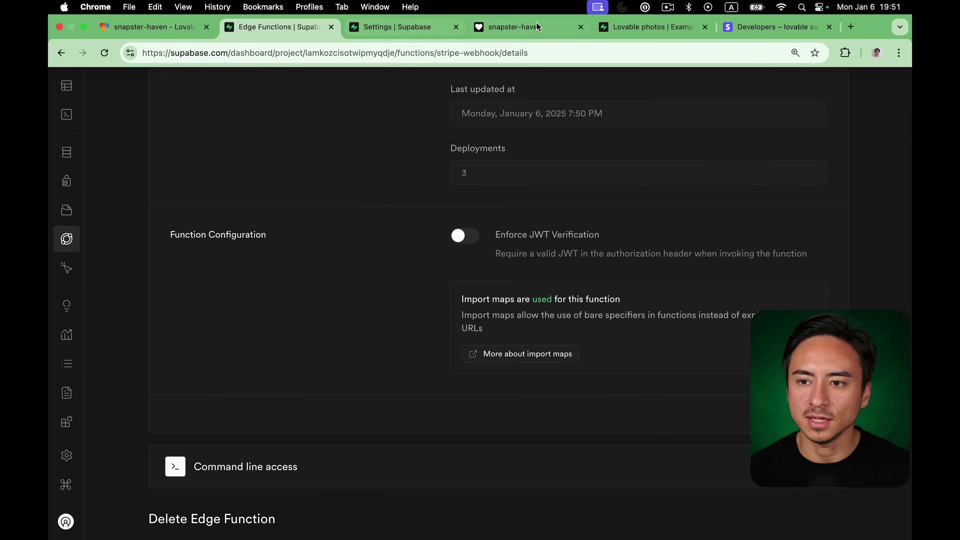
click(755, 32)
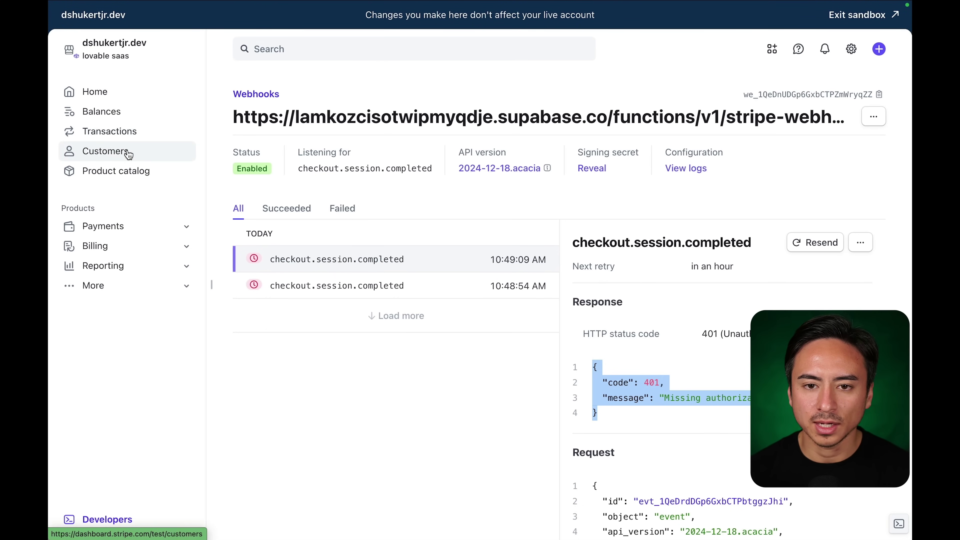
click(299, 214)
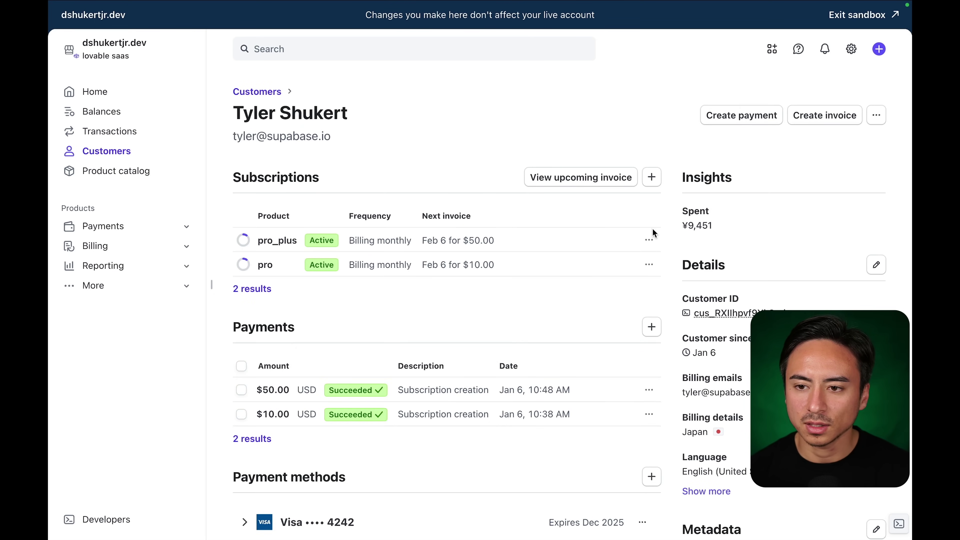
click(630, 240)
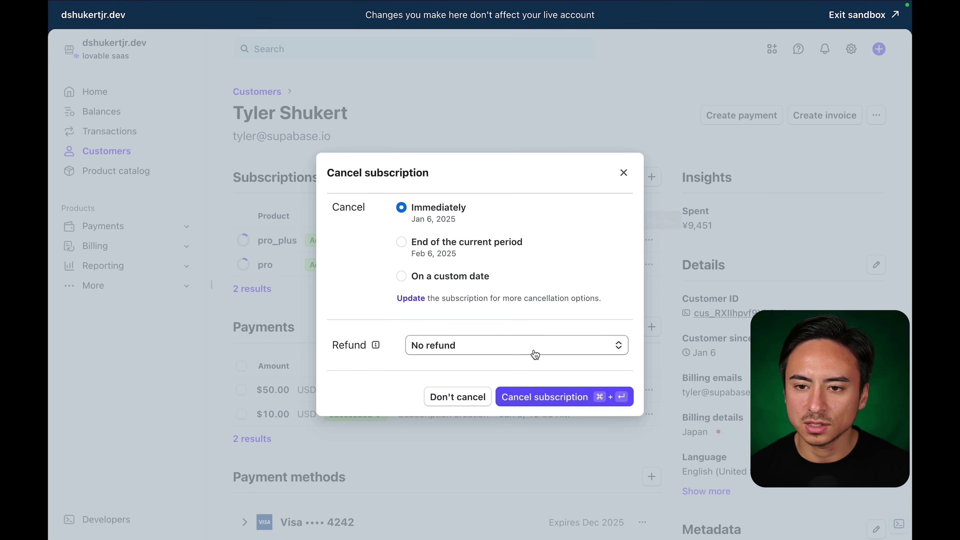
click(564, 391)
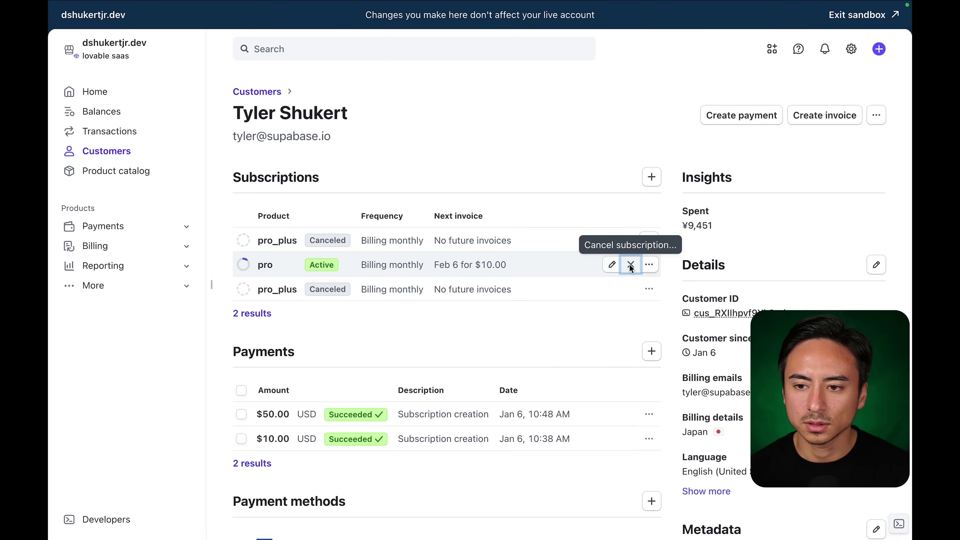
click(630, 264)
click(516, 397)
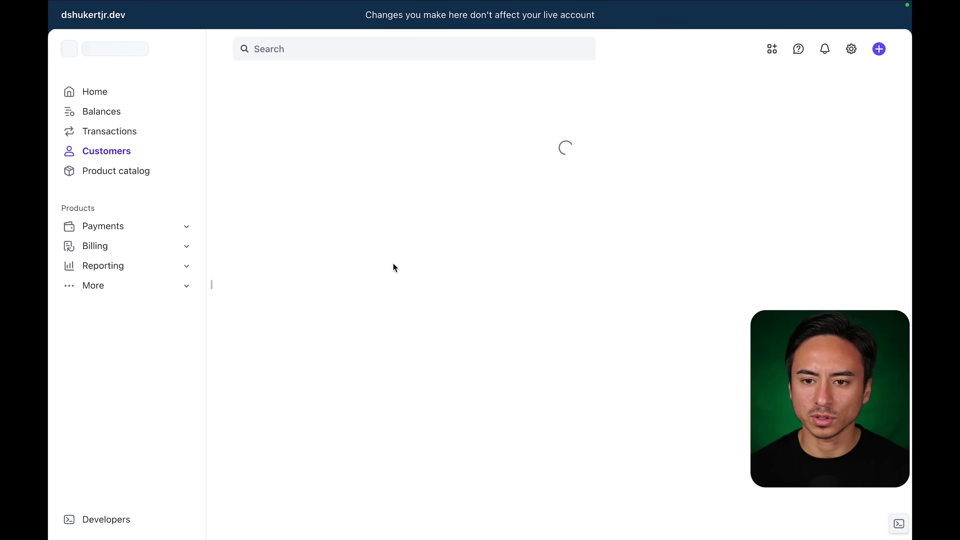
Reload the live snapster-haven app and pick Pro from the Current Plan: Free chooser.
mouse_move(321, 4)
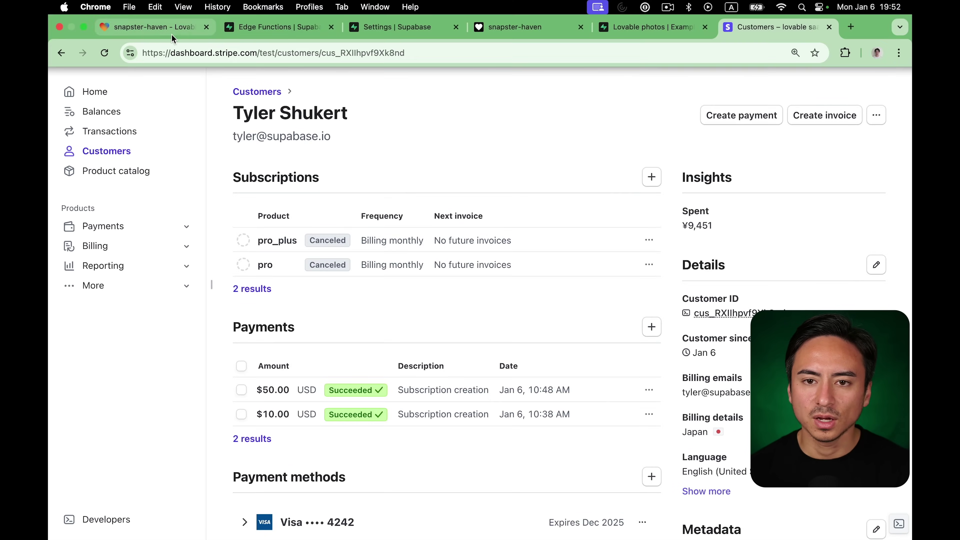
click(160, 31)
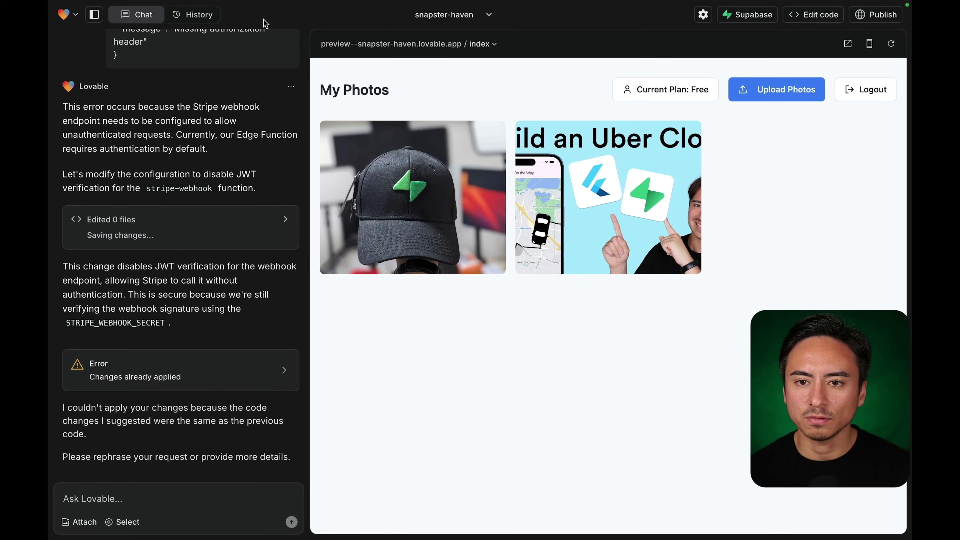
mouse_move(265, 4)
click(495, 15)
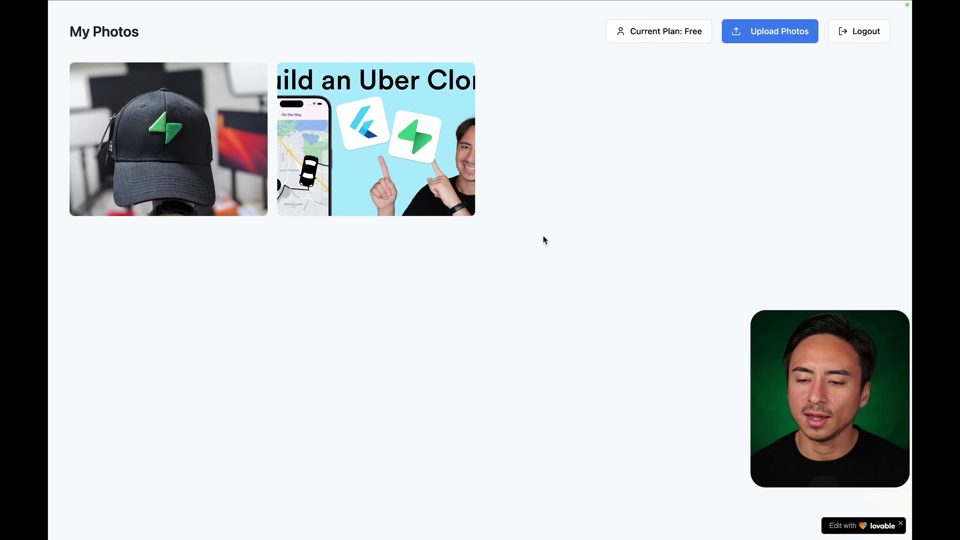
key(super+r)
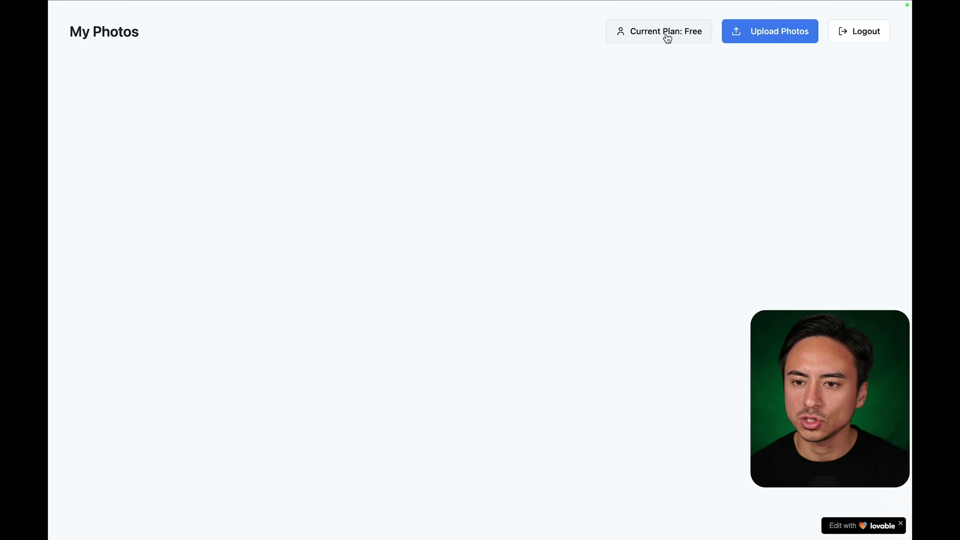
click(658, 41)
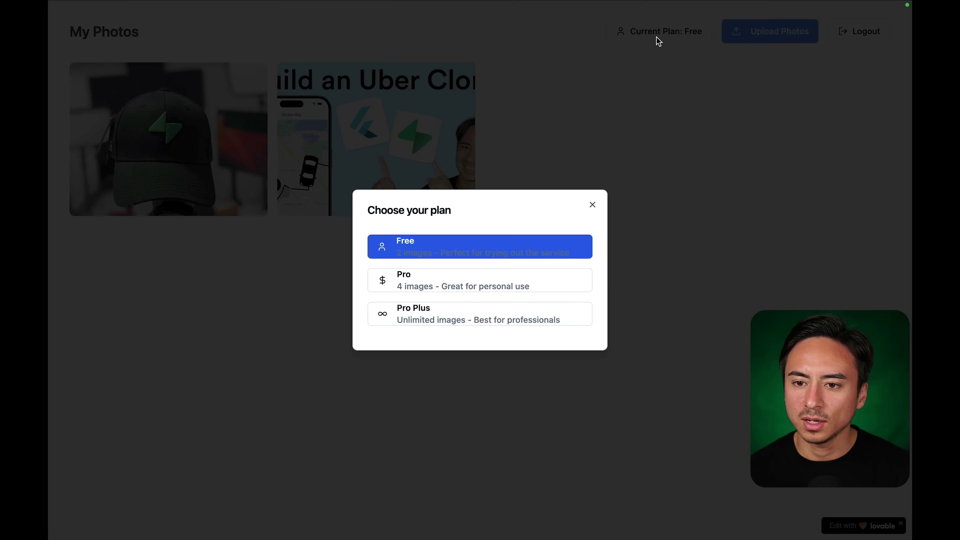
click(459, 287)
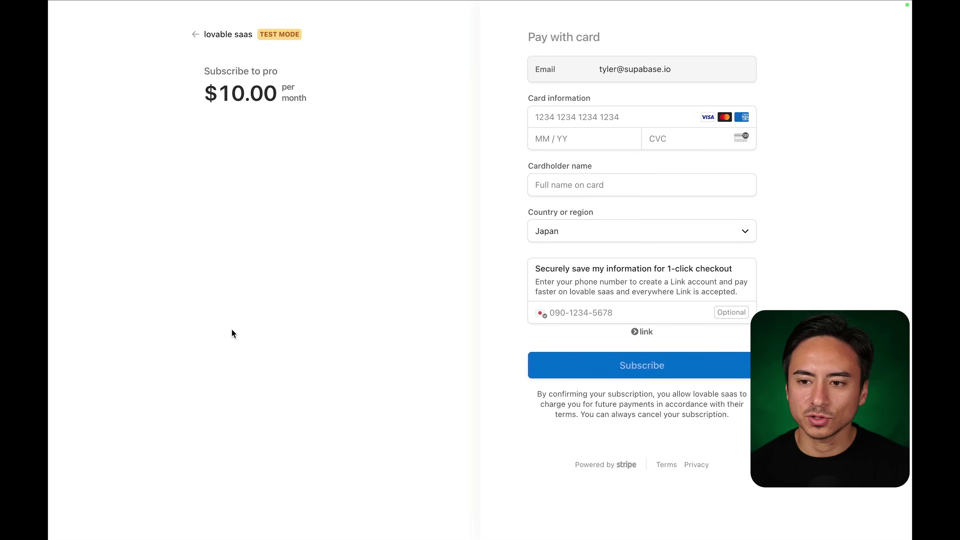
Pay with test card 4242…, expiry 12/25, CVC 111 and the cardholder name, then subscribe.
click(577, 151)
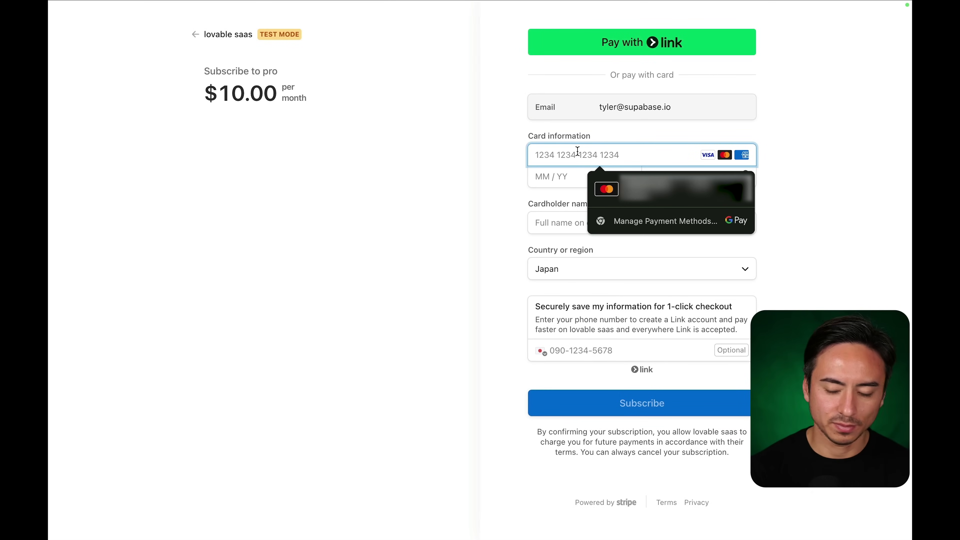
text(42424242 4242 4242)
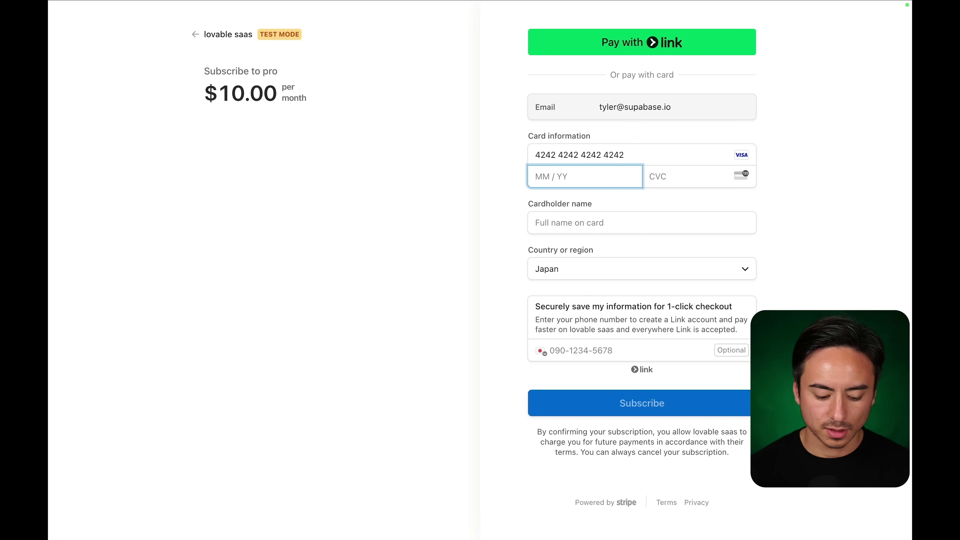
text(12)
key(Tab)
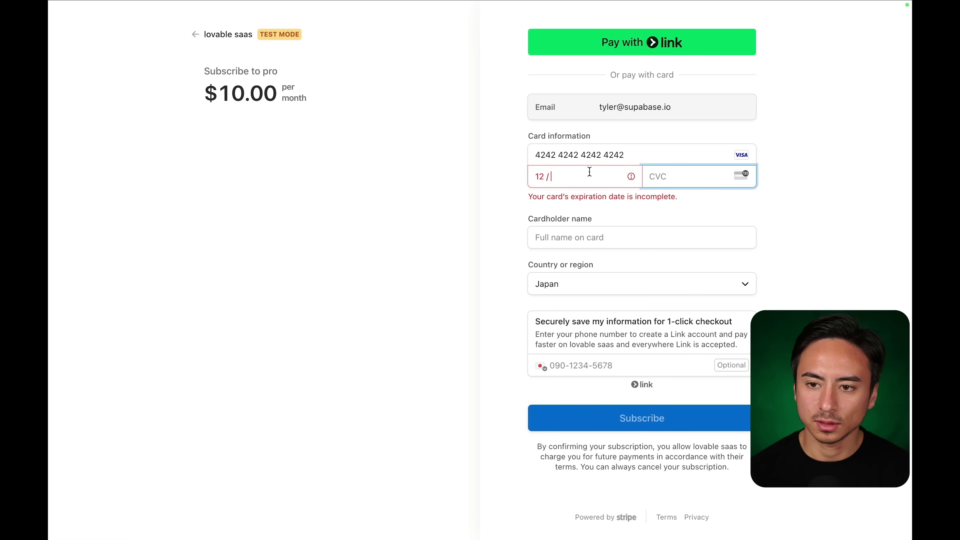
click(588, 175)
text(25)
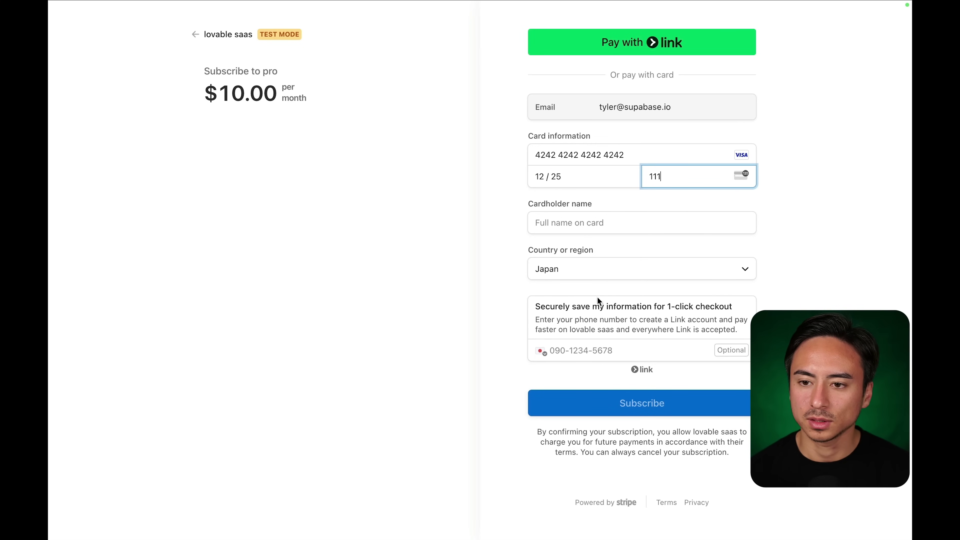
click(578, 228)
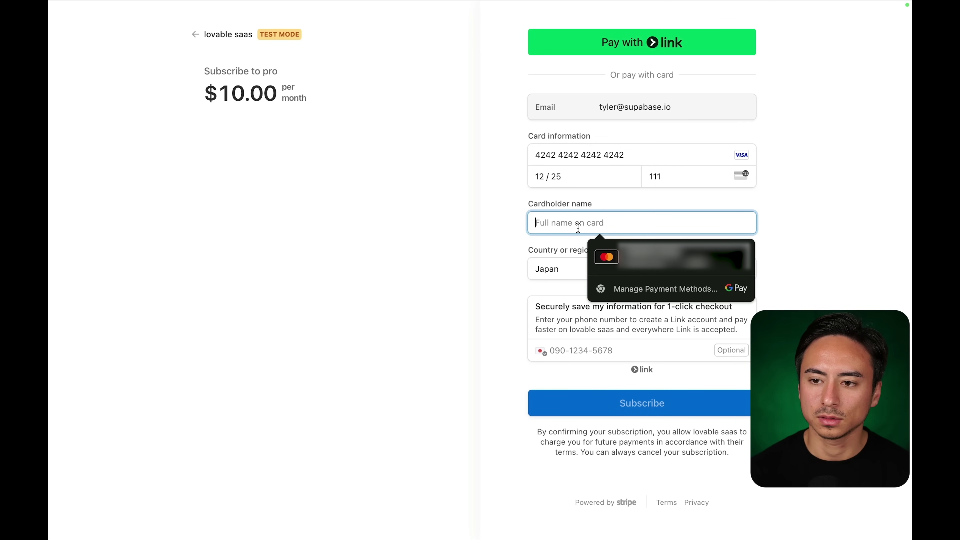
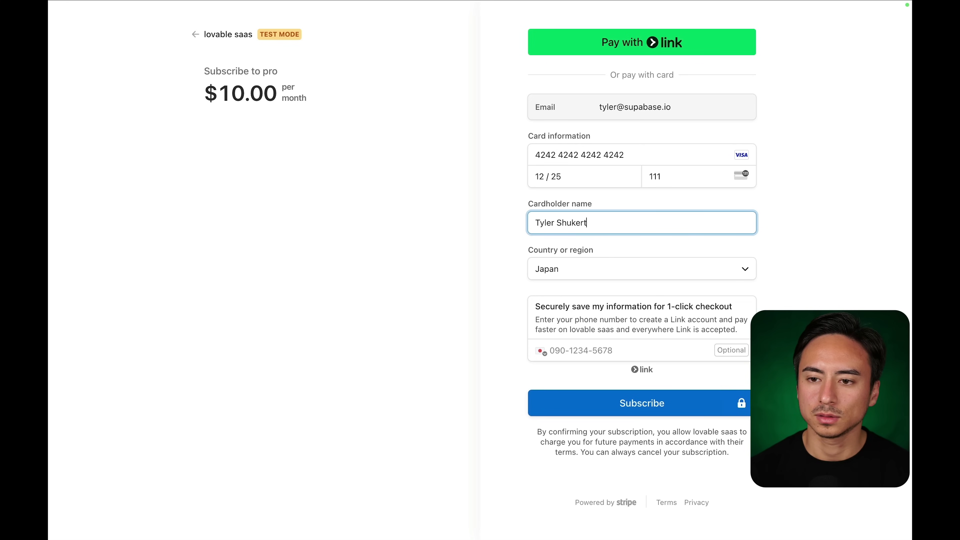
click(572, 402)
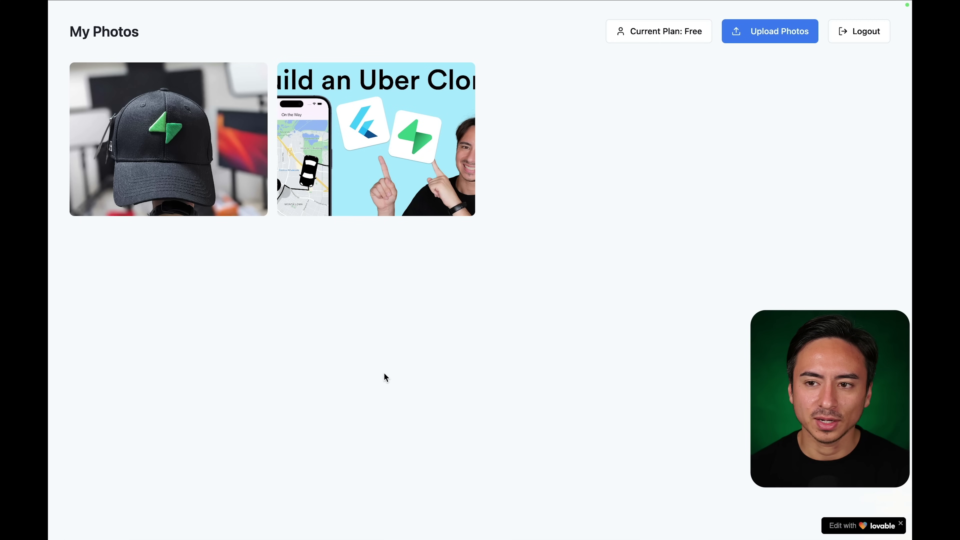
Reload the app, refresh the stripe-webhook function's Supabase logs and find no invocations.
click(113, 51)
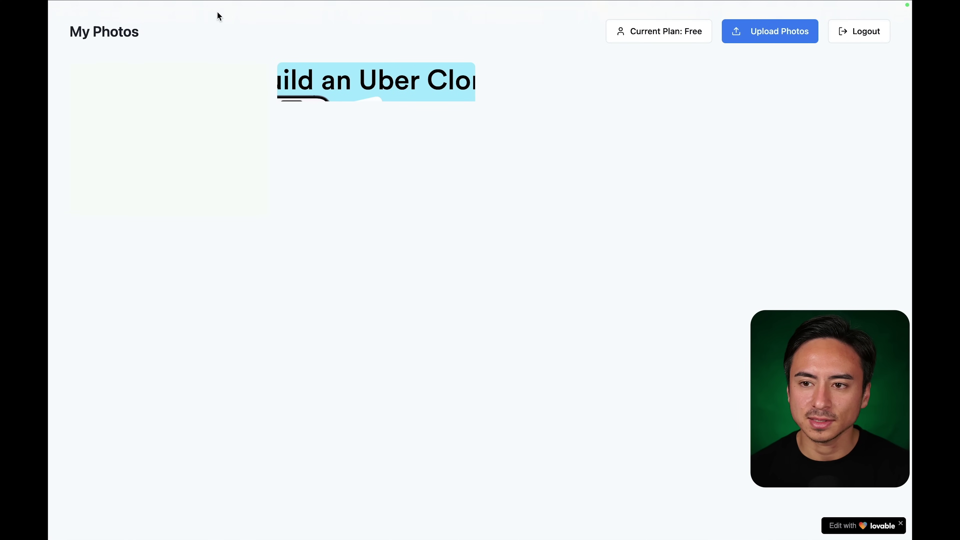
click(265, 24)
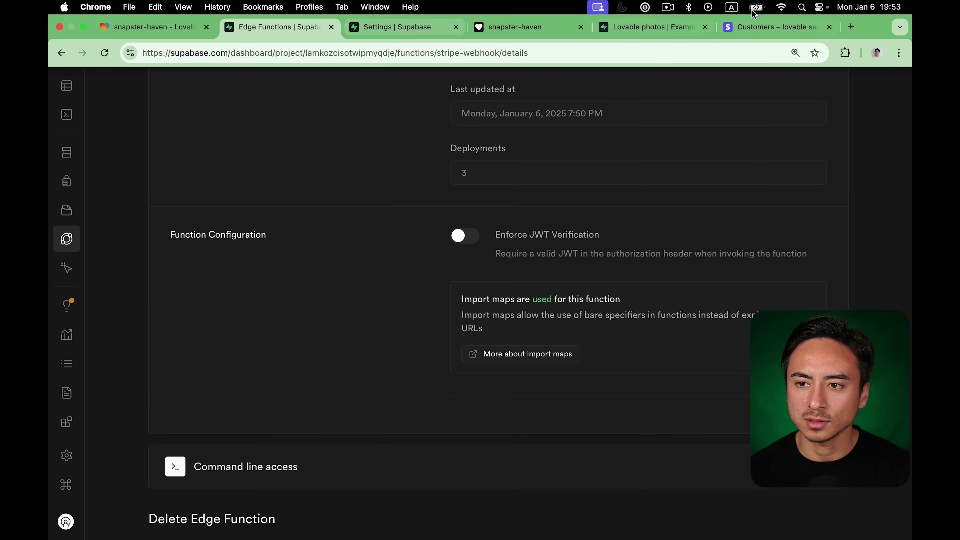
scroll(287, 219, up, 10)
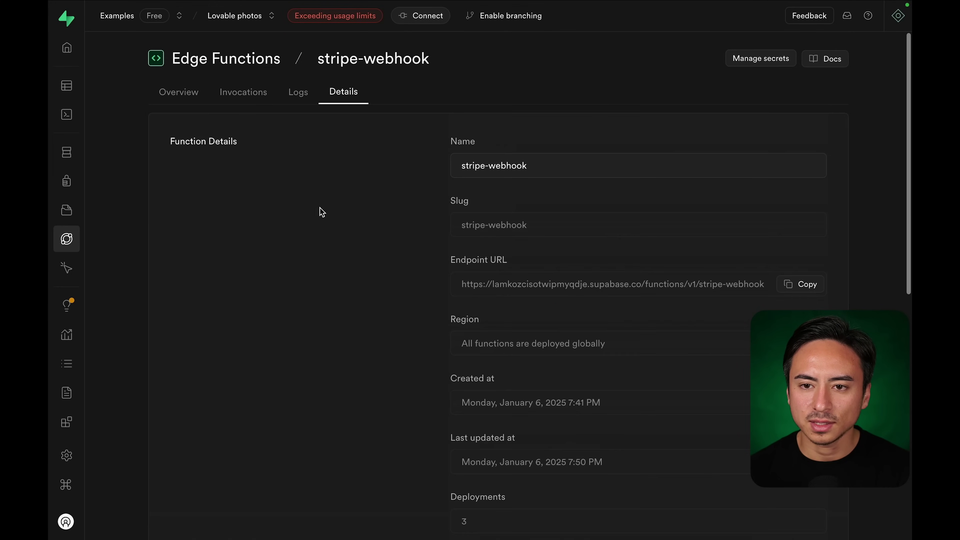
click(291, 92)
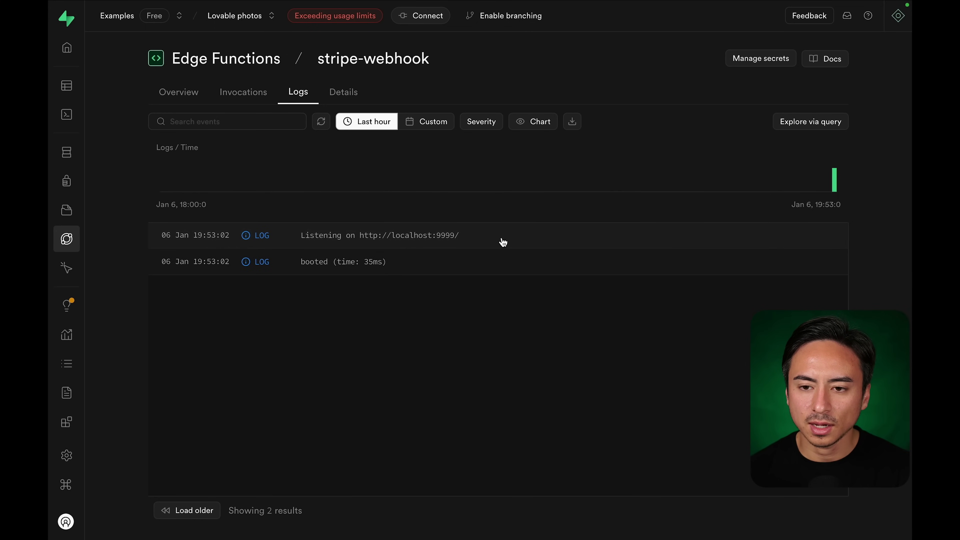
click(322, 122)
click(237, 95)
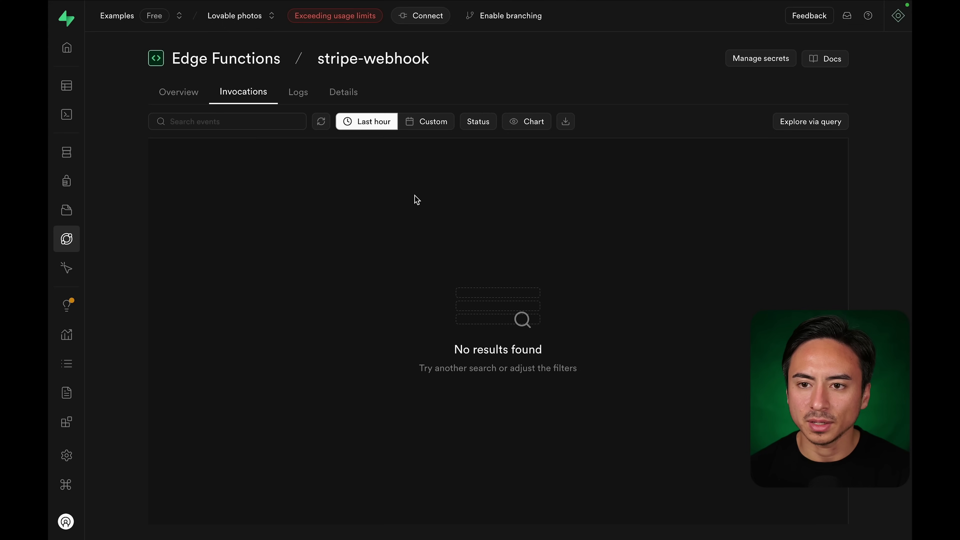
click(774, 29)
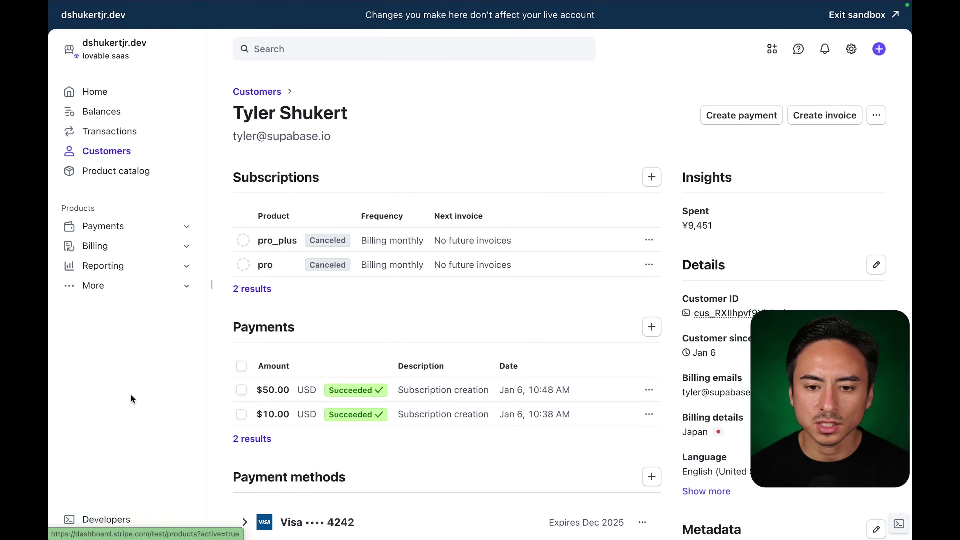
Go through Developers to the Supabase webhook endpoint's delivery history.
click(102, 518)
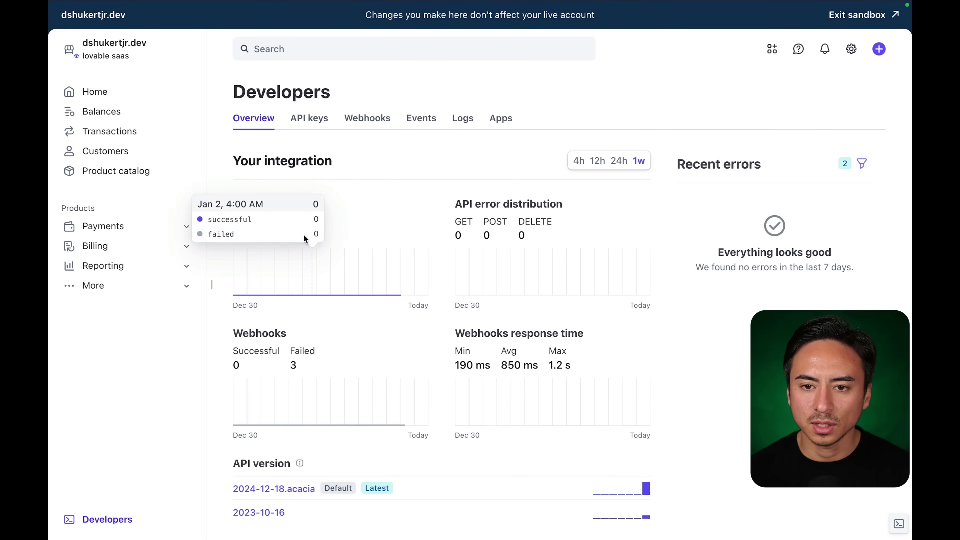
click(348, 123)
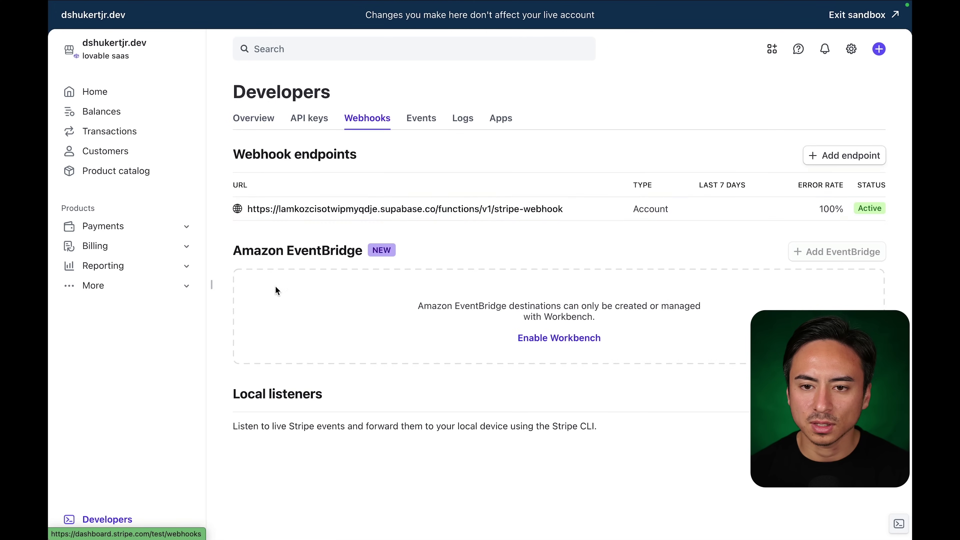
click(284, 212)
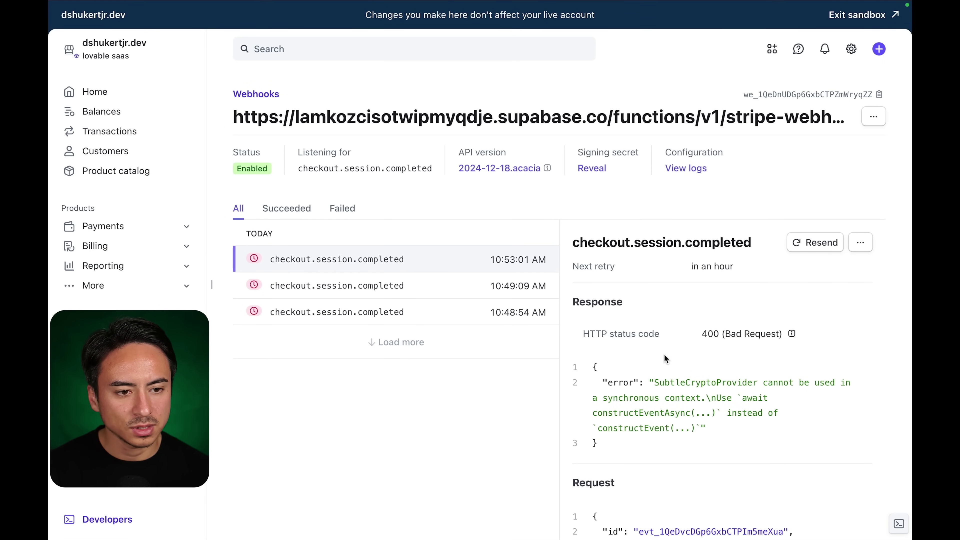
Select the latest delivery's 400 SubtleCryptoProvider error response JSON.
scroll(664, 354, down, 1)
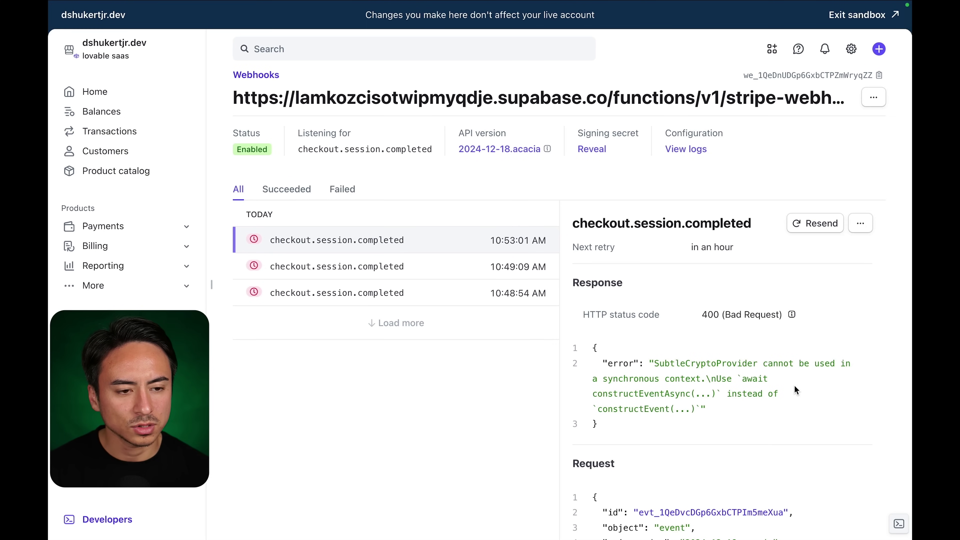
scroll(794, 384, down, 1)
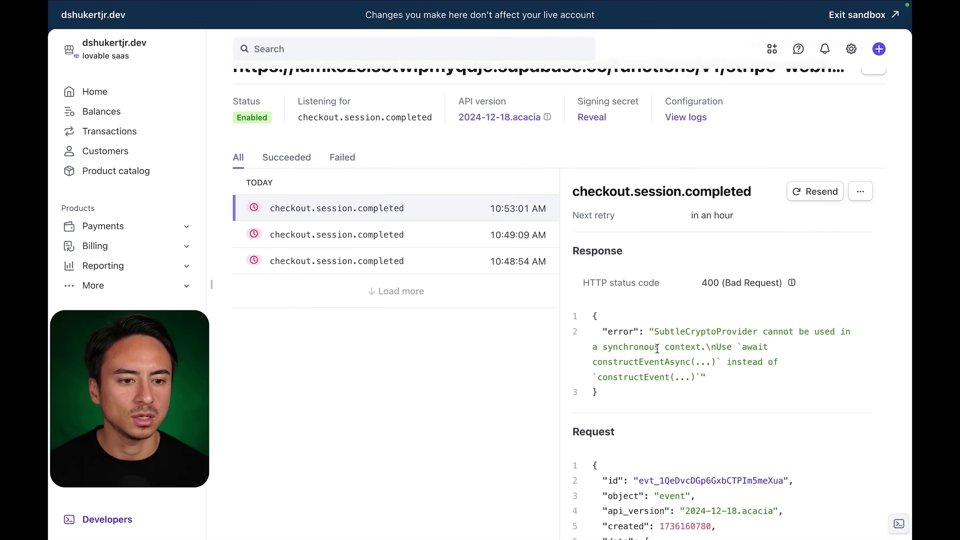
scroll(704, 367, down, 10)
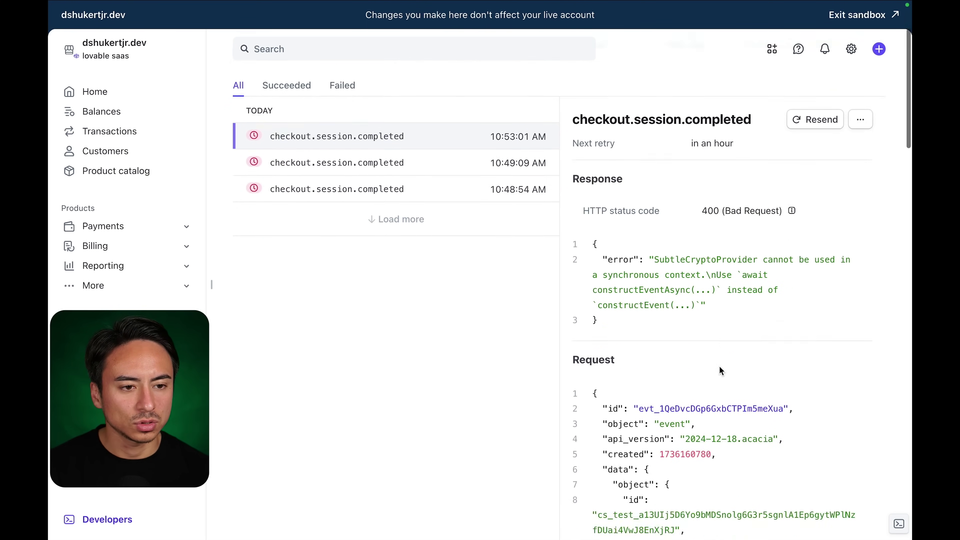
scroll(709, 365, down, 20)
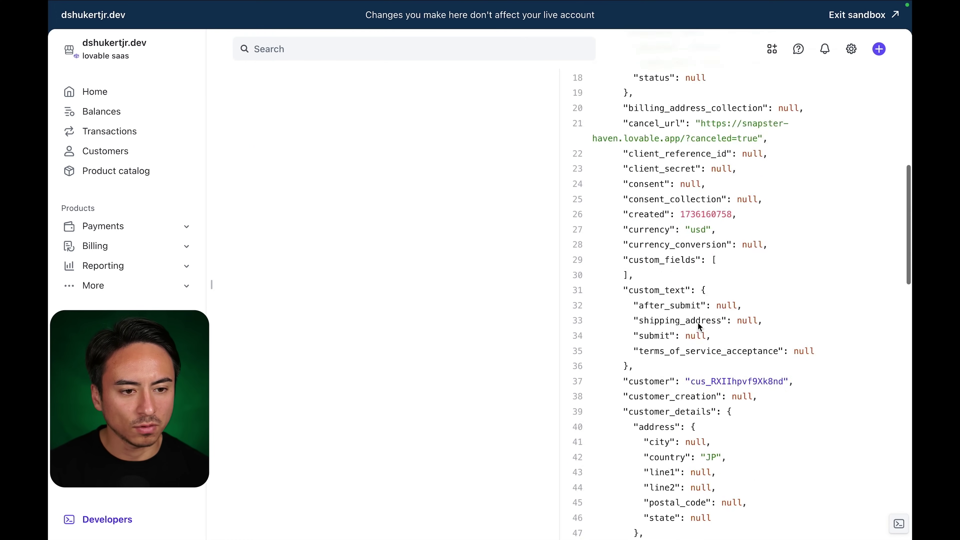
scroll(699, 325, up, 9)
scroll(697, 322, up, 15)
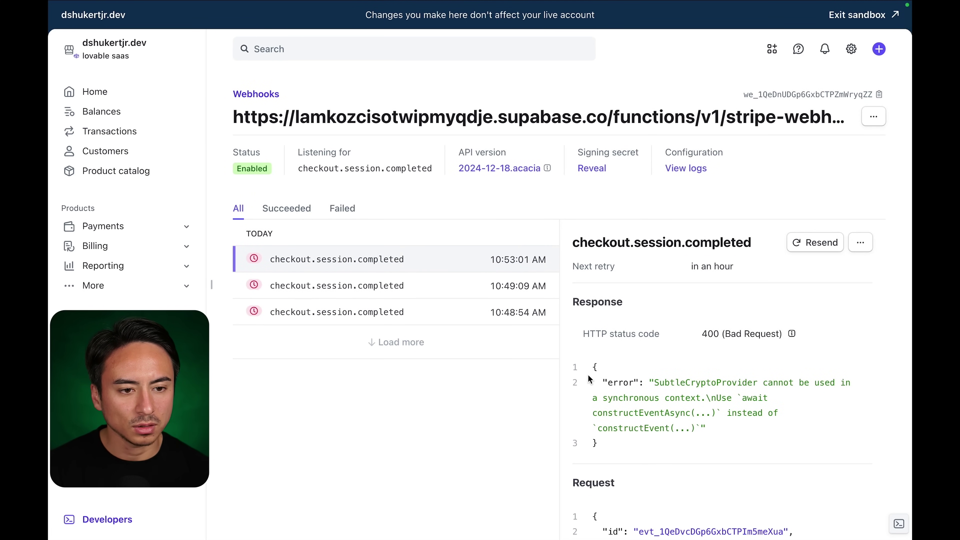
drag(591, 369, 618, 442)
key(ctrl+c)
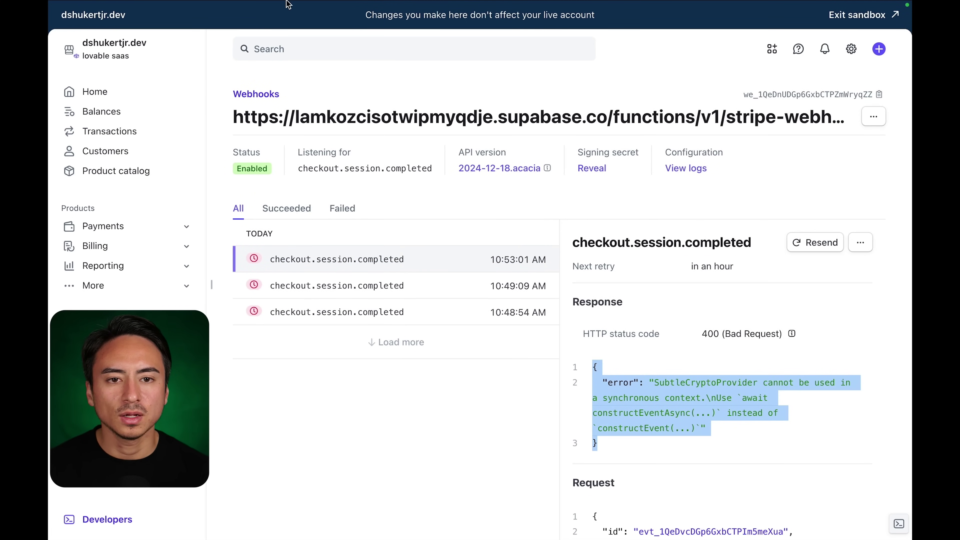
Report the Stripe webhook edge function error to Lovable with the pasted error JSON.
click(178, 36)
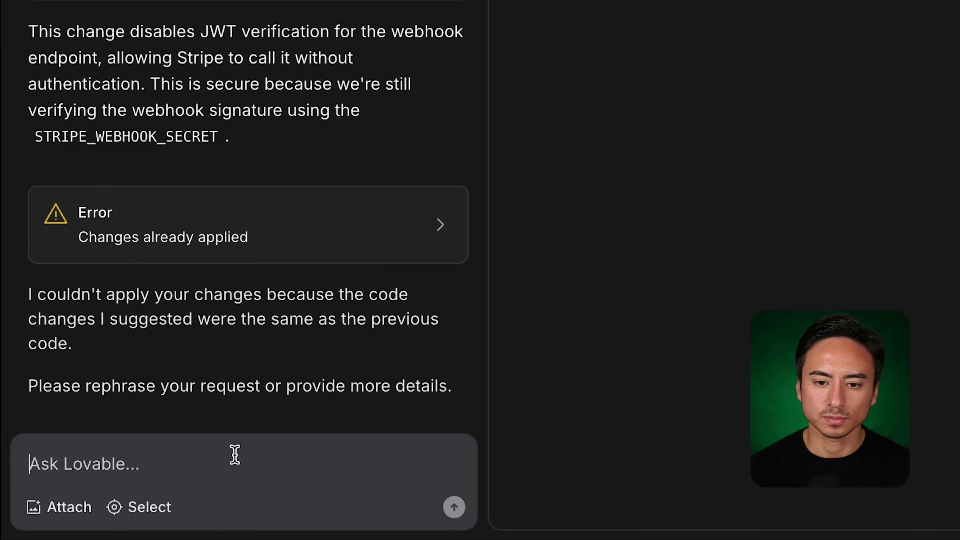
text(I got )
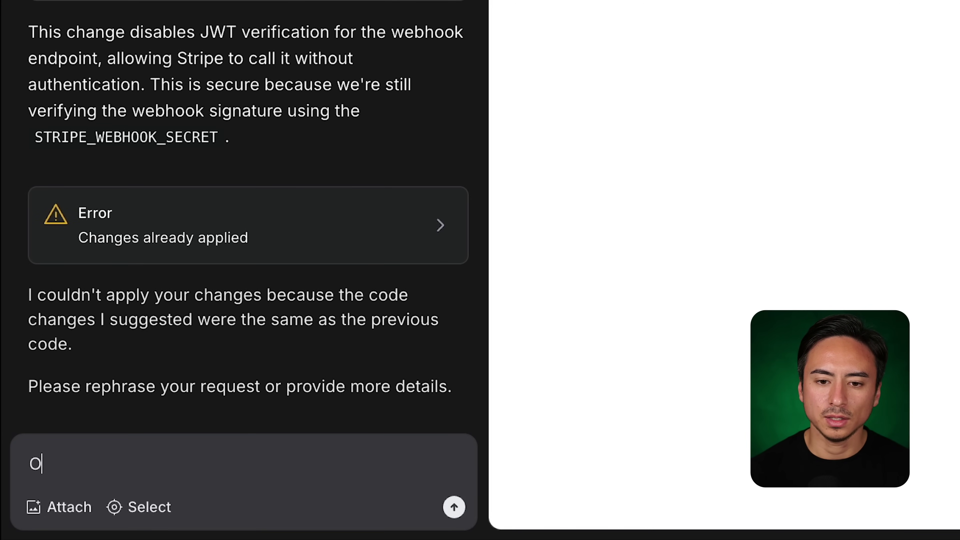
text(the fol)
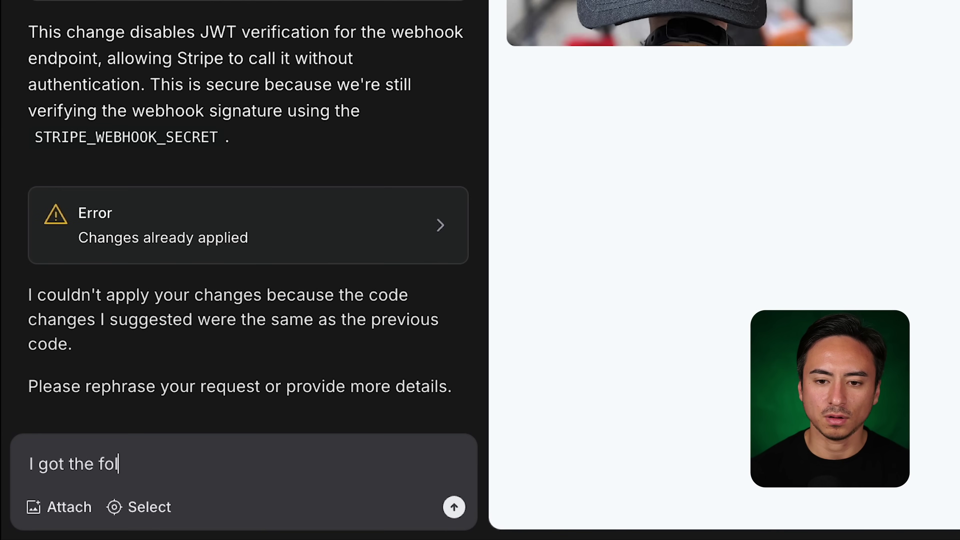
text(lowing error mes)
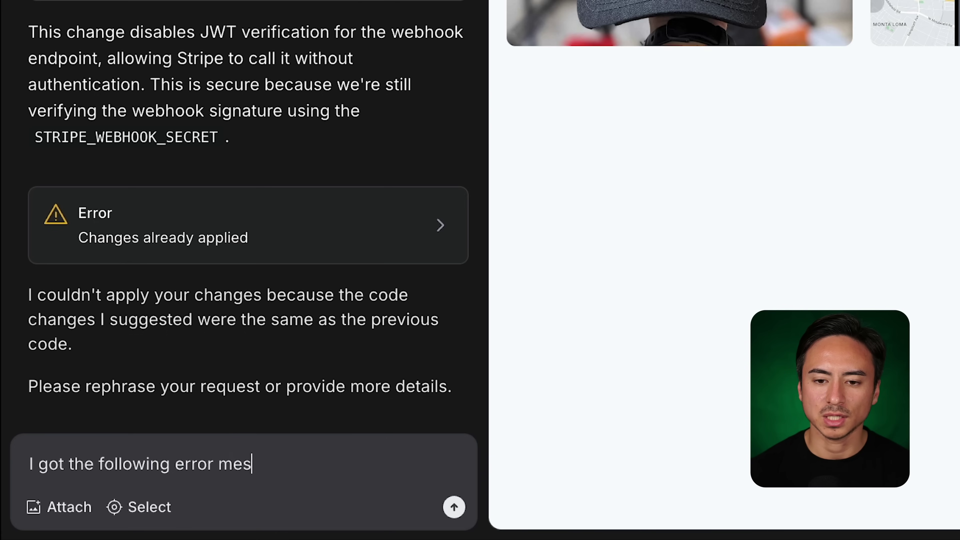
text(sage within the)
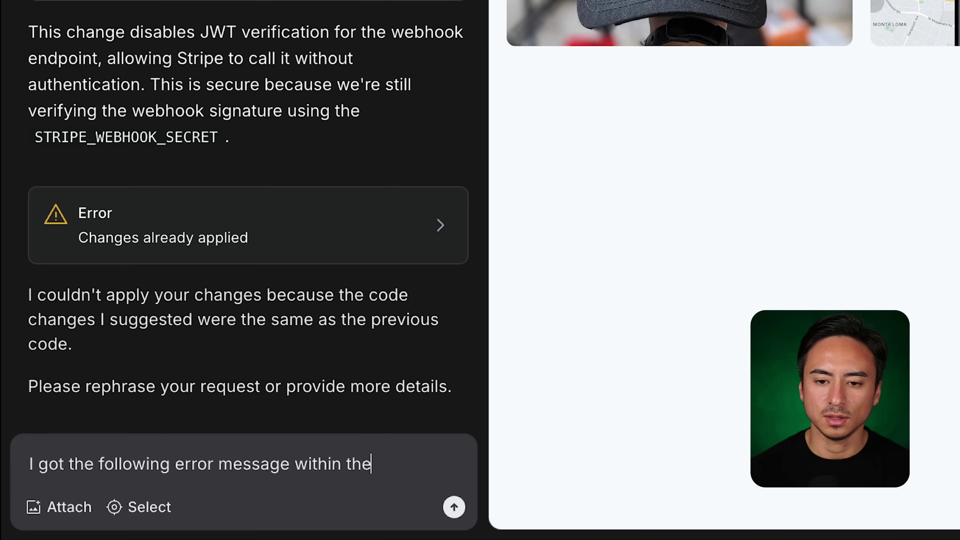
text( Stripe )
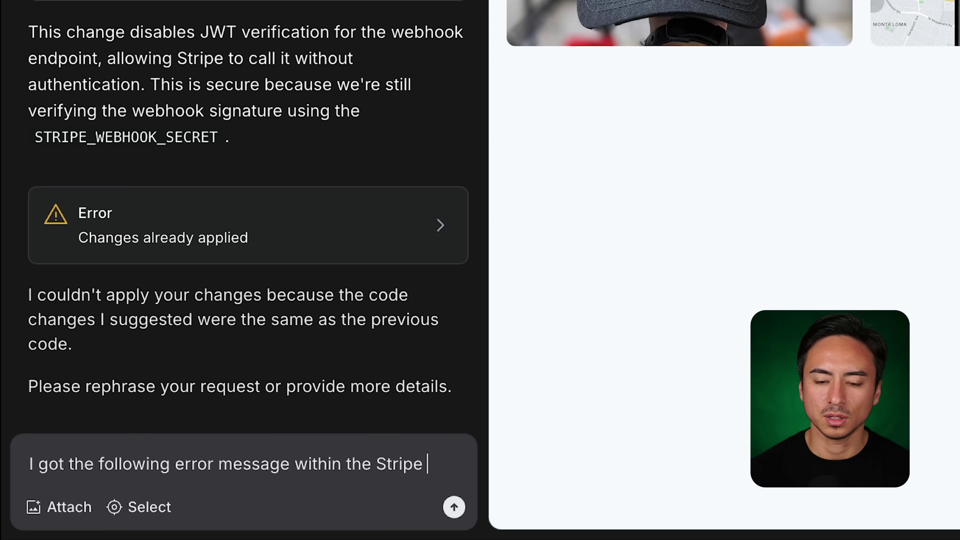
text(webhook ed)
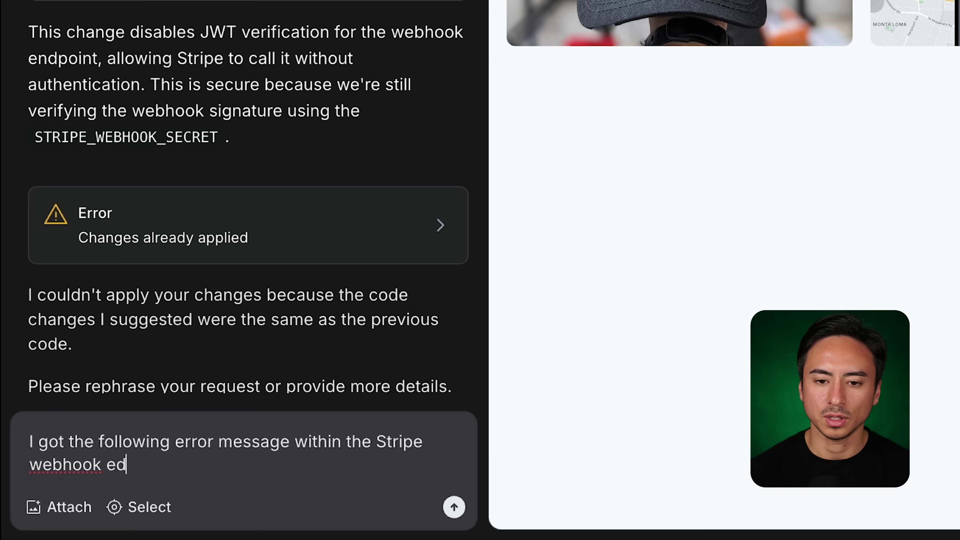
text(ge functions)
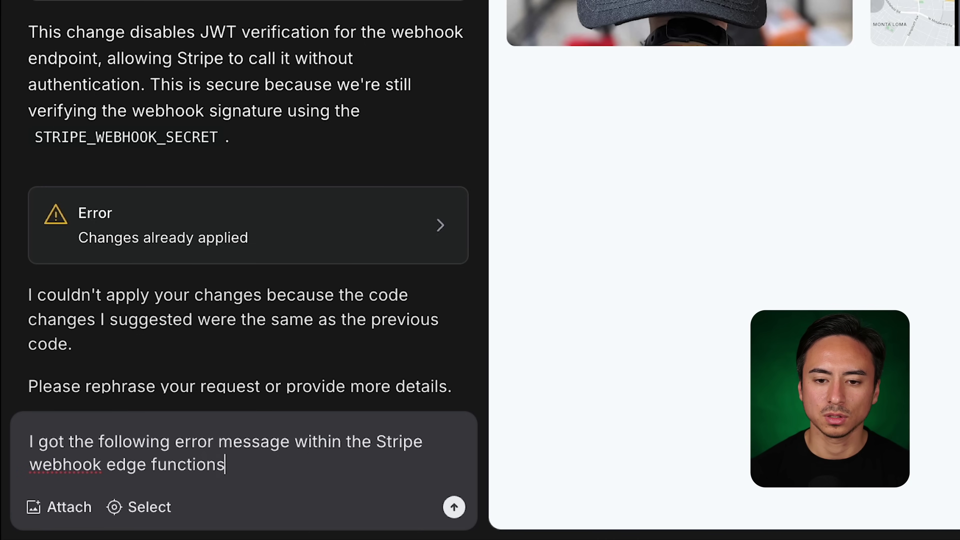
key(Return)
key(Return)
key(ctrl+v)
key(Return)
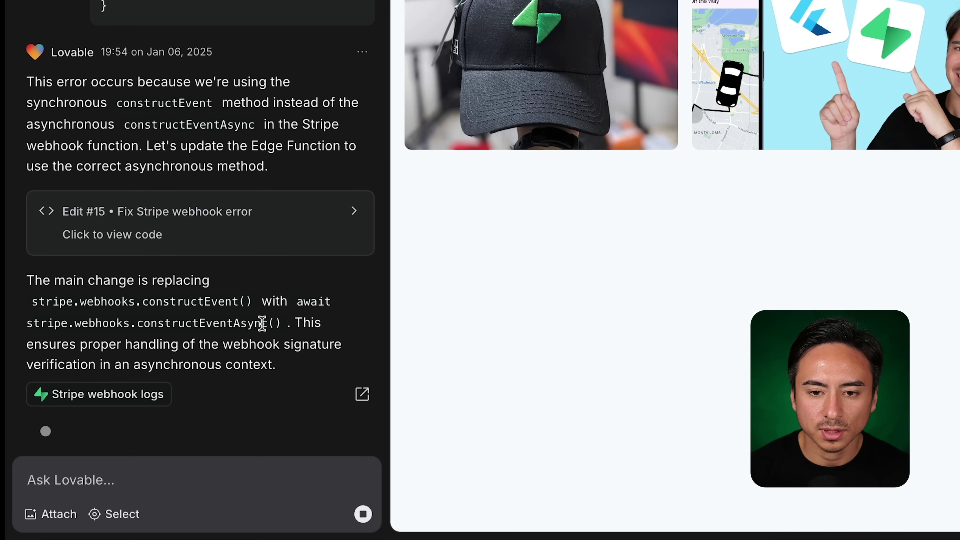
click(286, 366)
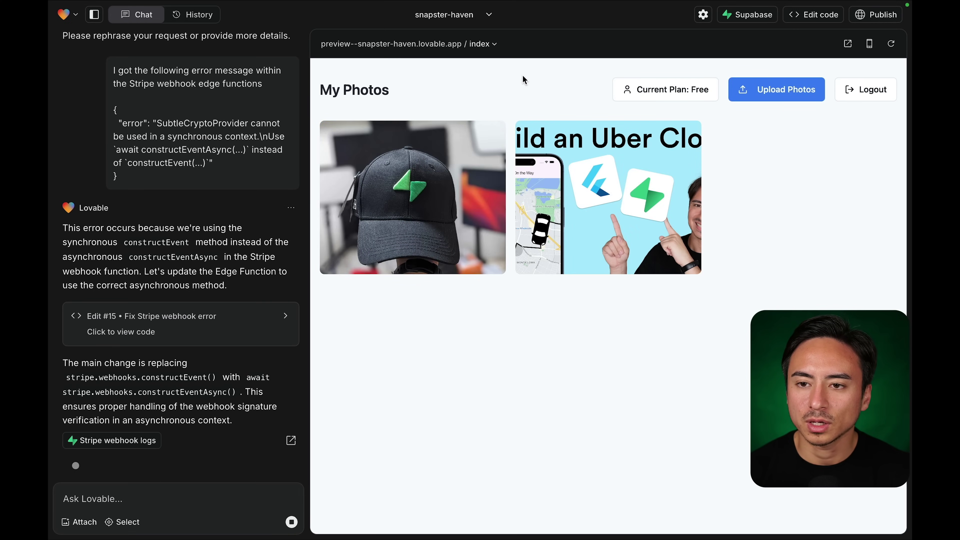
Reload the published app and retry choosing Pro, which fails with a non-2xx Edge Function error.
mouse_move(499, 3)
click(499, 27)
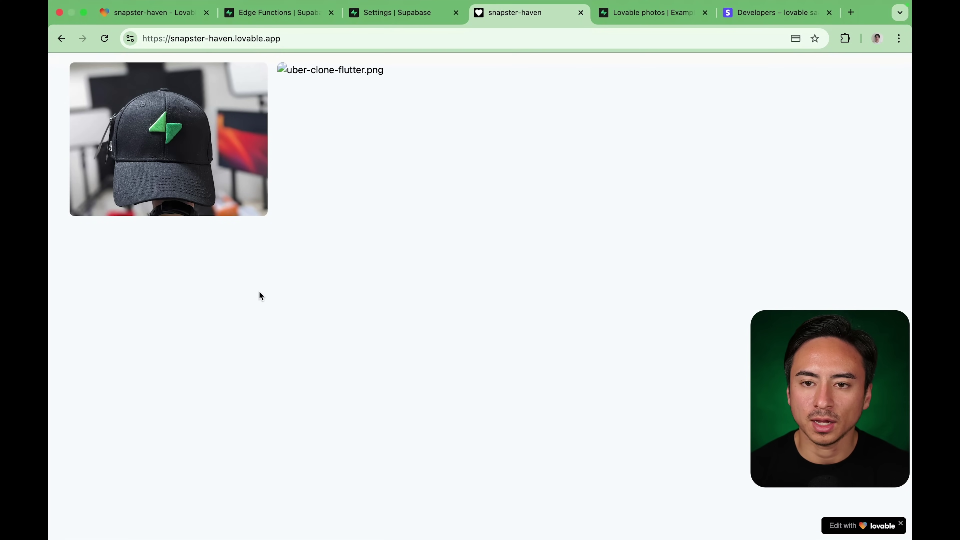
key(super+r)
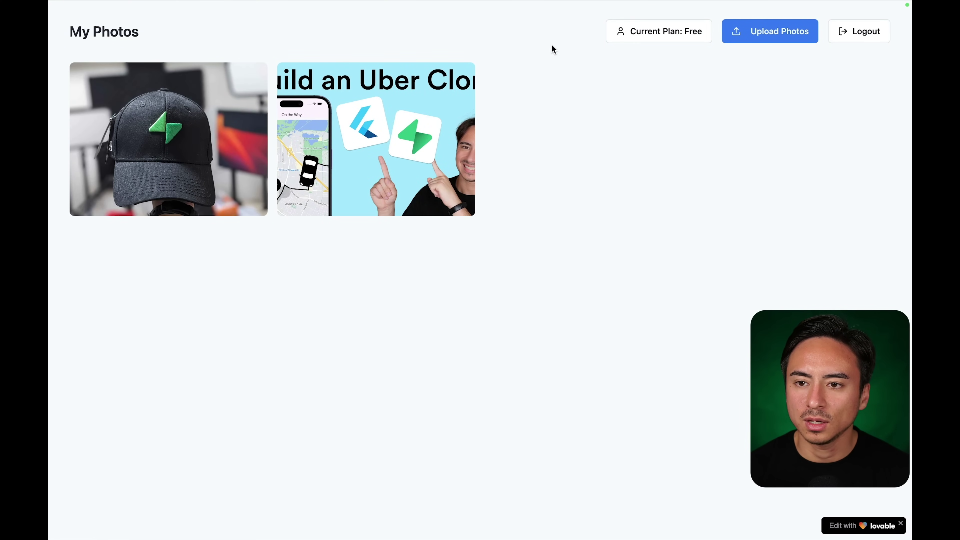
click(660, 33)
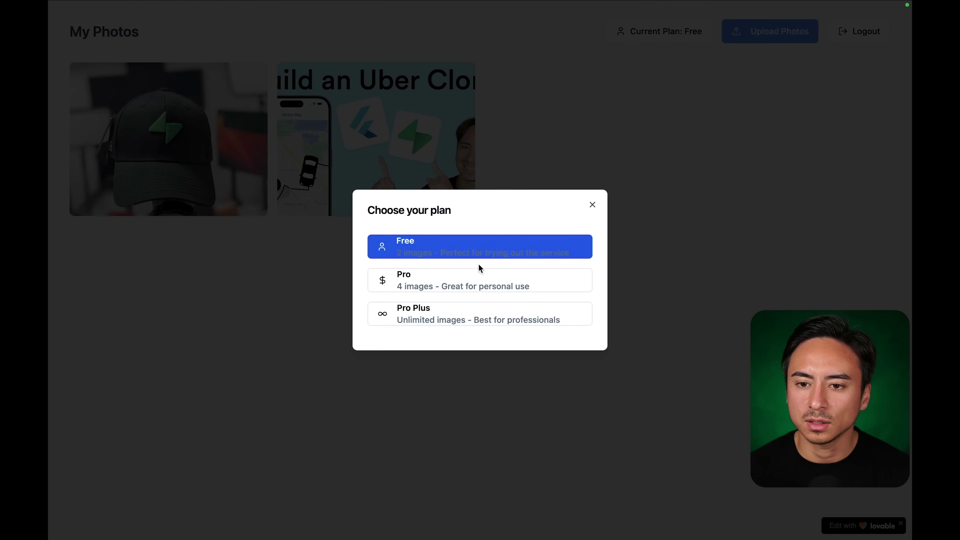
click(468, 284)
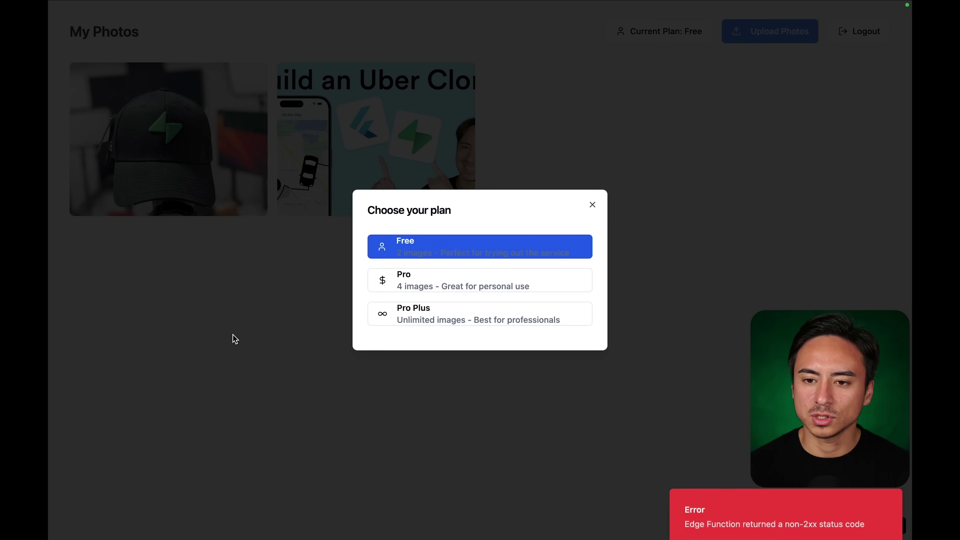
click(592, 204)
mouse_move(389, 1)
click(388, 33)
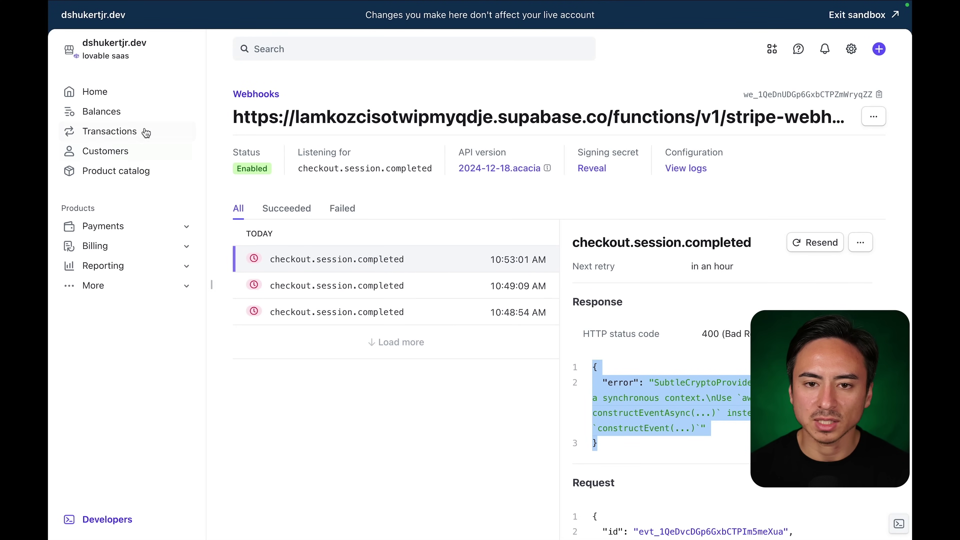
Cancel the test customer's newest active pro subscription immediately in Stripe, then return to snapster-haven.
click(120, 151)
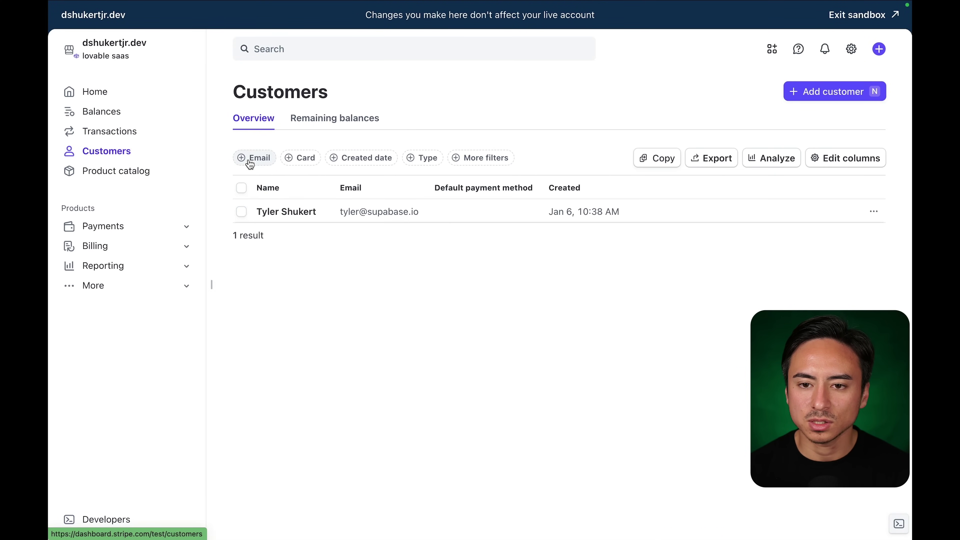
click(300, 222)
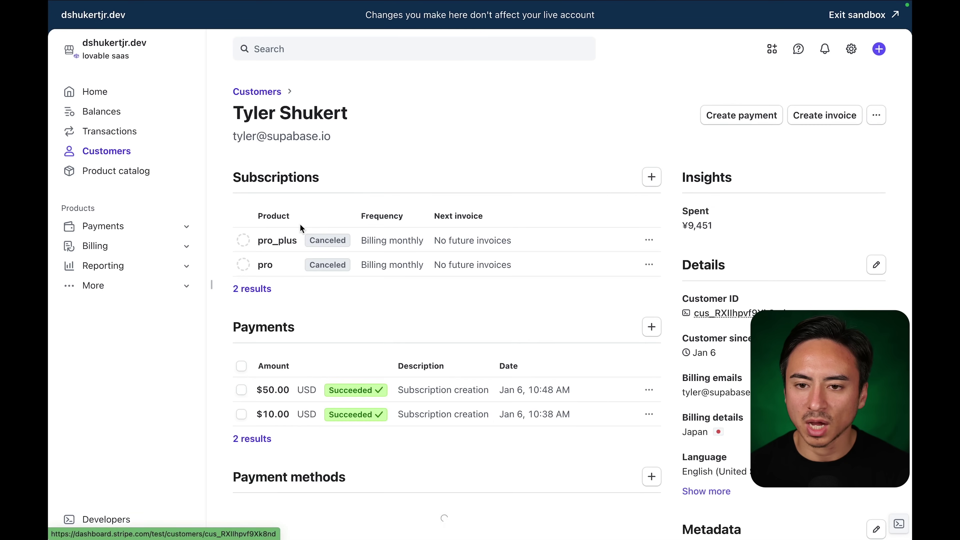
click(637, 241)
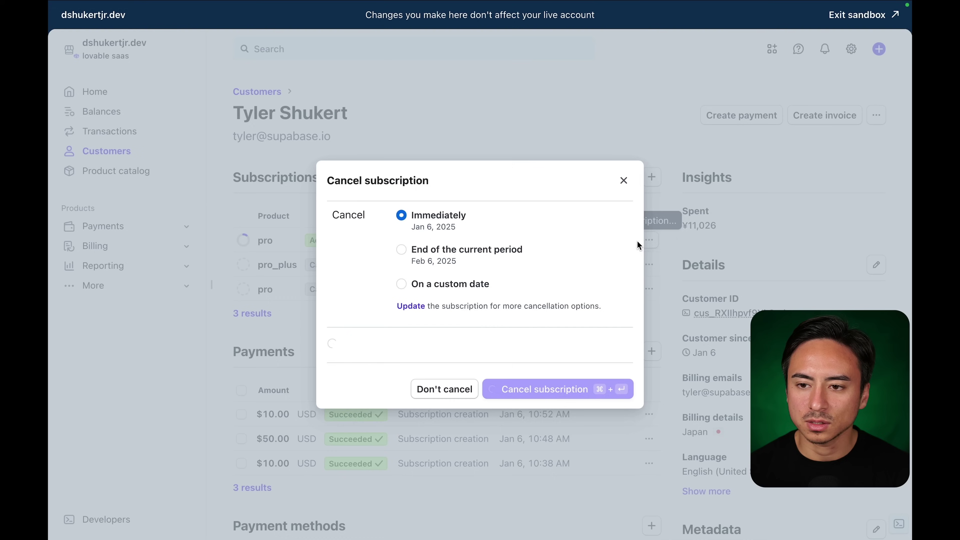
click(529, 393)
mouse_move(470, 4)
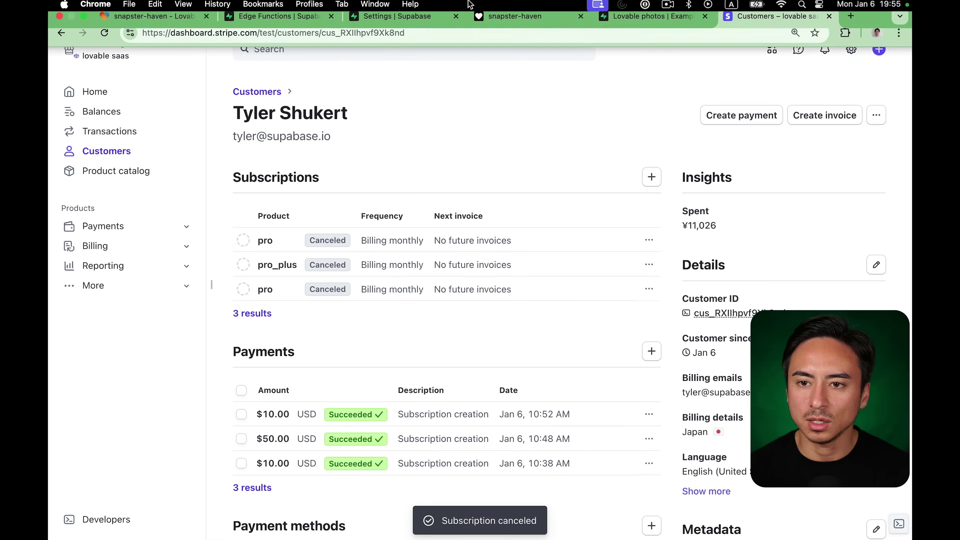
click(504, 17)
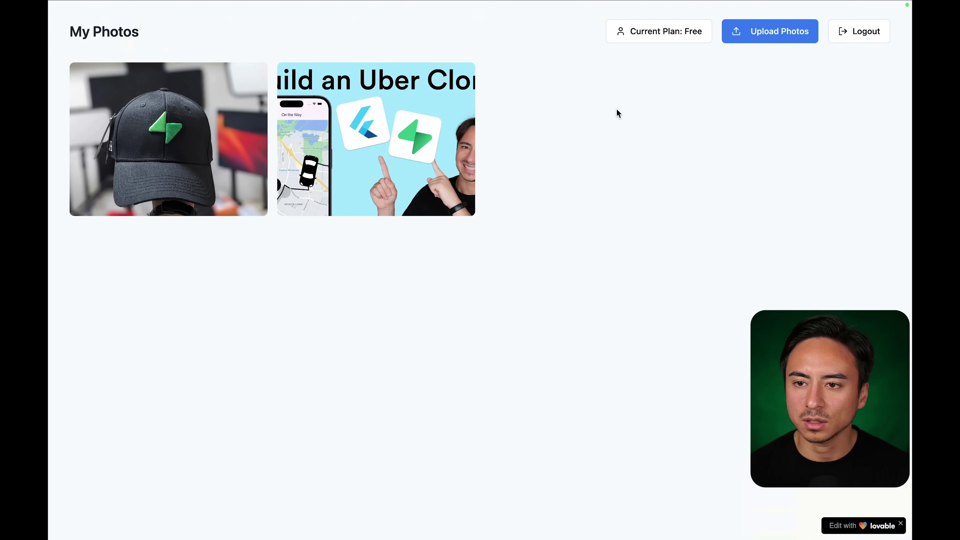
click(659, 43)
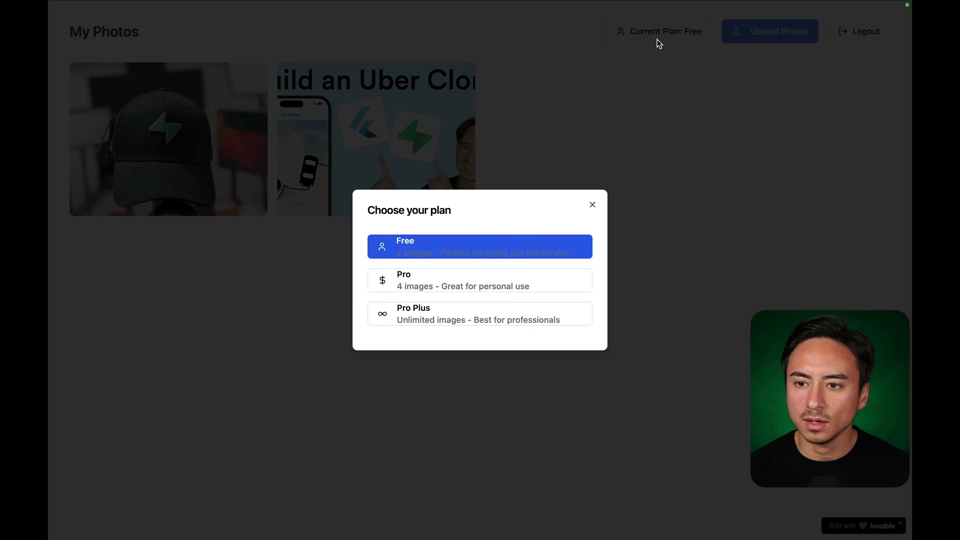
click(531, 280)
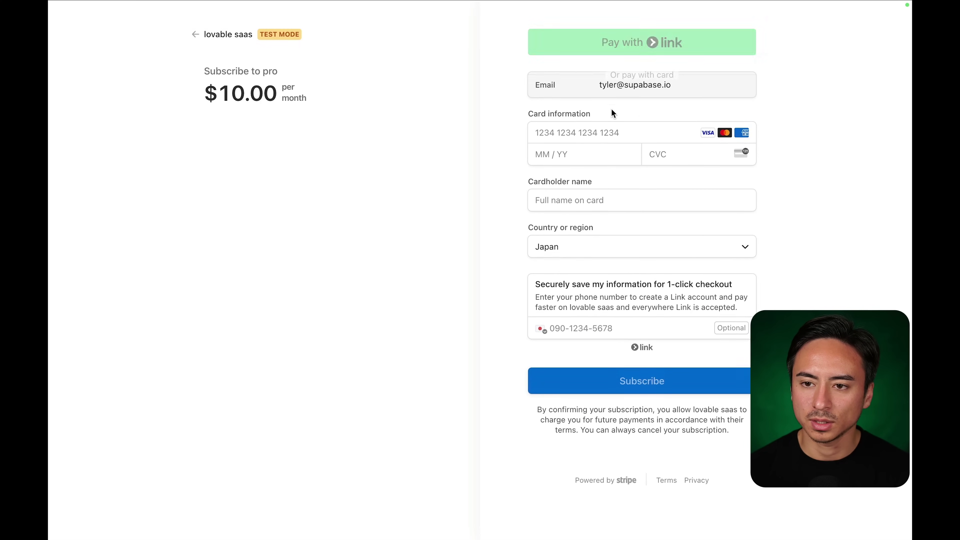
click(587, 153)
text(4242 4242 4242 4242)
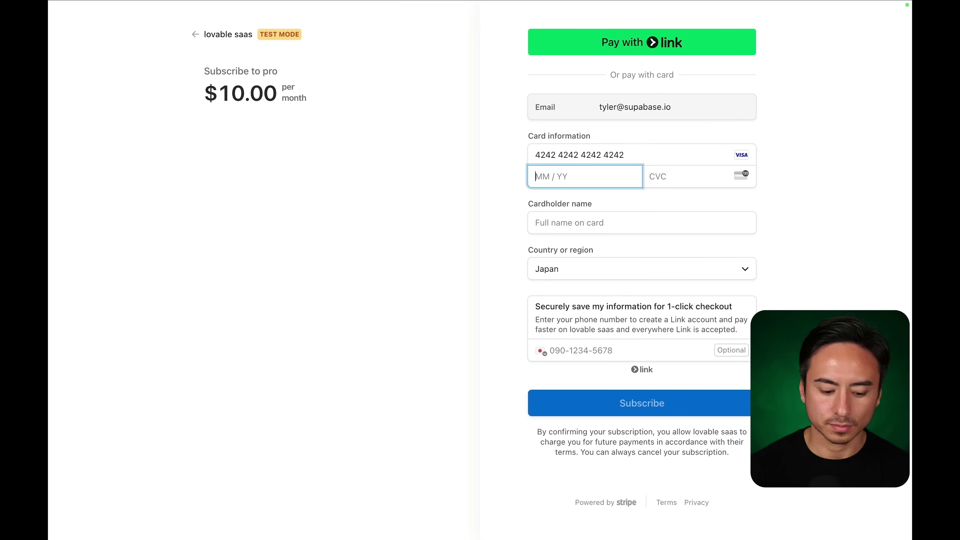
text(12 / 25)
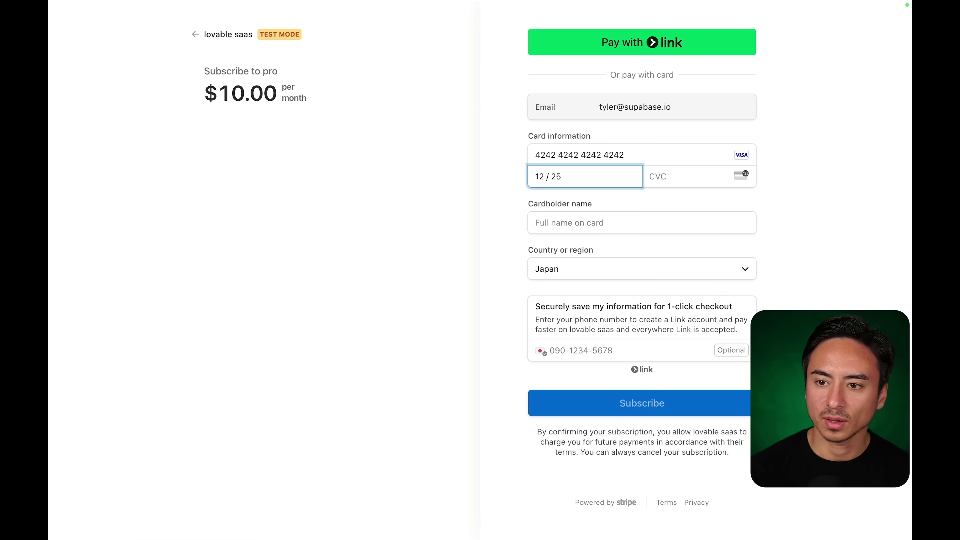
text(211)
click(606, 226)
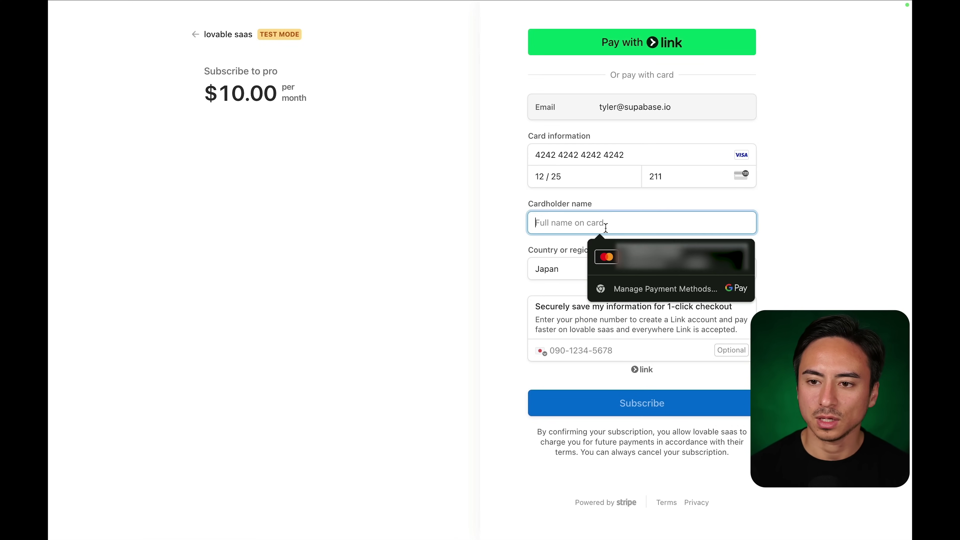
text(Tyler)
click(506, 343)
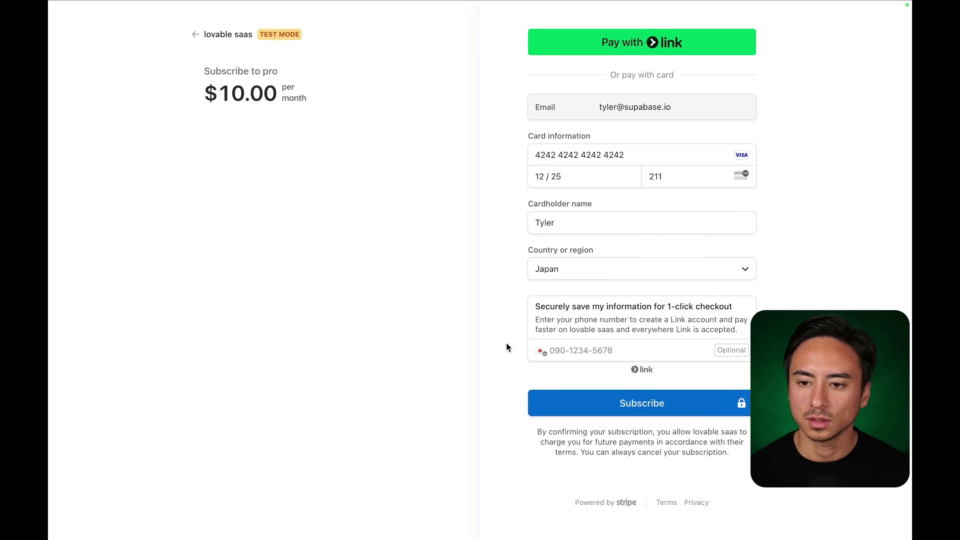
click(599, 402)
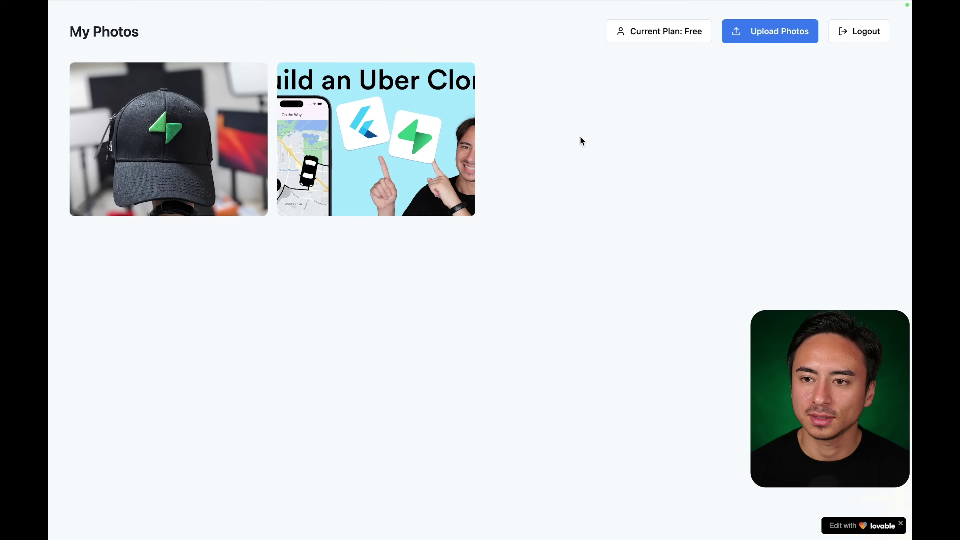
Reload the app to check the plan, then go back to the customer's Stripe record.
key(super+r)
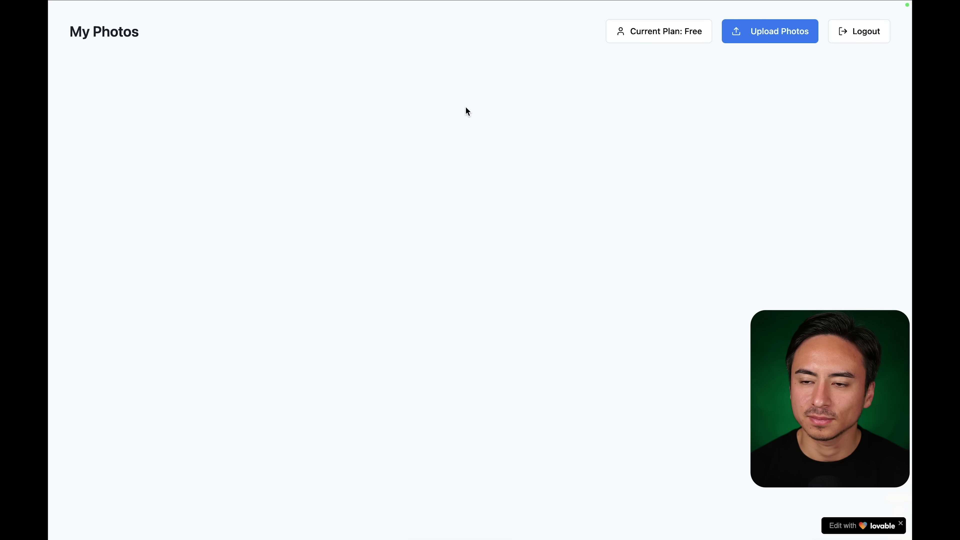
mouse_move(311, 1)
click(735, 28)
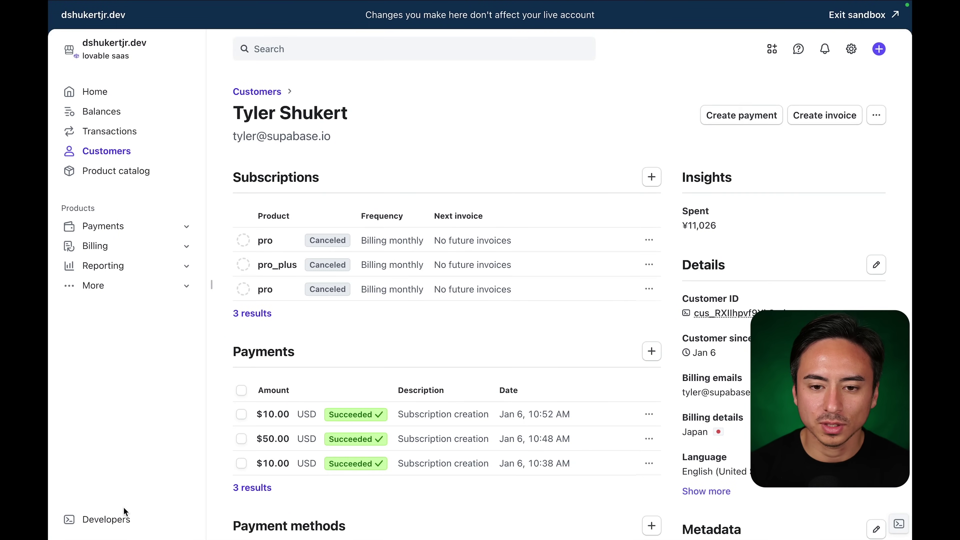
Open the Supabase webhook endpoint's delivery log and check the Succeeded filter for successful deliveries.
click(125, 518)
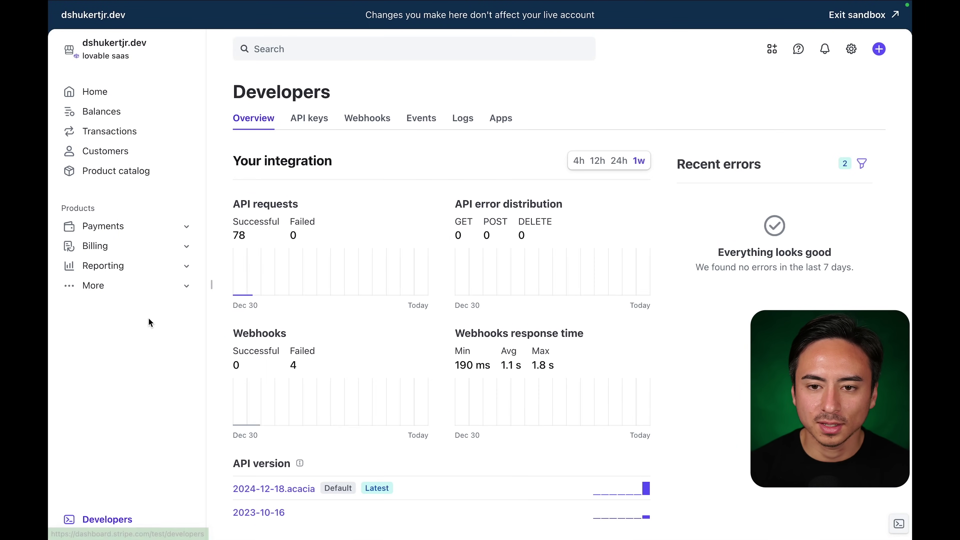
click(368, 118)
click(348, 211)
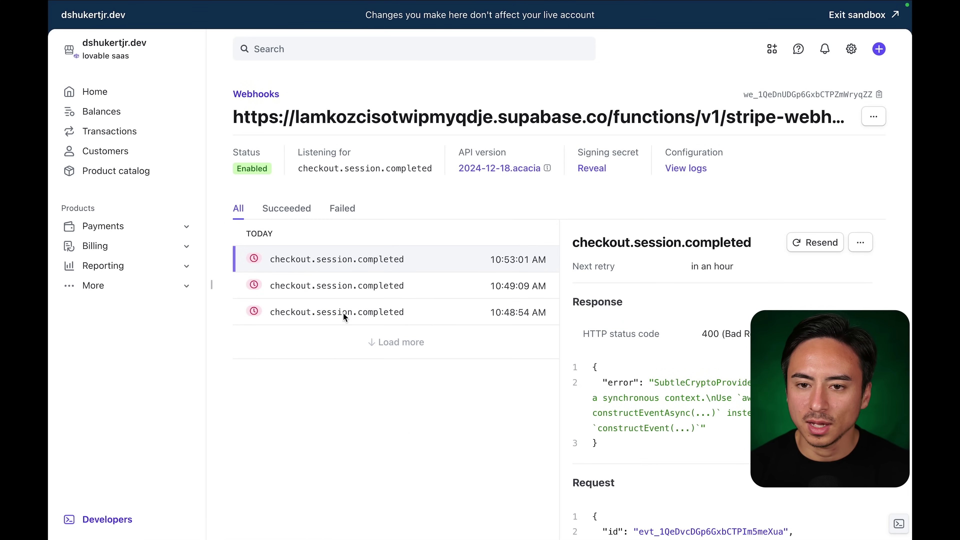
click(291, 214)
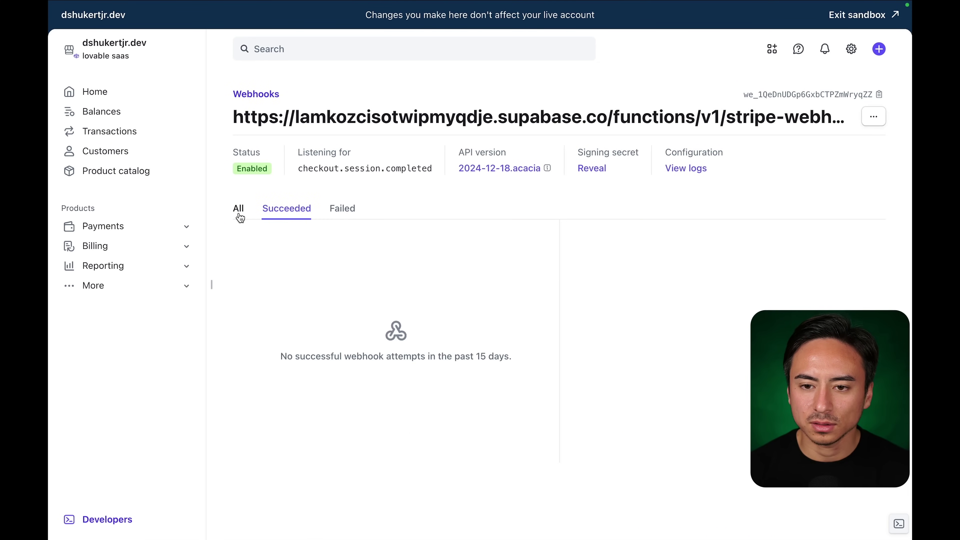
click(239, 210)
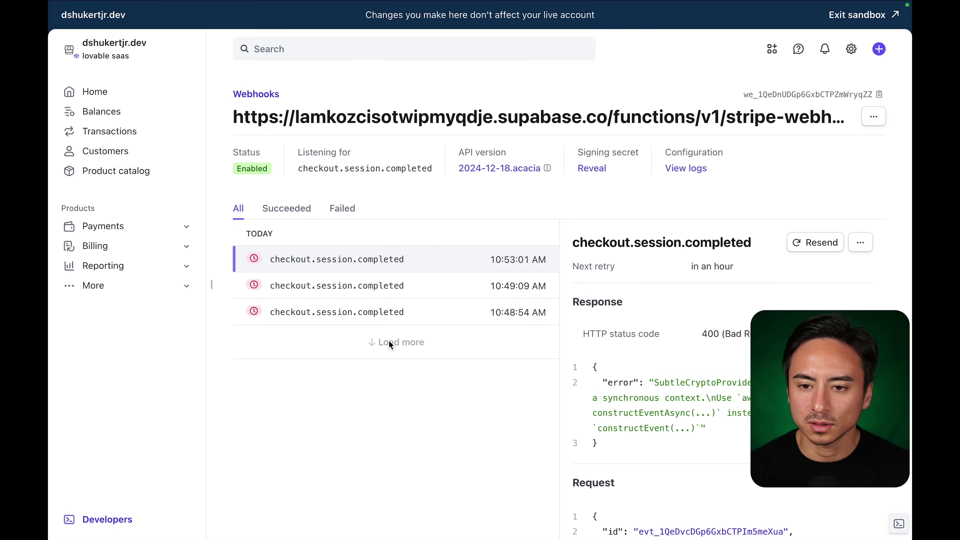
click(273, 209)
click(238, 209)
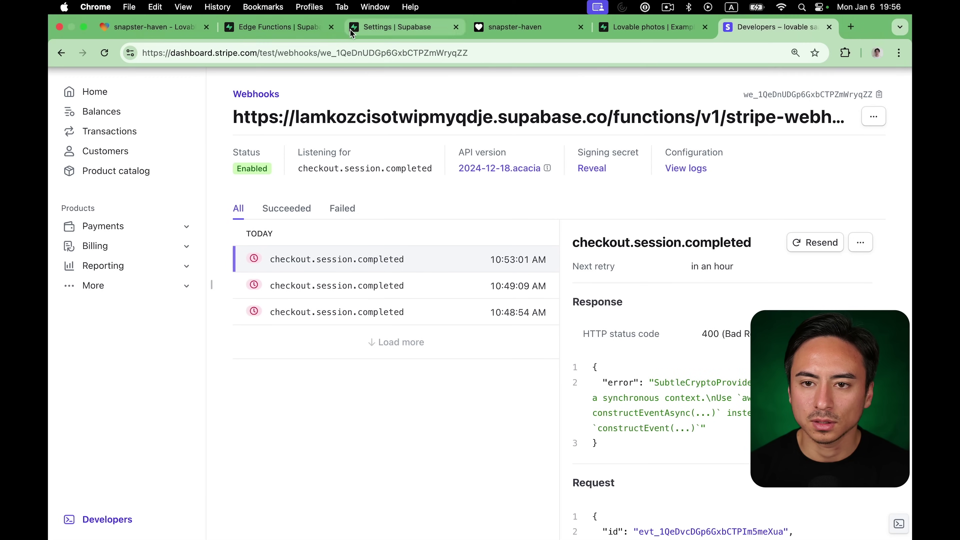
Refresh the stripe-webhook invocations and inspect the failed 400 POST's details, then return to Stripe.
click(297, 28)
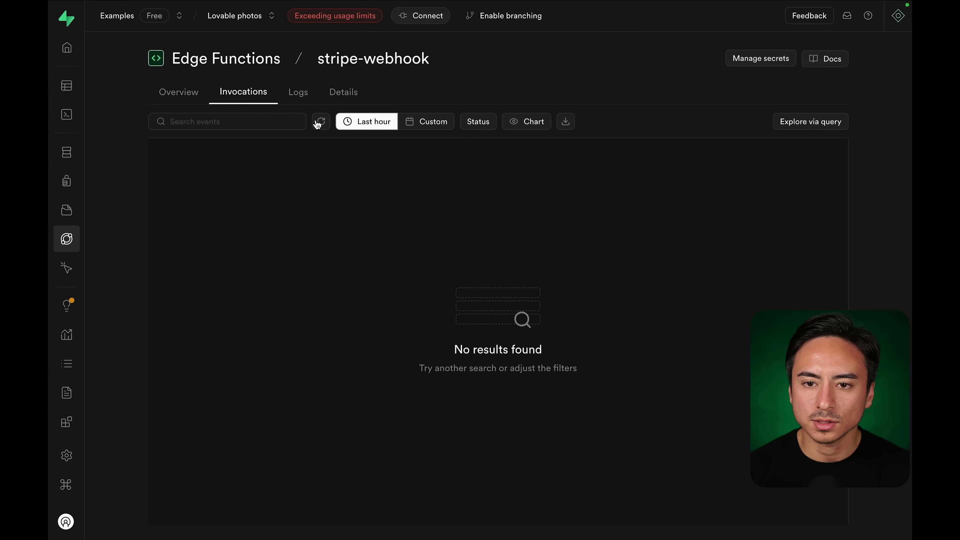
click(321, 121)
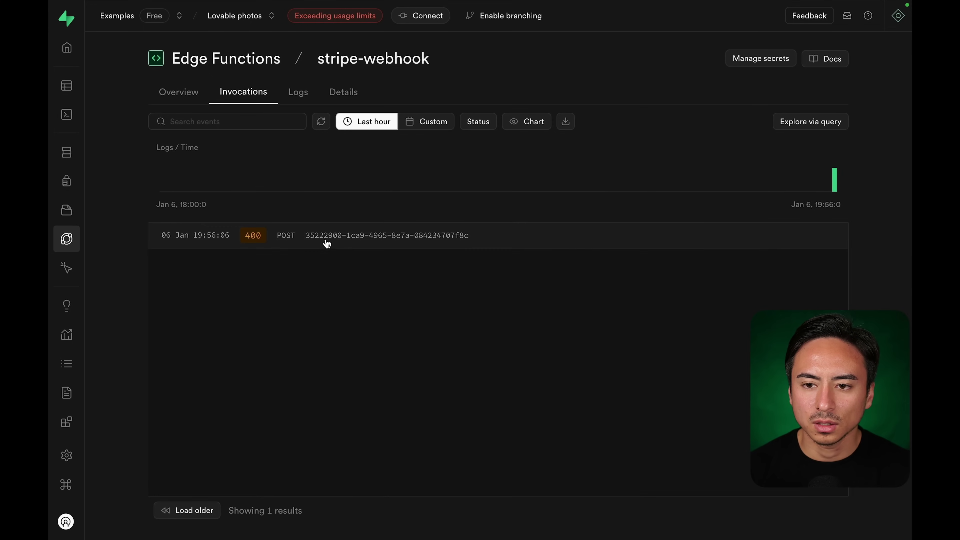
click(327, 236)
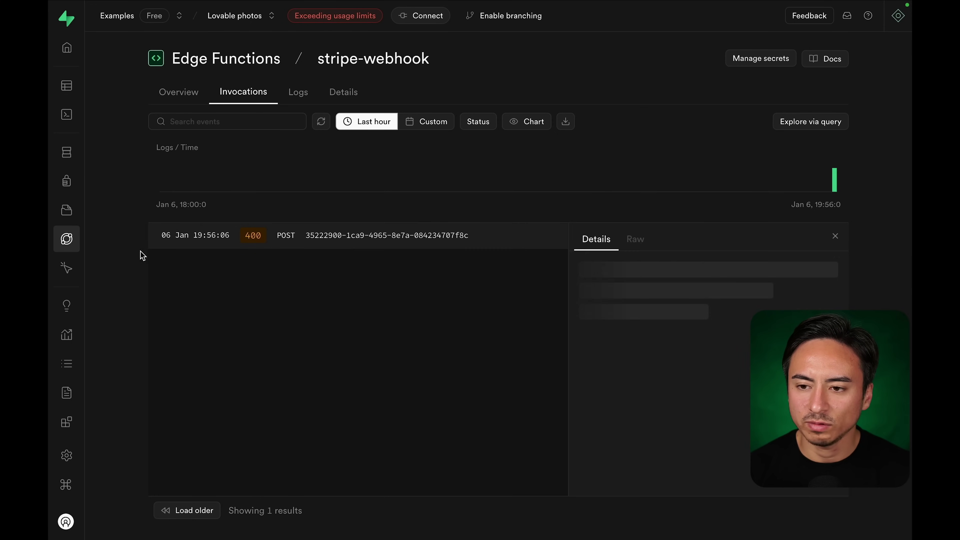
scroll(157, 246, down, 2)
scroll(157, 244, up, 2)
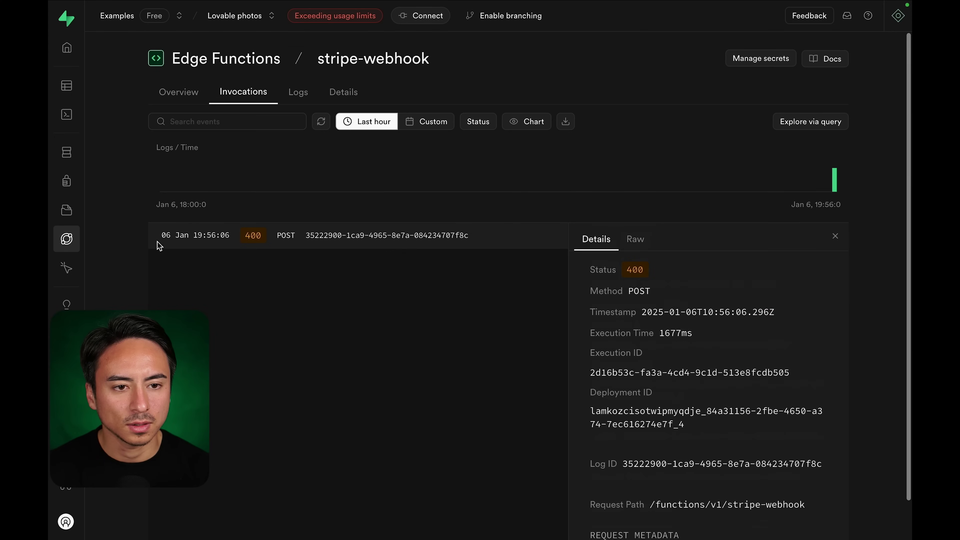
click(742, 28)
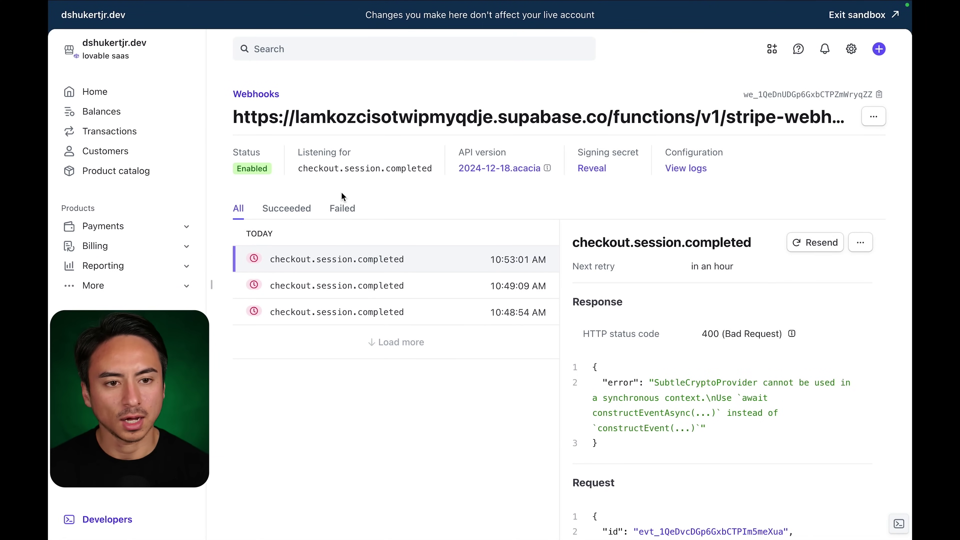
Reload the webhook log, read the 10:56:06 AM event's request JSON, and select its 'User not found' response.
key(super+r)
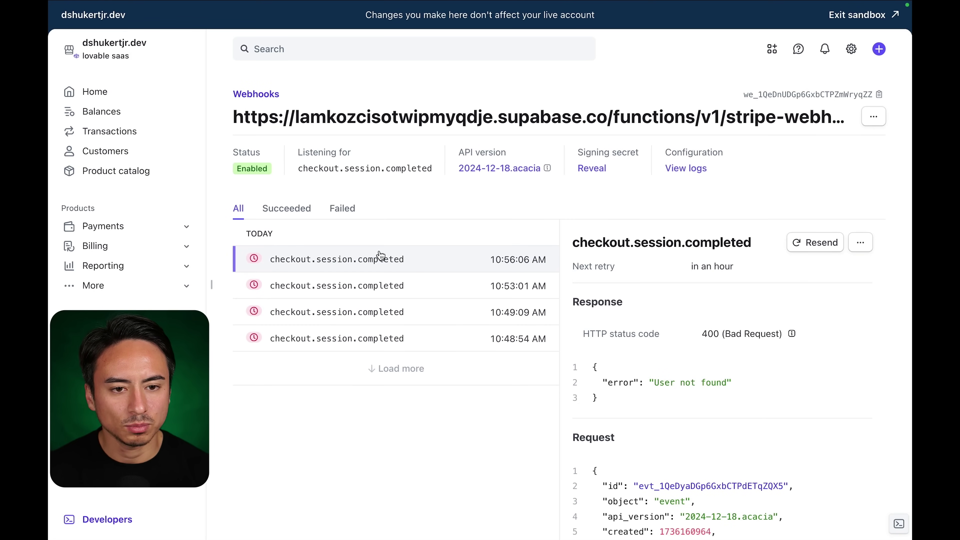
scroll(718, 394, down, 5)
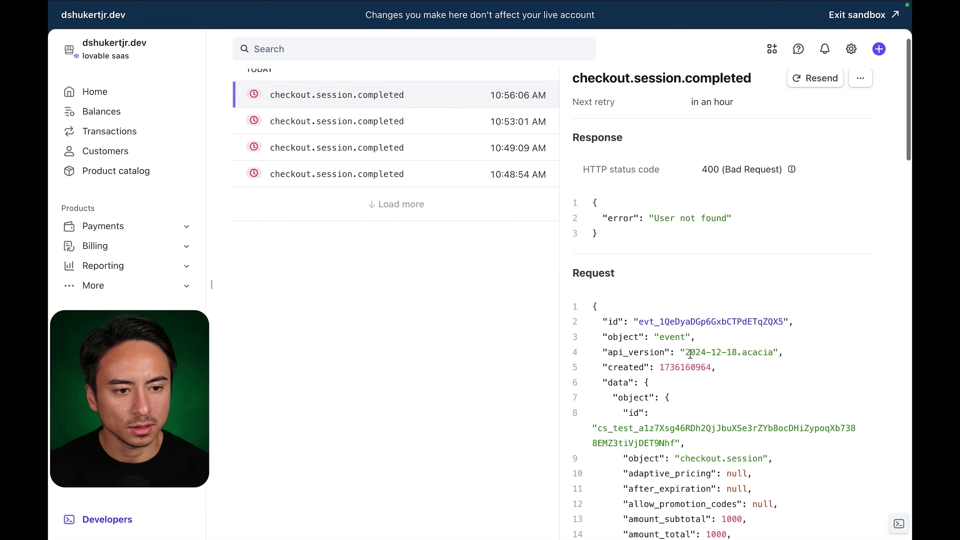
scroll(677, 230, down, 4)
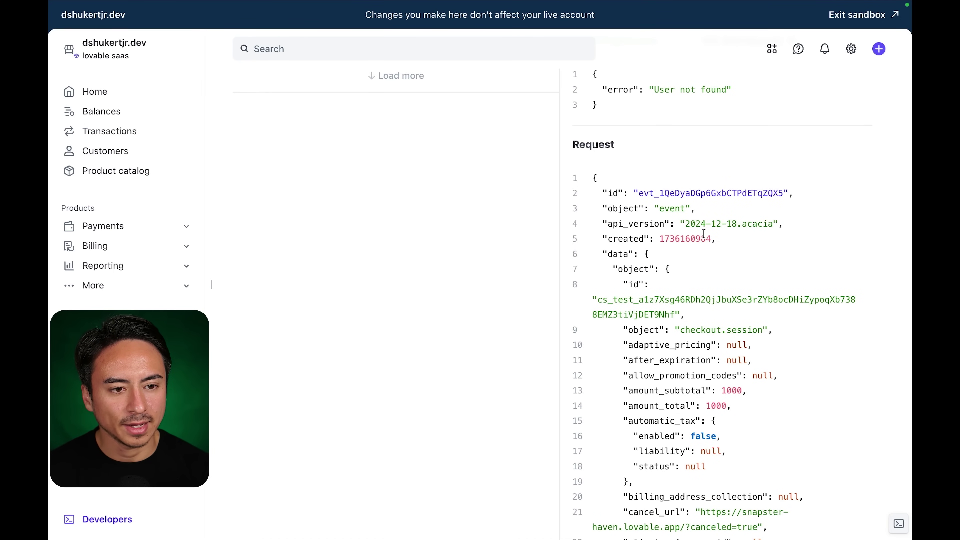
scroll(598, 279, down, 5)
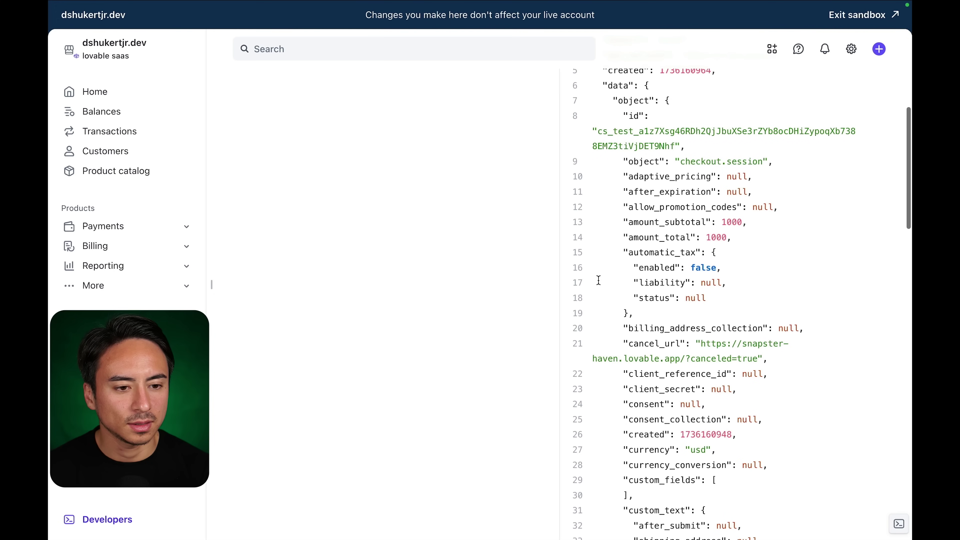
scroll(598, 280, down, 3)
scroll(600, 284, down, 10)
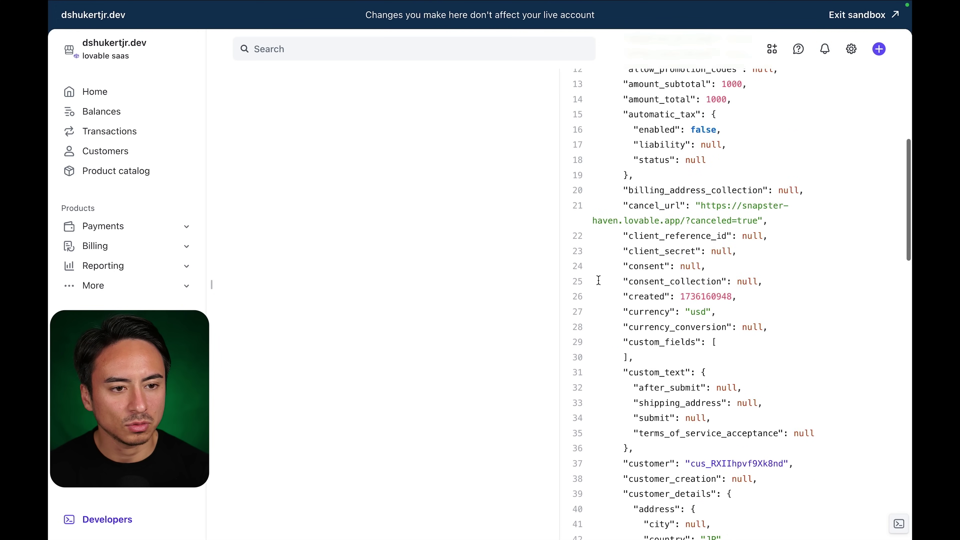
scroll(599, 281, down, 20)
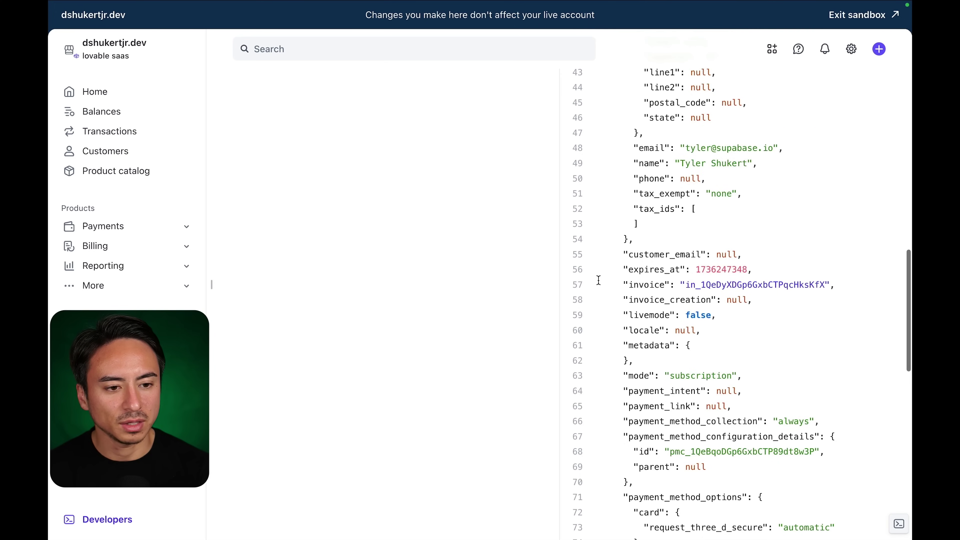
scroll(599, 280, down, 5)
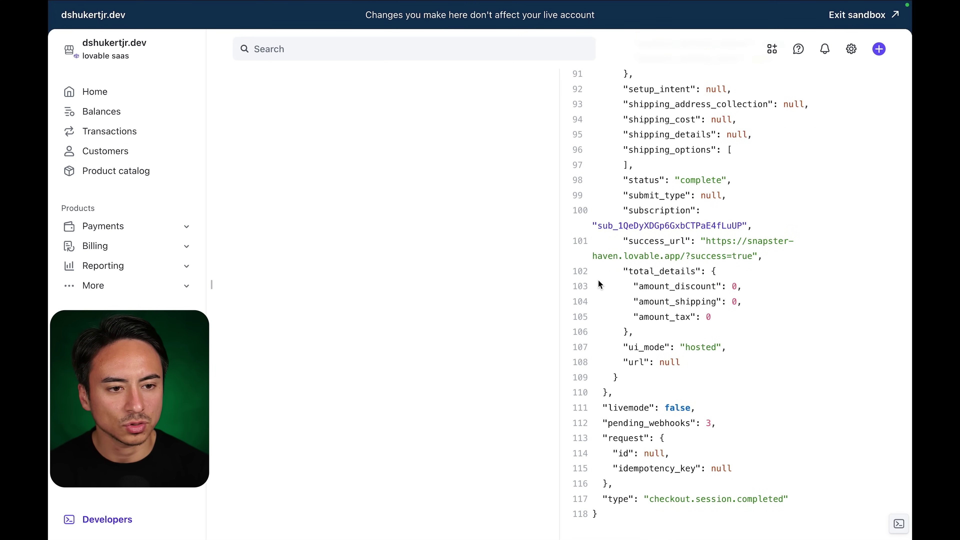
scroll(598, 280, up, 20)
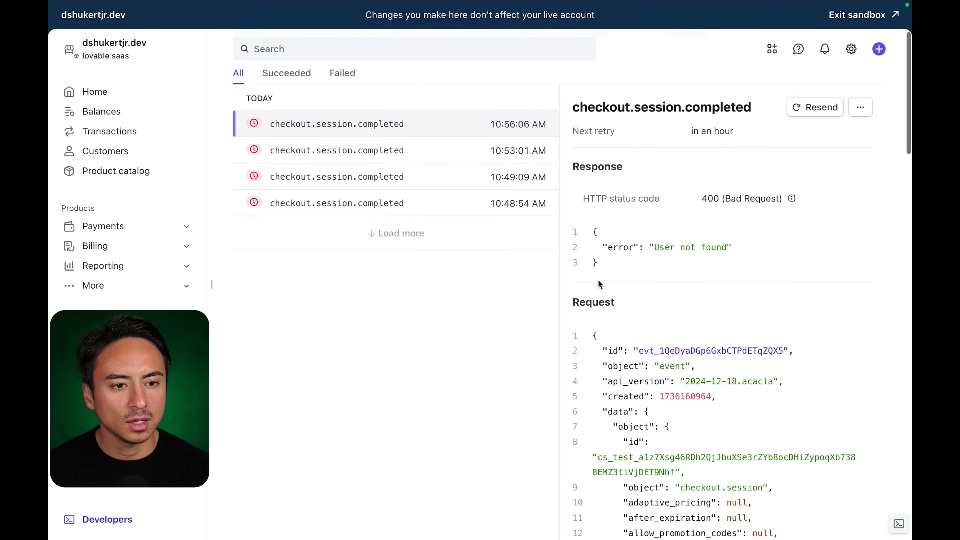
scroll(598, 280, down, 6)
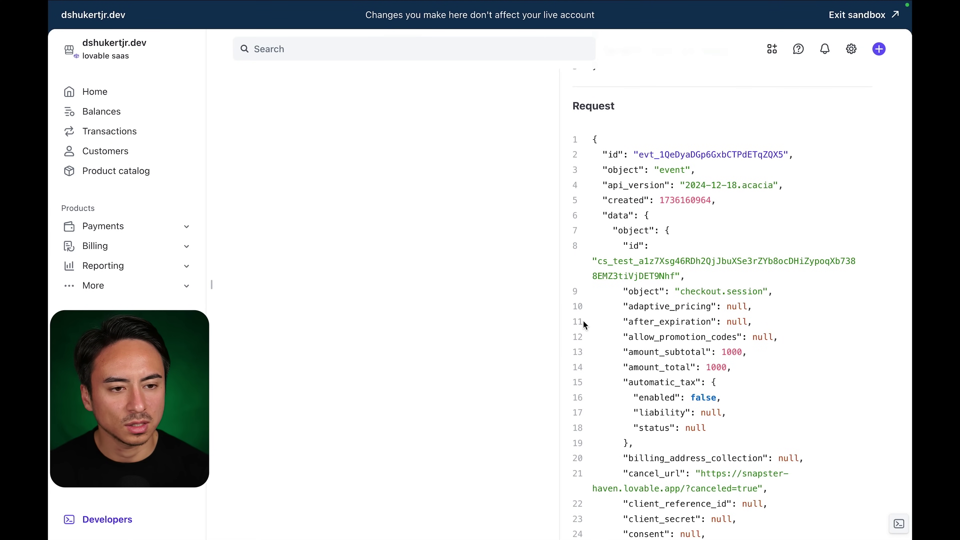
scroll(583, 322, down, 2)
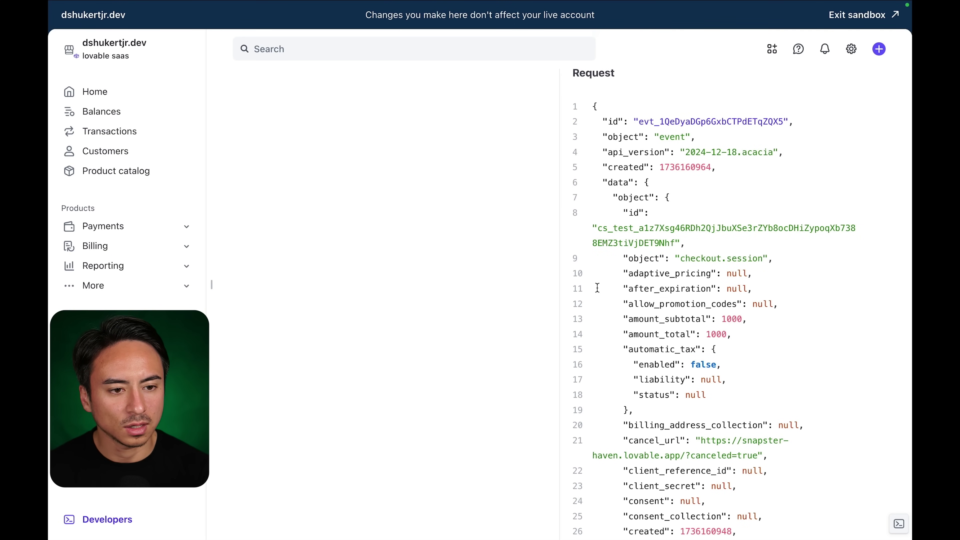
scroll(597, 288, down, 8)
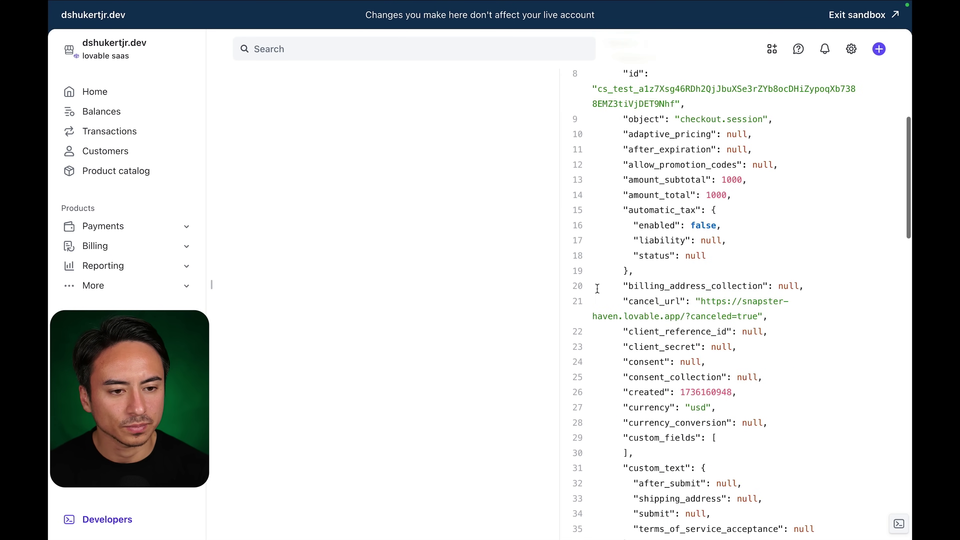
scroll(597, 288, down, 3)
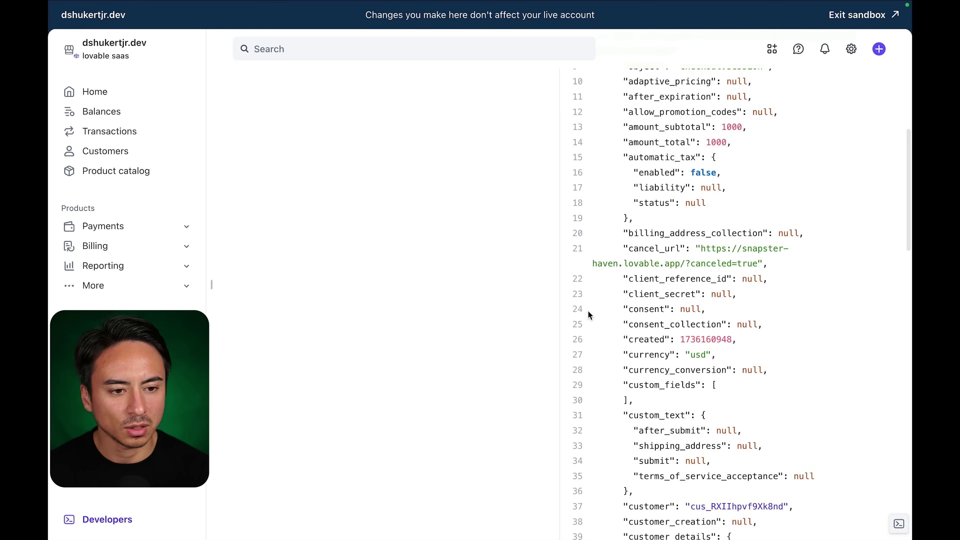
scroll(588, 311, down, 13)
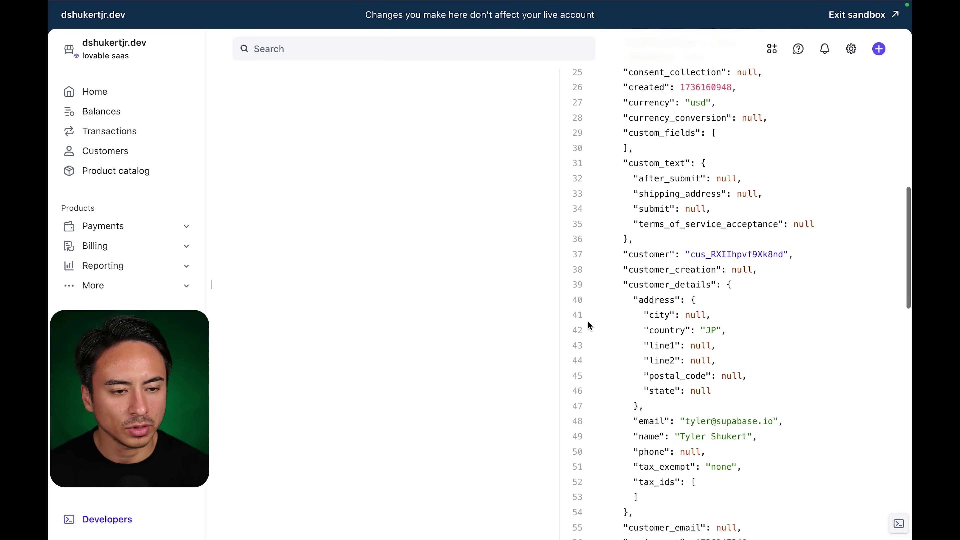
scroll(587, 323, down, 1)
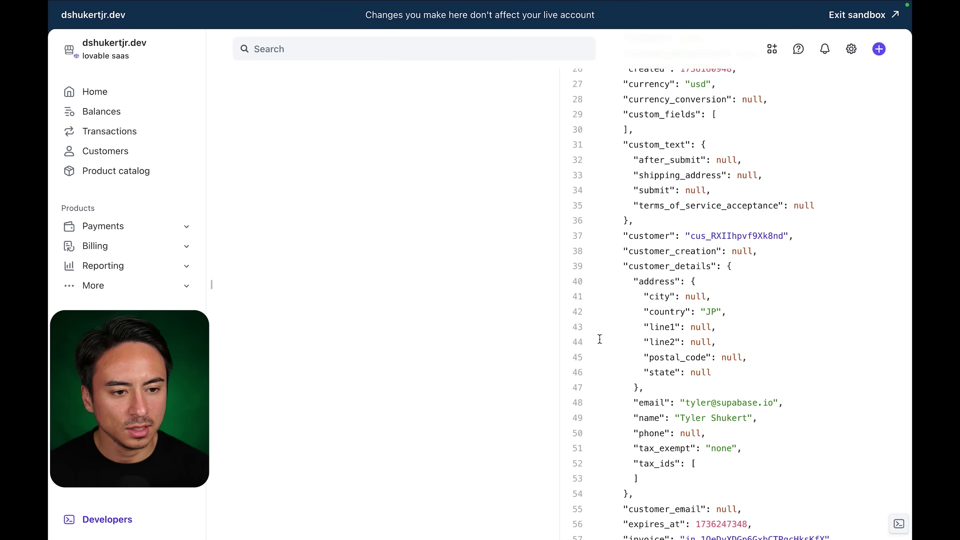
scroll(599, 339, down, 6)
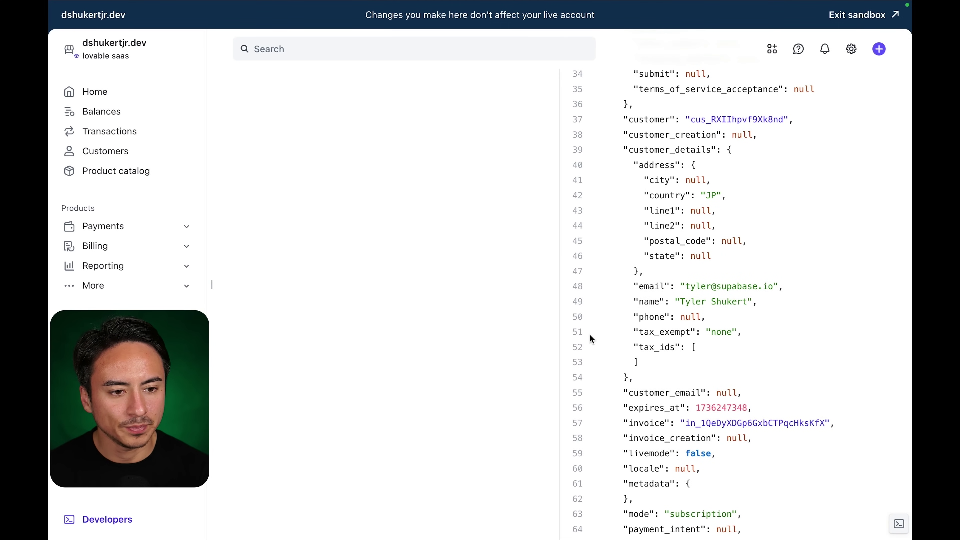
scroll(591, 335, down, 8)
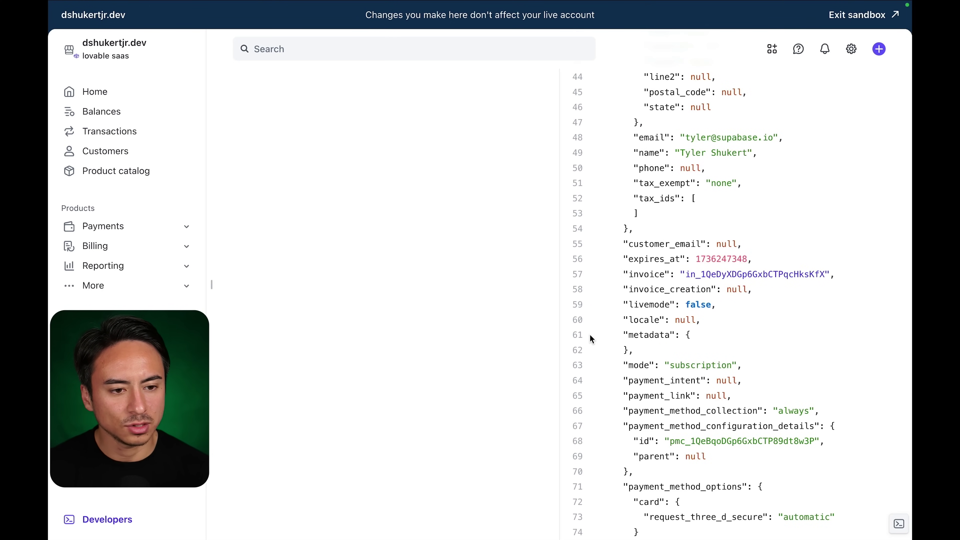
scroll(590, 336, down, 12)
scroll(590, 335, down, 15)
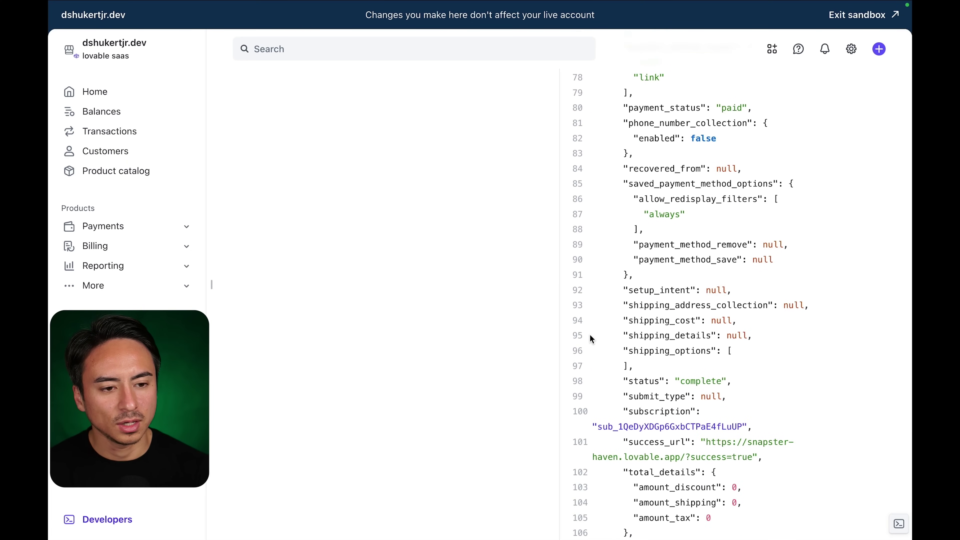
scroll(590, 335, down, 6)
scroll(590, 338, down, 5)
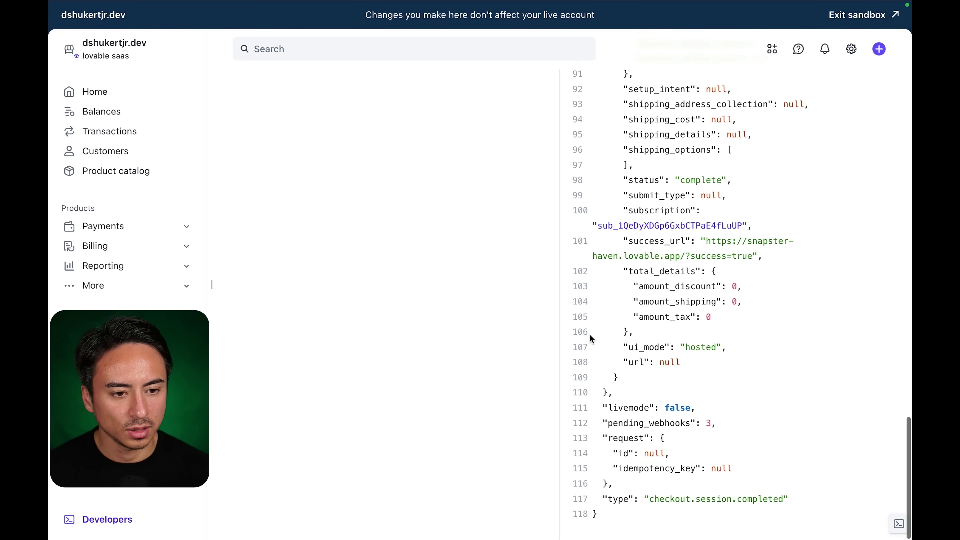
scroll(589, 335, up, 20)
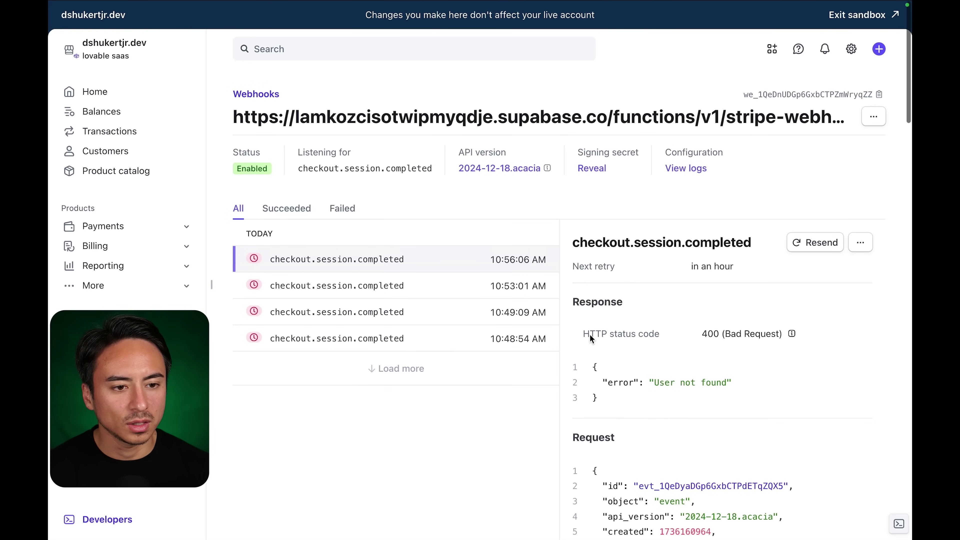
drag(592, 365, 599, 400)
key(ctrl+c)
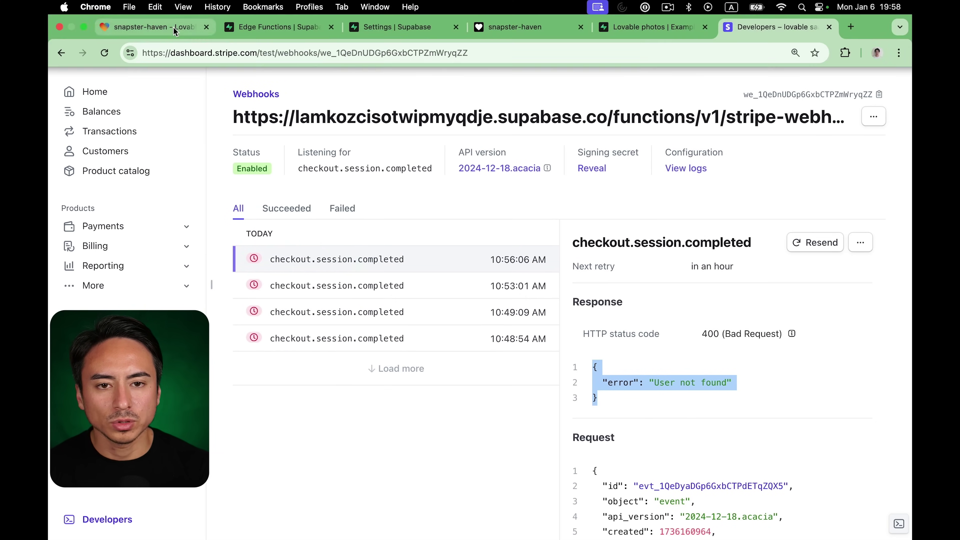
Tell Lovable that upgrading the test user to a pro plan fails, pasting the 'User not found' error.
click(173, 25)
click(189, 496)
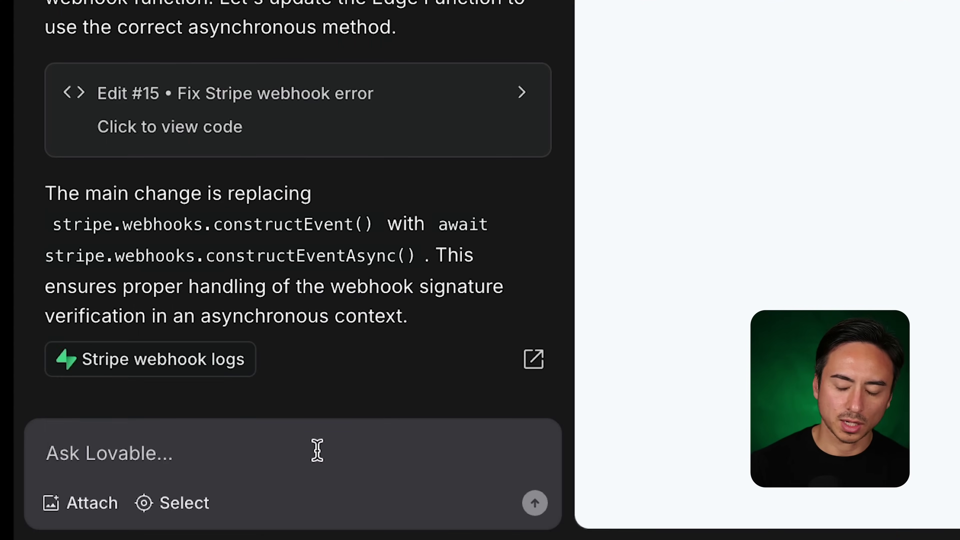
text(I)
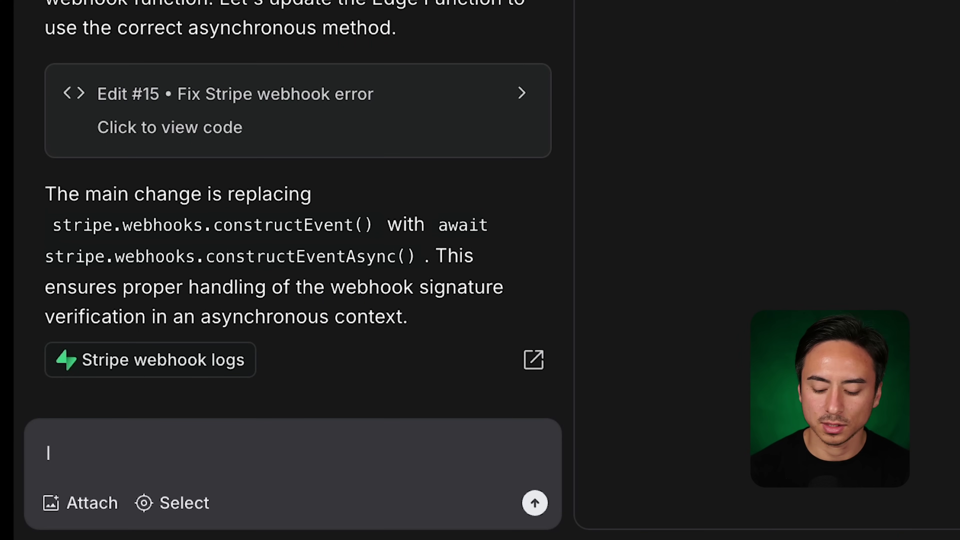
key(BackSpace)
text(I')
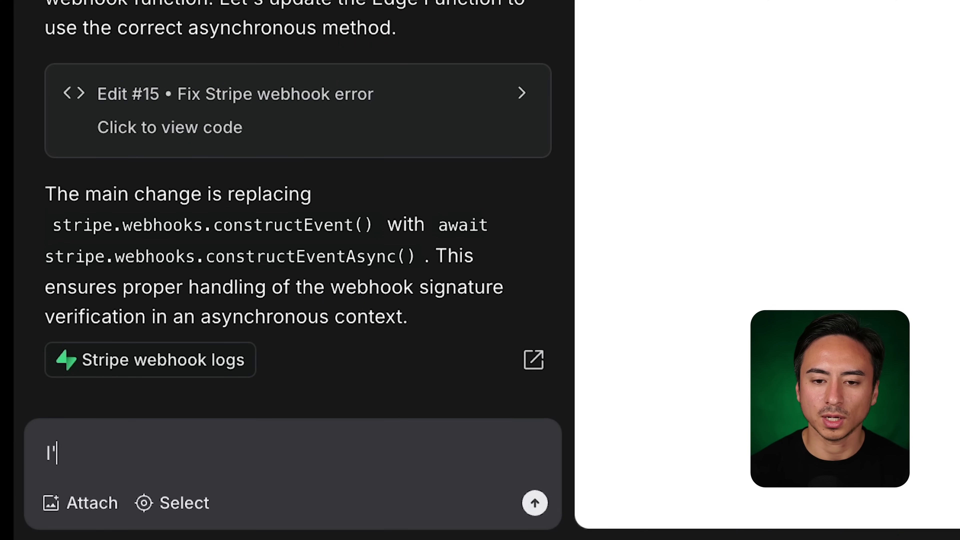
text(m getting this error )
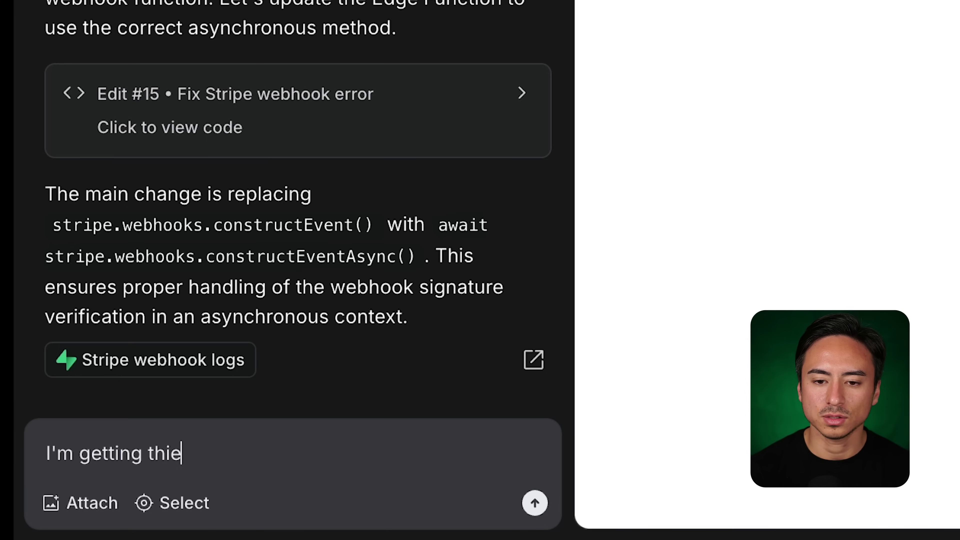
text(mes)
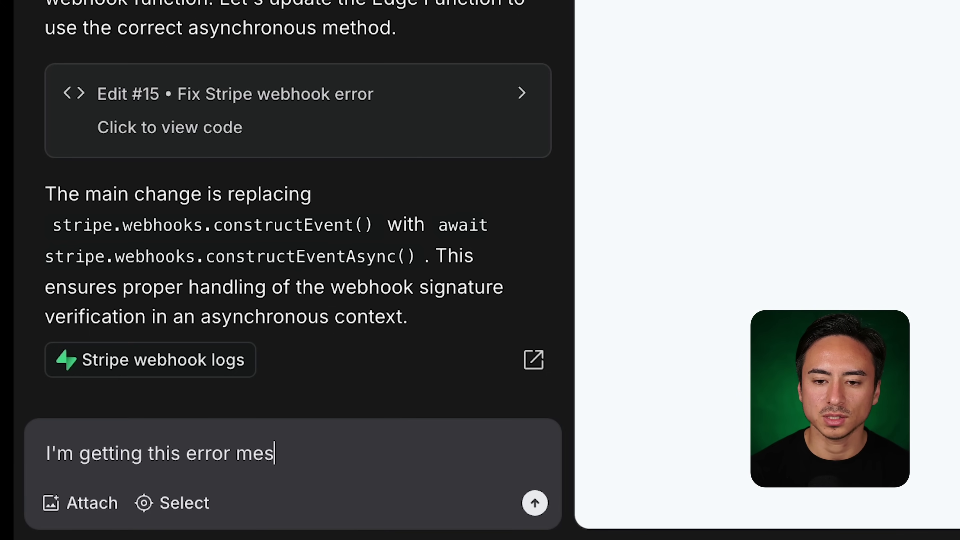
text(sage when I )
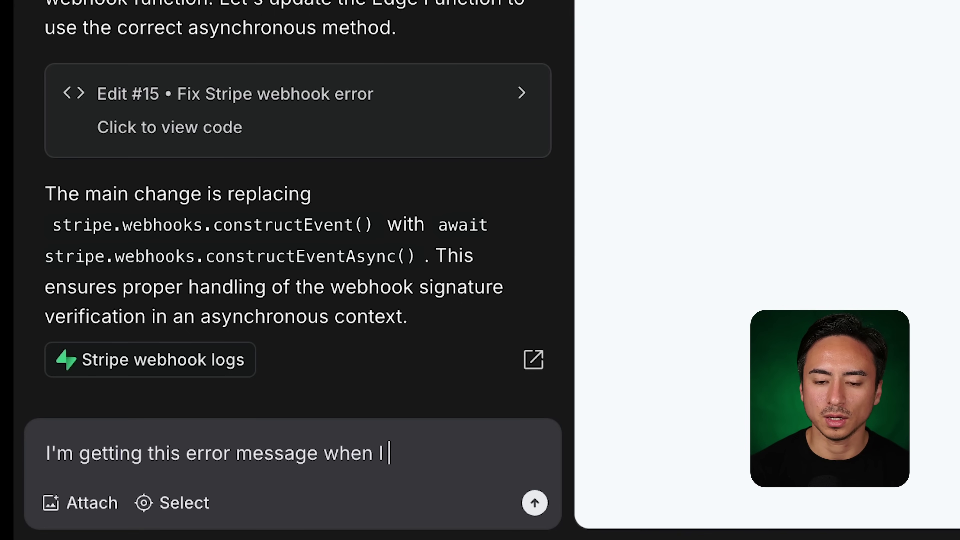
text(upgrad)
key(BackSpace)
text(gra)
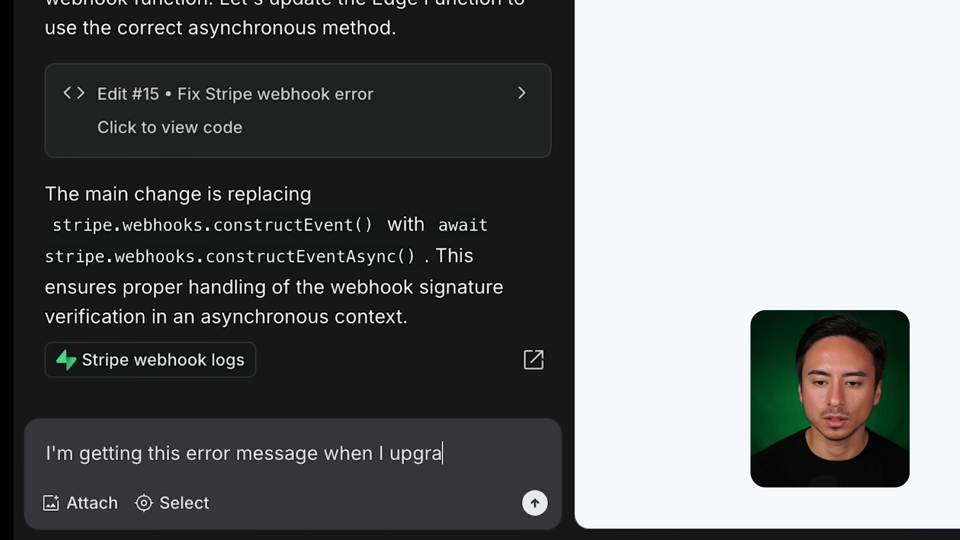
text(de to a prod)
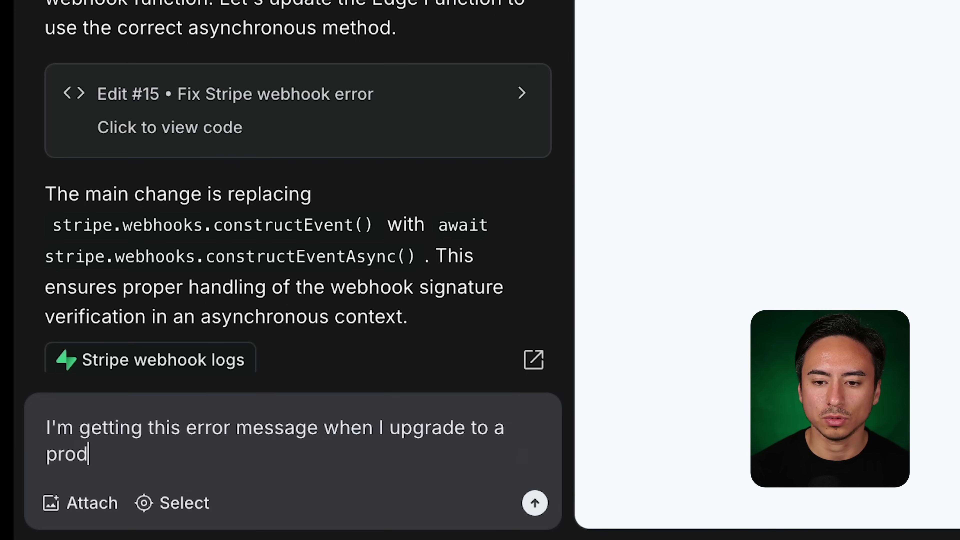
key(BackSpace)
text(plan for )
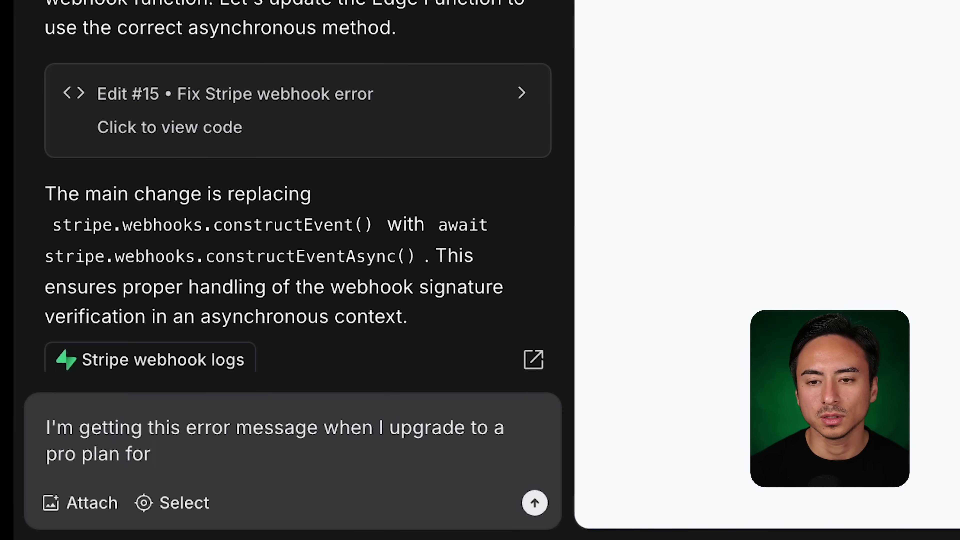
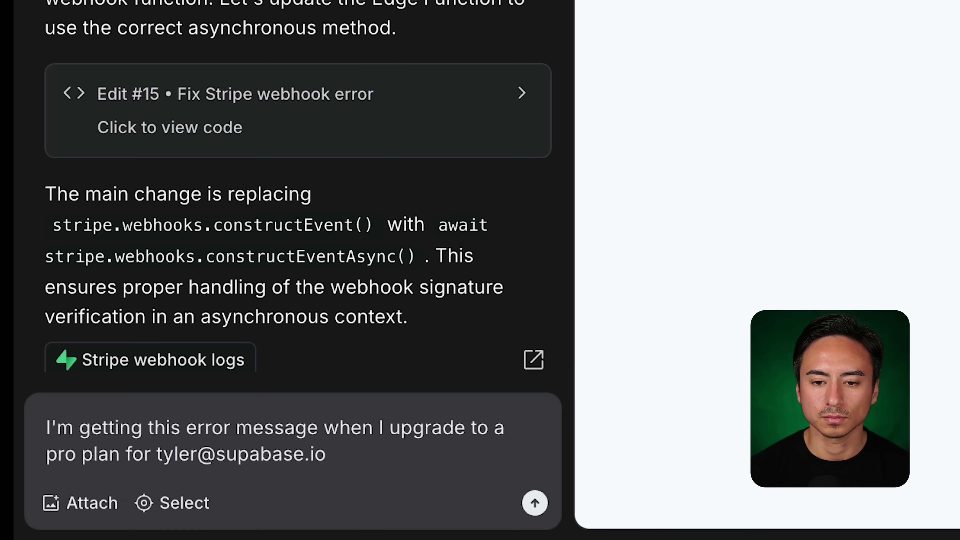
text( user)
key(ctrl+v)
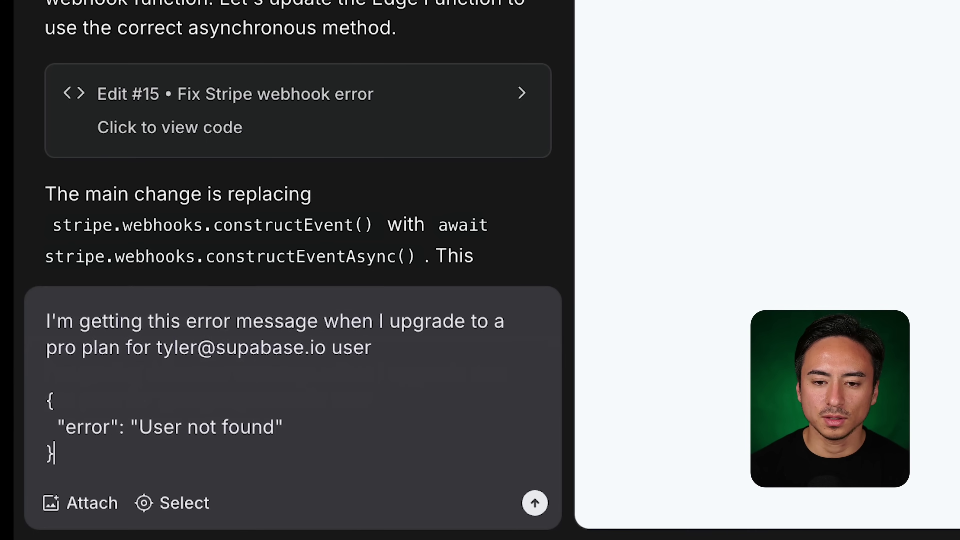
key(Return)
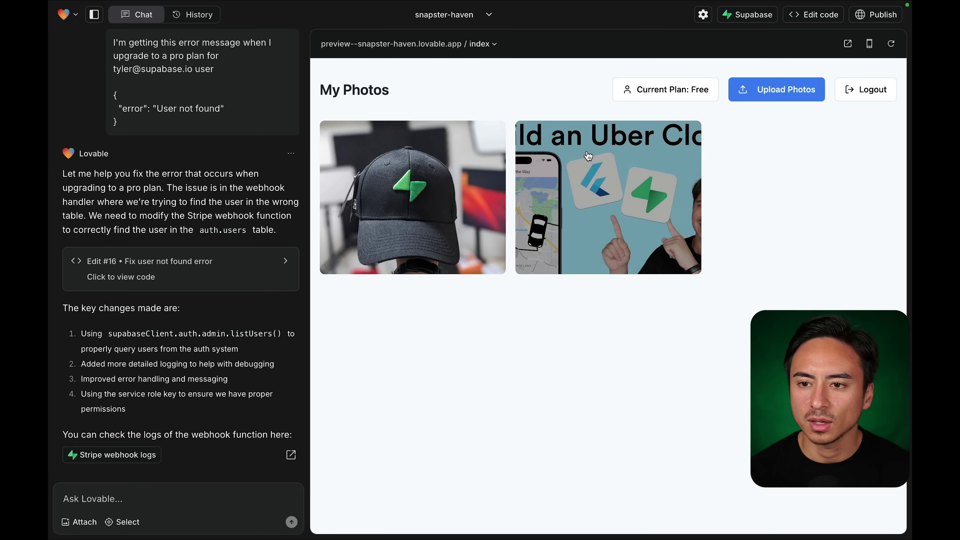
Switch to snapster-haven and choose the Pro Plus plan from the plan chooser.
mouse_move(486, 5)
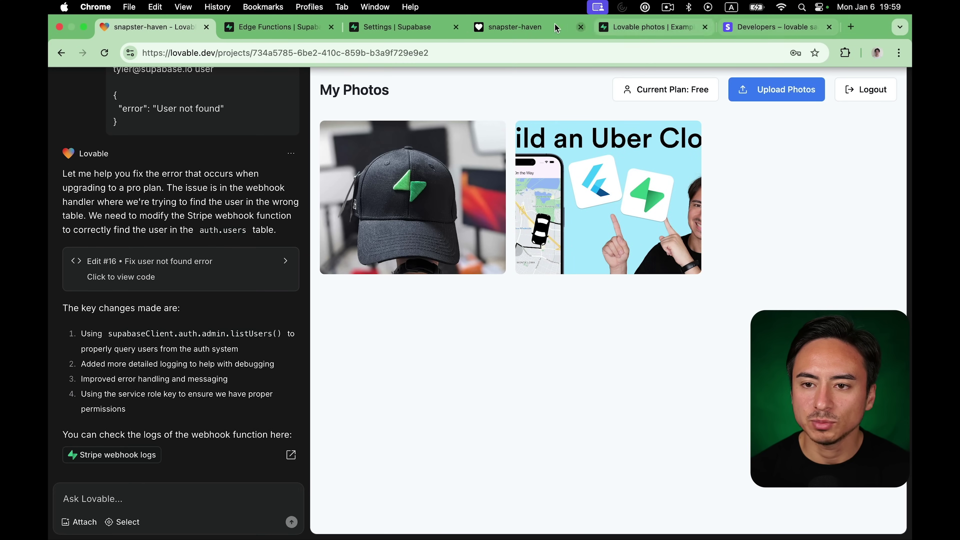
click(524, 27)
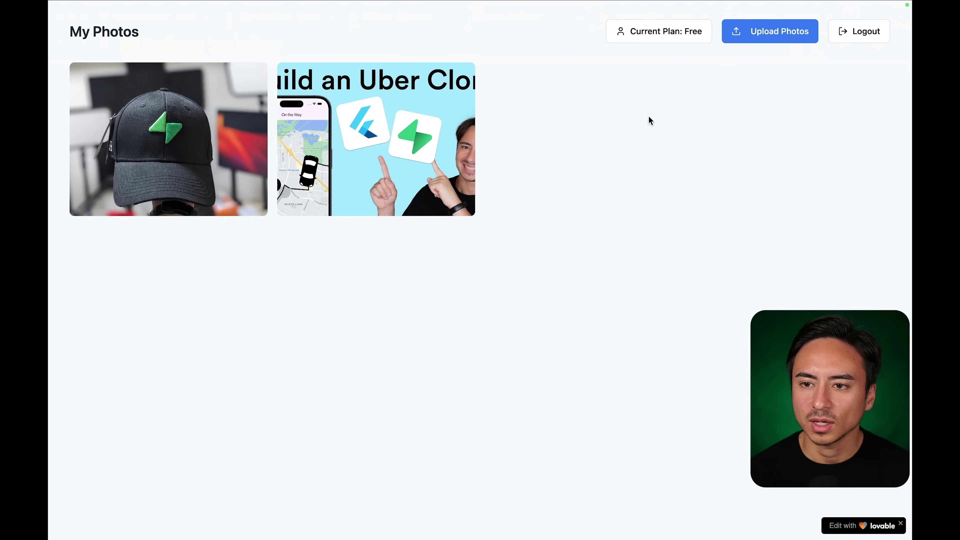
click(660, 43)
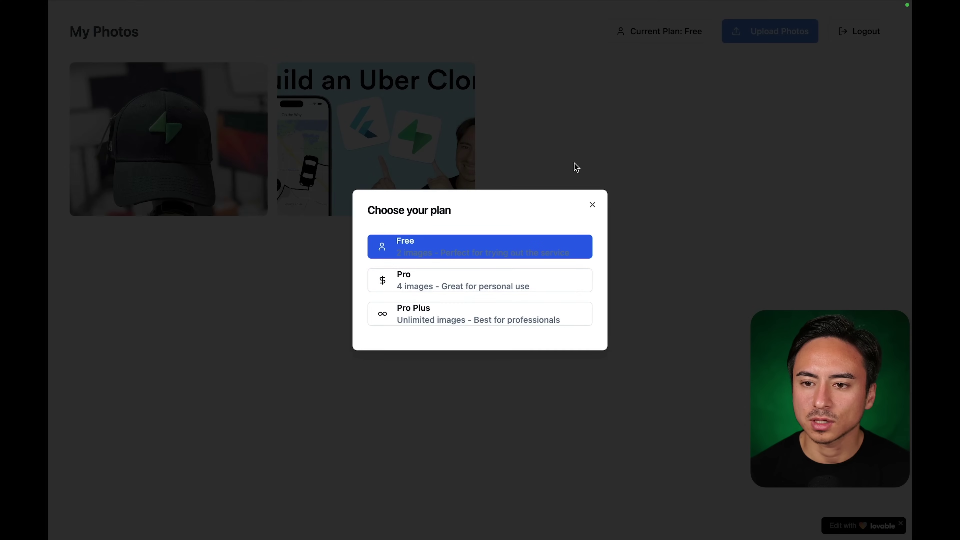
click(458, 322)
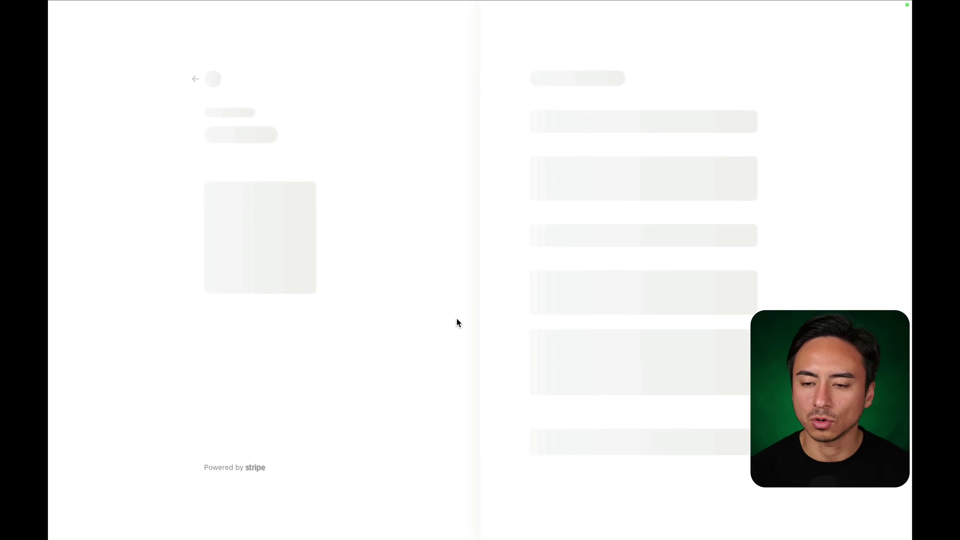
Pay for pro_plus at $50.00/month with test card 4242…, expiry 12/25, CVC and cardholder name.
click(569, 151)
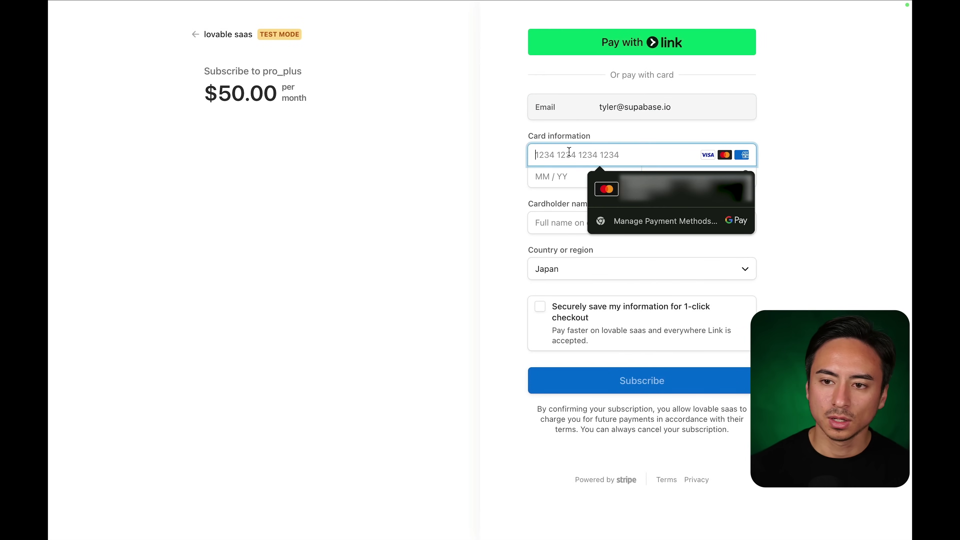
text(4242)
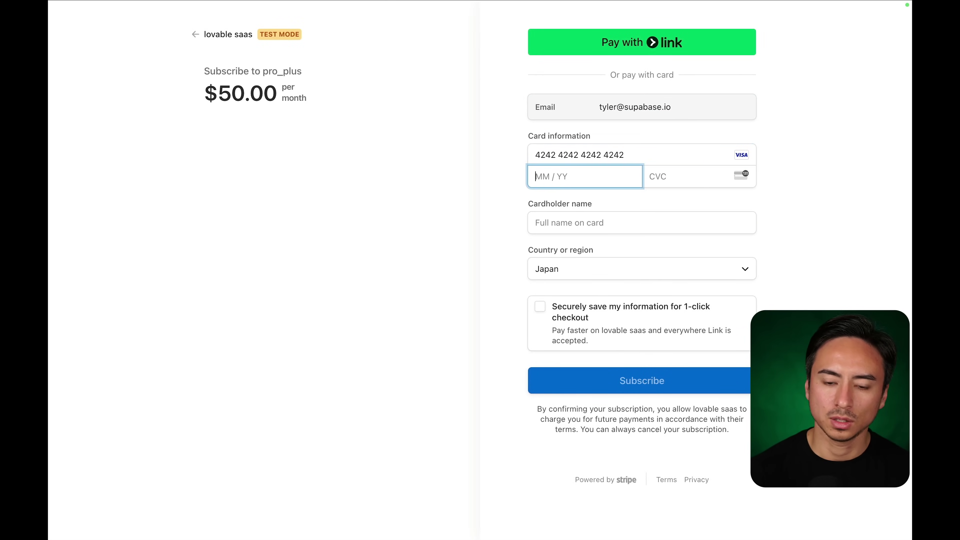
text(412)
key(Tab)
text(2)
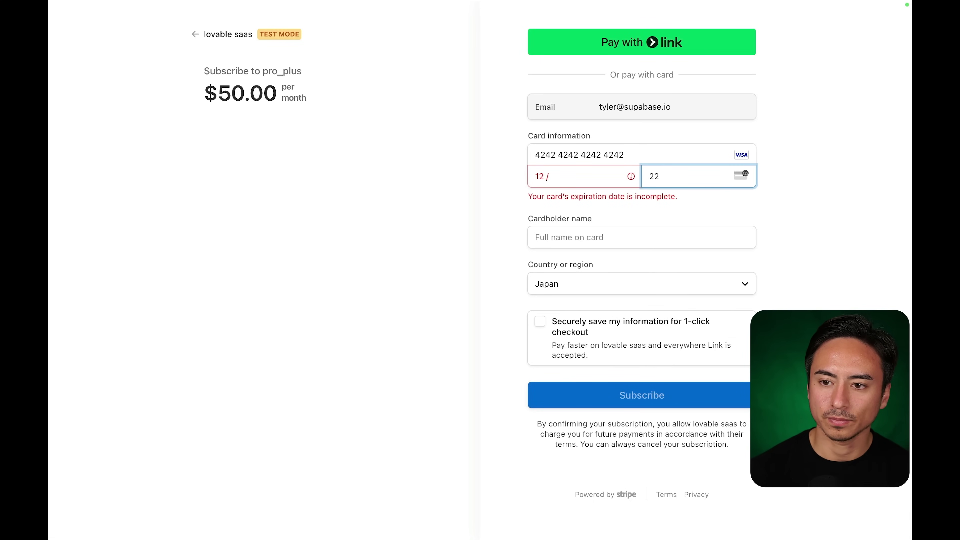
click(592, 174)
text(25)
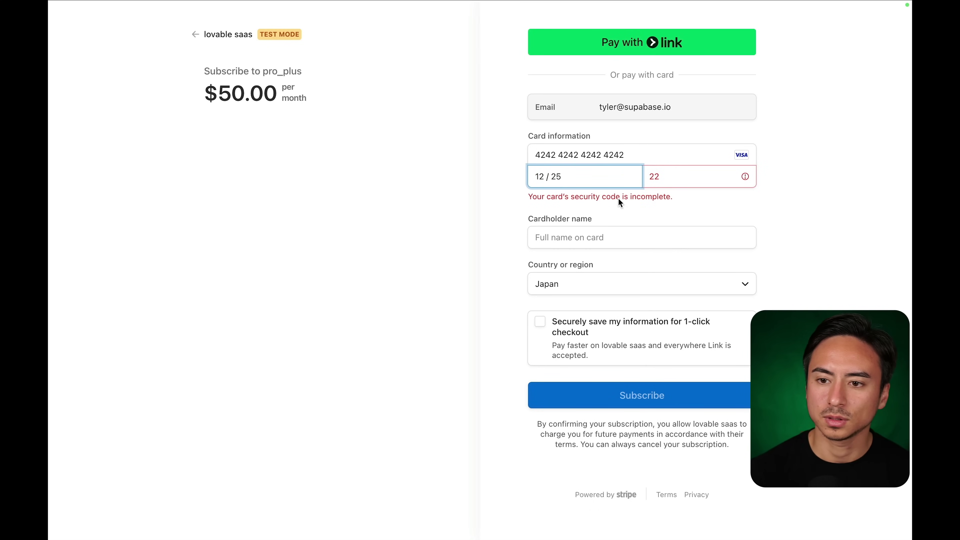
click(605, 237)
text(tyler)
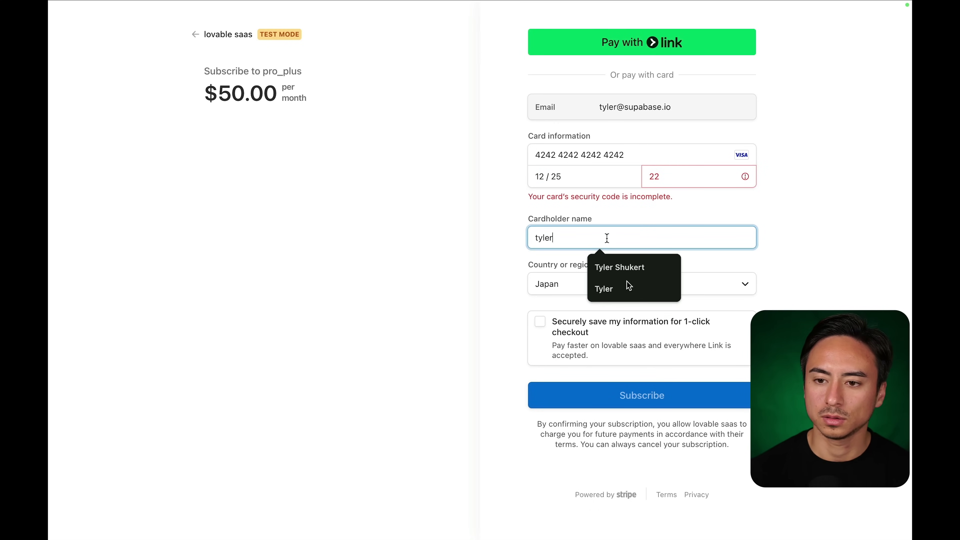
click(628, 286)
click(675, 174)
text(3)
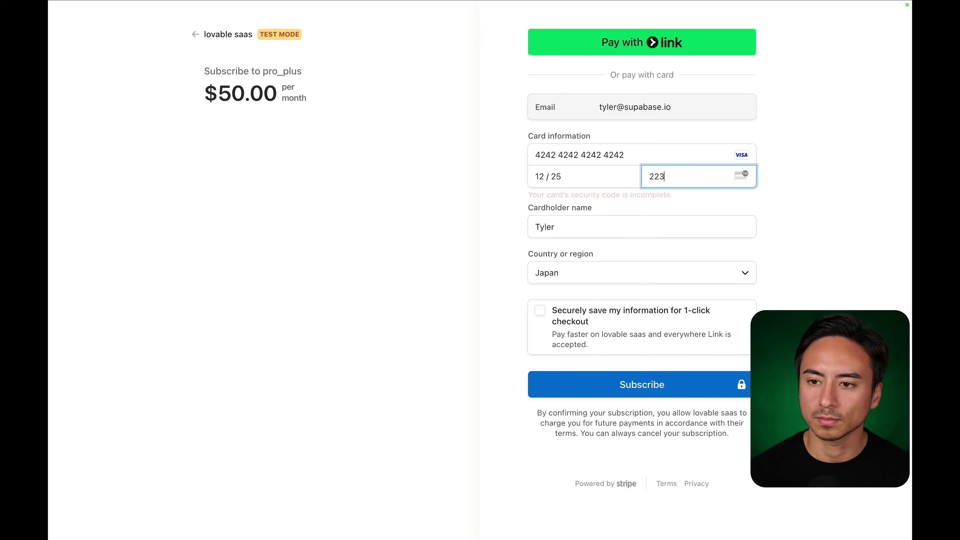
click(650, 379)
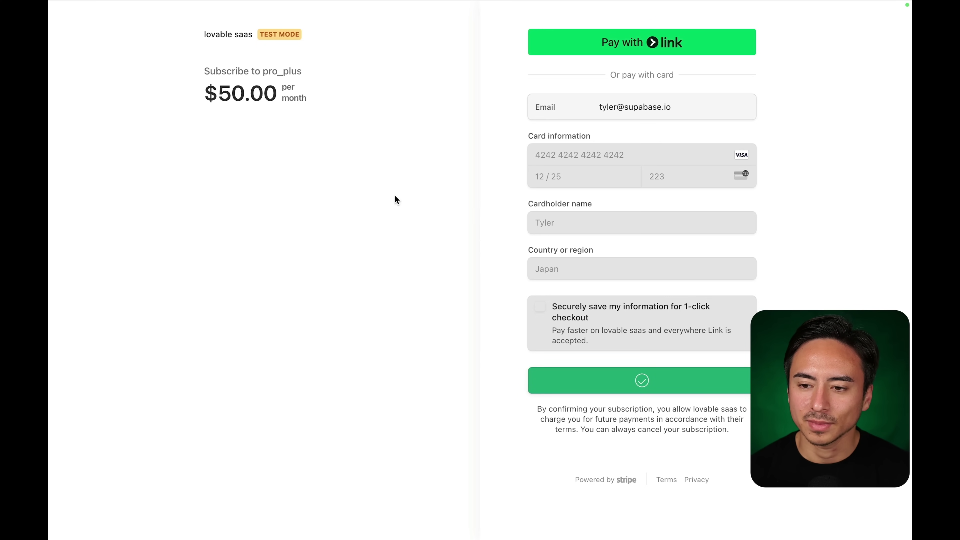
mouse_move(421, 23)
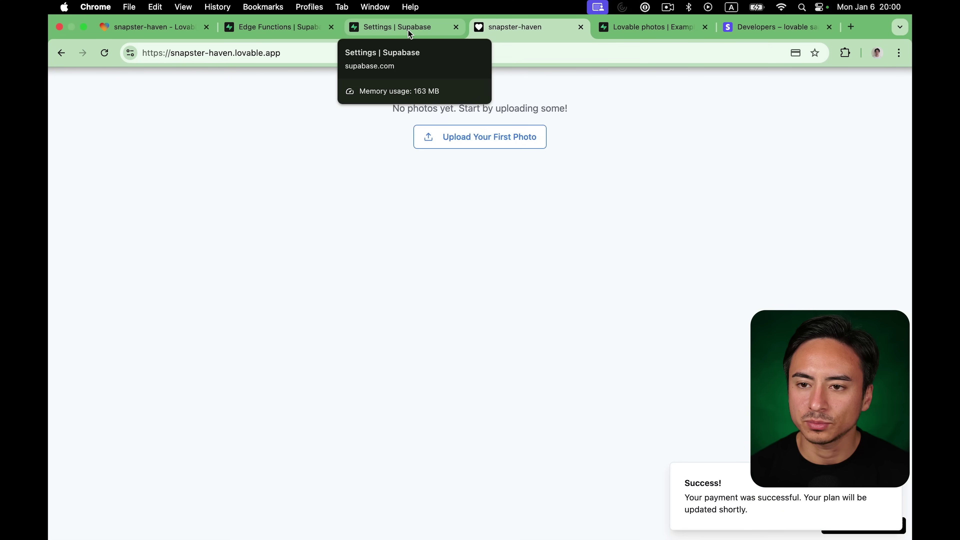
Reload Stripe's webhook events to confirm the newest delivery returned 200 OK, then return to snapster-haven.
mouse_move(405, 3)
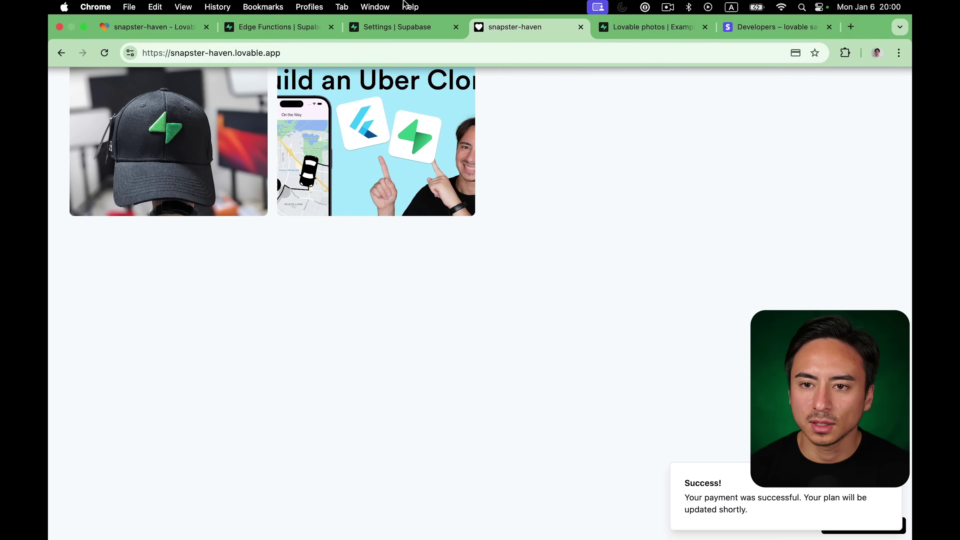
click(754, 36)
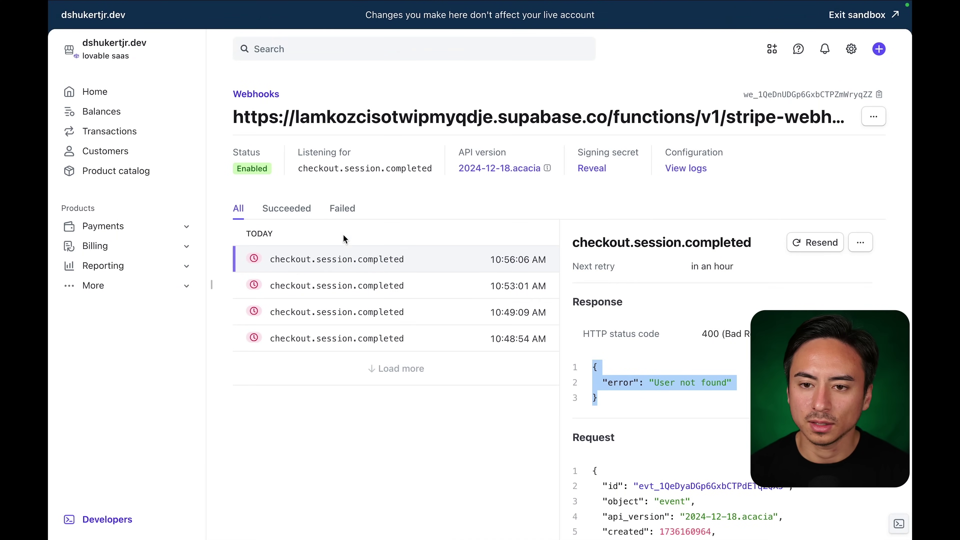
key(super+r)
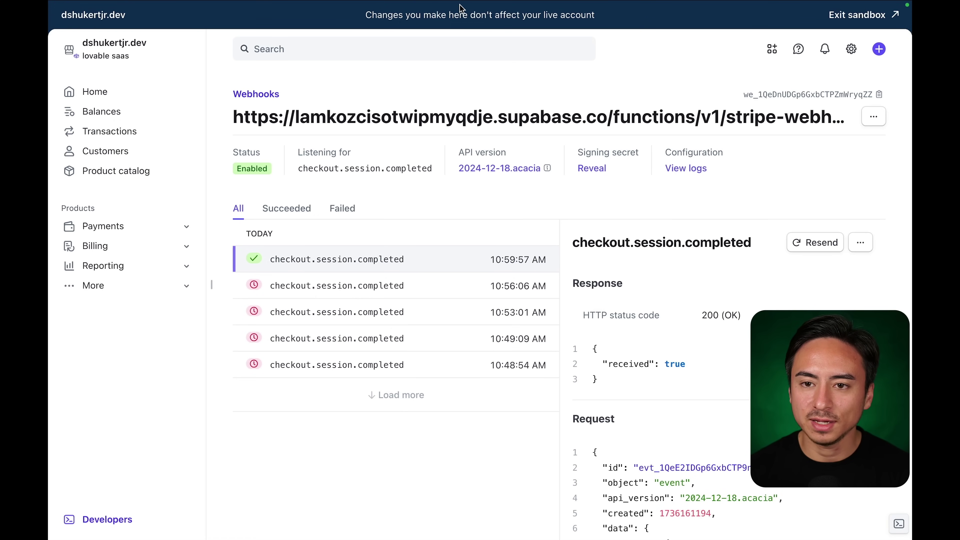
mouse_move(460, 8)
click(491, 27)
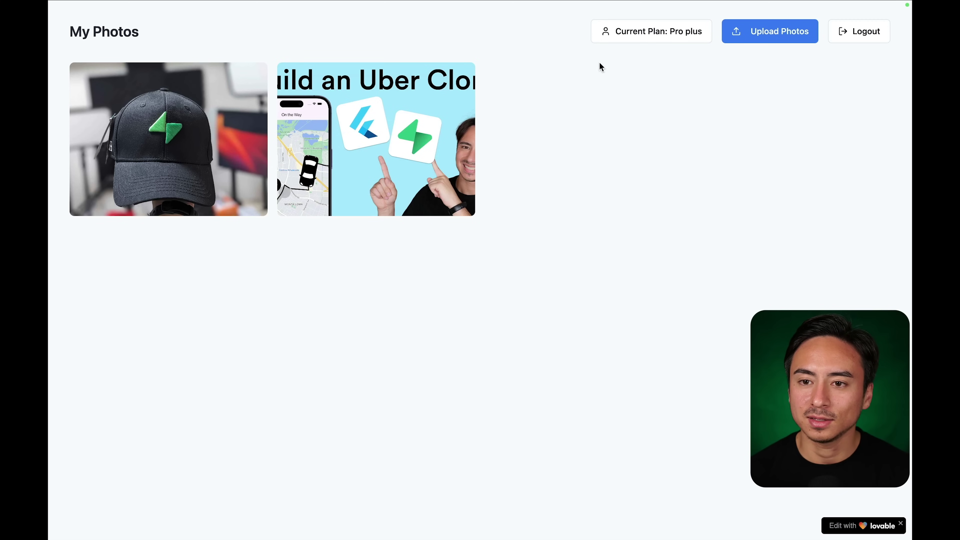
Select all five images in the my-images folder with Cmd+A and upload them via Upload Photos.
click(764, 26)
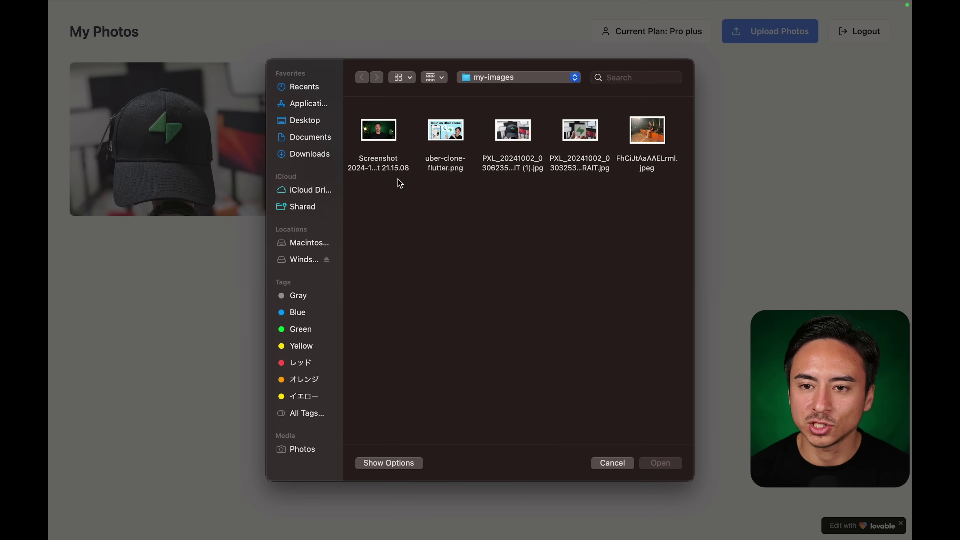
key(super+a)
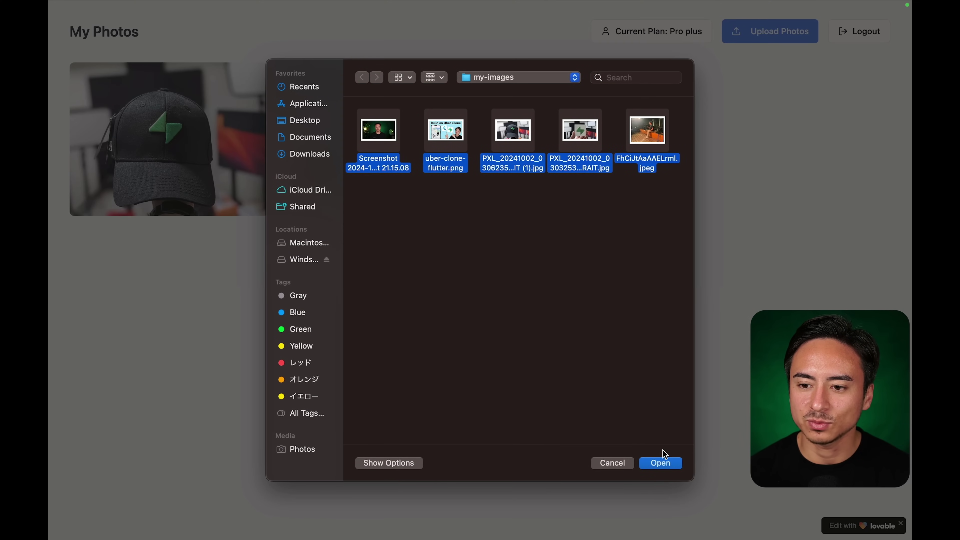
click(660, 463)
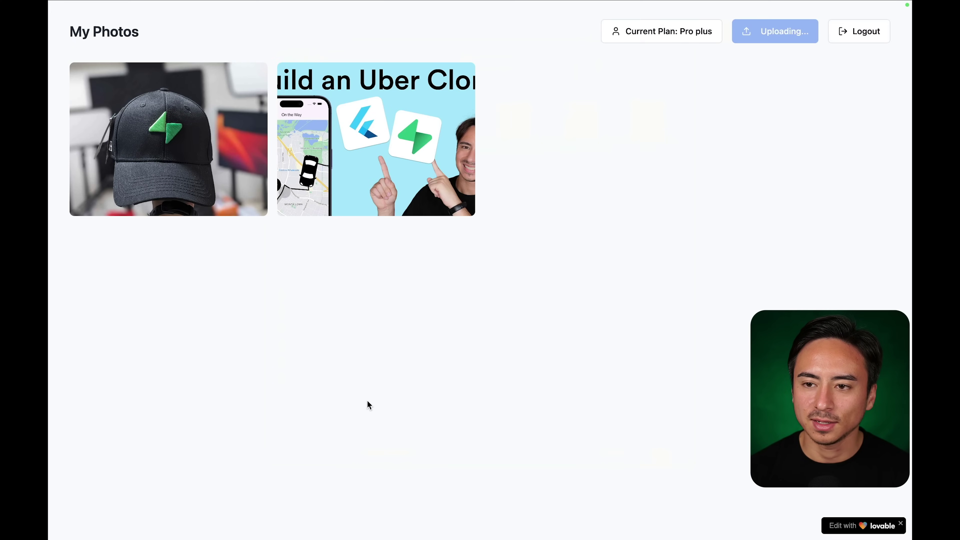